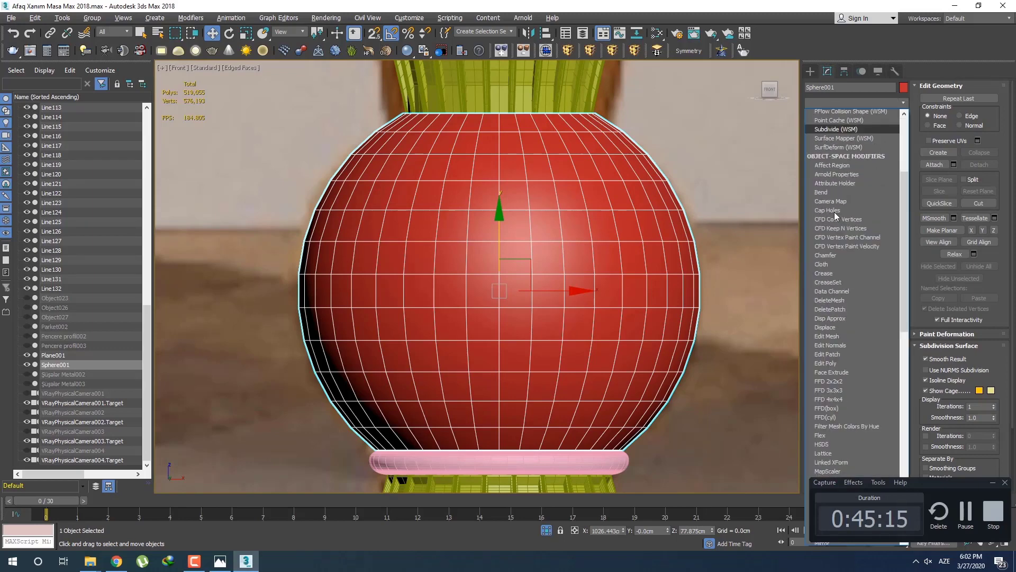
Step: Apply a Shell modifier to the sphere with an outer amount of 0 cm and an inner amount of 0.26 cm
key("s")
key("s")
left_click(834, 185)
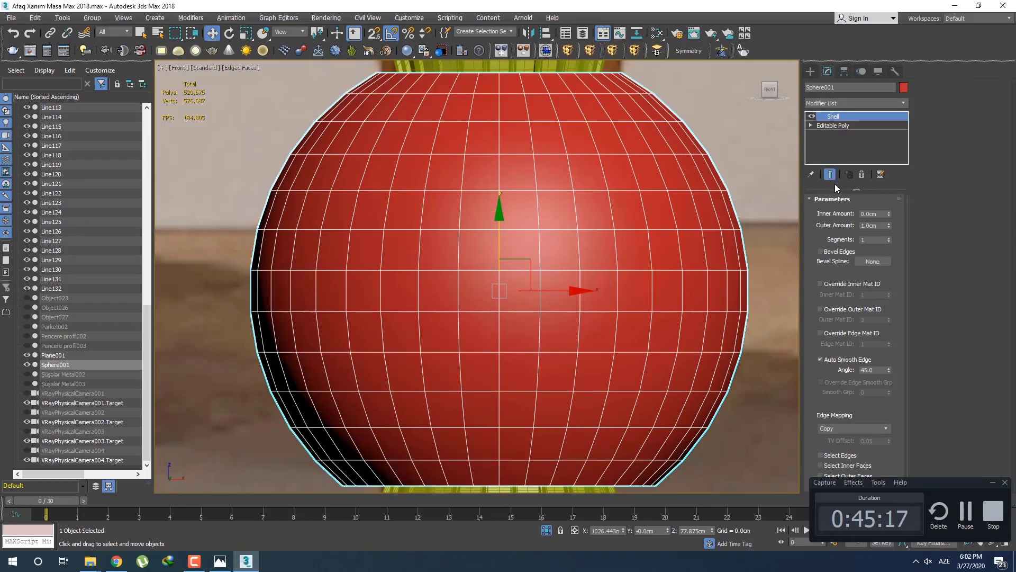
right_click(890, 227)
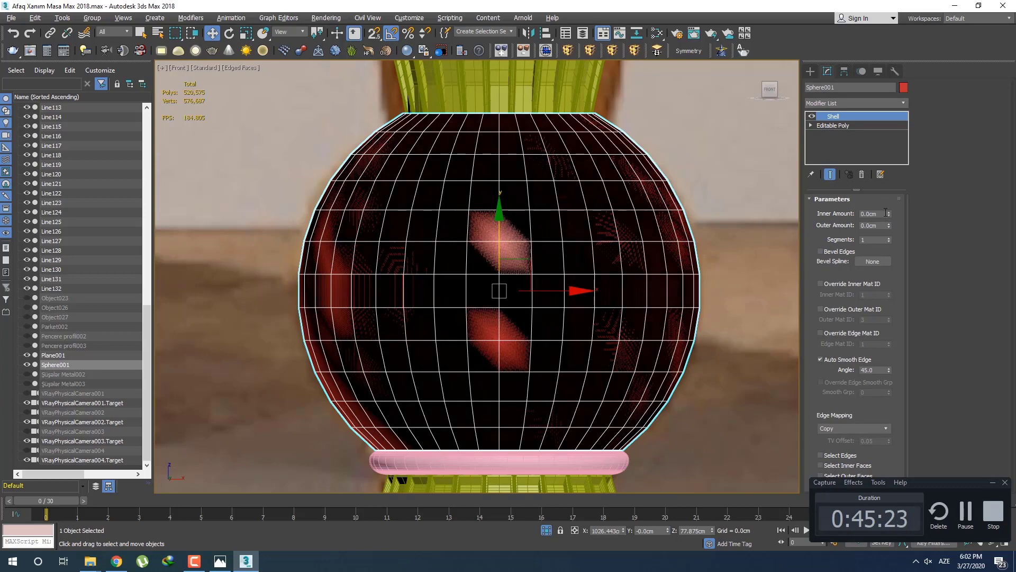
right_click(890, 214)
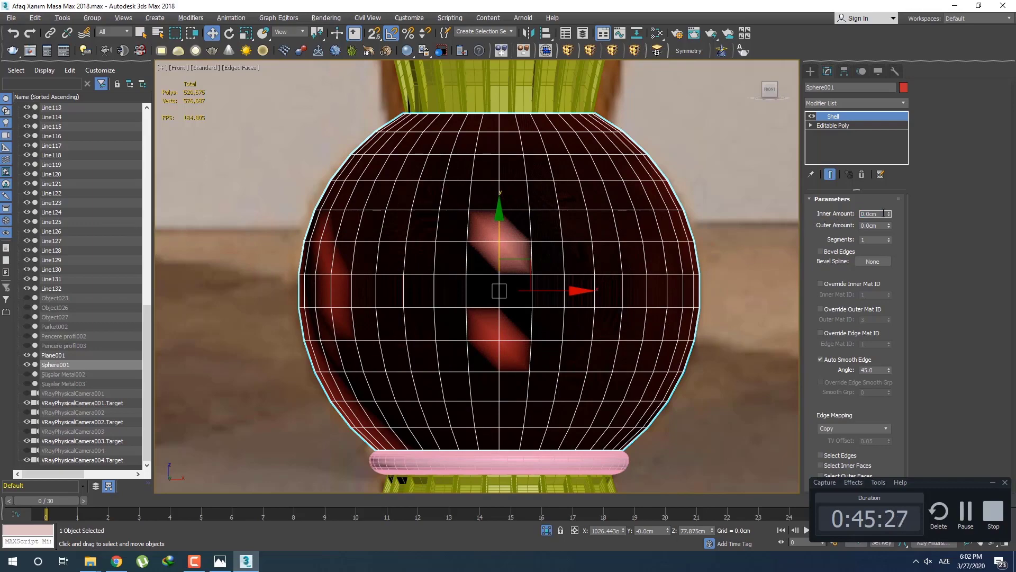
left_click_drag(889, 215, 889, 207)
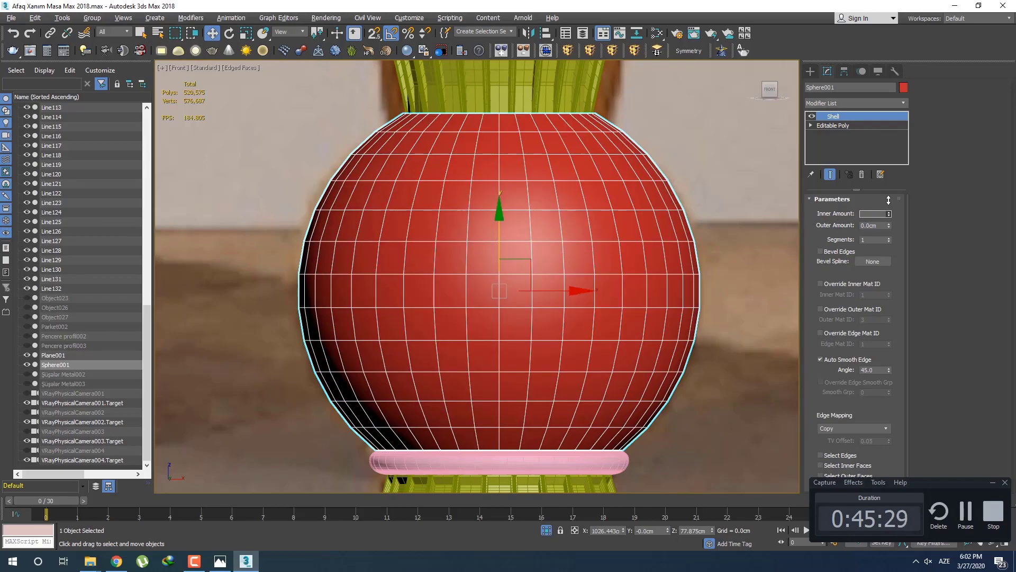
Step: Hide everything except the sphere and set its Shell inner amount to 0.21 cm
middle_click_drag(609, 195, 472, 212, "alt")
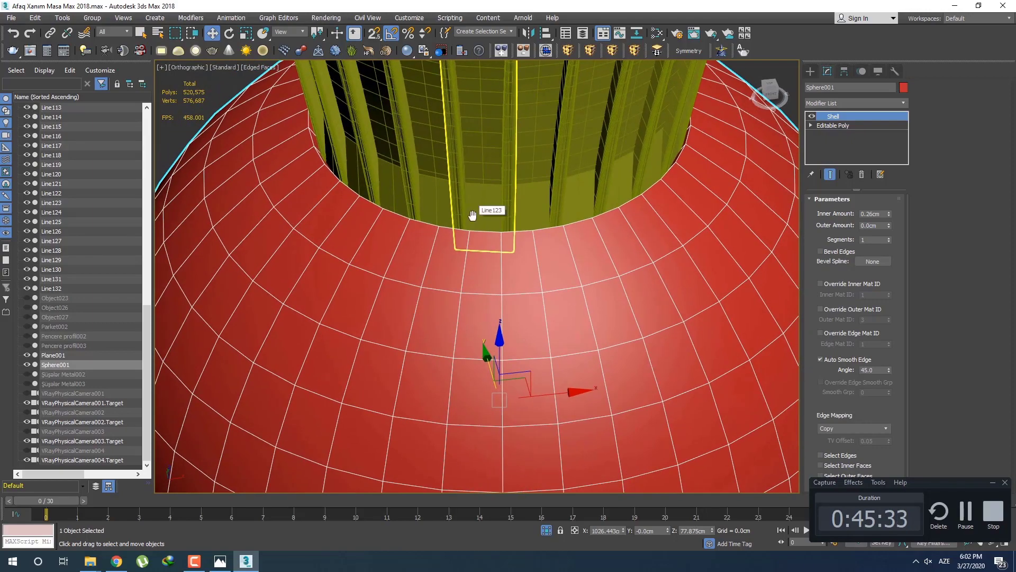
scroll(472, 215, "down", 10)
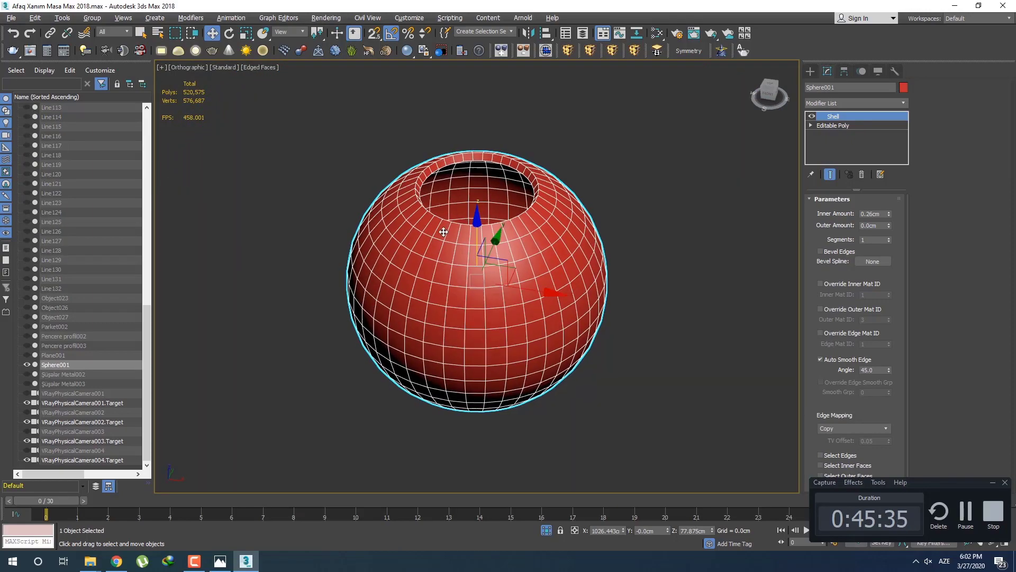
scroll(444, 232, "up", 5)
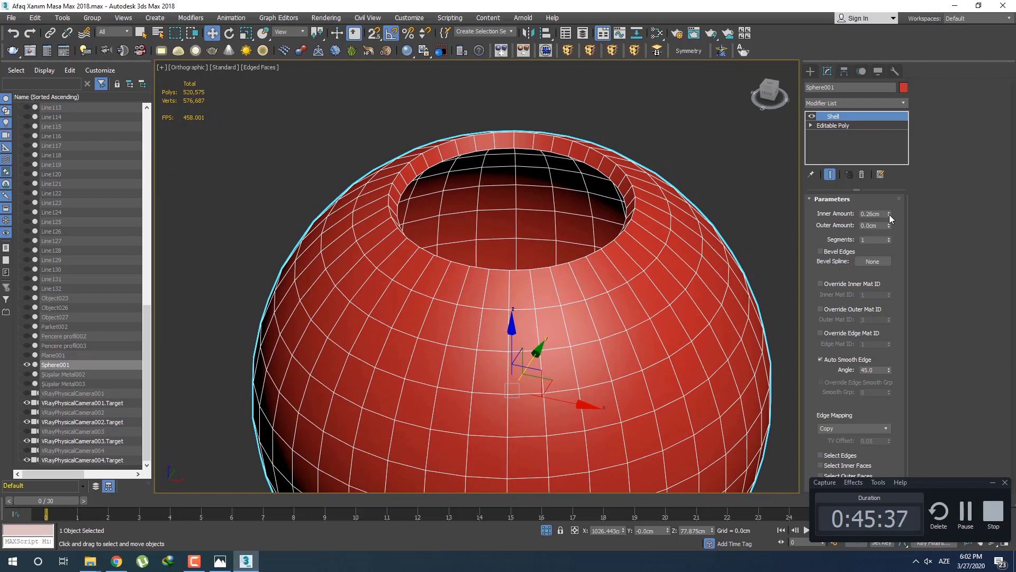
left_click_drag(890, 214, 889, 202)
scroll(890, 209, "down", 1)
Step: Unhide all objects and return to the front view framed on the sphere
right_click(658, 191)
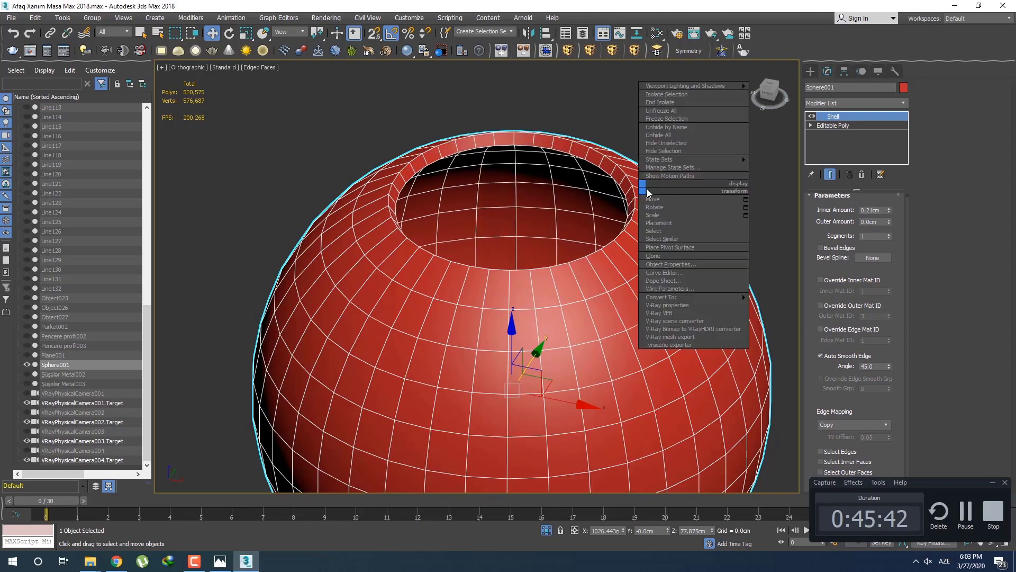
left_click(662, 135)
scroll(565, 207, "down", 5)
key("f")
key("z")
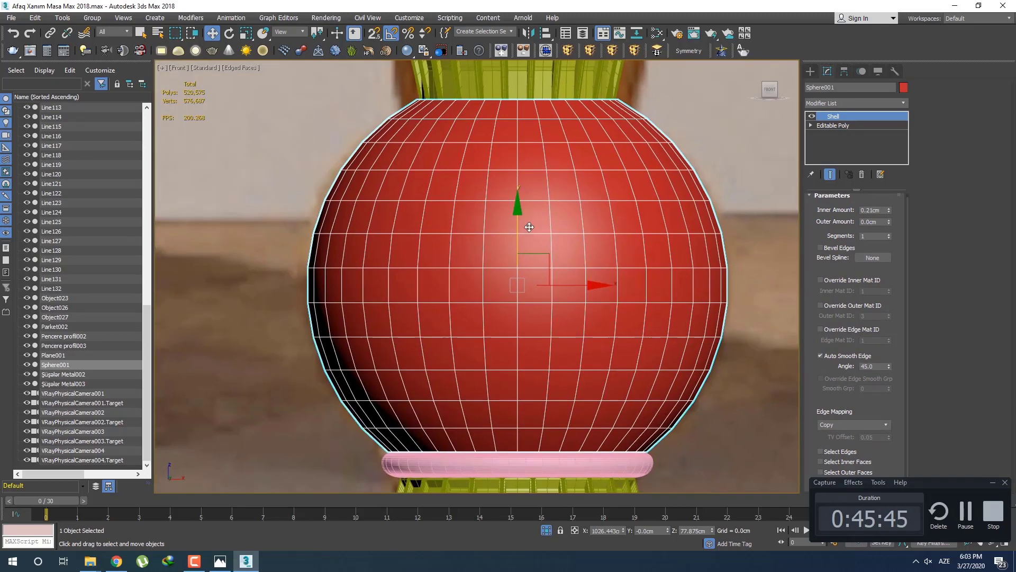
Step: Add a TurboSmooth modifier on top of the sphere's Shell and turn off the edged-faces display
scroll(530, 227, "down", 2)
left_click(871, 103)
key("t")
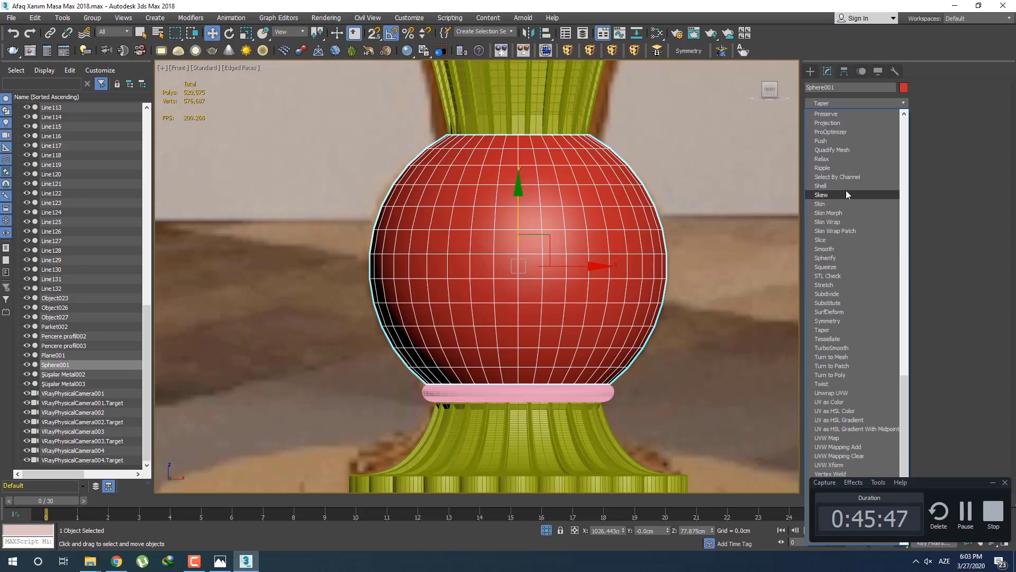
left_click(852, 348)
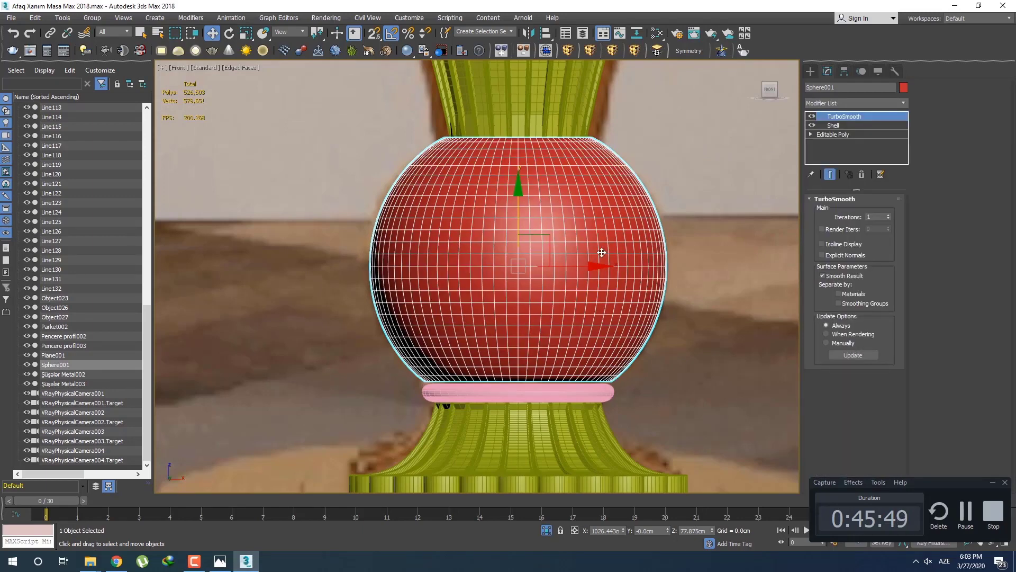
middle_click_drag(678, 210, 683, 233)
key("F4")
left_click(810, 71)
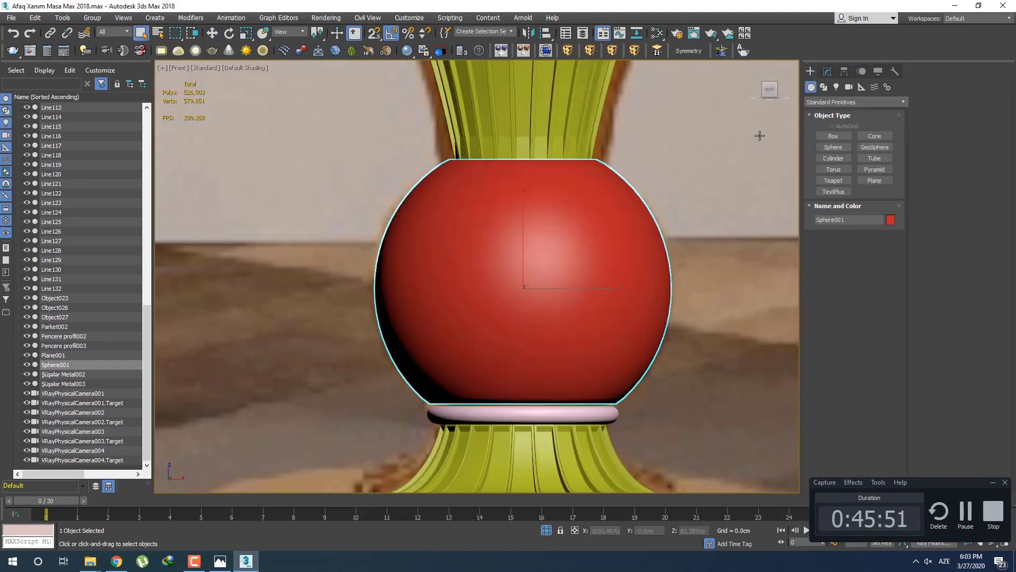
key("q")
scroll(574, 216, "down", 3)
scroll(545, 222, "up", 3)
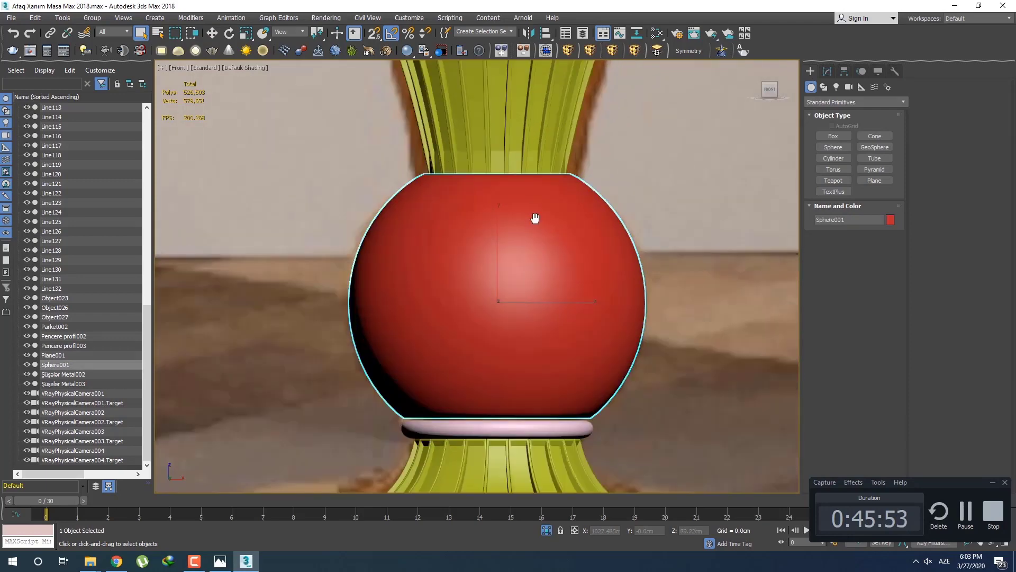
Step: Select all flutes of the upper column section above the sphere and apply an FFD 2x2x2 modifier to them
middle_click_drag(536, 218, 556, 240)
scroll(556, 240, "down", 1)
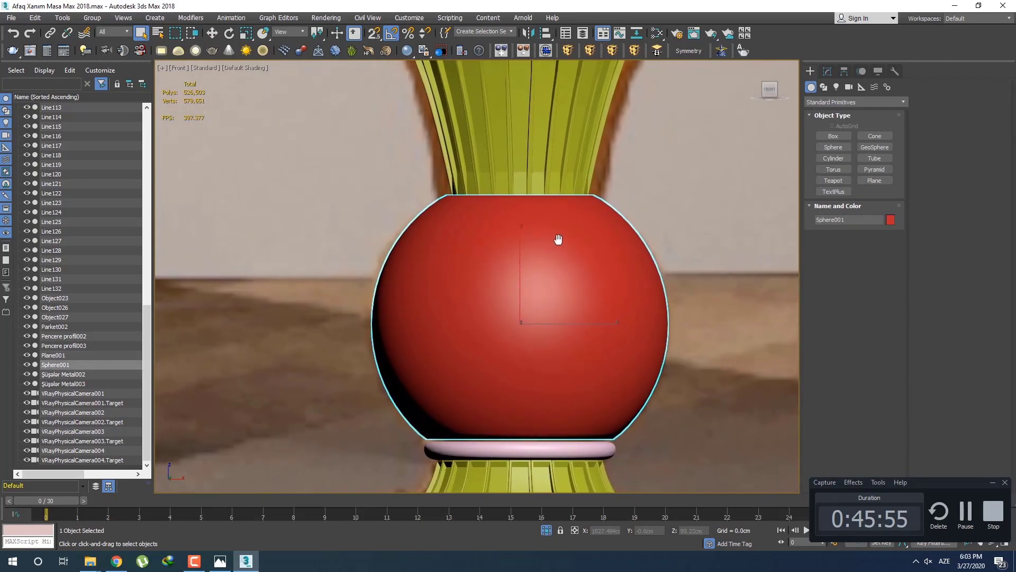
scroll(485, 211, "down", 2)
left_click_drag(417, 175, 627, 192)
middle_click_drag(607, 194, 610, 210)
key("F4")
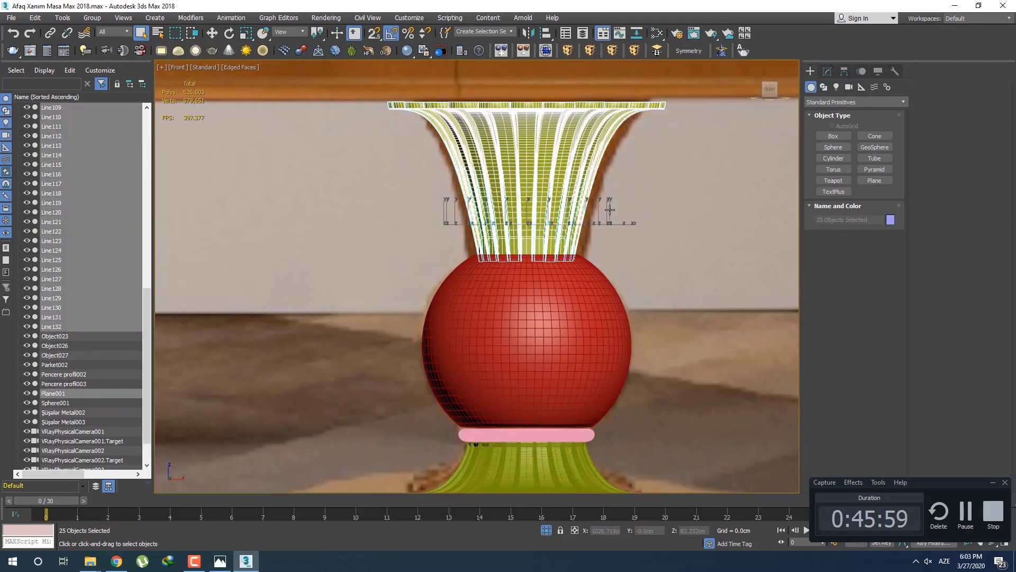
key("F4")
key("F4")
key("F4")
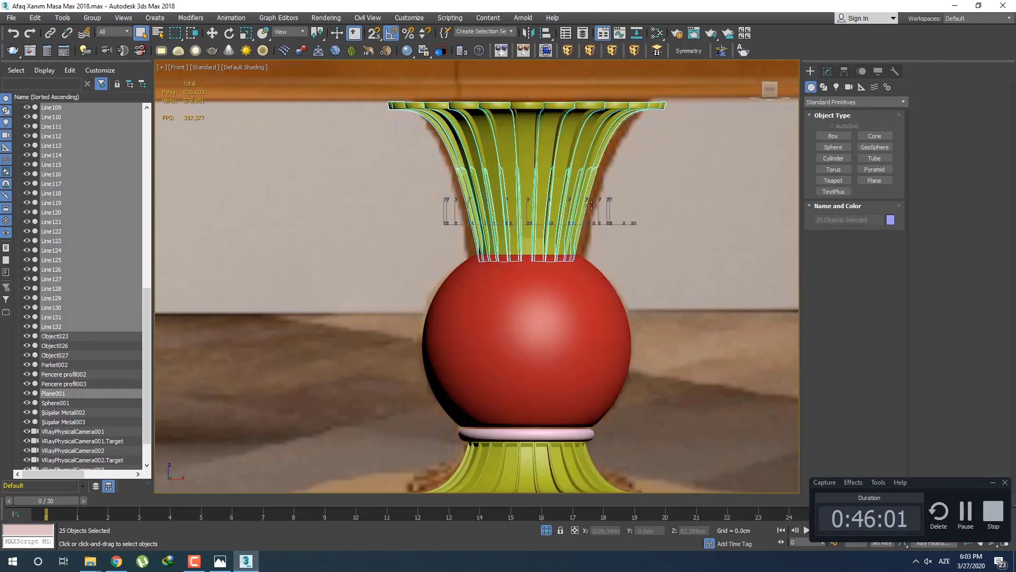
scroll(597, 211, "up", 1)
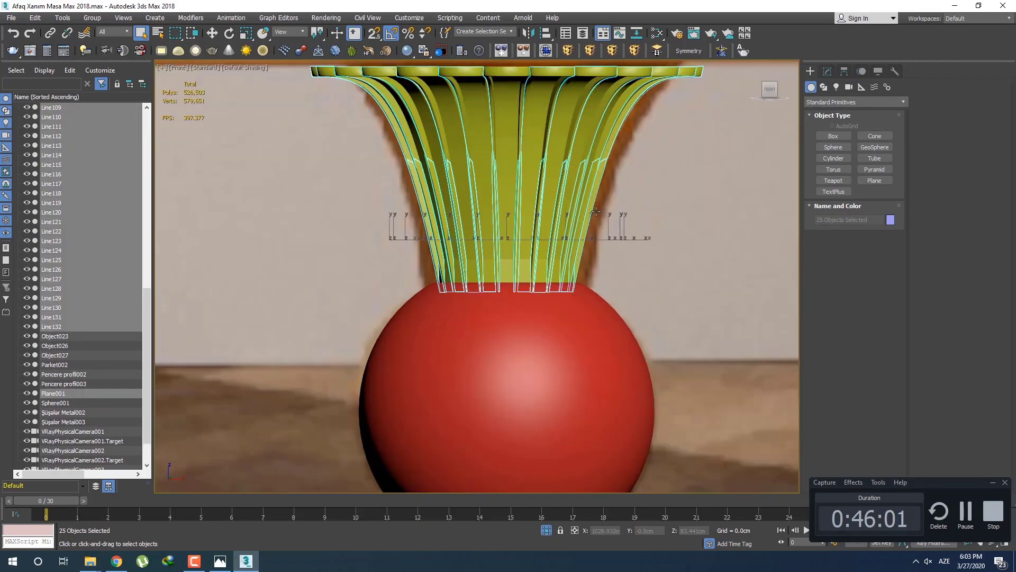
left_click(570, 50)
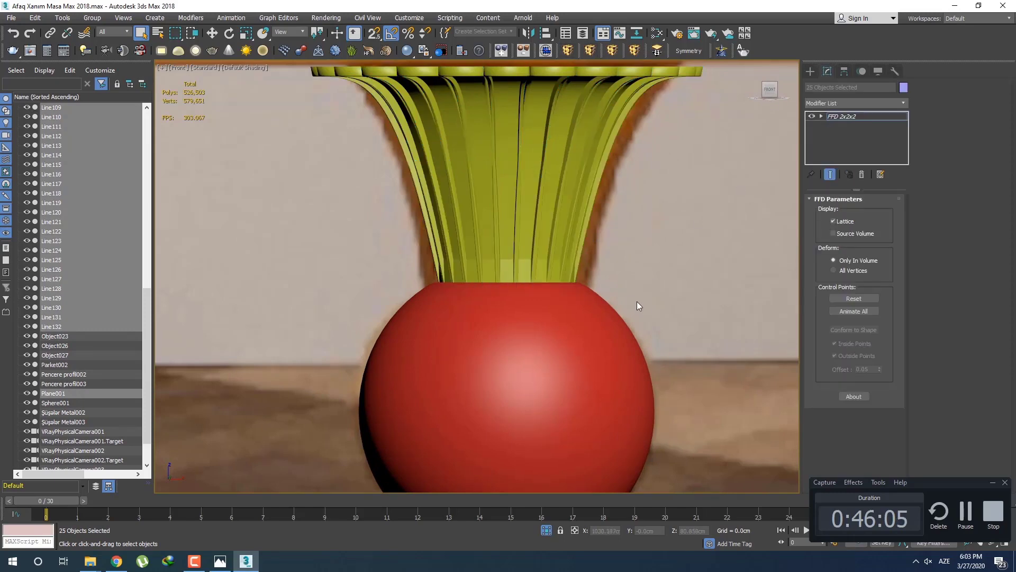
Step: Delete the FFD 2x2x2 modifier from the upper flutes and clear the selection
key("F3")
scroll(611, 281, "down", 5)
scroll(611, 285, "up", 4)
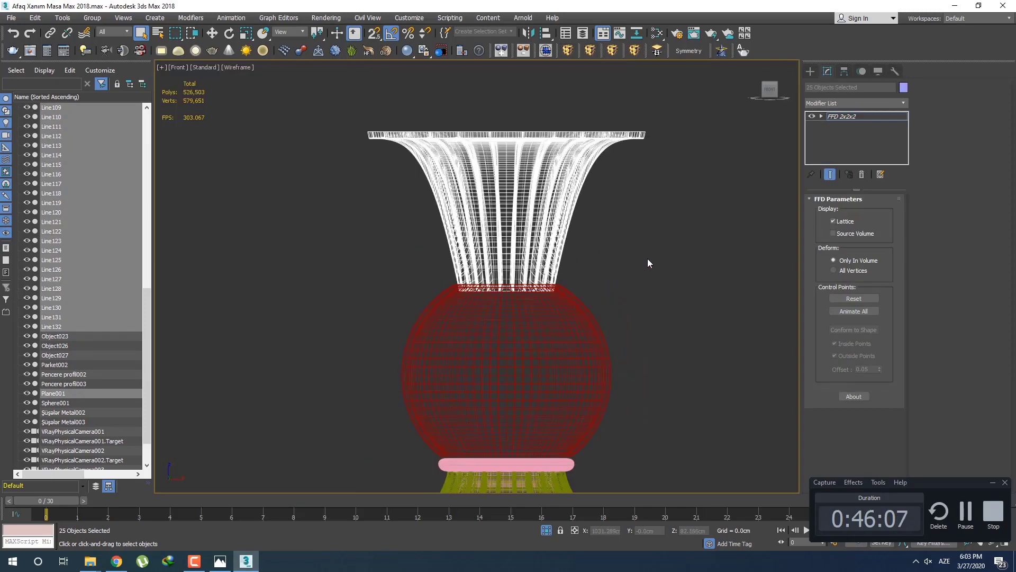
right_click(852, 125)
left_click(868, 133)
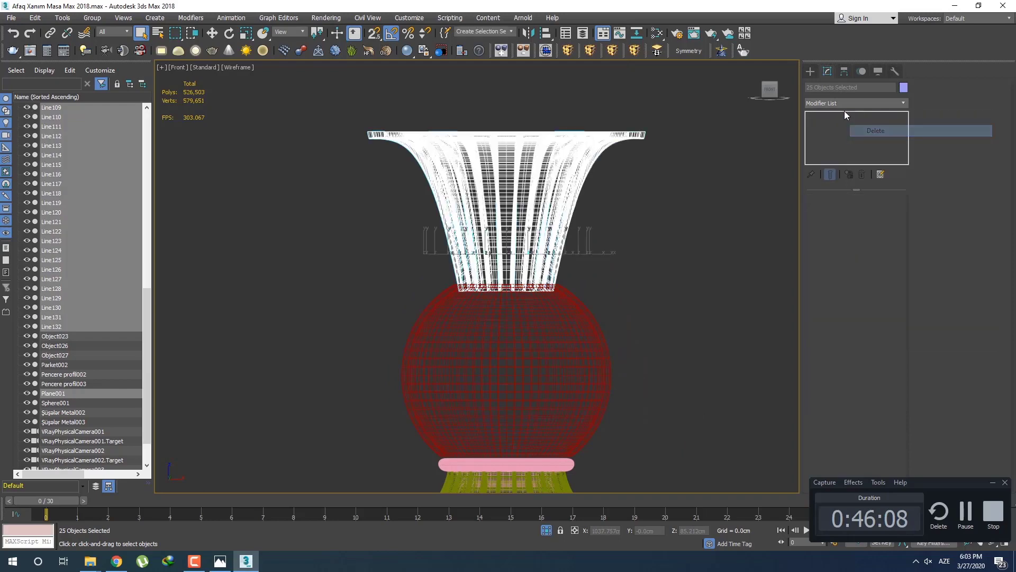
left_click(810, 71)
left_click(609, 274)
Step: Examine the smoothed sphere and its joint with the upper flutes in perspective, comparing them with the table reference photo
middle_click_drag(597, 266, 601, 277)
scroll(570, 301, "up", 2)
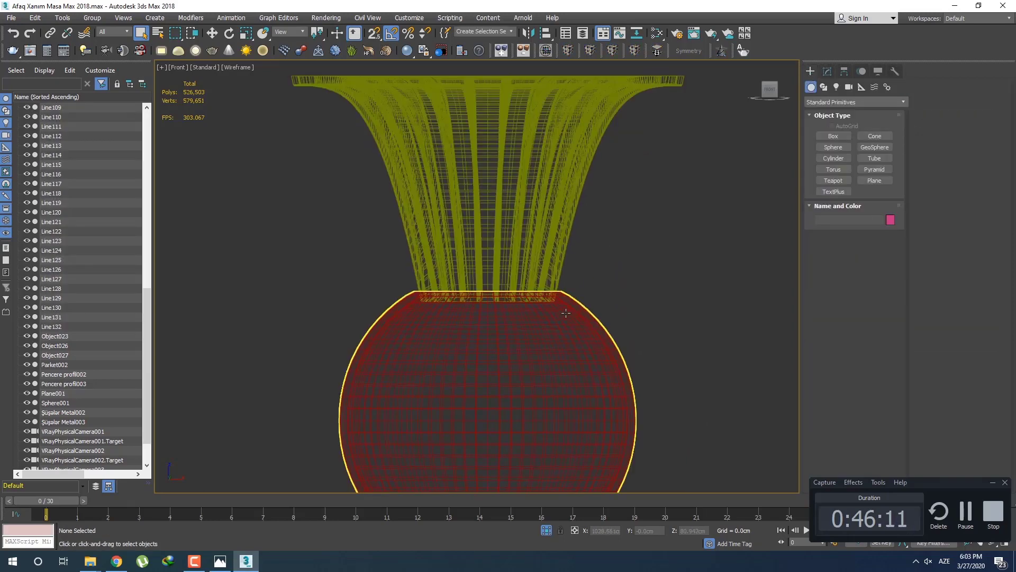
left_click(566, 310)
middle_click_drag(564, 318, 479, 223)
key("p")
scroll(561, 280, "up", 4)
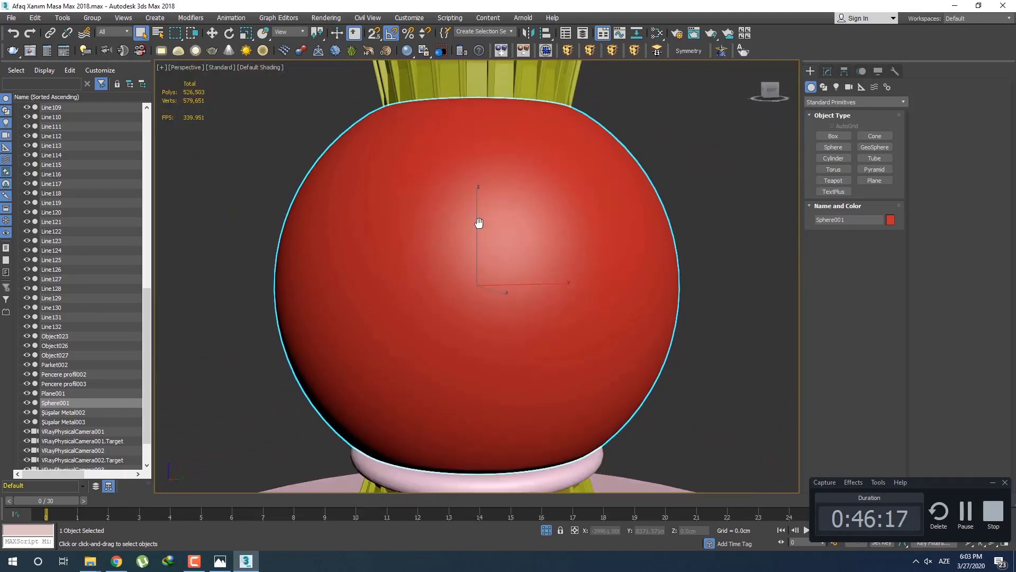
scroll(478, 222, "down", 4)
scroll(513, 288, "up", 4)
scroll(490, 270, "down", 6)
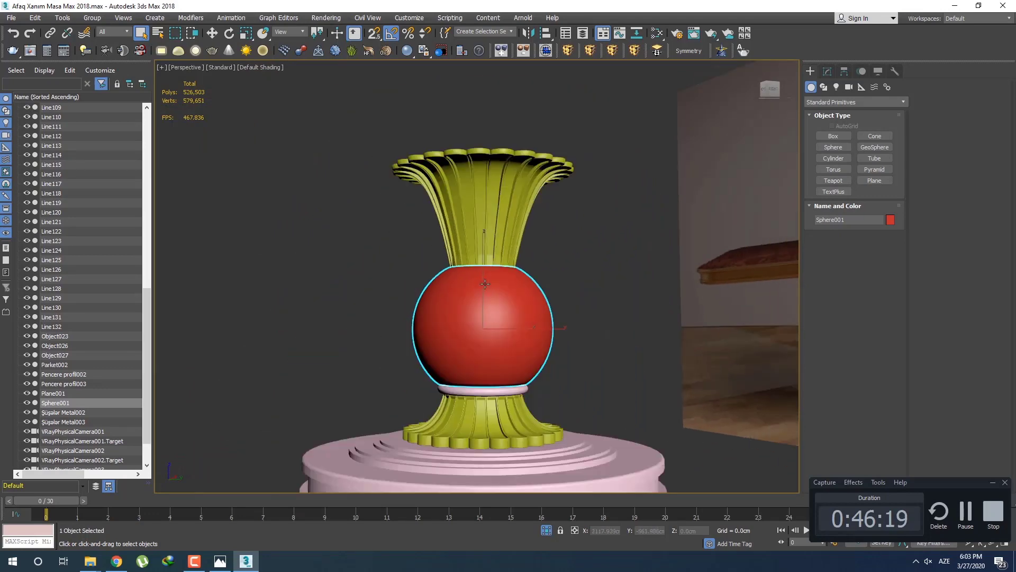
scroll(662, 299, "up", 8)
scroll(662, 299, "up", 2)
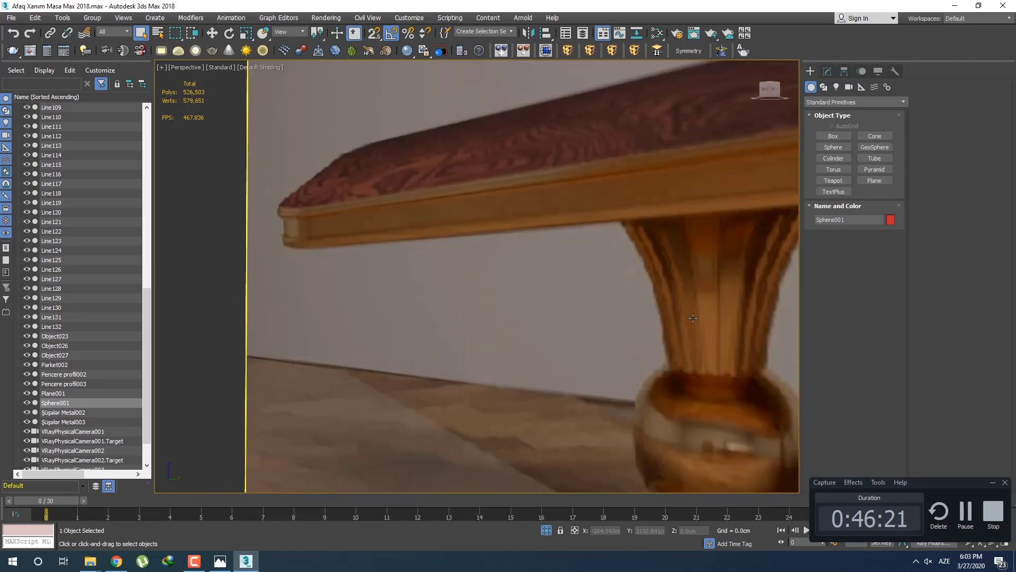
scroll(692, 318, "down", 8)
key("f")
key("z")
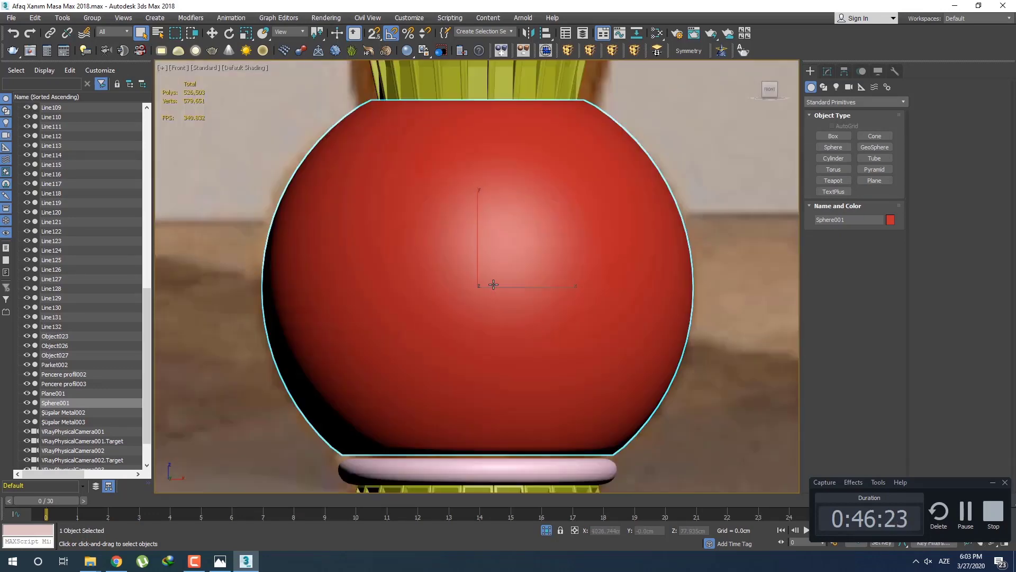
scroll(501, 285, "down", 4)
middle_click_drag(512, 286, 507, 311)
scroll(498, 193, "up", 4)
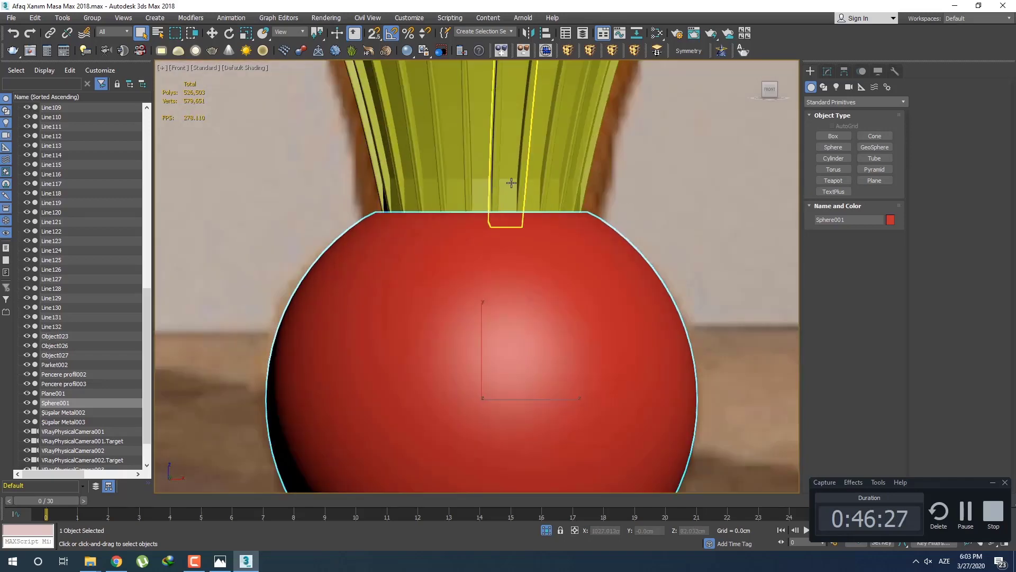
Step: Select the central front flute above the sphere and add an Edit Poly modifier on top of its FFD modifiers
left_click(498, 226)
scroll(480, 263, "up", 5)
middle_click_drag(481, 263, 482, 286)
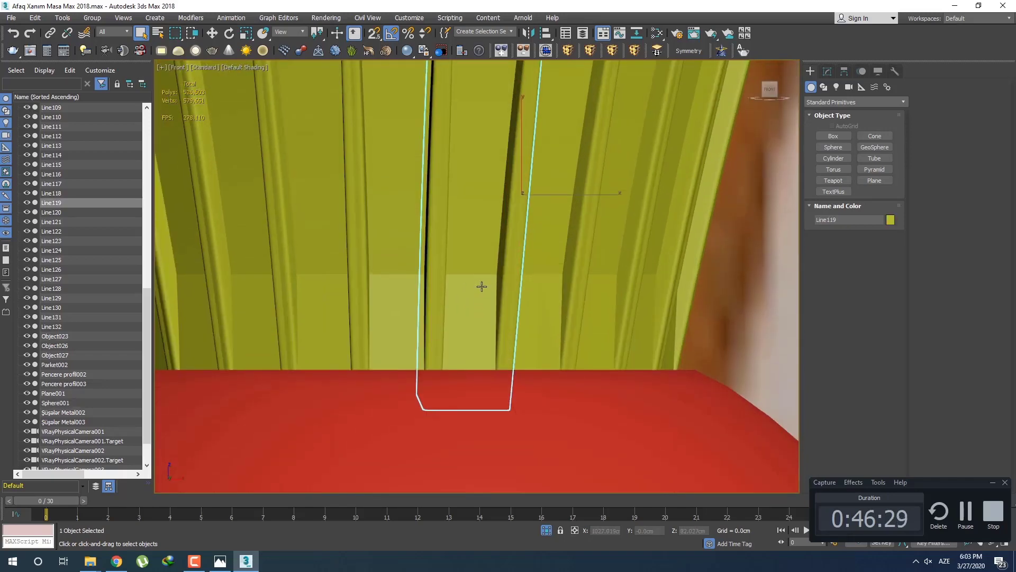
key("F4")
left_click(409, 271)
middle_click_drag(402, 268, 491, 270)
scroll(491, 270, "down", 4)
scroll(478, 268, "down", 3)
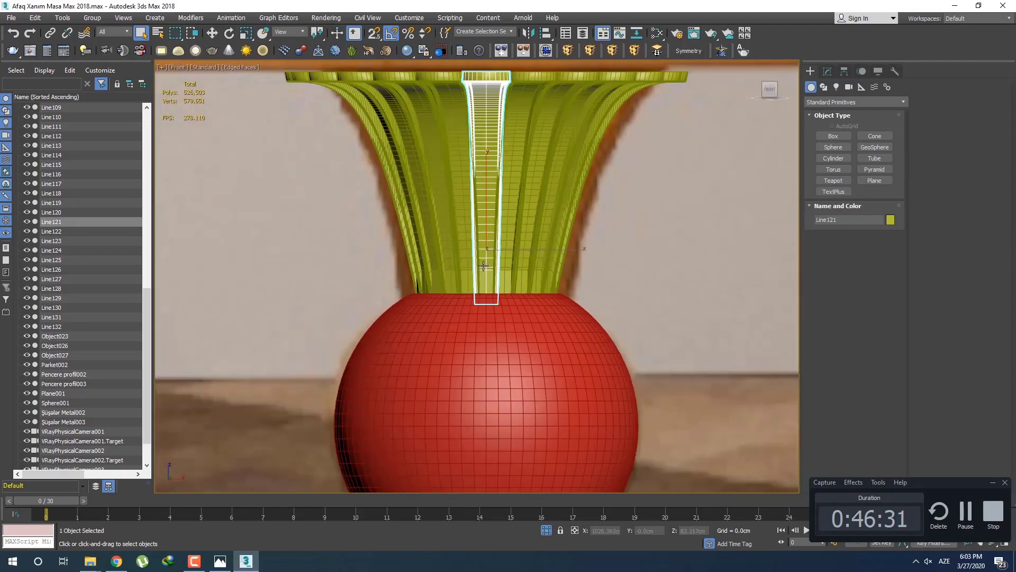
scroll(479, 286, "up", 6)
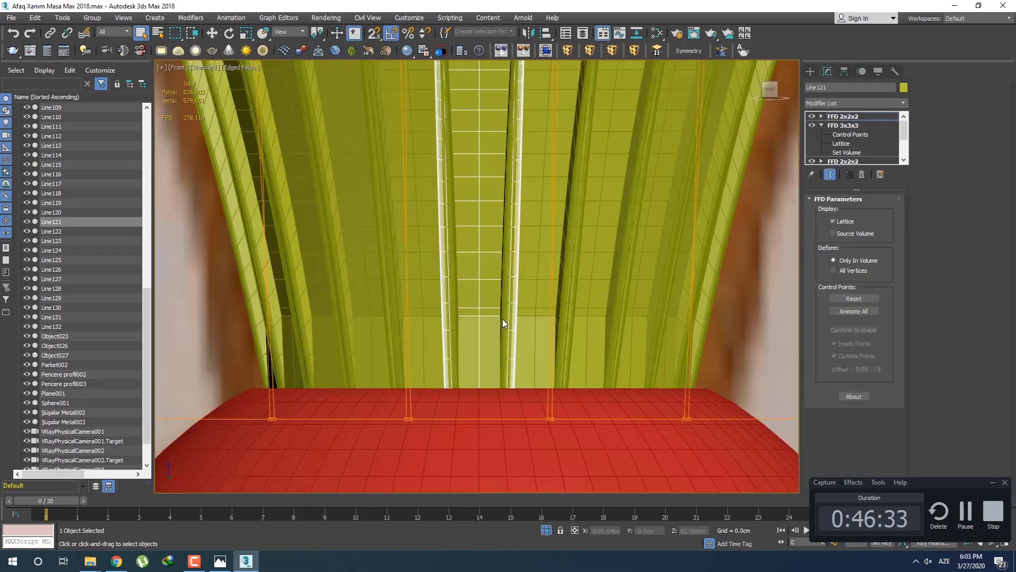
middle_click_drag(504, 321, 506, 271)
left_click(857, 105)
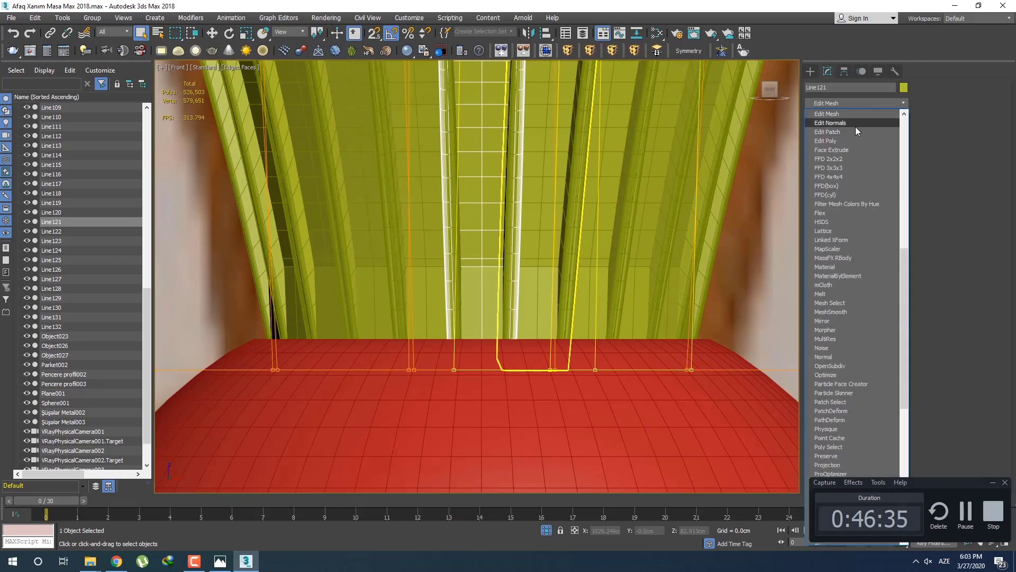
left_click(849, 142)
Step: Select the two lowest horizontal edges on the flute's inner face and move them down to Z 81.913 cm
key("1")
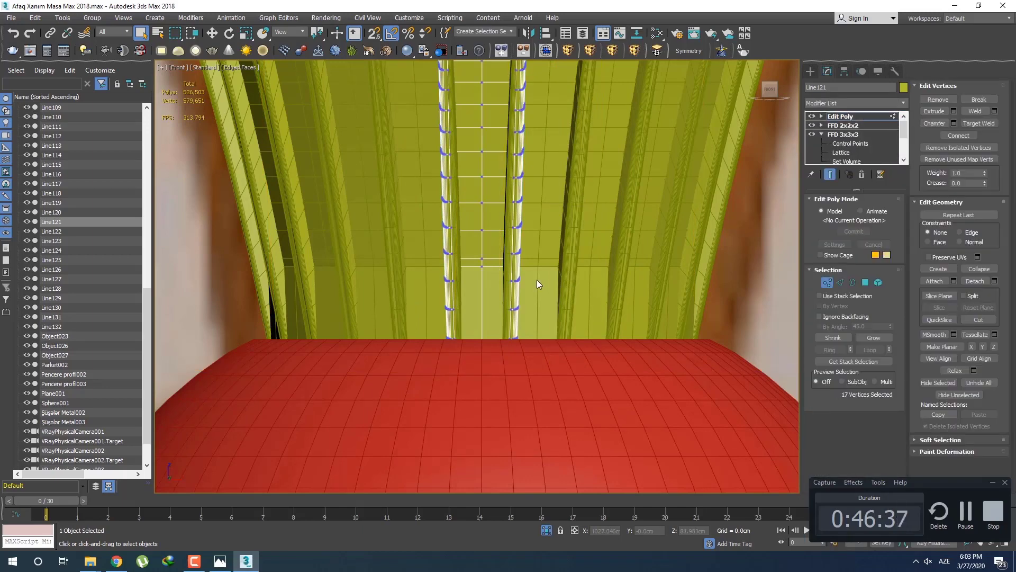
scroll(453, 249, "up", 2)
middle_click_drag(409, 236, 412, 247)
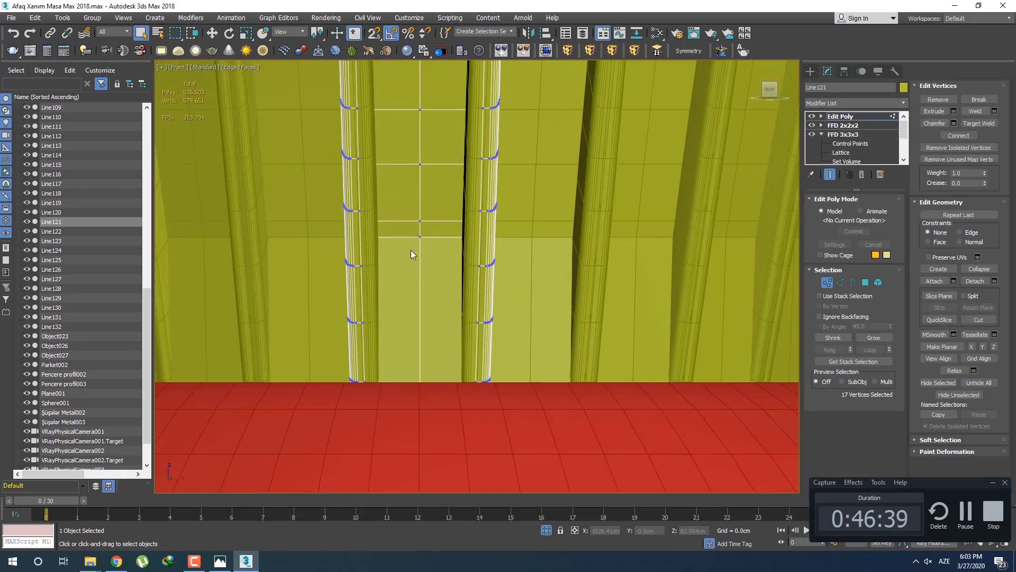
key("2")
left_click(404, 238)
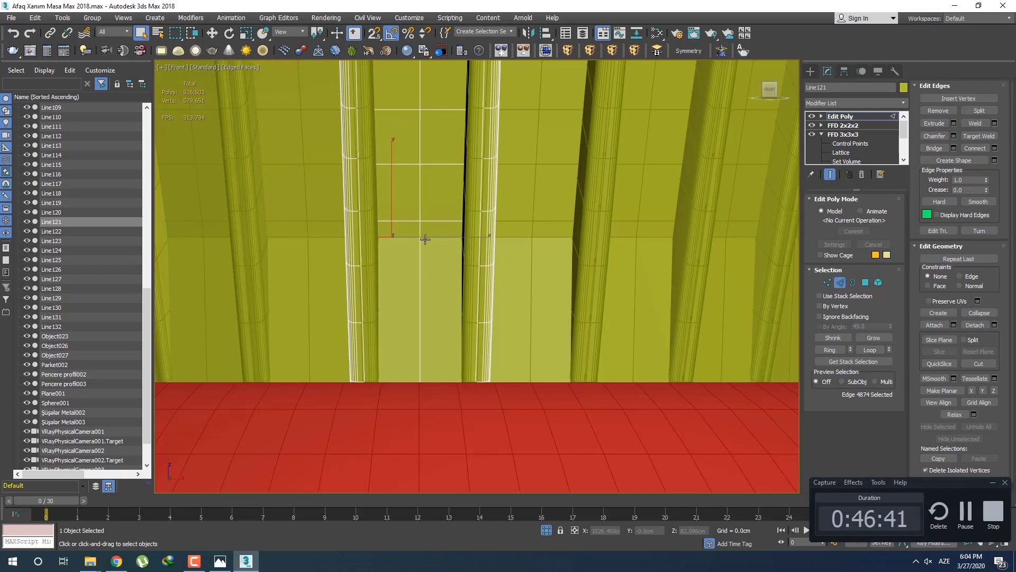
left_click(425, 238, "ctrl")
scroll(426, 245, "up", 3)
key("w")
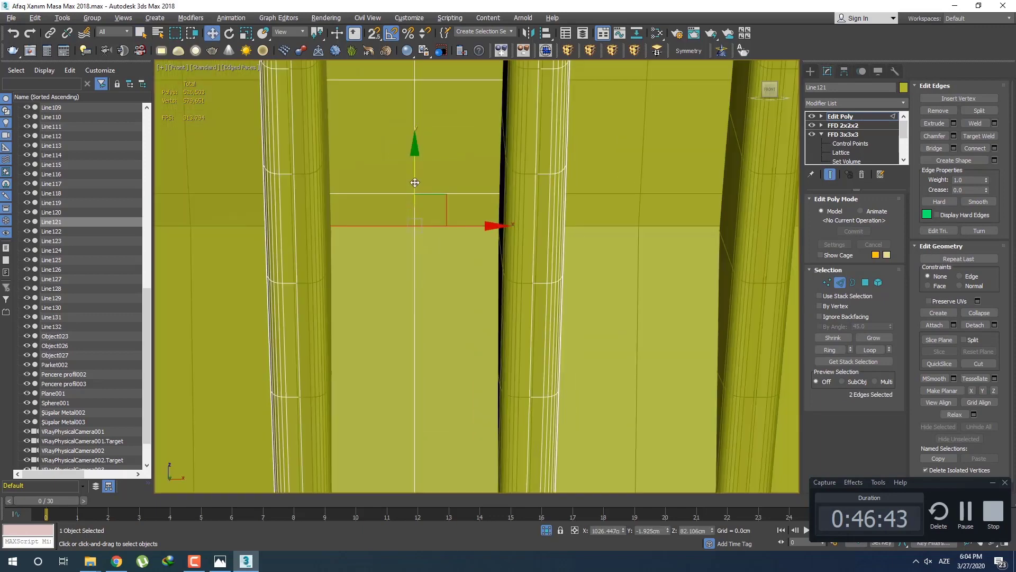
scroll(415, 191, "down", 4)
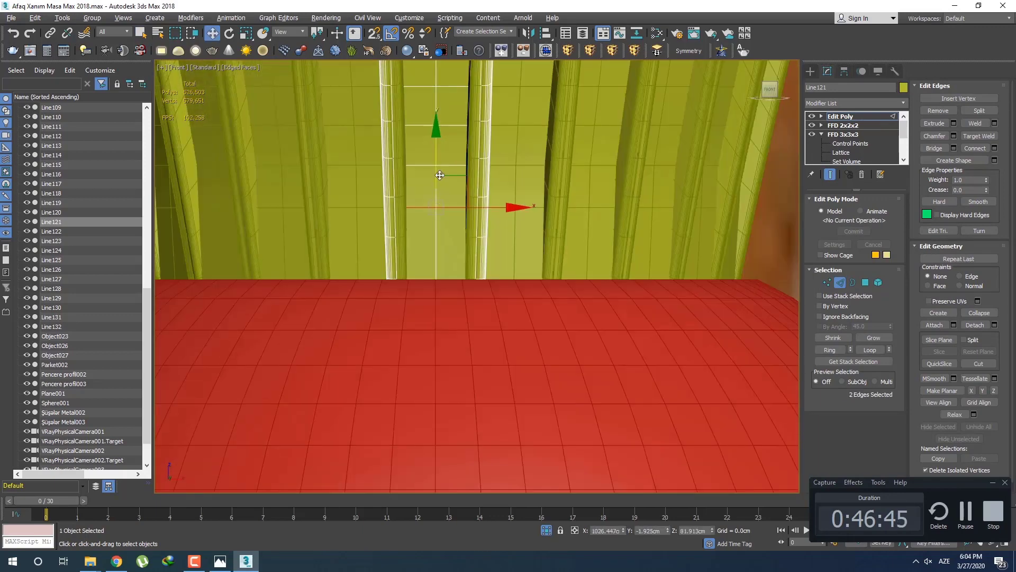
Step: Move the two selected lower edges of the central flute to Y -1.815 cm, Z 81.546 cm and leave edge editing
middle_click_drag(436, 198, 459, 241, "alt")
mouse_move(467, 231)
left_mouse_down()
mouse_move(478, 228)
mouse_move(458, 208)
mouse_move(440, 213)
left_mouse_up()
left_click_drag(485, 260, 491, 259)
middle_click_drag(491, 259, 571, 240, "alt")
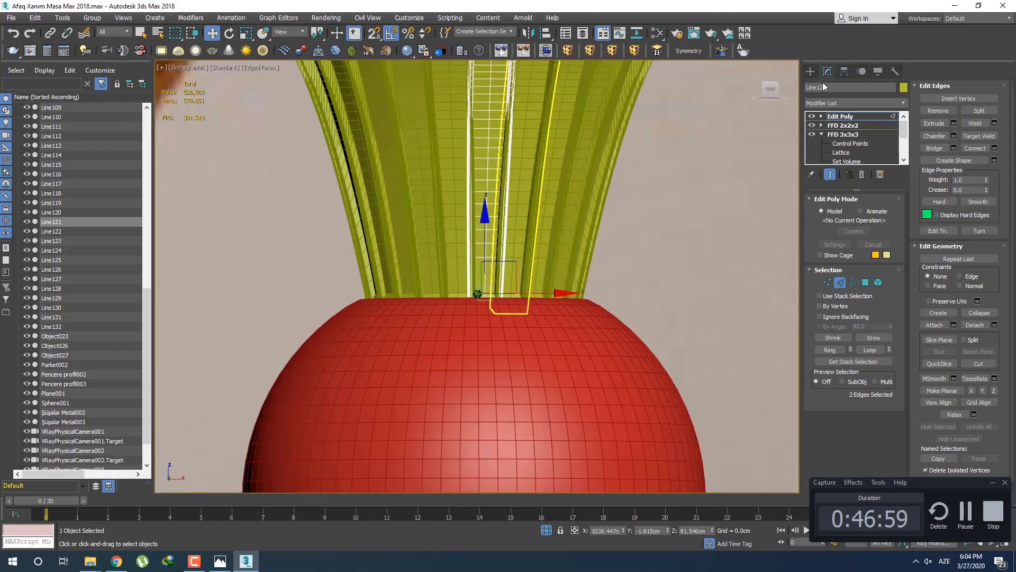
left_click(810, 71)
key("q")
key("F4")
scroll(553, 278, "up", 3)
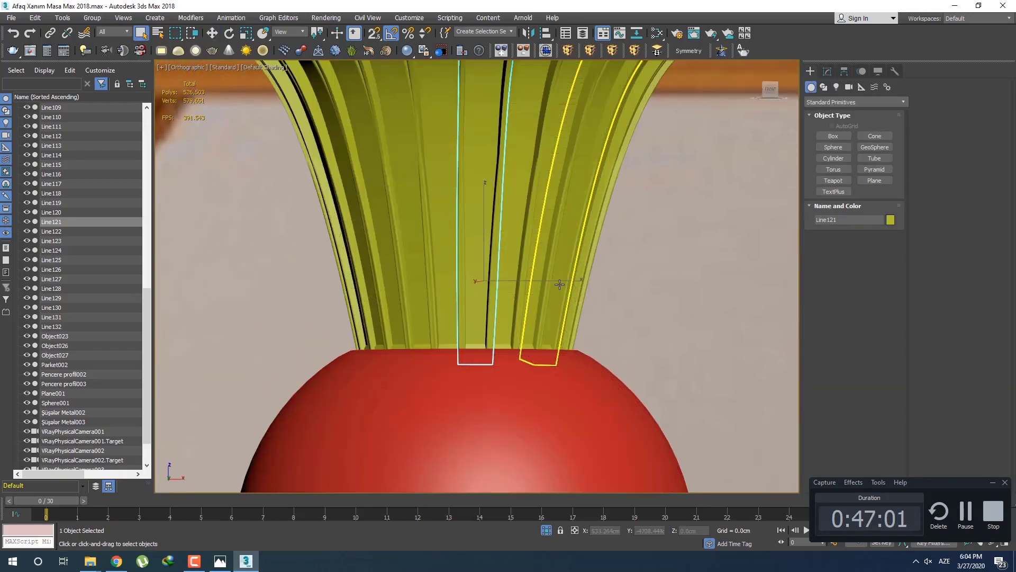
Step: Compare the flutes, sphere and base of the column with the reference photo in front view
scroll(560, 284, "down", 5)
middle_click_drag(585, 290, 501, 268, "alt")
left_click(501, 262)
scroll(500, 263, "down", 4)
key("shift+f")
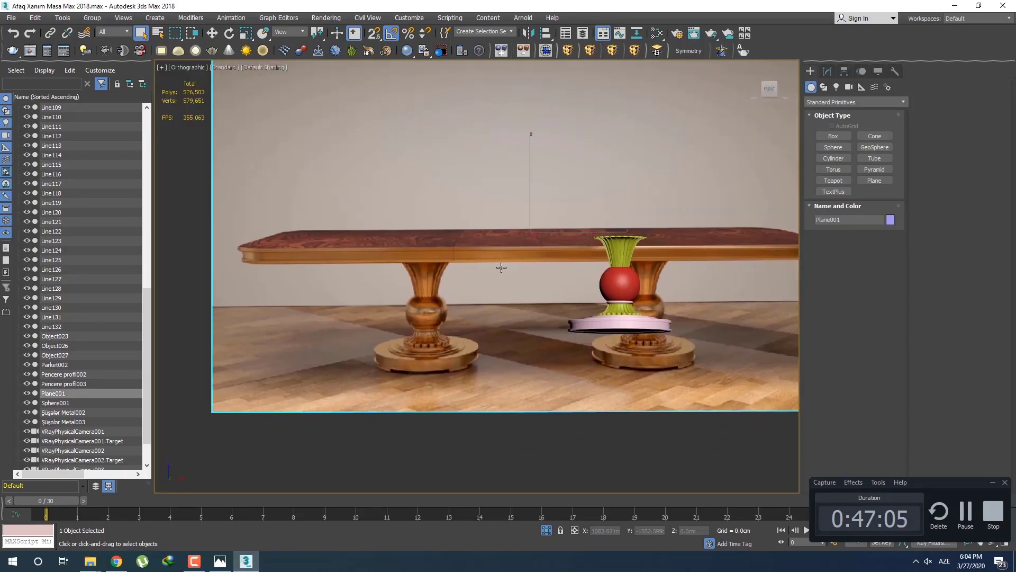
key("f")
scroll(561, 297, "up", 8)
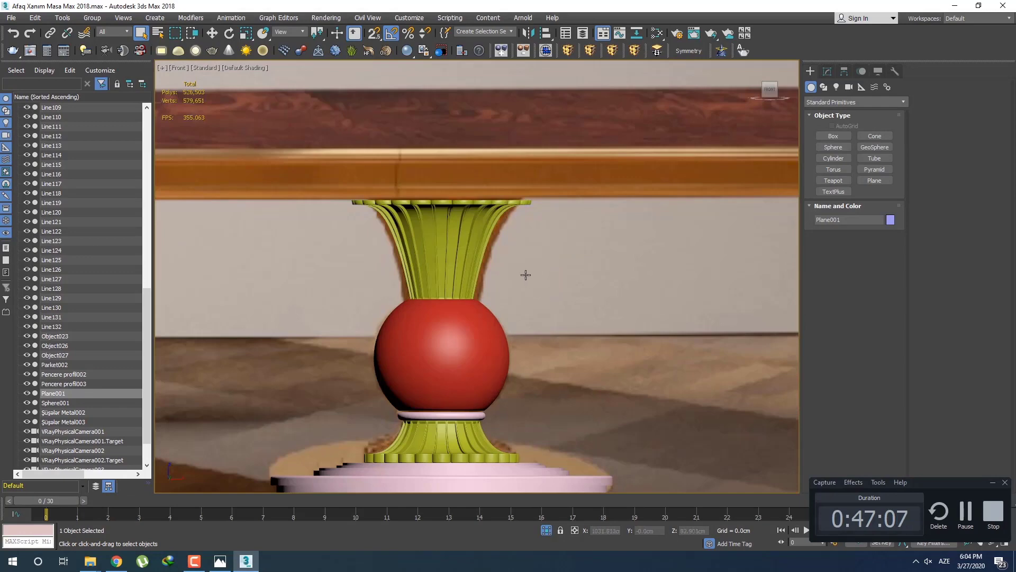
scroll(523, 273, "up", 2)
middle_click_drag(481, 286, 563, 209)
scroll(563, 207, "down", 2)
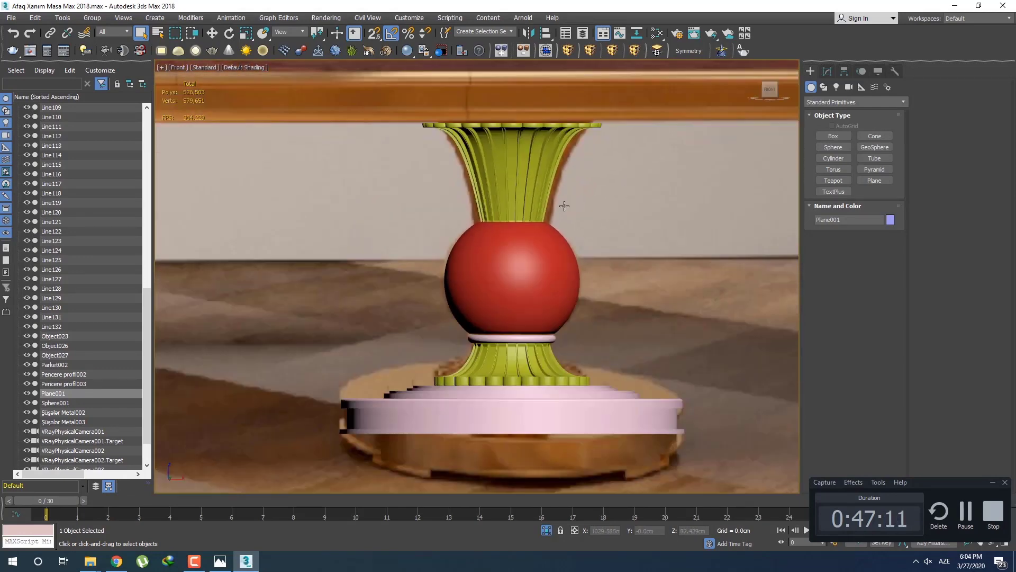
left_click(523, 260)
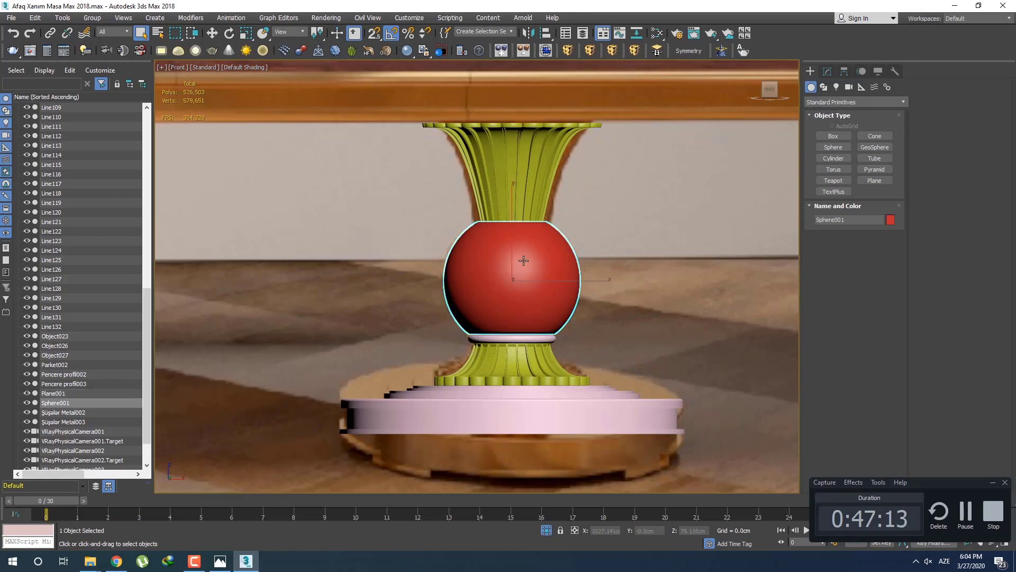
scroll(509, 276, "down", 3)
scroll(509, 276, "up", 2)
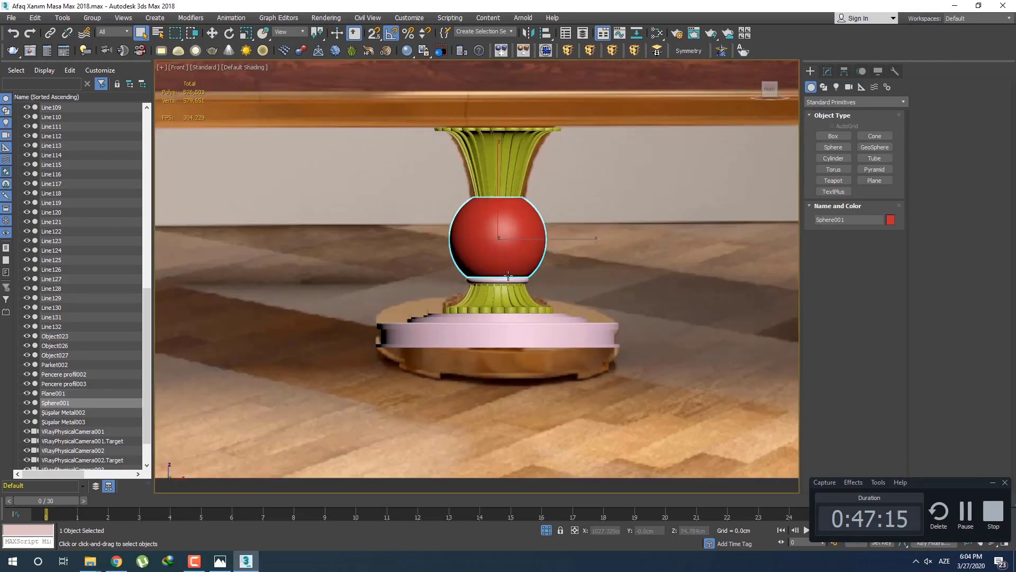
scroll(505, 225, "up", 4)
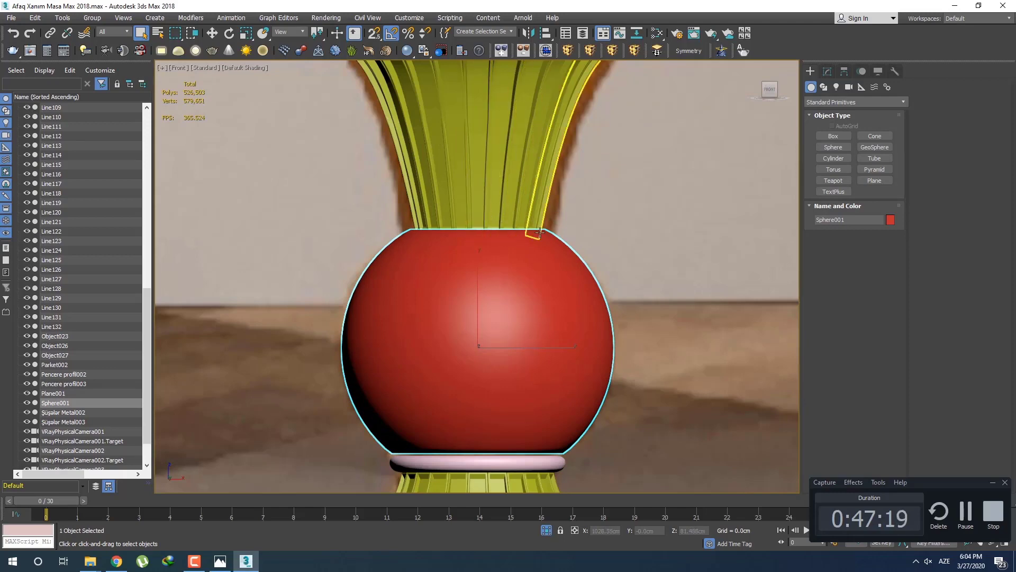
middle_click_drag(568, 241, 563, 266)
Step: Select the outermost upper flute on the +X side in the top wireframe view and add an FFD 2x2x2 modifier
key("t")
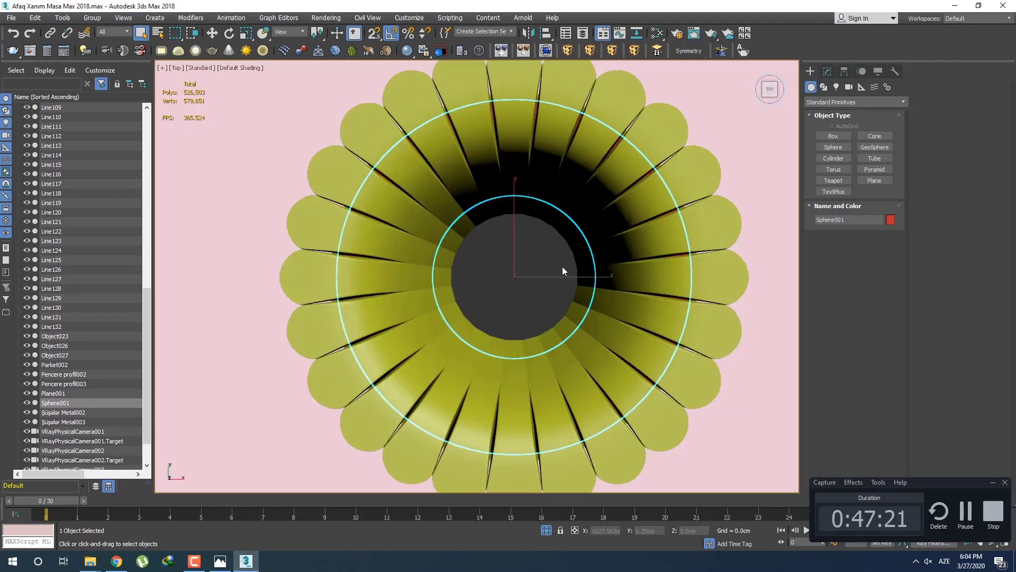
key("F3")
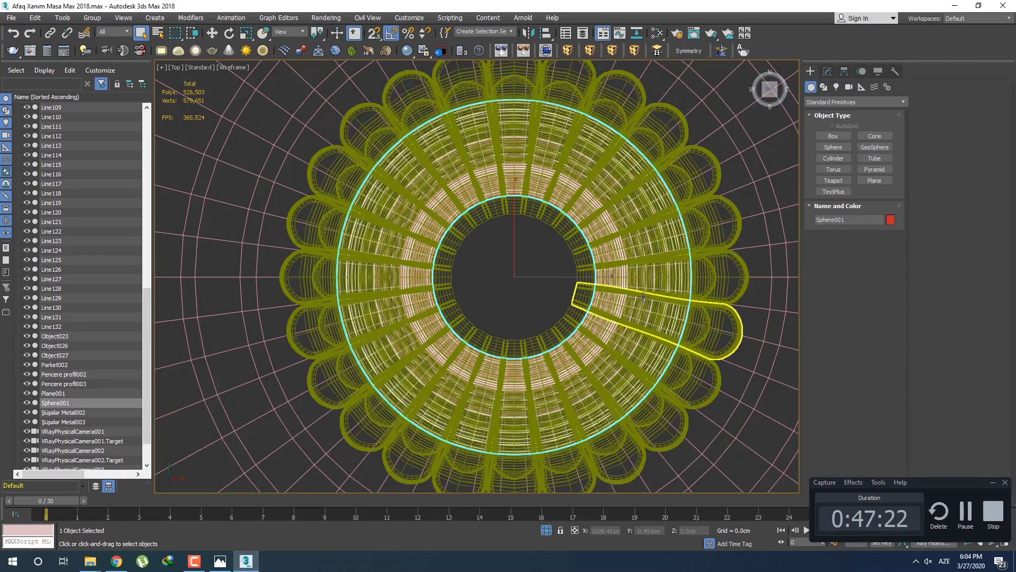
left_click(745, 267)
key("f")
key("z")
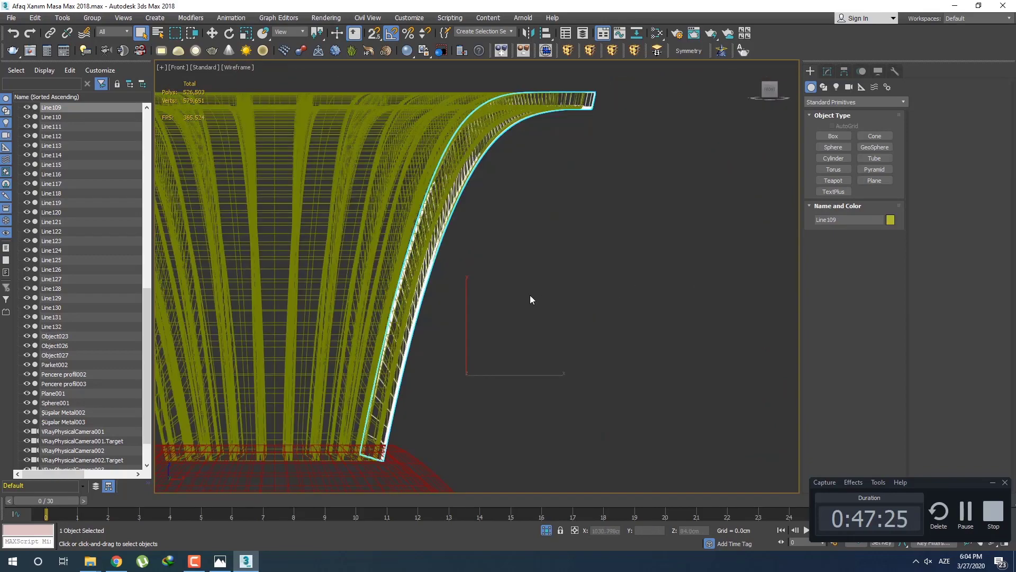
scroll(676, 267, "down", 5)
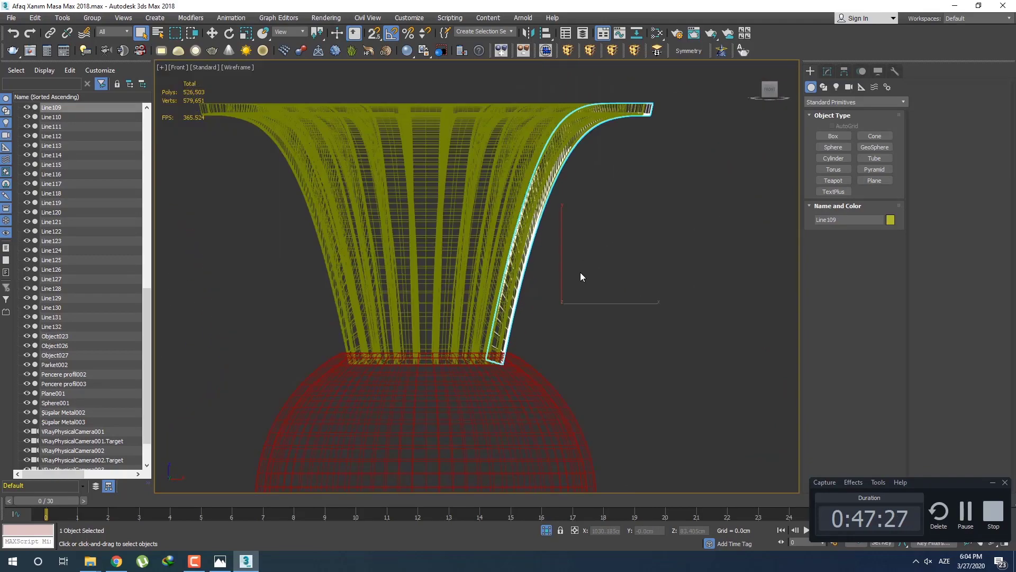
key("F3")
middle_click_drag(576, 281, 570, 261)
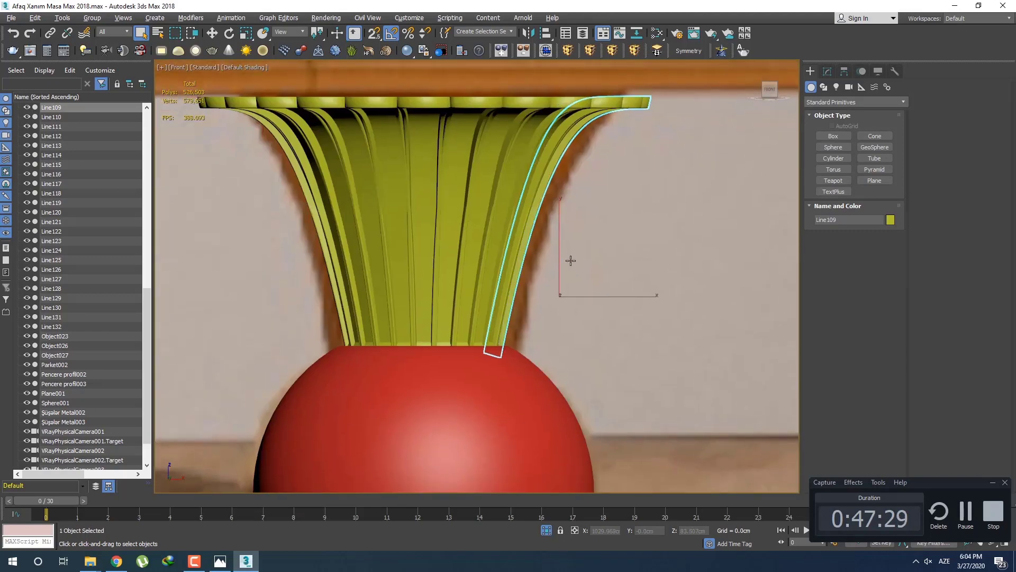
left_click(828, 72)
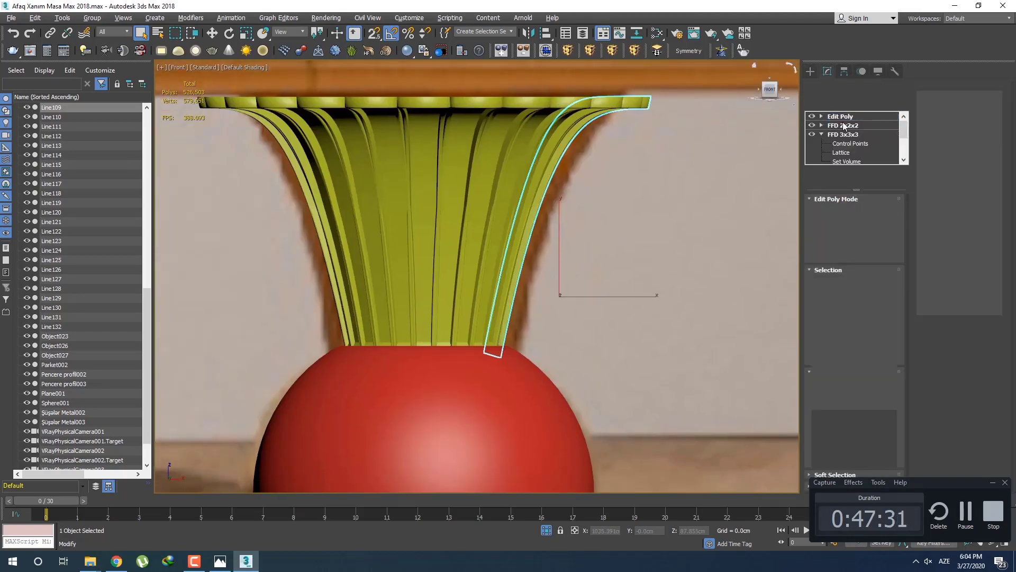
left_click(572, 51)
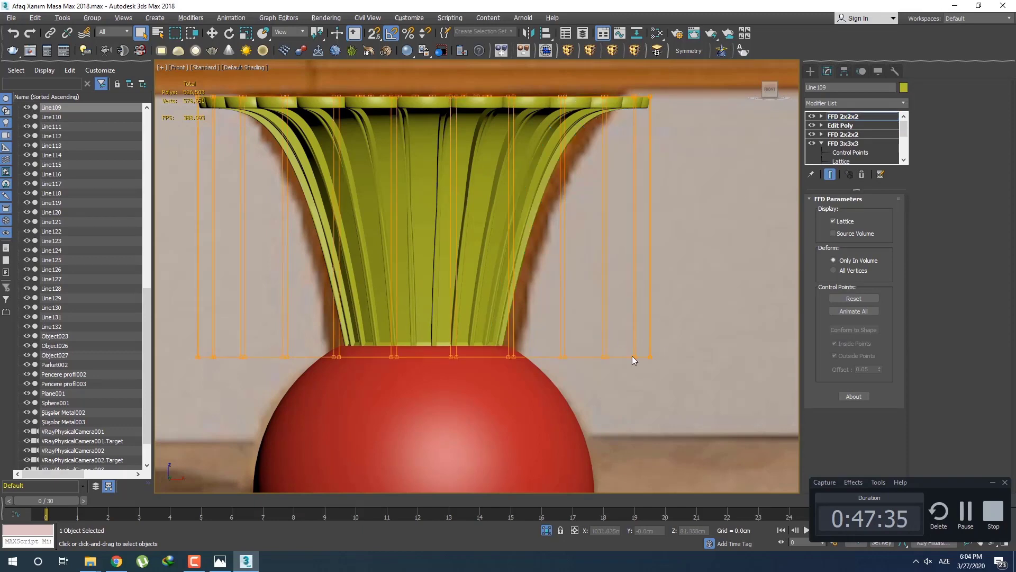
Step: Move the lower inner control points of the FFD 2x2x2 lattice outward to X 1028.03 cm
left_click_drag(429, 303, 427, 296)
key("w")
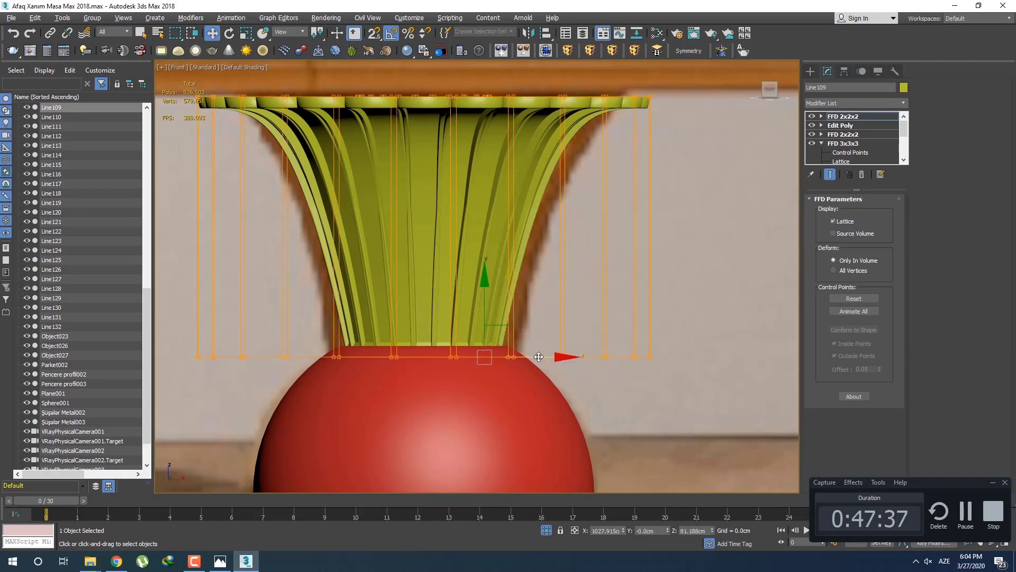
left_click_drag(538, 357, 543, 357)
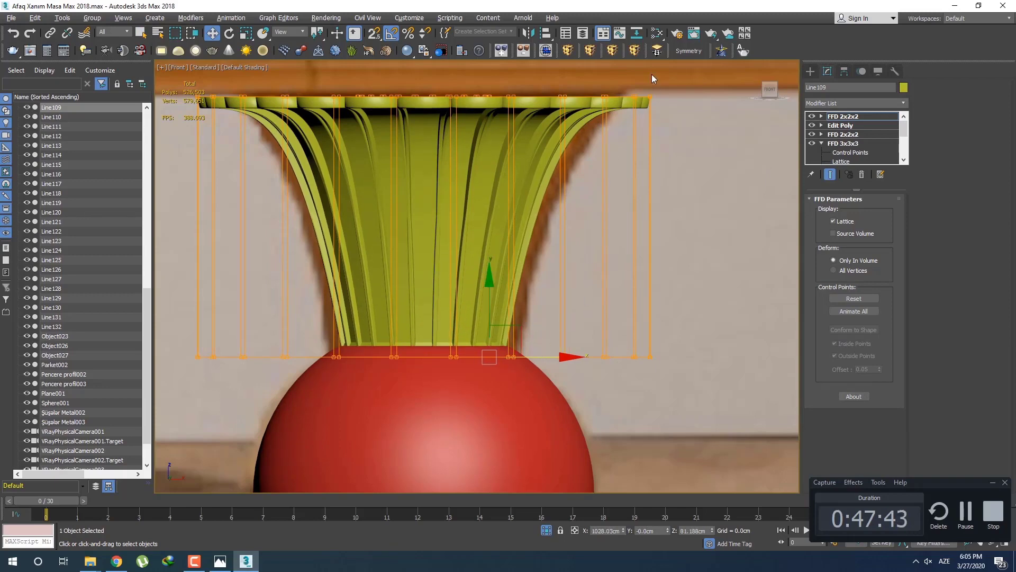
Step: Add an FFD 3x3x3 modifier to the flute and move its middle row of control points to X 1030.073 cm, Z 83.866 cm
left_click(595, 51)
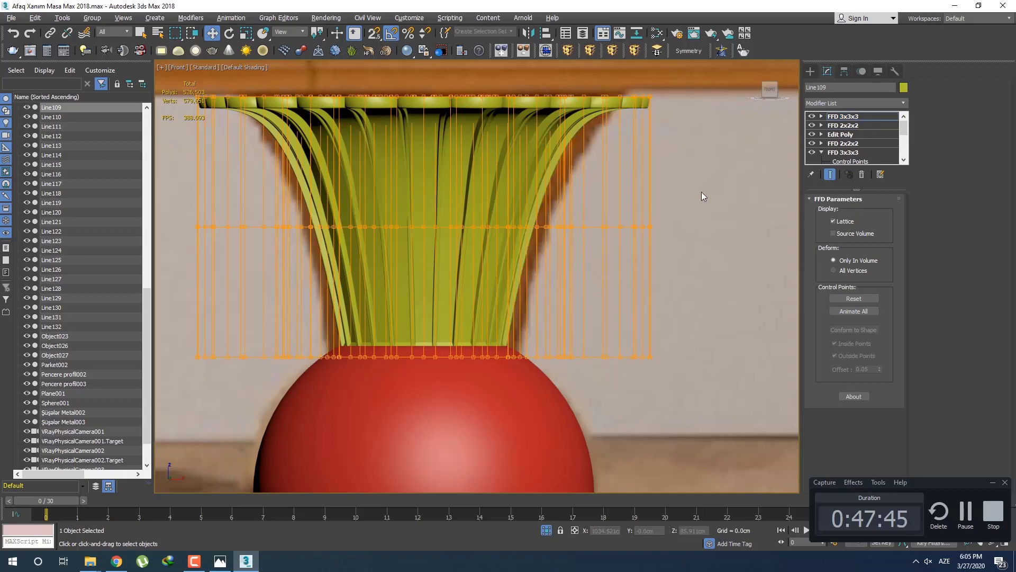
left_click_drag(461, 212, 463, 212)
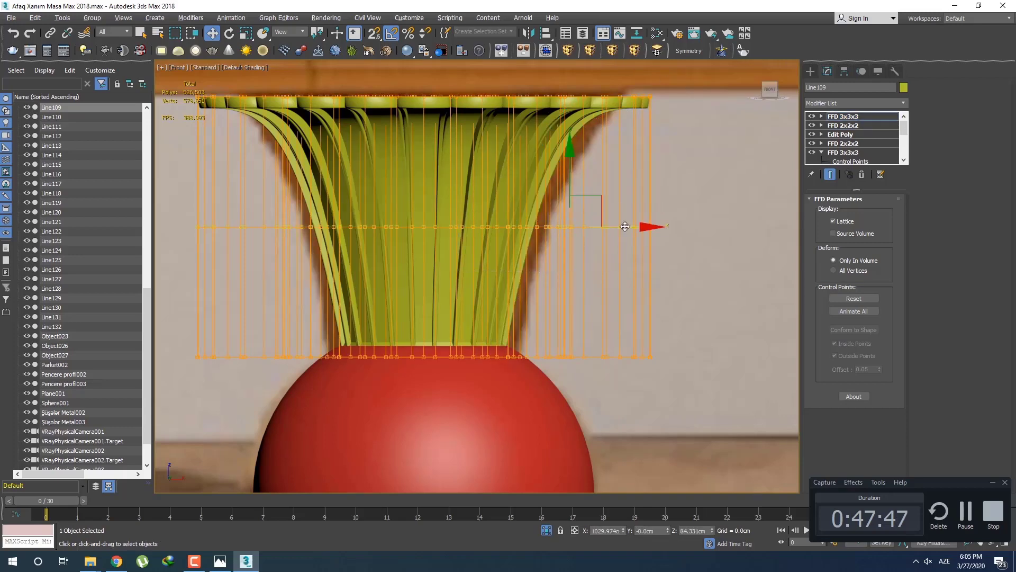
left_click_drag(625, 227, 604, 206)
right_click(604, 206)
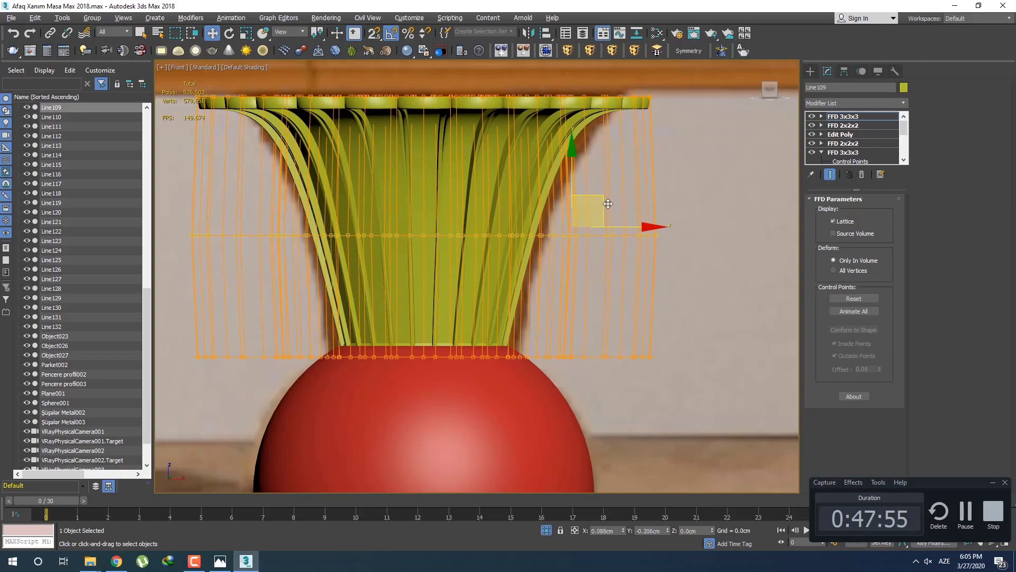
mouse_move(605, 195)
middle_mouse_down("alt")
mouse_move(580, 243)
mouse_move(554, 218)
mouse_move(604, 213)
middle_mouse_up("alt")
left_click_drag(604, 213, 605, 218)
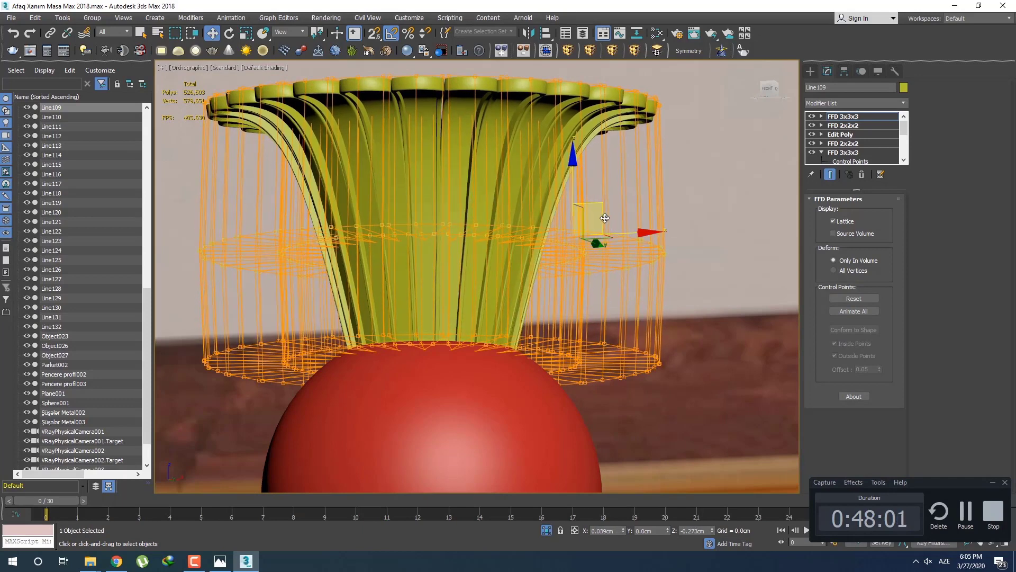
key("f")
scroll(606, 235, "up", 6)
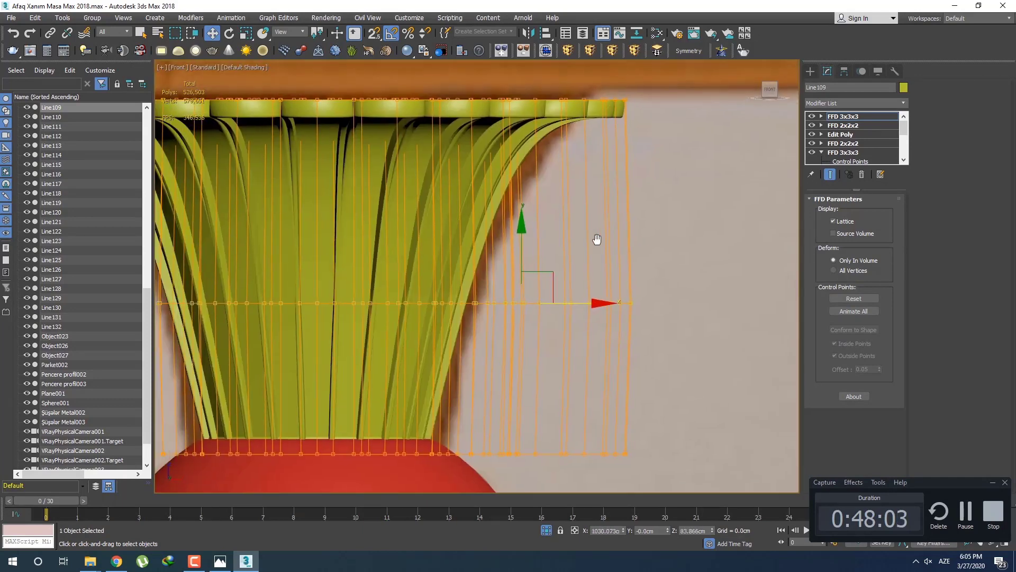
left_click(809, 71)
Step: Select the reference photo plane and hide it so only the column parts stay in view
key("shift+z")
key("shift+z")
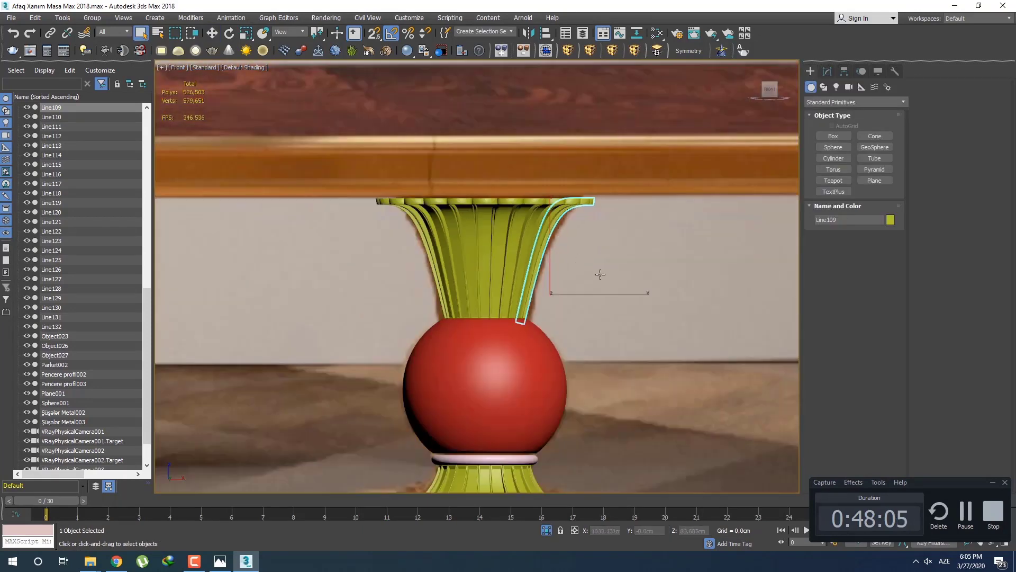
left_click(599, 272)
scroll(544, 324, "up", 5)
key("shift+z")
key("shift+z")
key("shift+z")
key("shift+z")
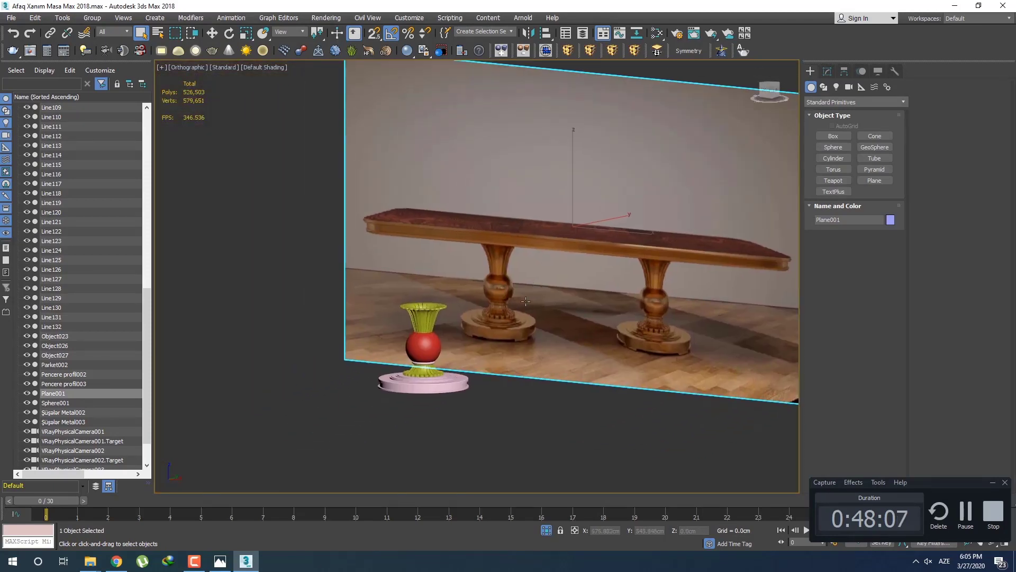
key("shift+z")
key("shift+z")
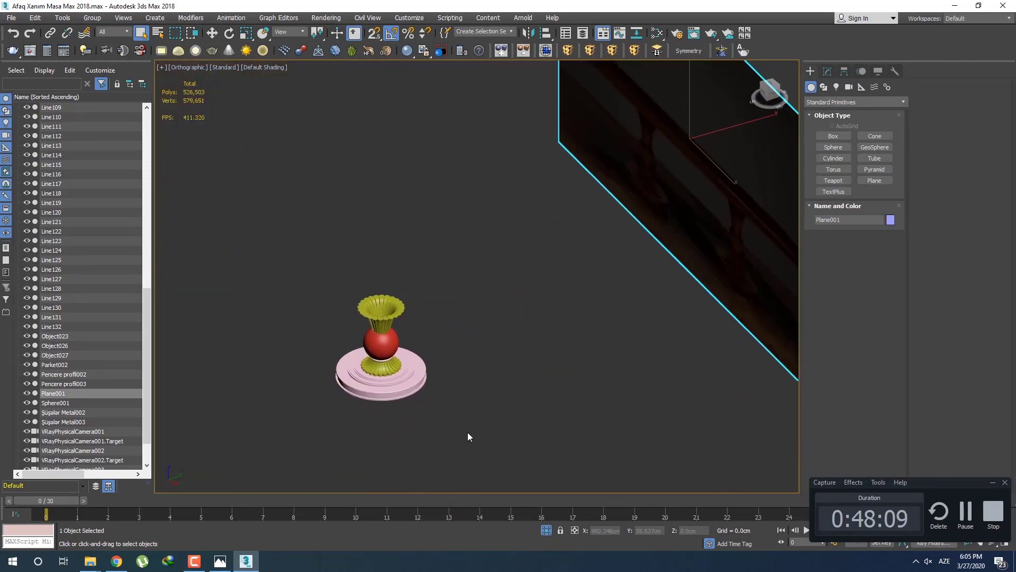
key("ctrl+z")
key("z")
key("shift+z")
key("shift+z")
key("shift+z")
key("shift+z")
left_click(599, 221)
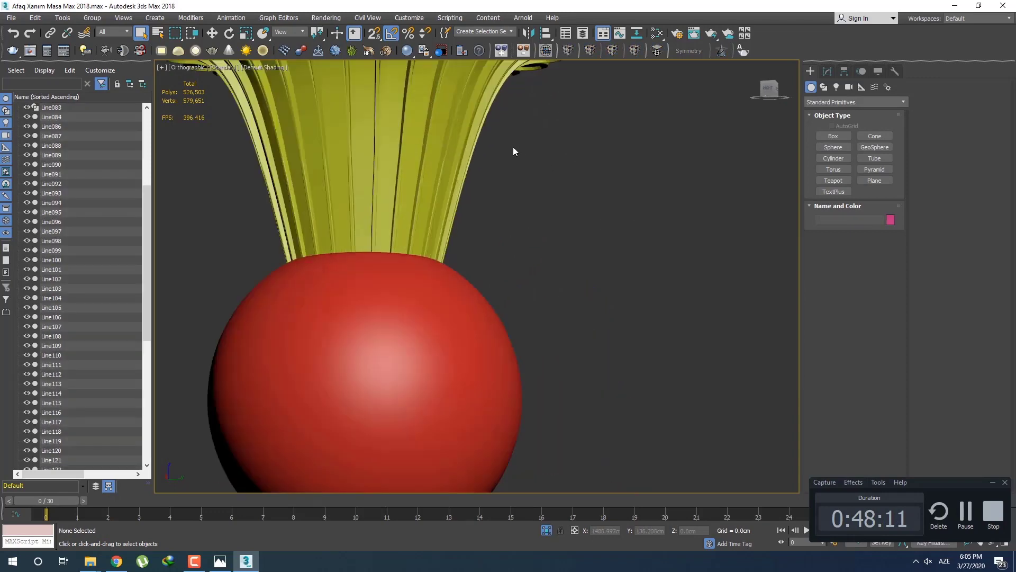
Step: Select all the column parts together, from the round base up to the upper flutes
scroll(576, 266, "down", 3)
left_click_drag(526, 317, 618, 449)
scroll(558, 280, "up", 3)
middle_click_drag(507, 248, 509, 267)
Step: Examine the complete column and the upper flutes in perspective and front views
key("shift+z")
key("shift+z")
key("shift+z")
key("shift+z")
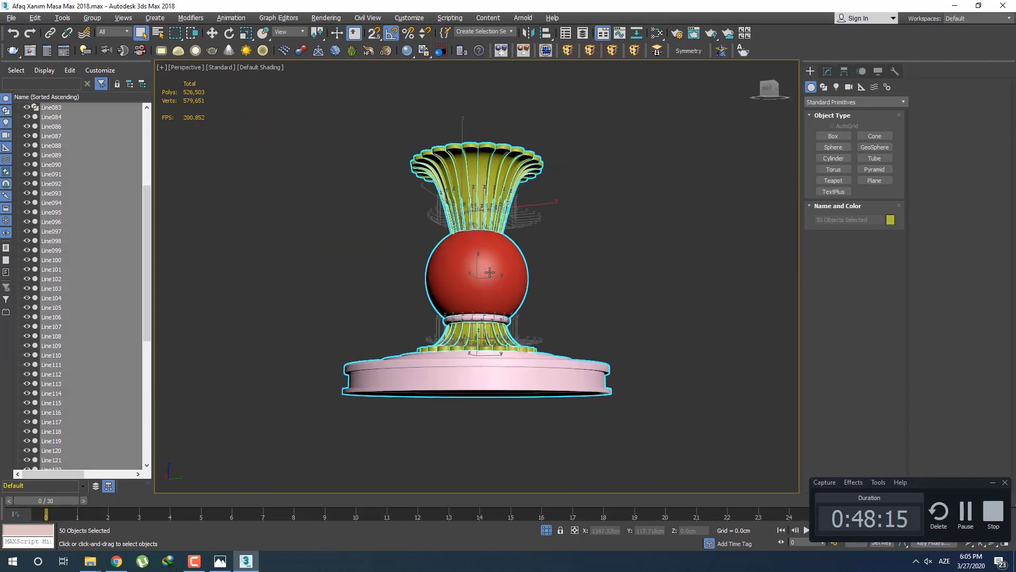
key("shift+z")
key("shift+z")
key("shift+z")
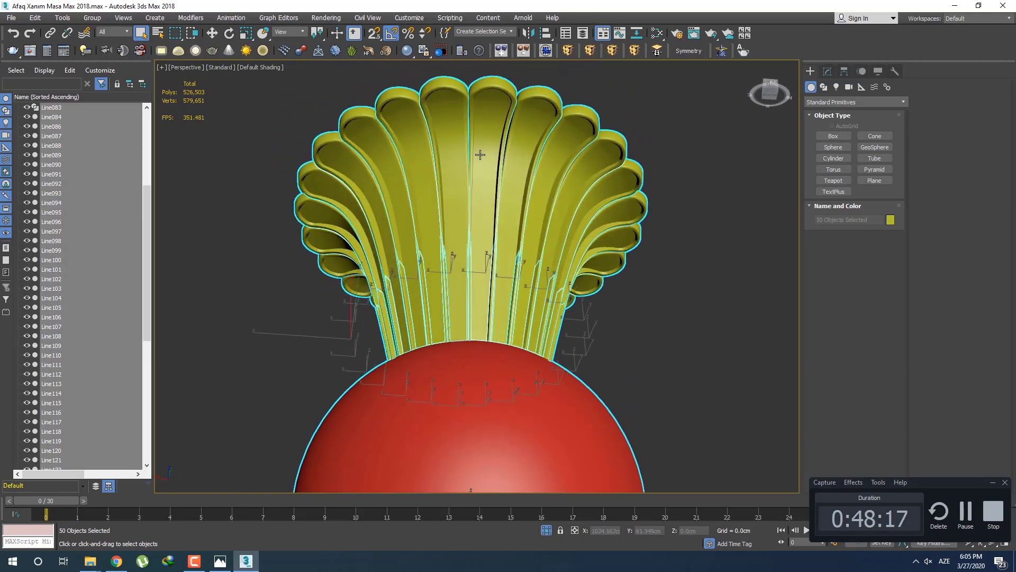
key("shift+z")
key("shift+z")
key("shift+z")
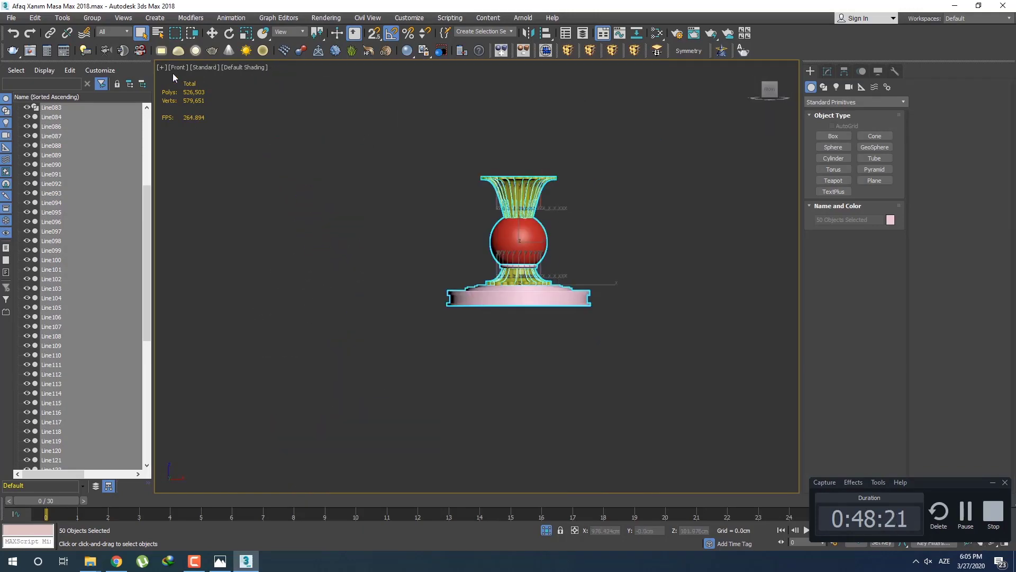
Step: Group the selected column parts, keeping the default group name
left_click(92, 18)
left_click(93, 33)
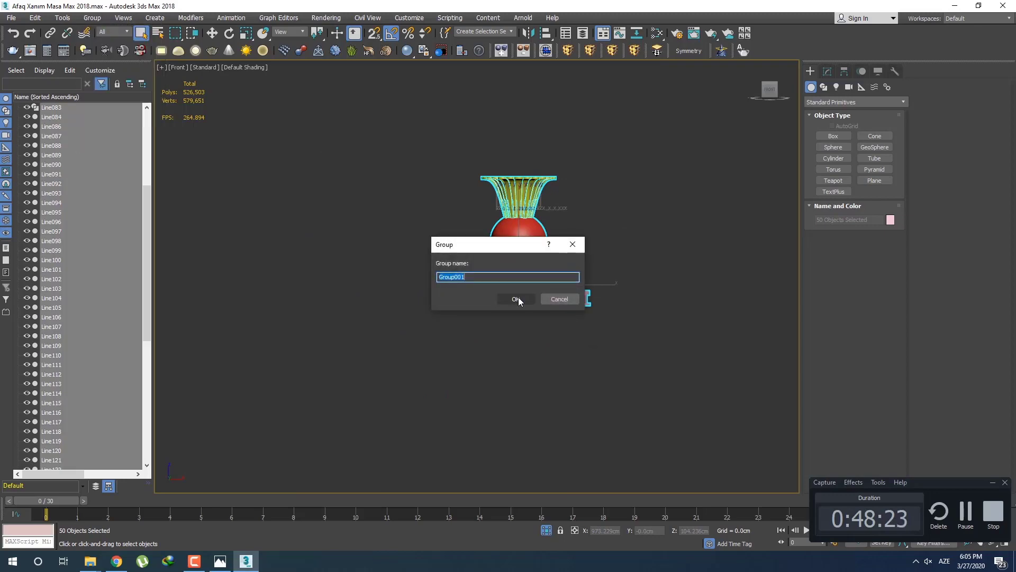
left_click(519, 296)
Step: Unhide the reference photo plane behind the grouped column and save the scene
right_click(542, 246)
left_click(557, 193)
scroll(528, 290, "down", 2)
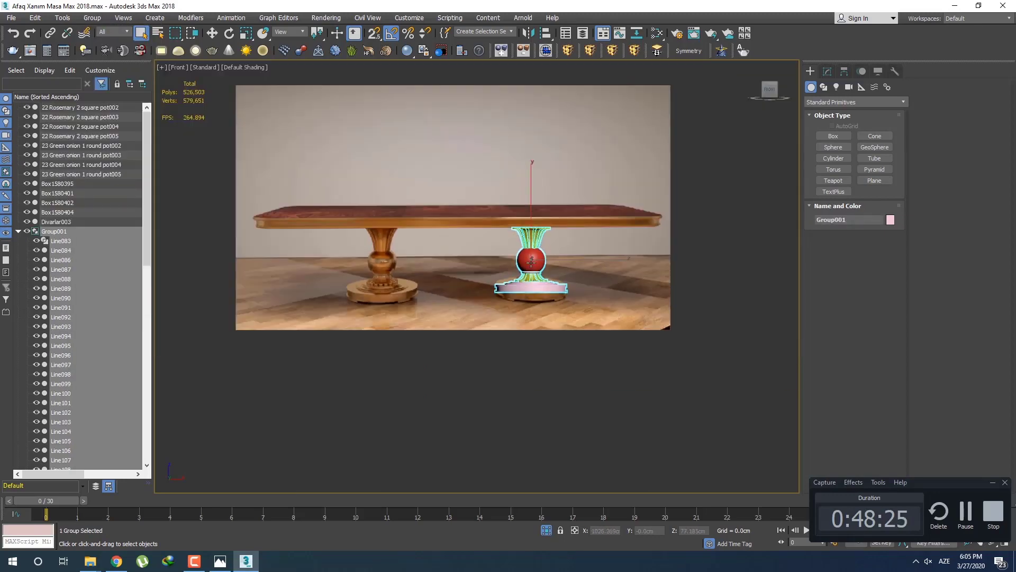
scroll(529, 290, "up", 3)
scroll(528, 290, "up", 4)
scroll(528, 290, "down", 6)
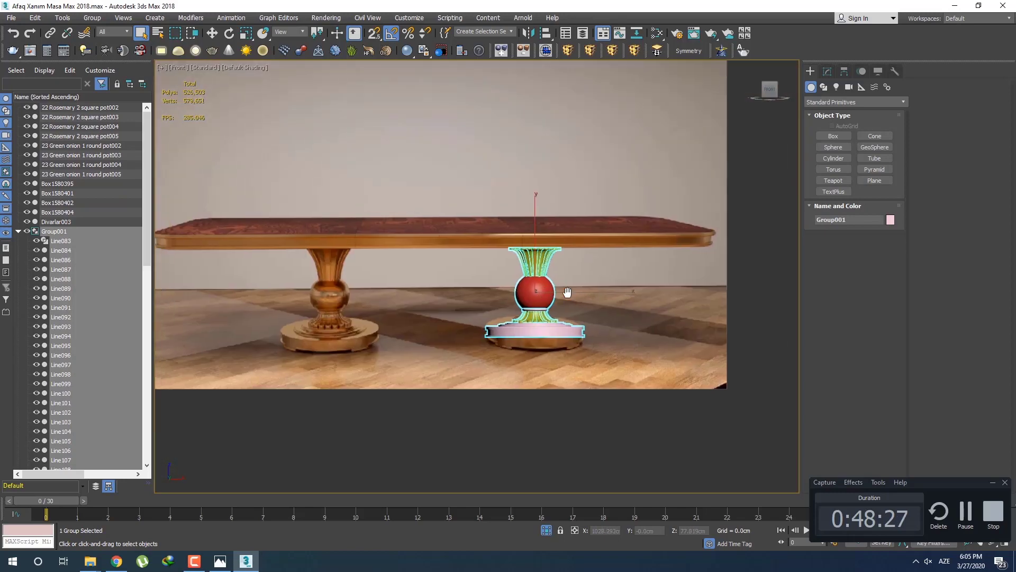
middle_click_drag(531, 233, 612, 284)
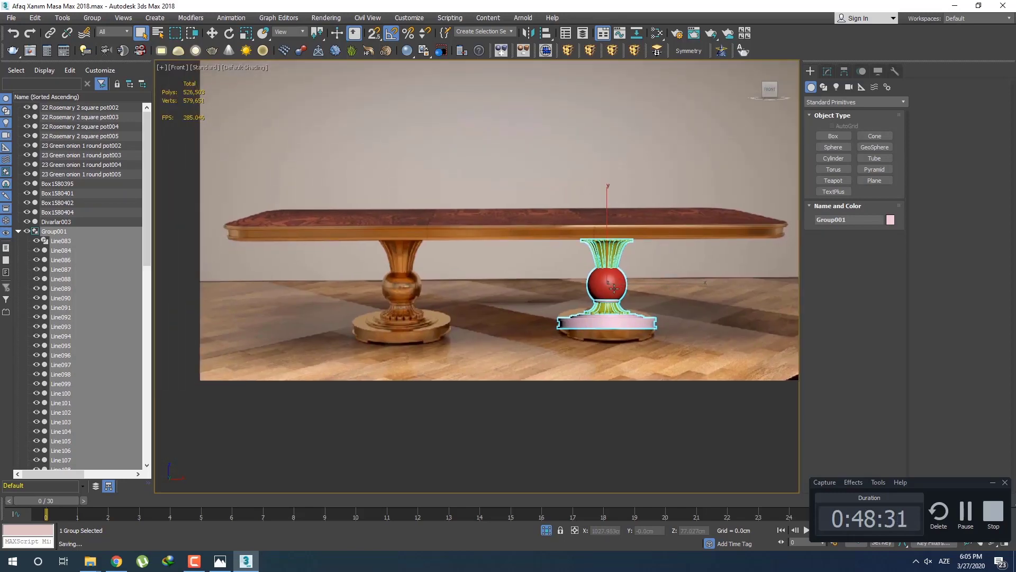
middle_click_drag(614, 288, 612, 288)
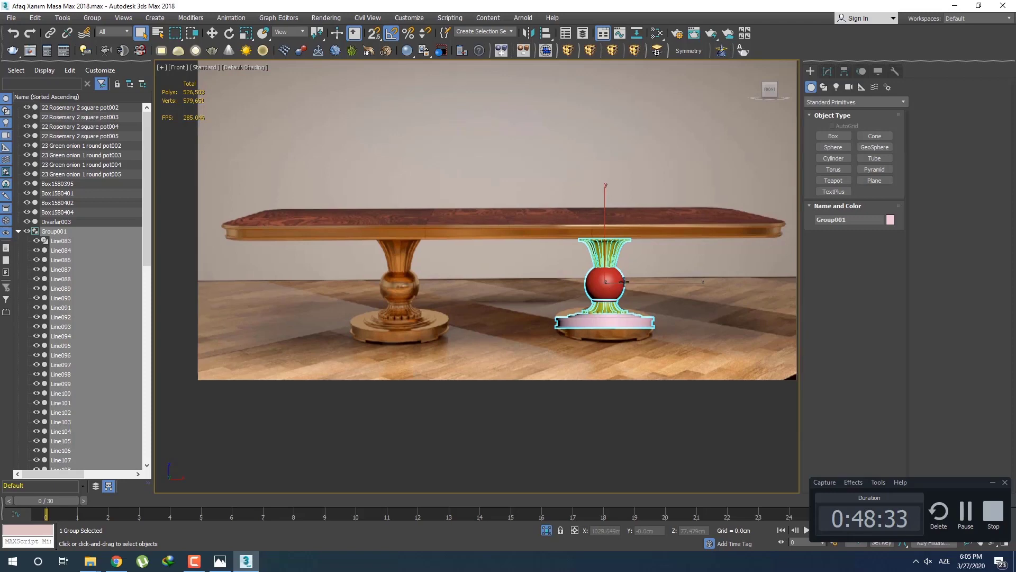
Step: Isolate the grouped column and show it from above in a perspective view
middle_click_drag(594, 283, 589, 391)
key("alt+q")
scroll(587, 309, "down", 5)
key("p")
key("z")
scroll(593, 366, "down", 4)
scroll(589, 391, "down", 3)
middle_click_drag(589, 391, 636, 269)
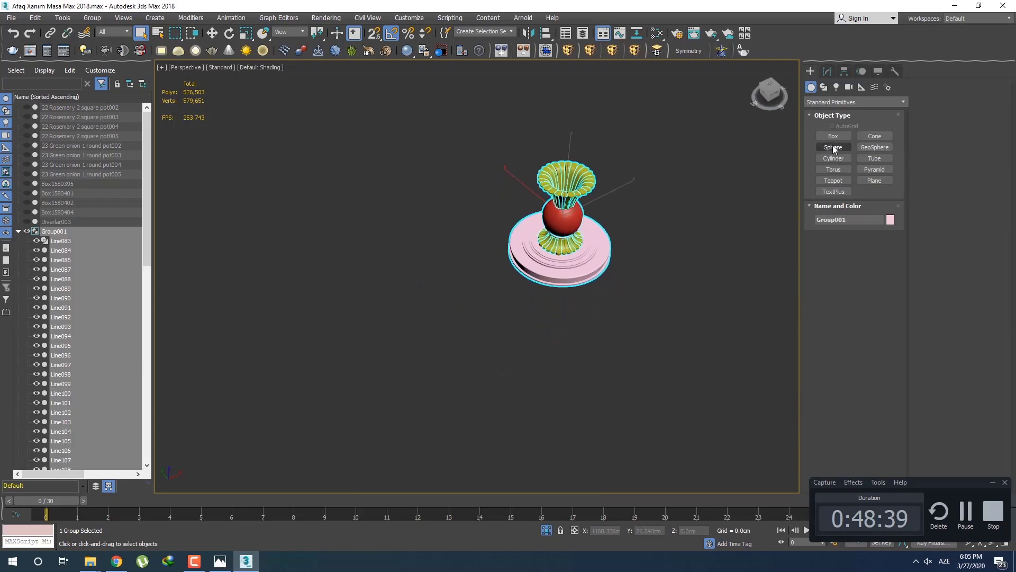
Step: Create a reference box about 21 cm long and 15 cm wide beside the column, and set its height to 76 cm
left_click(833, 136)
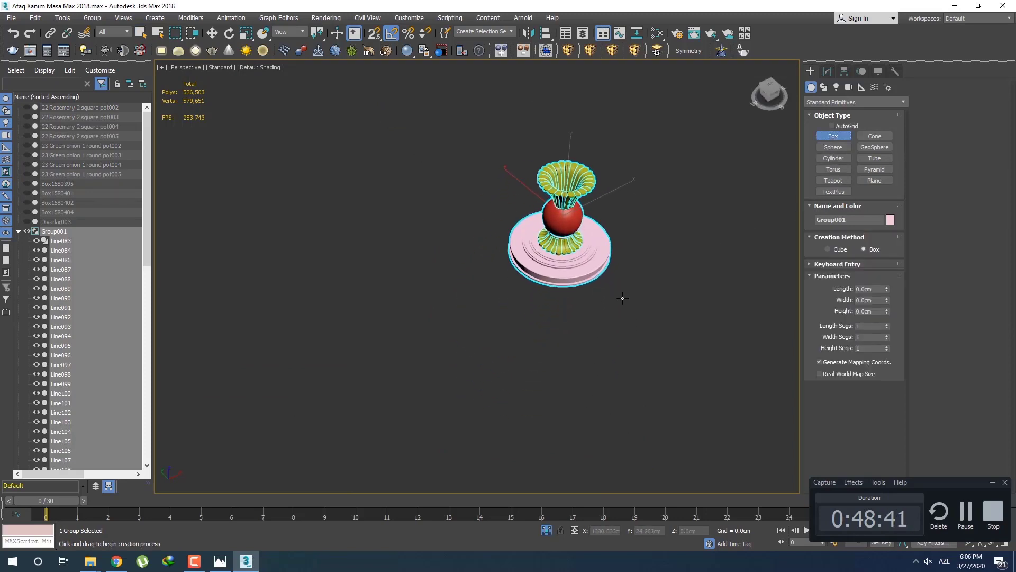
left_click_drag(623, 301, 639, 364)
left_click(668, 208)
left_click(829, 71)
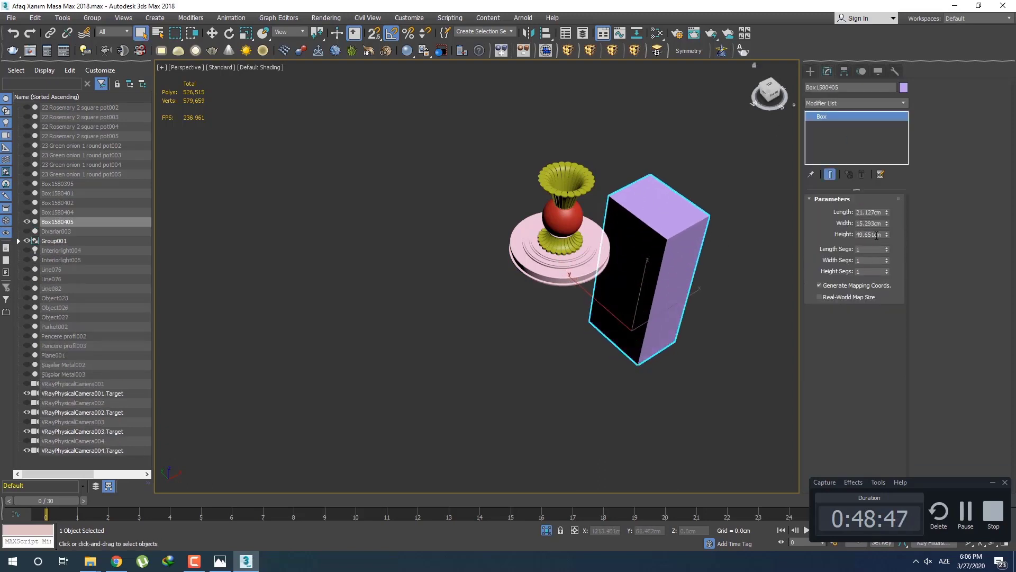
type("76")
key("Return")
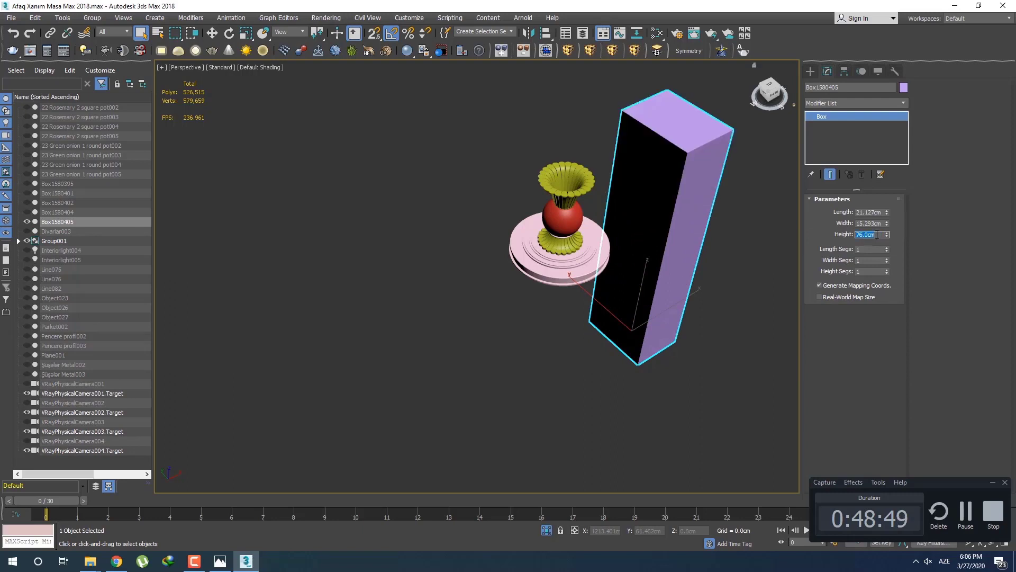
left_click(811, 71)
Step: Show the grid in the front view and move the column group down beside the lower part of the reference box
scroll(544, 245, "down", 4)
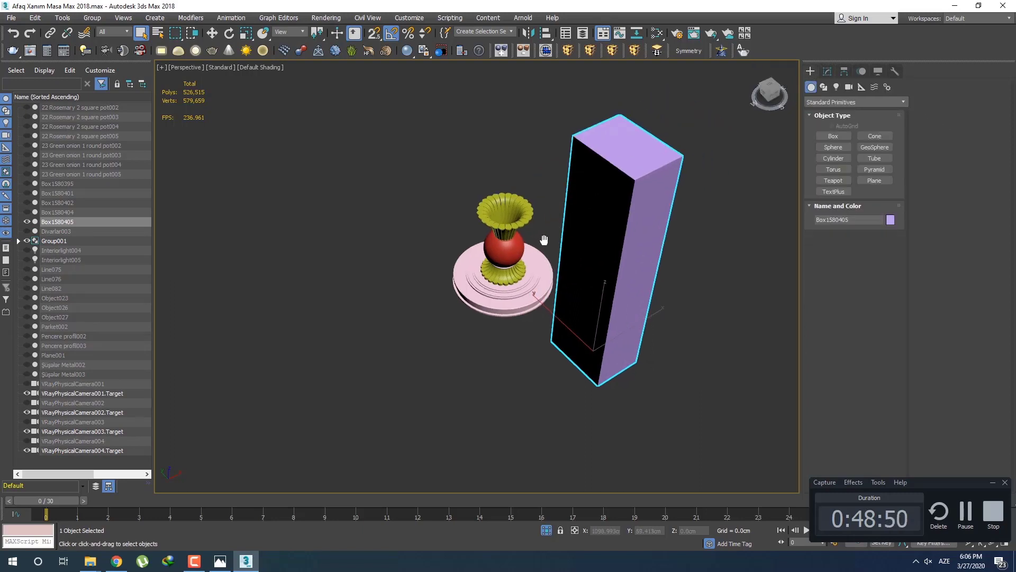
left_click(490, 251)
key("f")
scroll(491, 252, "down", 5)
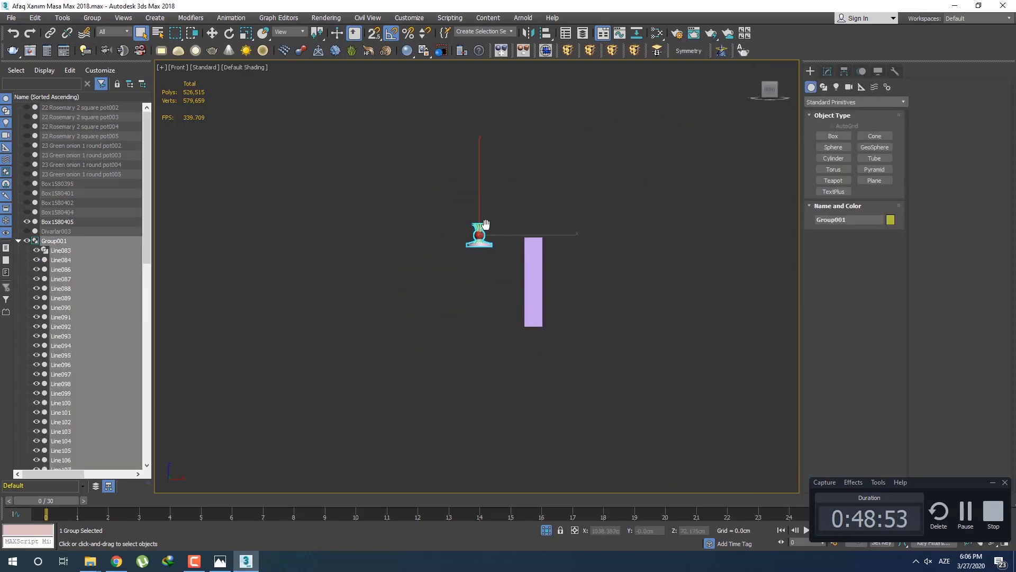
key("g")
key("w")
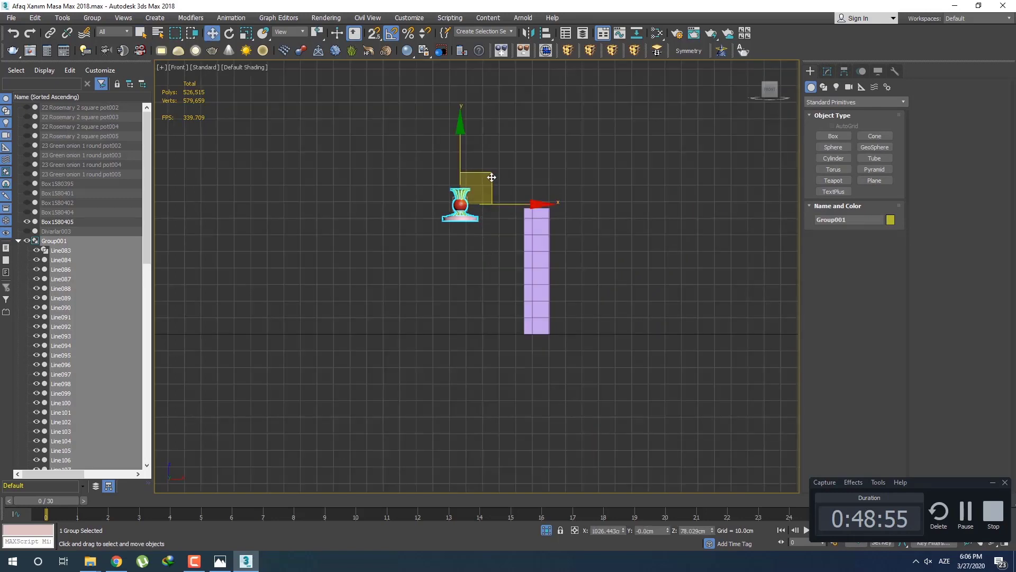
left_click_drag(487, 177, 499, 258)
scroll(510, 303, "up", 5)
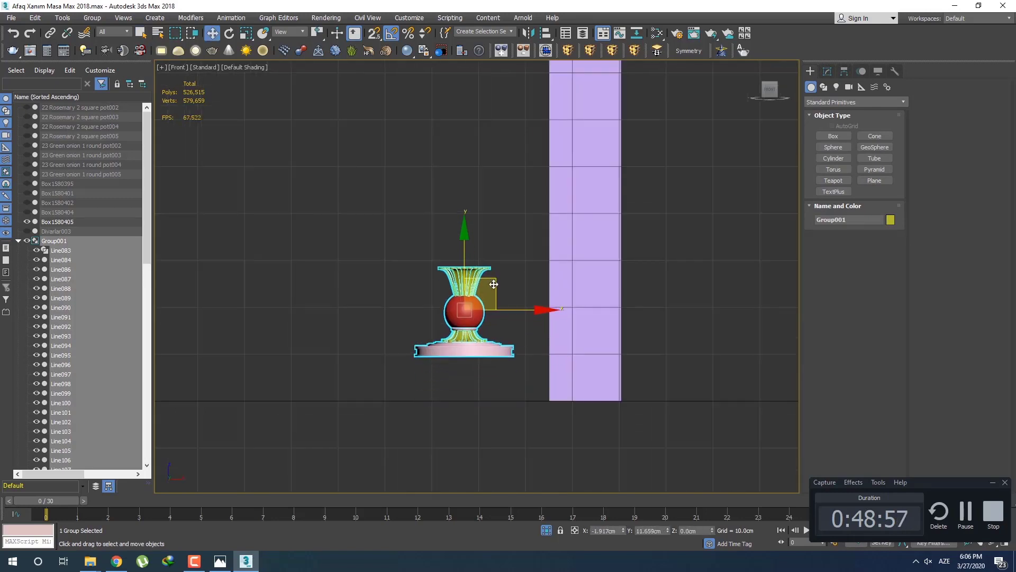
Step: Scale the column group uniformly to 300%
scroll(478, 279, "down", 3)
key("r")
key("F12")
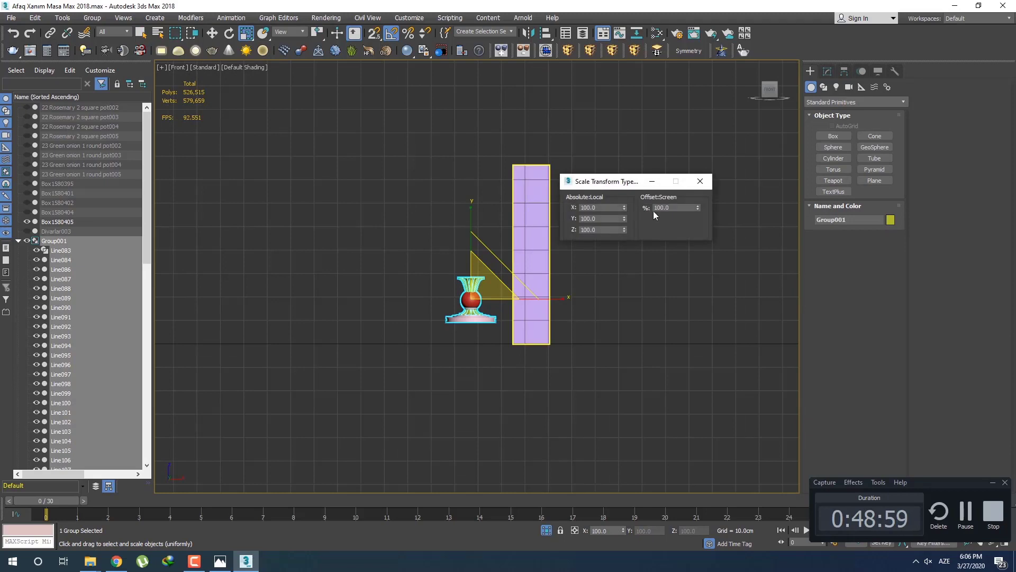
type("300")
key("Return")
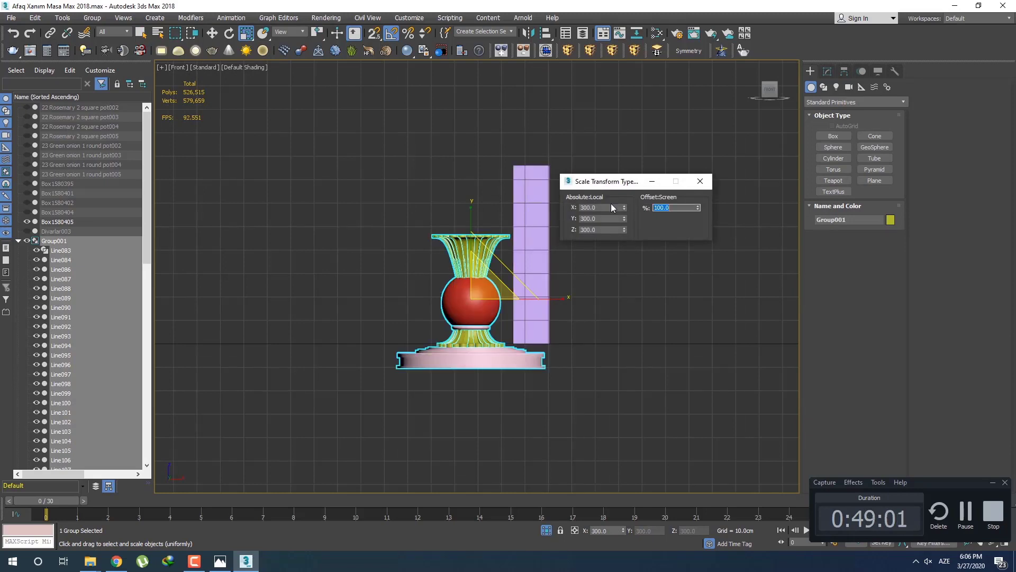
left_click(700, 181)
Step: Raise the column group so that its base rests on the ground line level with the reference box's underside
key("w")
scroll(498, 275, "up", 2)
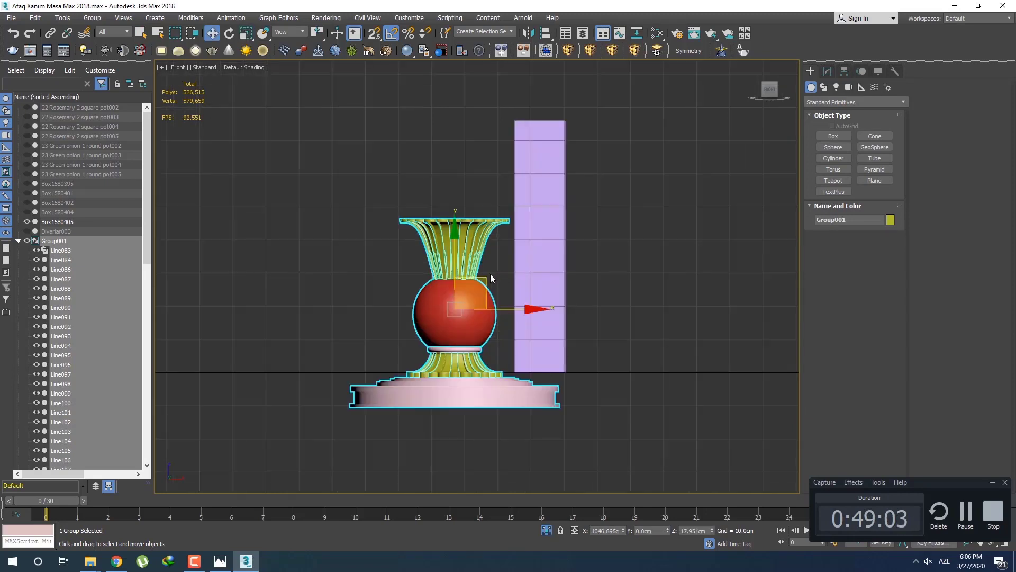
left_click_drag(454, 267, 461, 232)
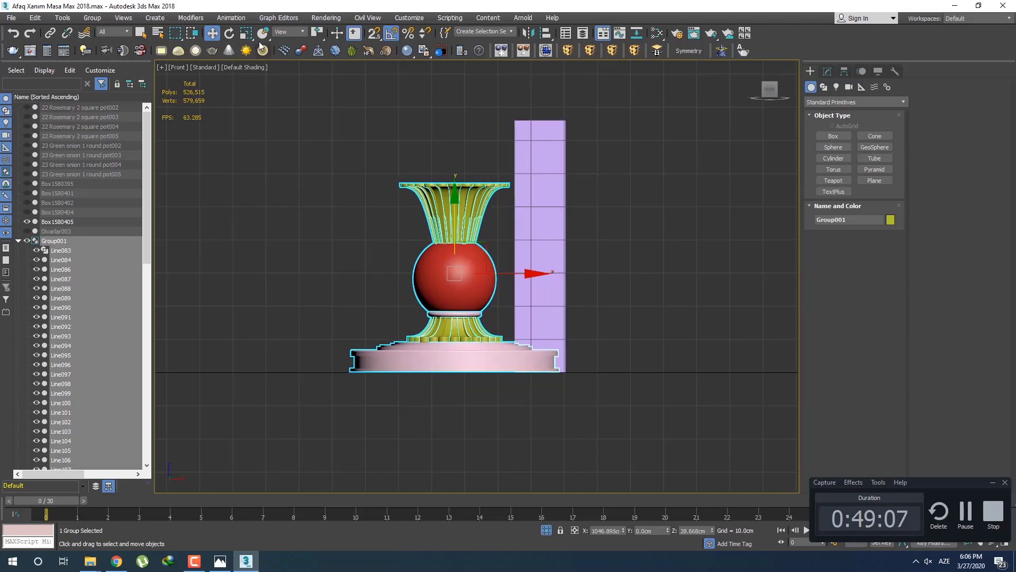
Step: Enlarge the column group uniformly by 120% and by 110%, and raise its base back onto the ground line
right_click(246, 32)
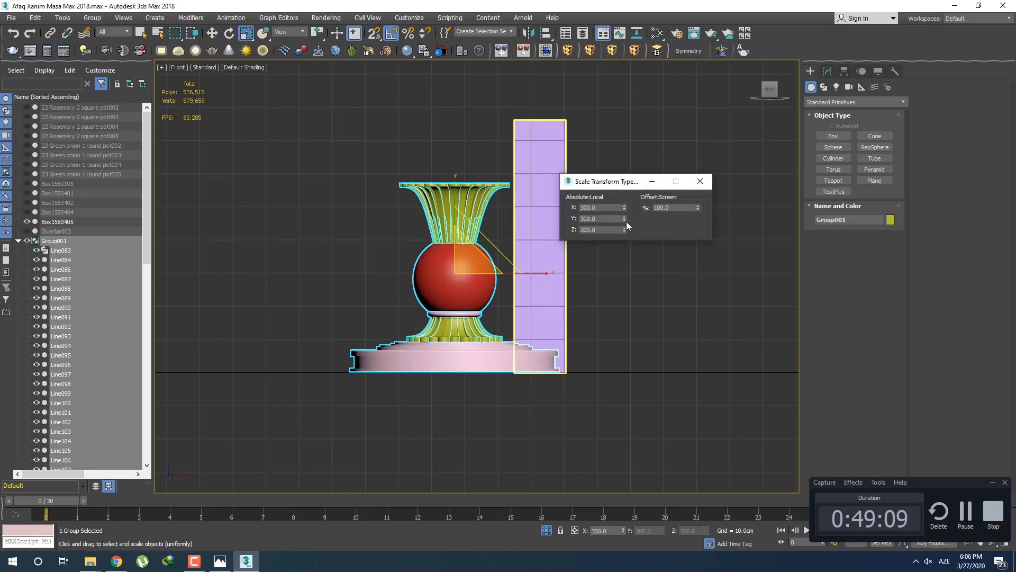
double_click(677, 207)
type("1")
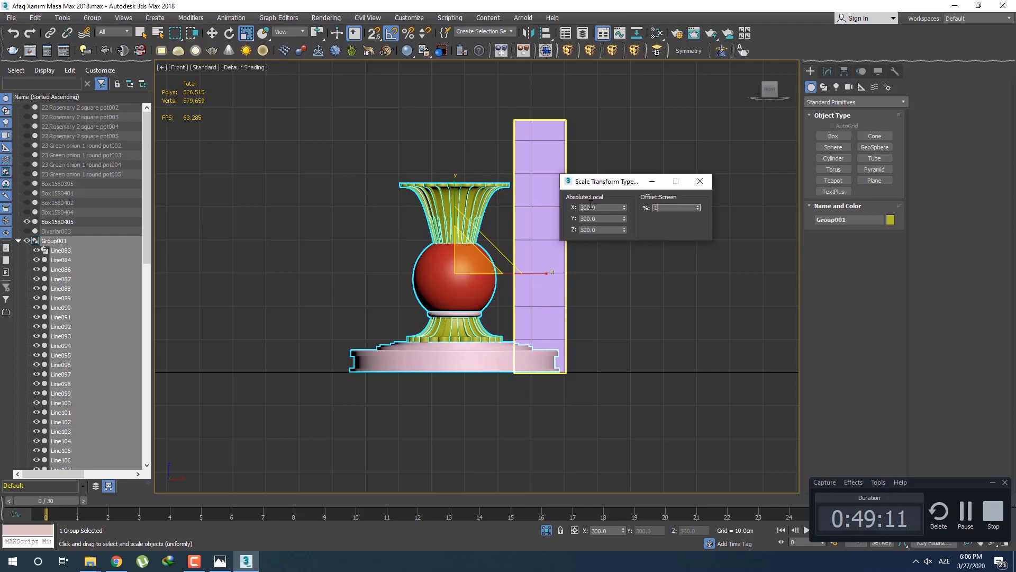
type("20")
key("Return")
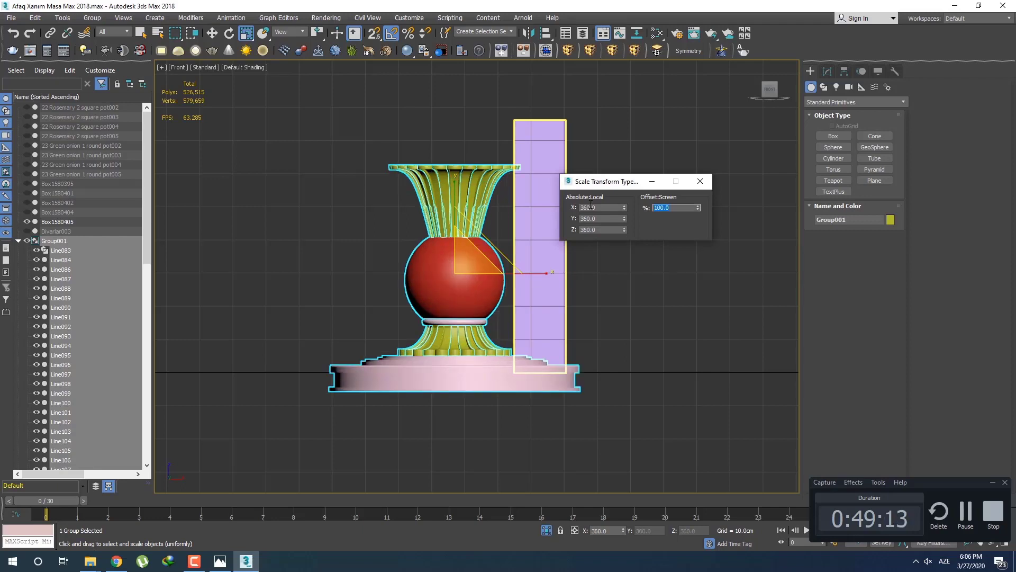
type("110")
key("Return")
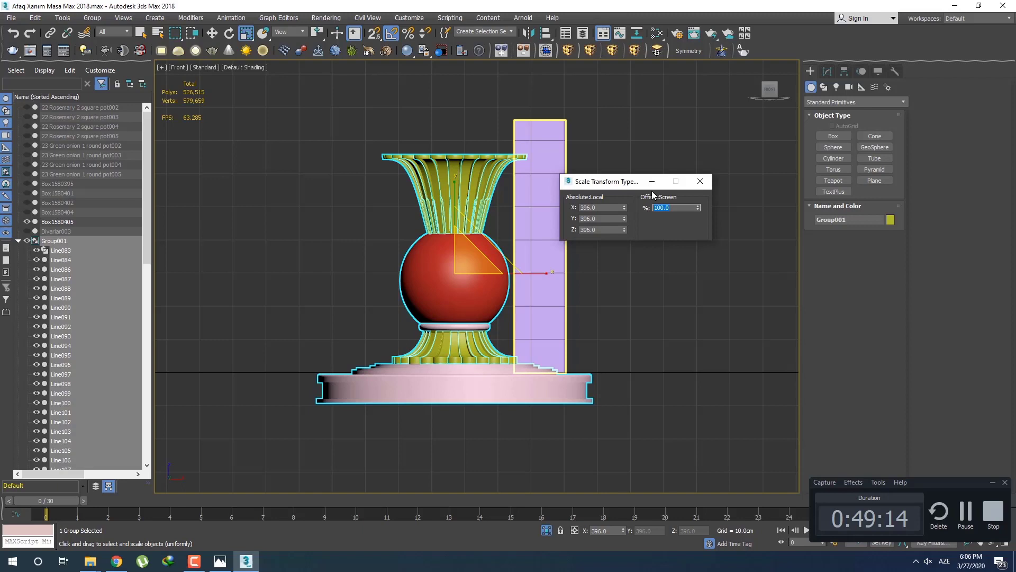
left_click(700, 181)
key("w")
left_click_drag(464, 228, 464, 198)
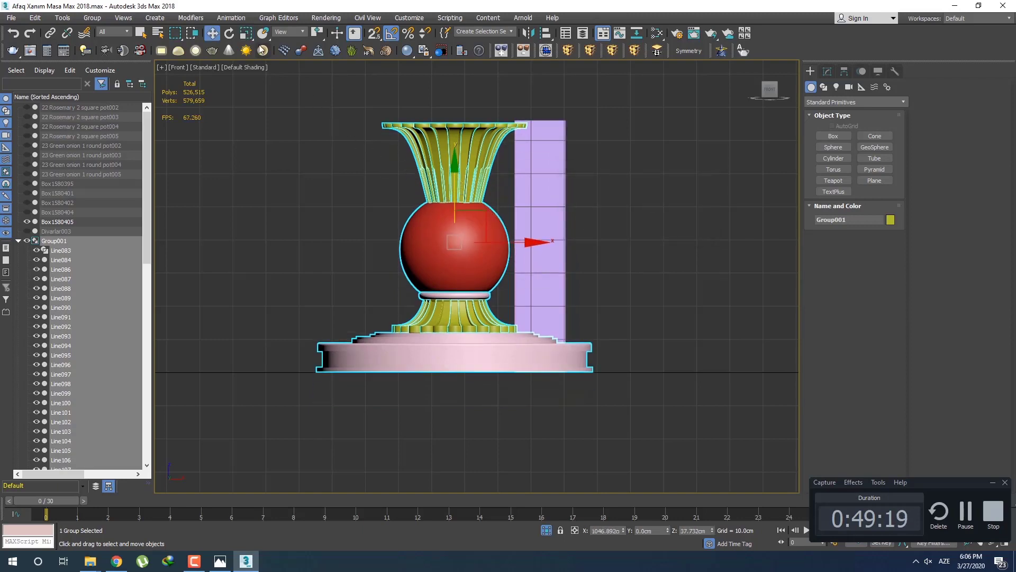
Step: Scale the column group uniformly by 102% and nudge it up to realign its base with the ground line
right_click(247, 34)
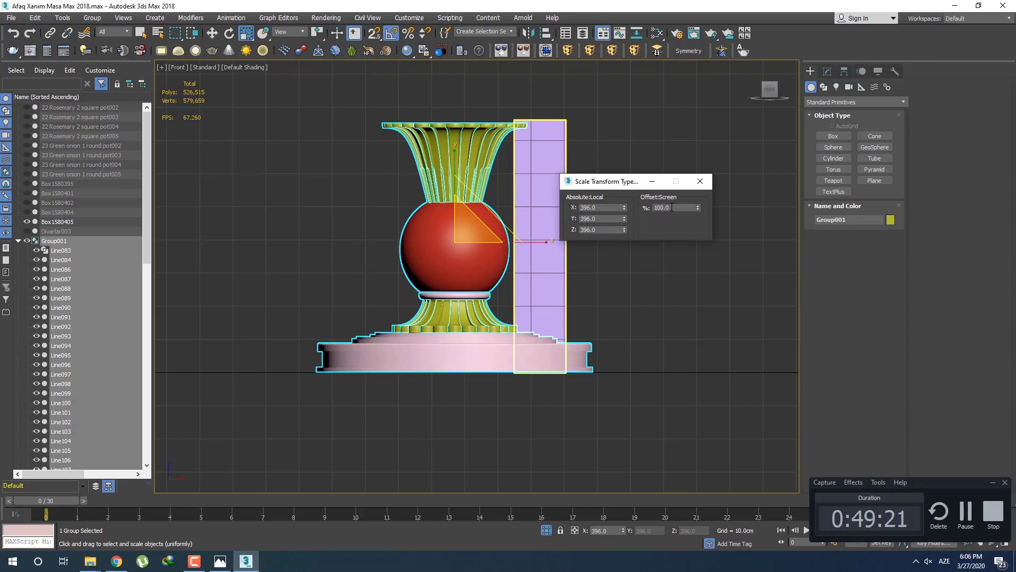
type("102")
key("Return")
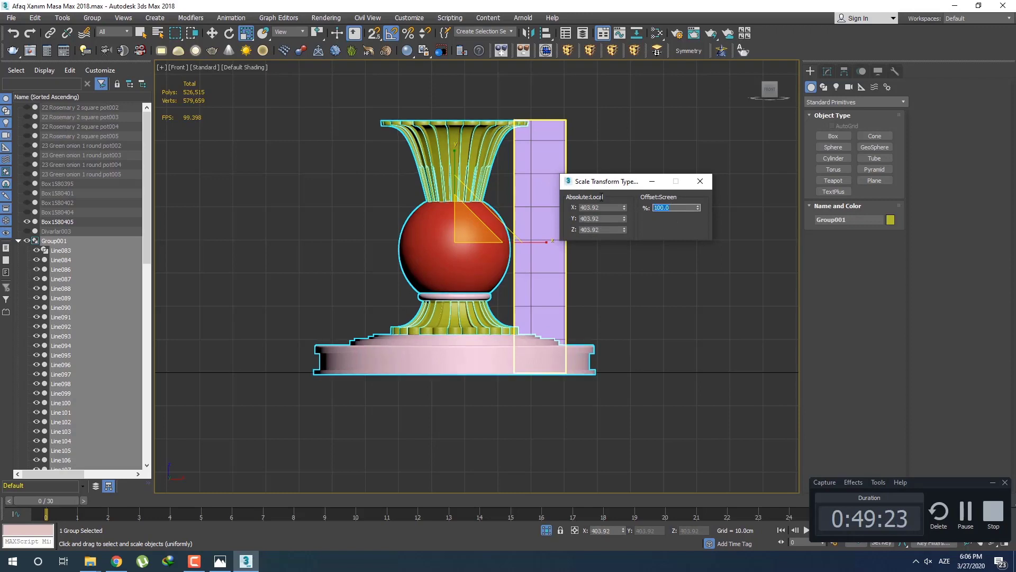
key("w")
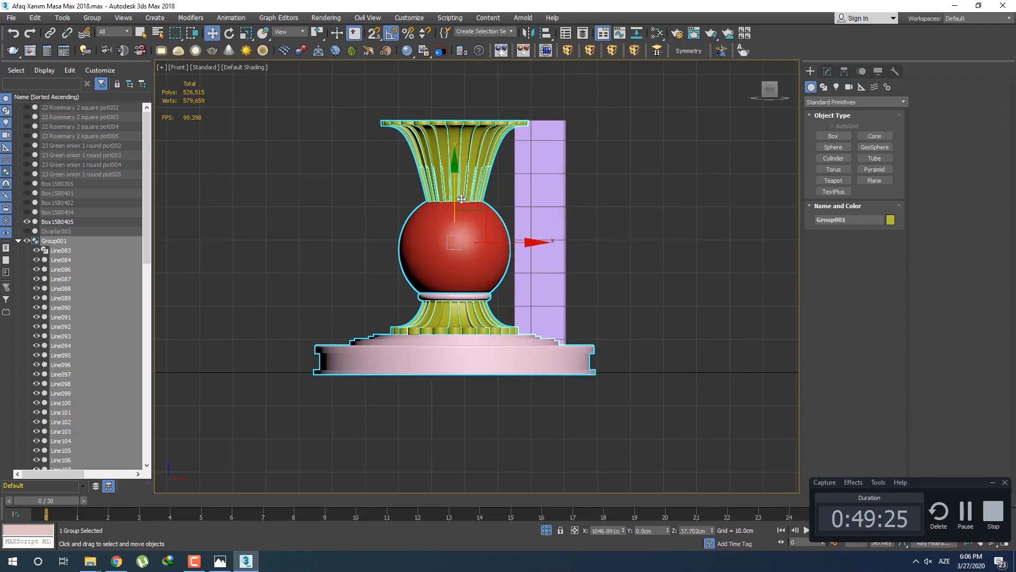
left_click_drag(456, 192, 460, 190)
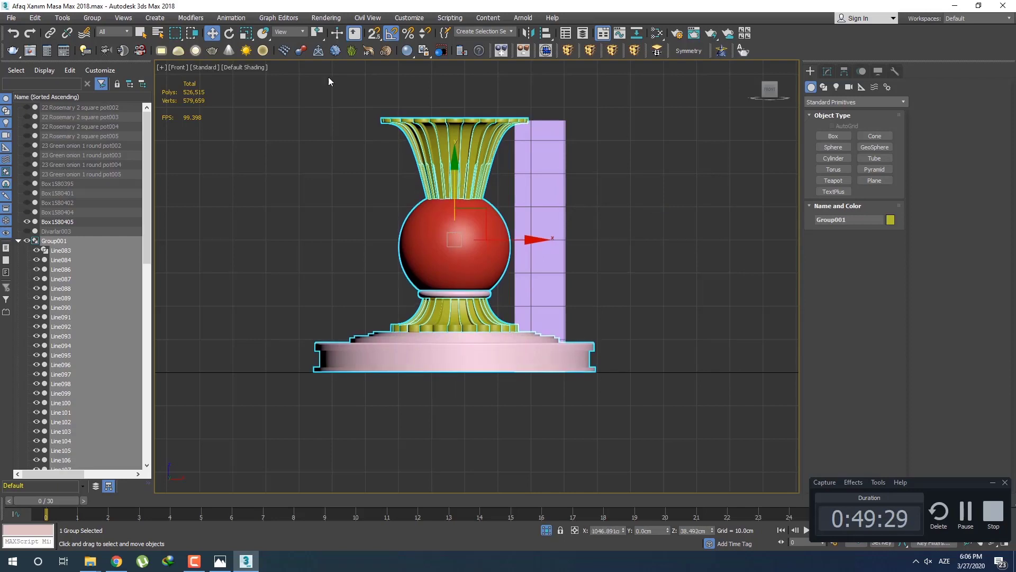
Step: Reduce the column group uniformly to 99% of its size and lower its base slightly onto the ground line
right_click(248, 35)
double_click(674, 208)
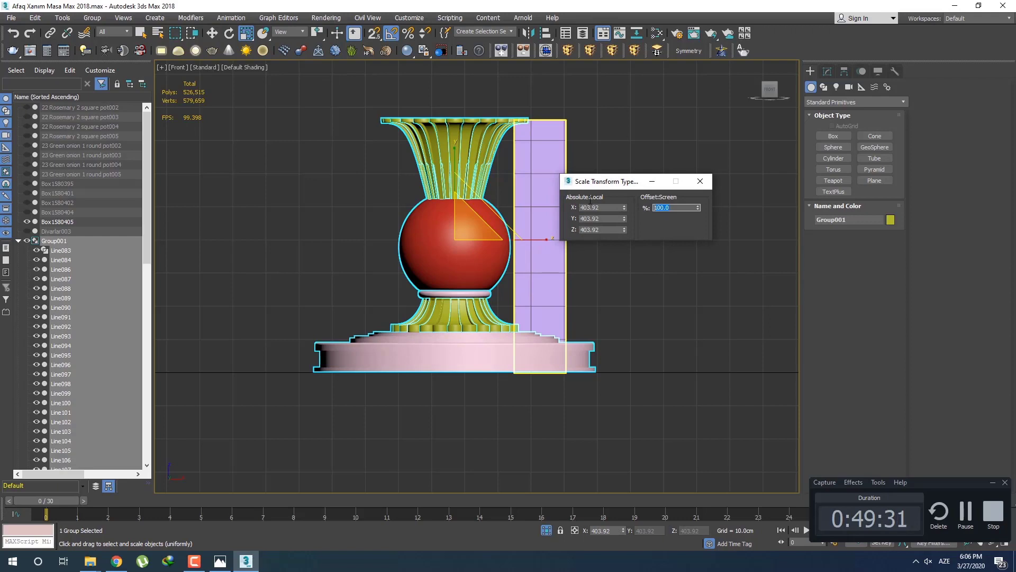
type("99")
key("Return")
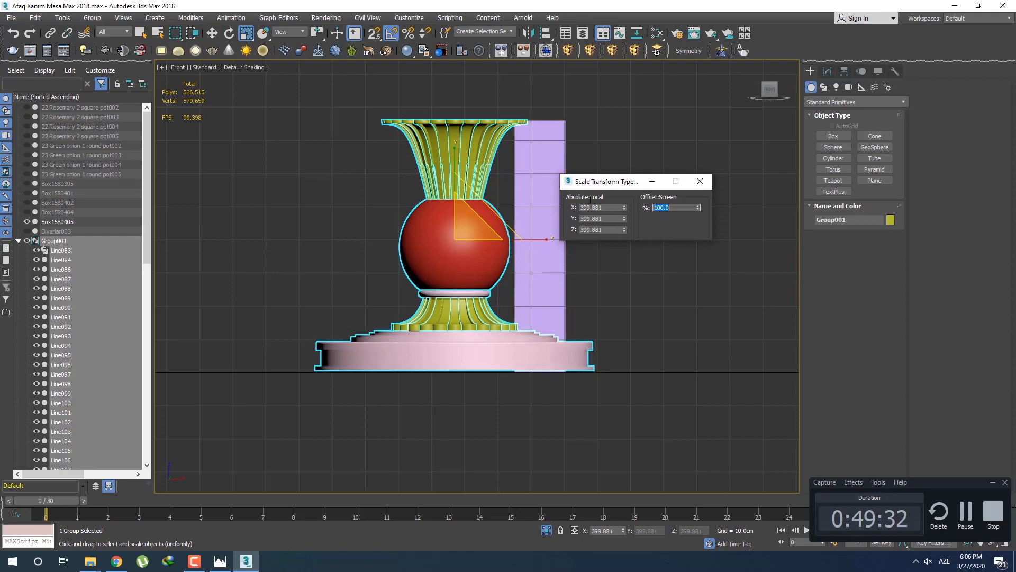
left_click(700, 181)
scroll(551, 262, "up", 3)
key("w")
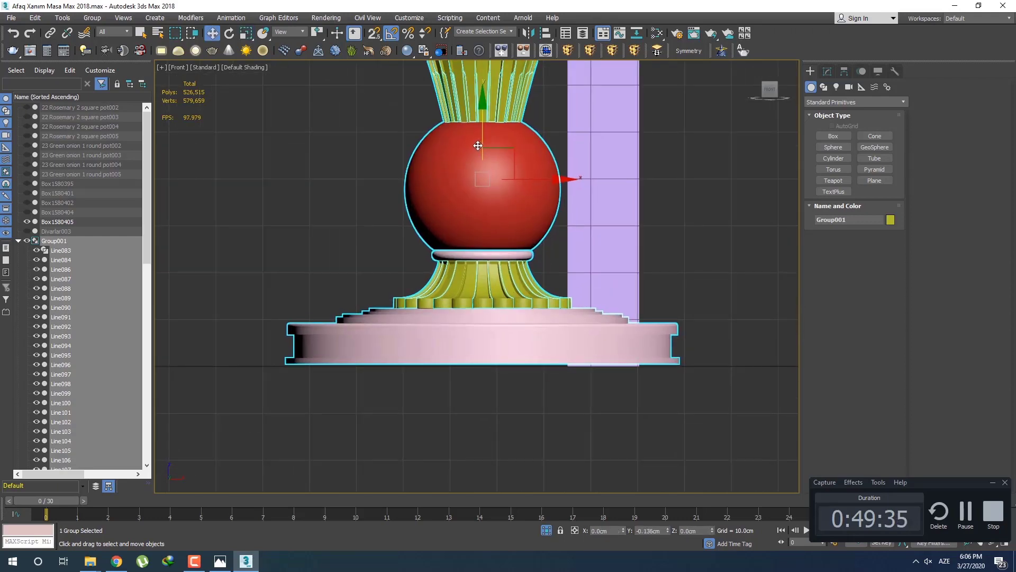
left_click_drag(478, 146, 475, 146)
middle_click_drag(474, 145, 452, 243)
Step: Check the reference box's dimensions against the column's height
key("q")
left_click(591, 206)
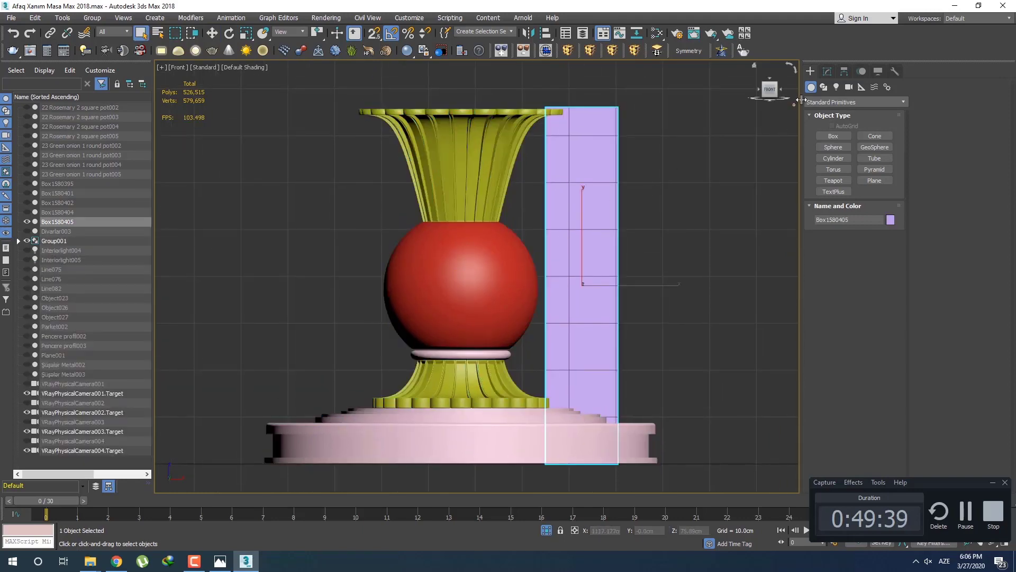
left_click(827, 71)
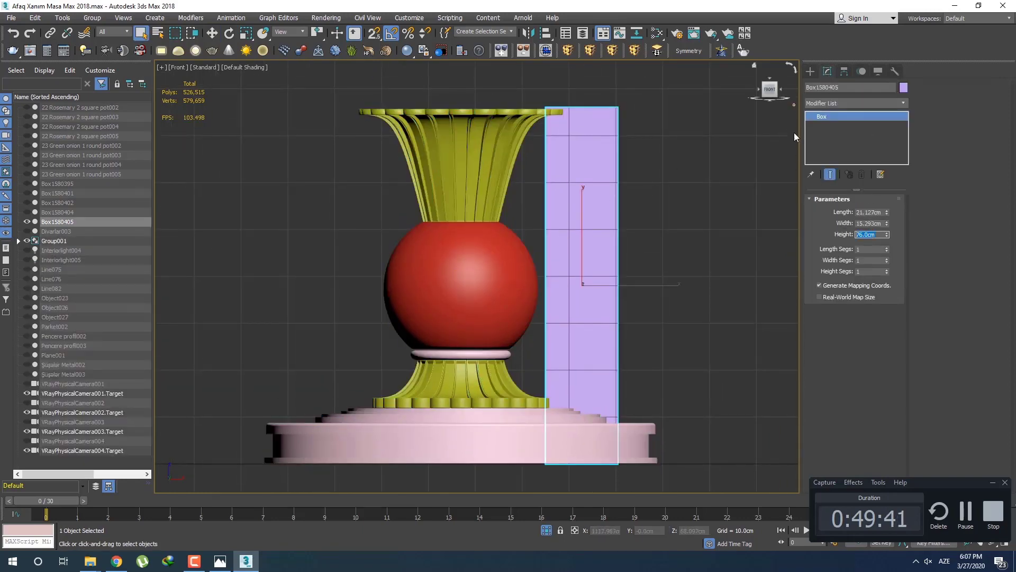
left_click(810, 71)
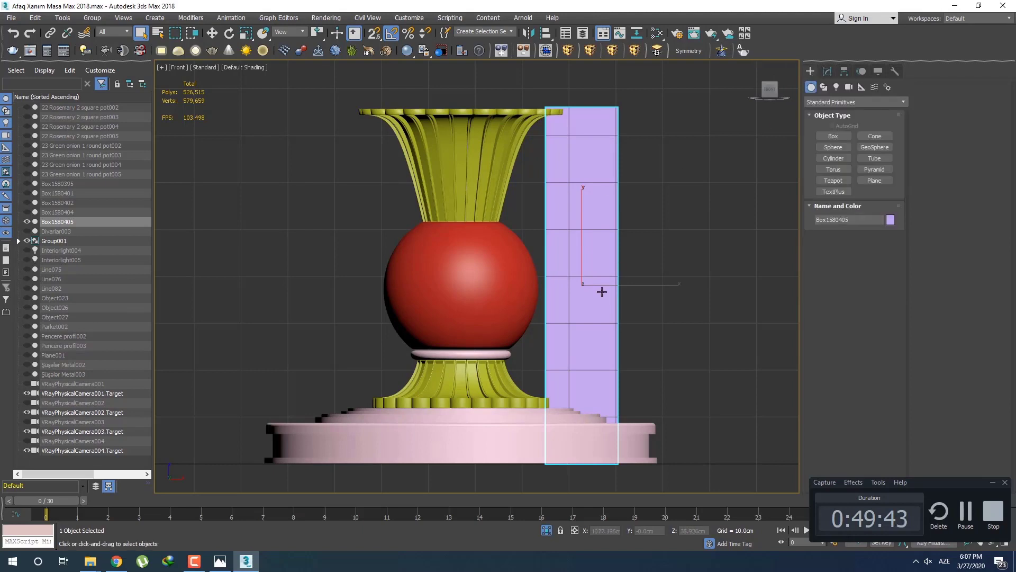
Step: Try scaling the column group uniformly by 101% and undo the change
left_click(483, 246)
right_click(246, 34)
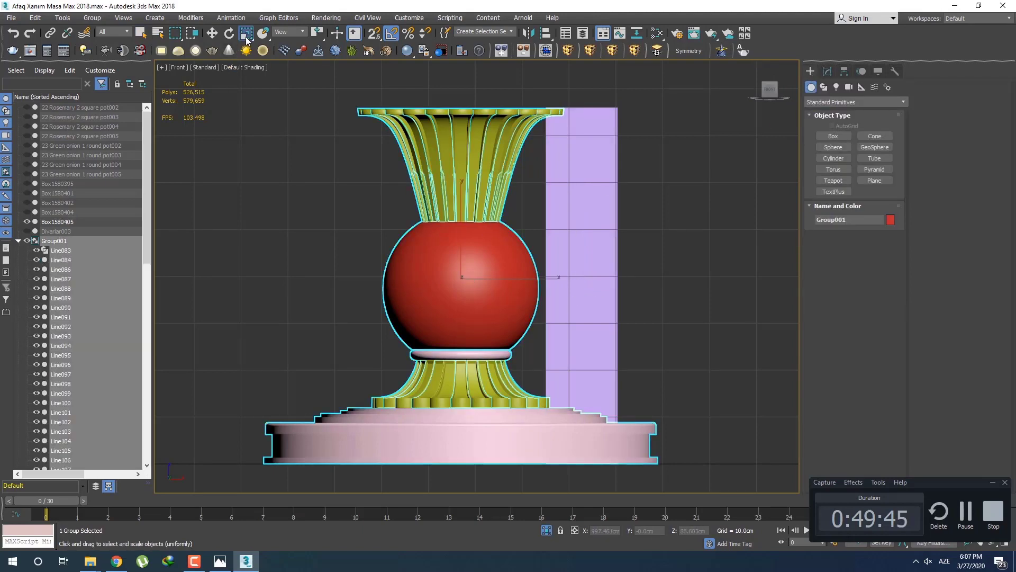
type("10")
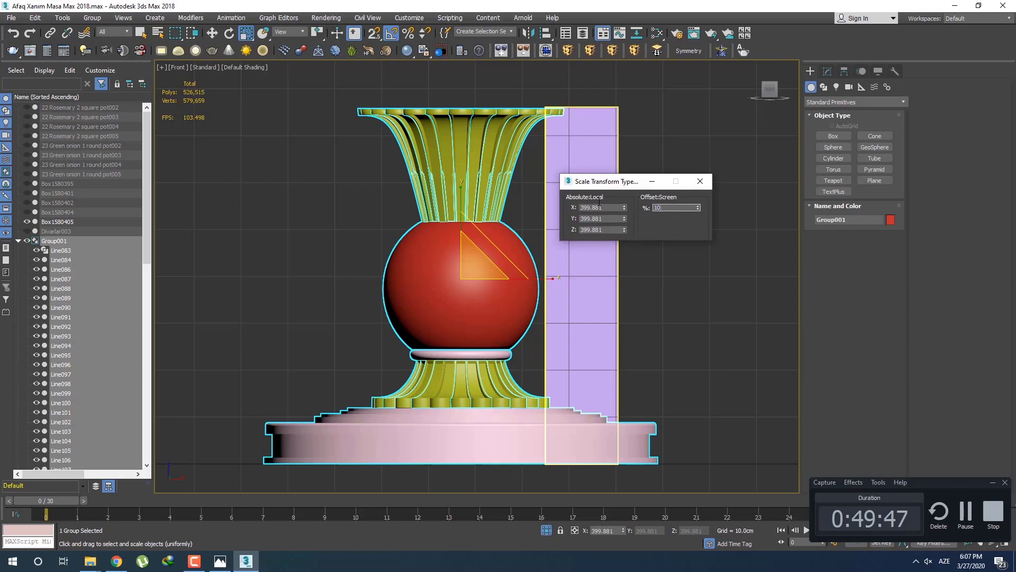
type("1")
key("Return")
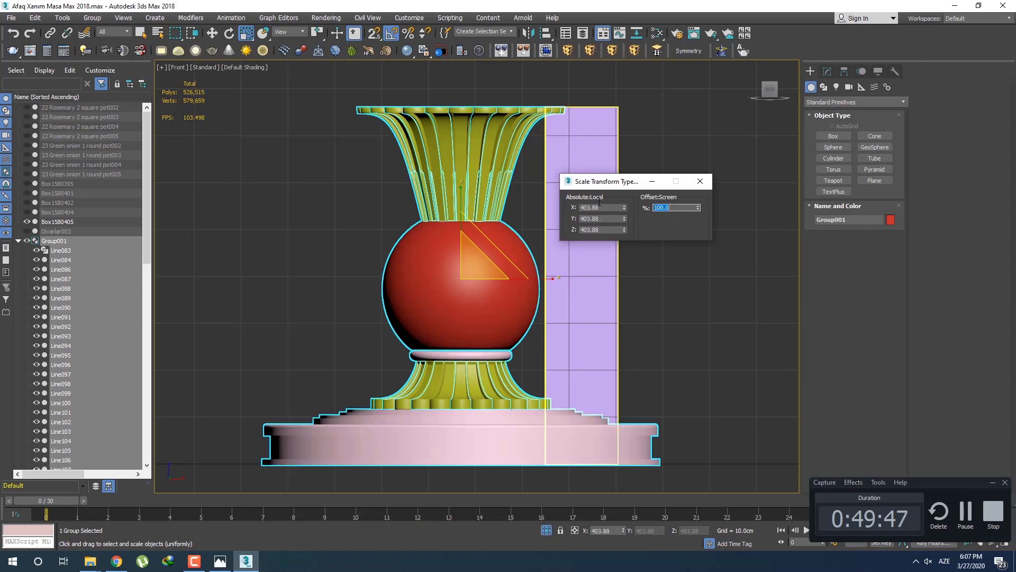
left_click(700, 181)
key("ctrl+z")
Step: Move the reference box horizontally until it stands clear of the column's round base
middle_click_drag(511, 234, 505, 196)
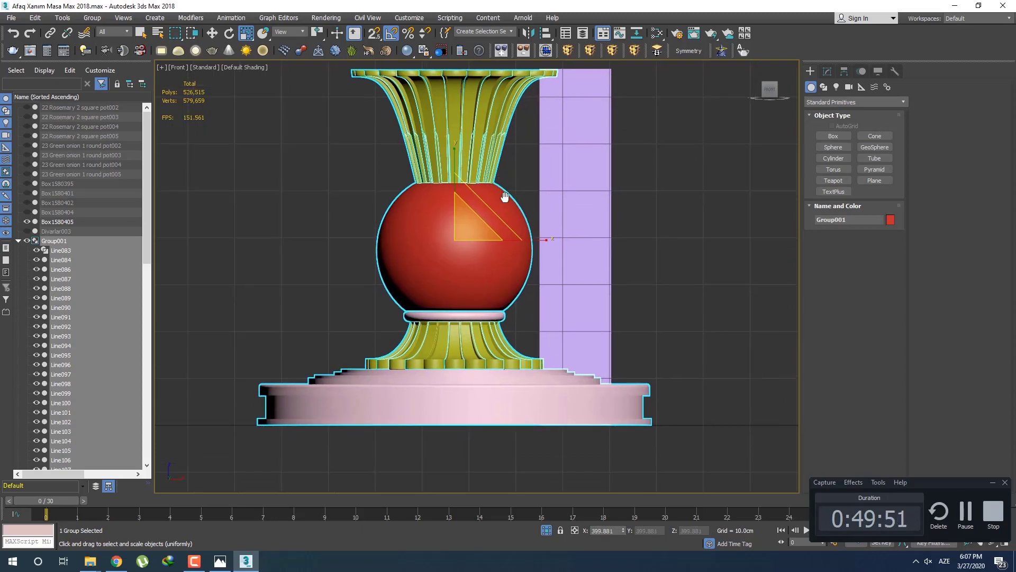
scroll(466, 262, "down", 3)
key("w")
left_click(531, 240)
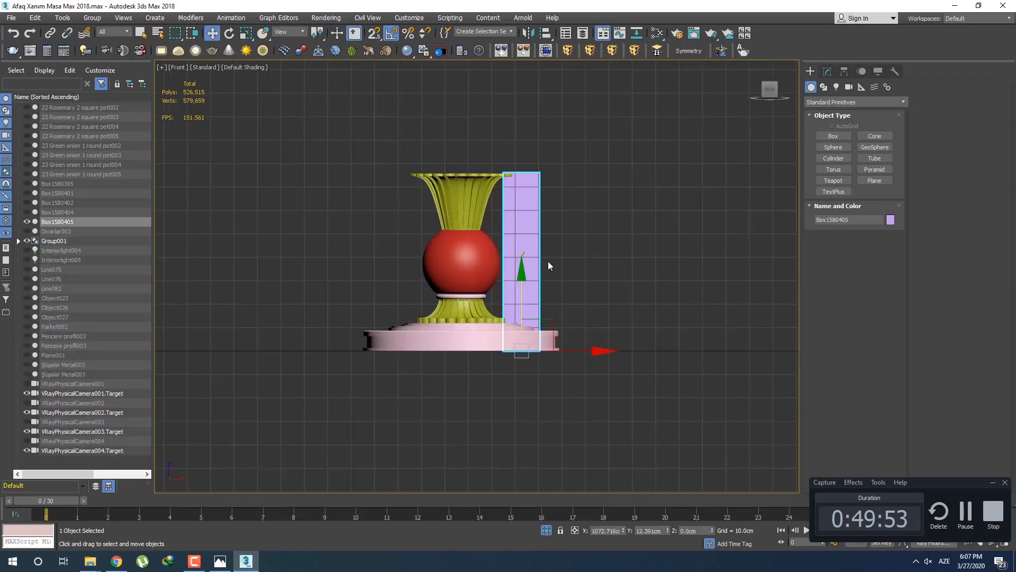
left_click_drag(608, 348, 675, 350)
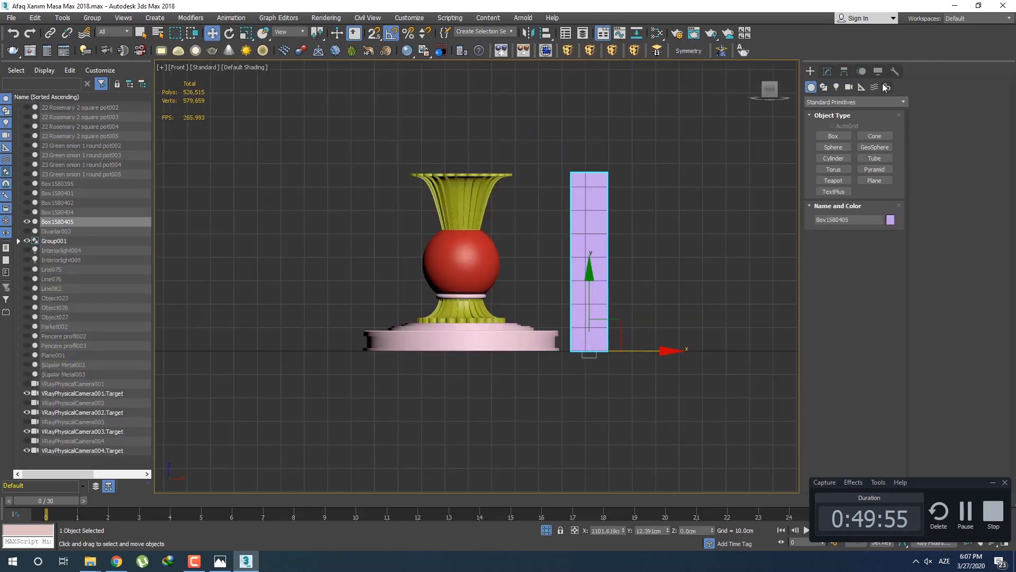
Step: Set the reference box's width to 50 cm
left_click(828, 71)
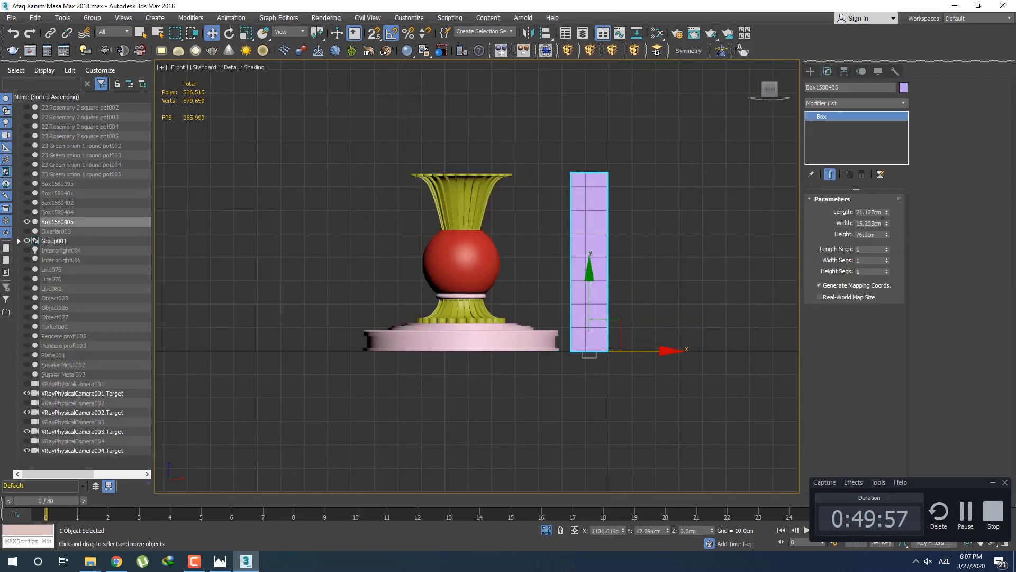
double_click(882, 223)
type("50")
key("Return")
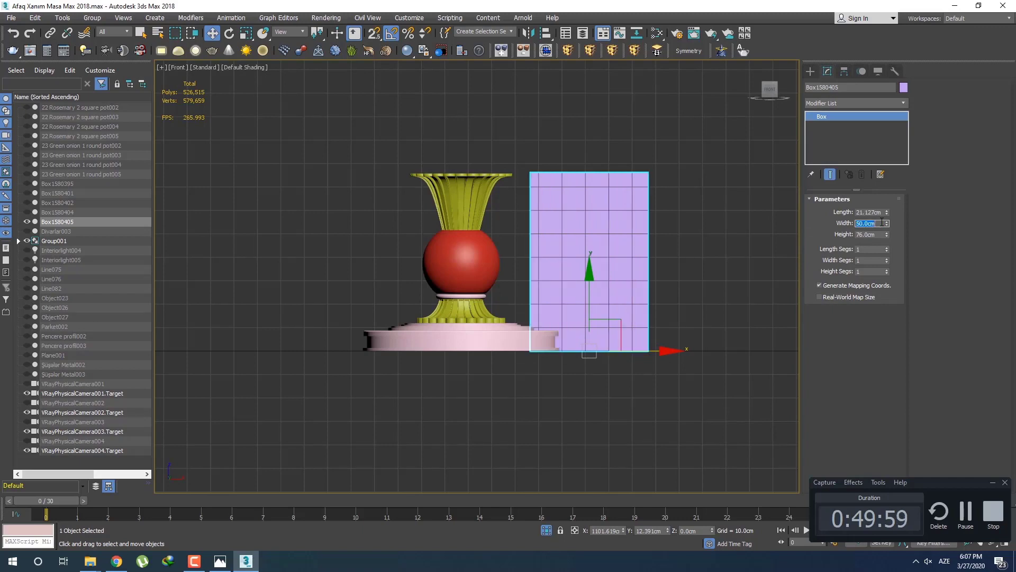
Step: Position the reference box behind the column with its lower edge level with the round base, and check the column's proportions in the reference photo
scroll(614, 331, "up", 4)
middle_click_drag(614, 330, 674, 274)
left_click_drag(649, 295, 297, 487)
middle_click_drag(363, 397, 479, 330)
scroll(479, 329, "down", 2)
left_click_drag(433, 398, 501, 312)
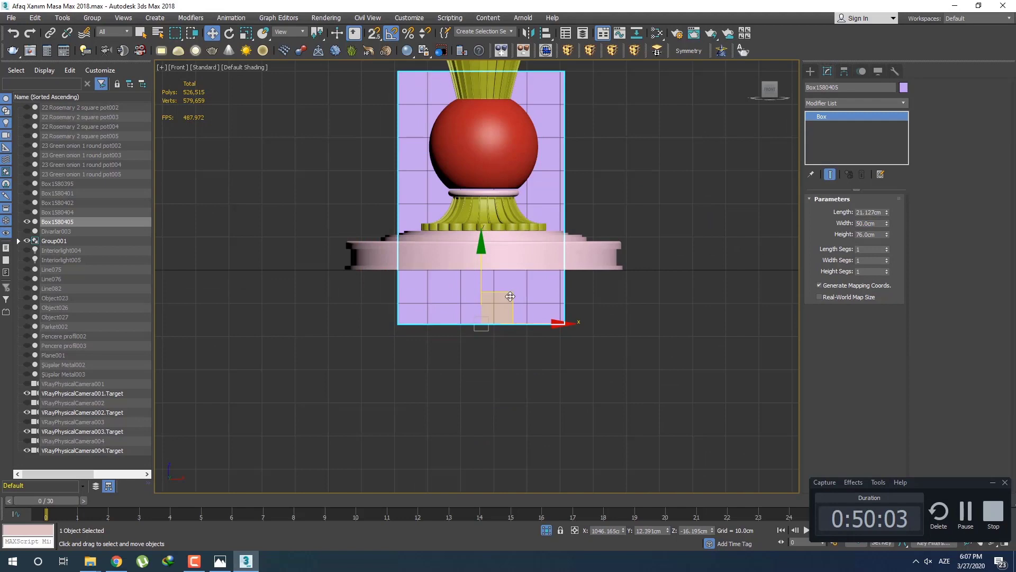
middle_click_drag(514, 294, 510, 361)
left_click_drag(515, 362, 517, 305)
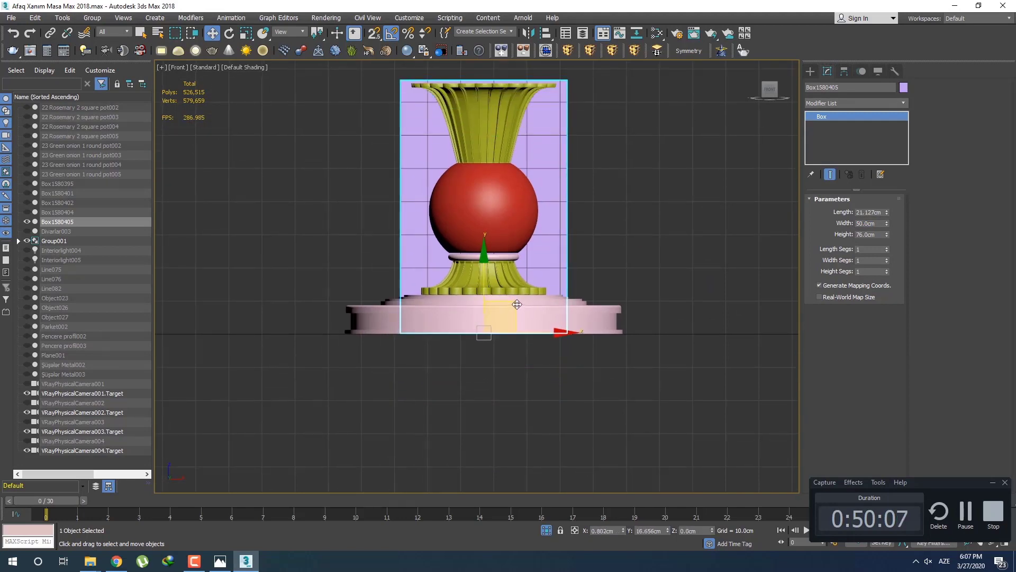
scroll(530, 317, "up", 2)
scroll(534, 360, "down", 2)
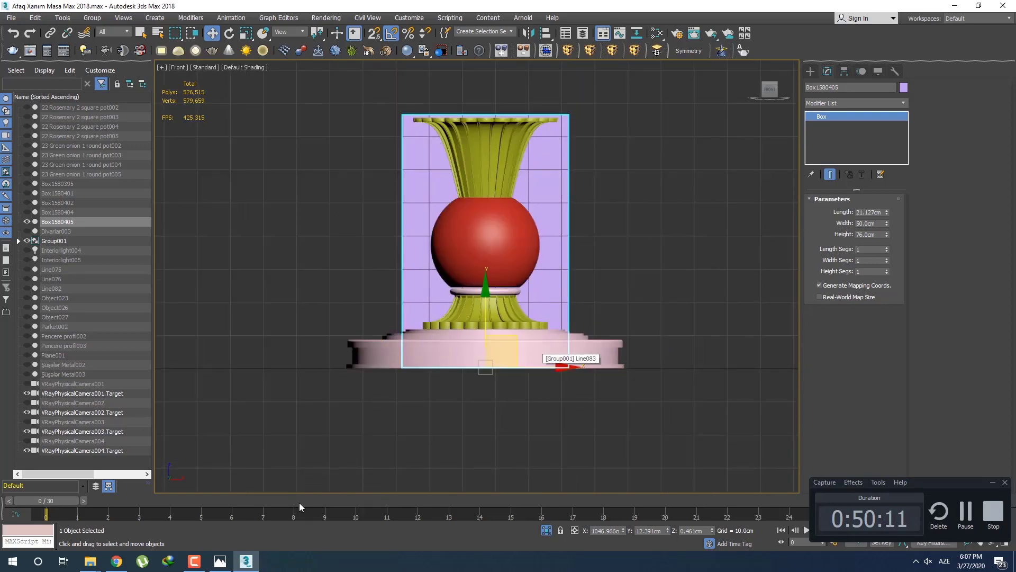
left_click(221, 561)
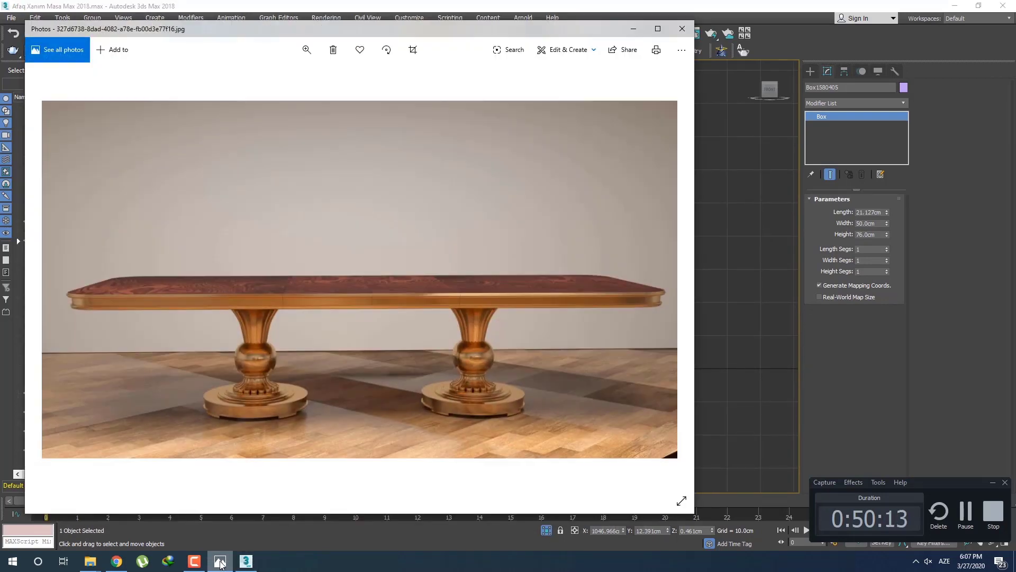
left_click(220, 563)
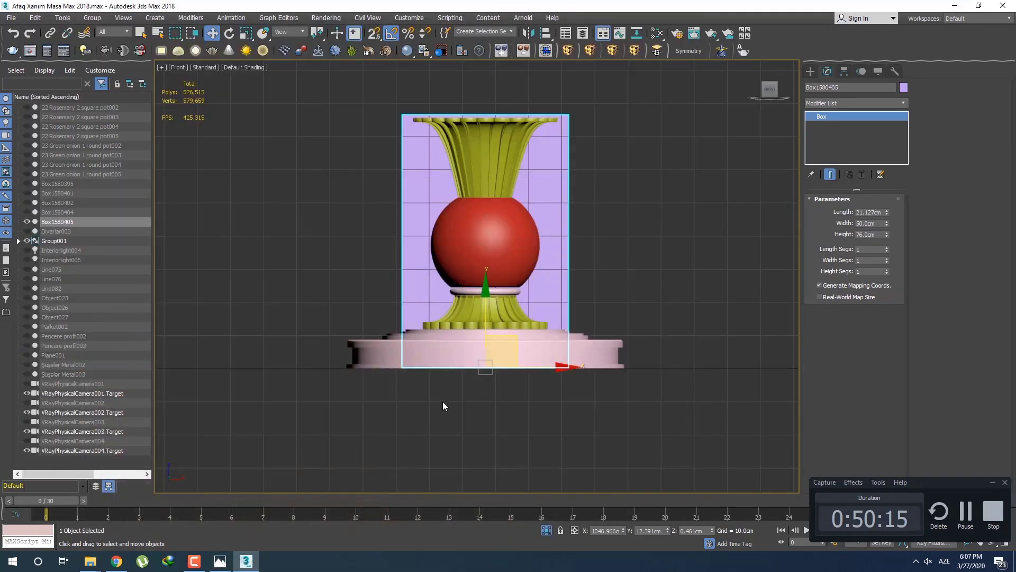
left_click(368, 353)
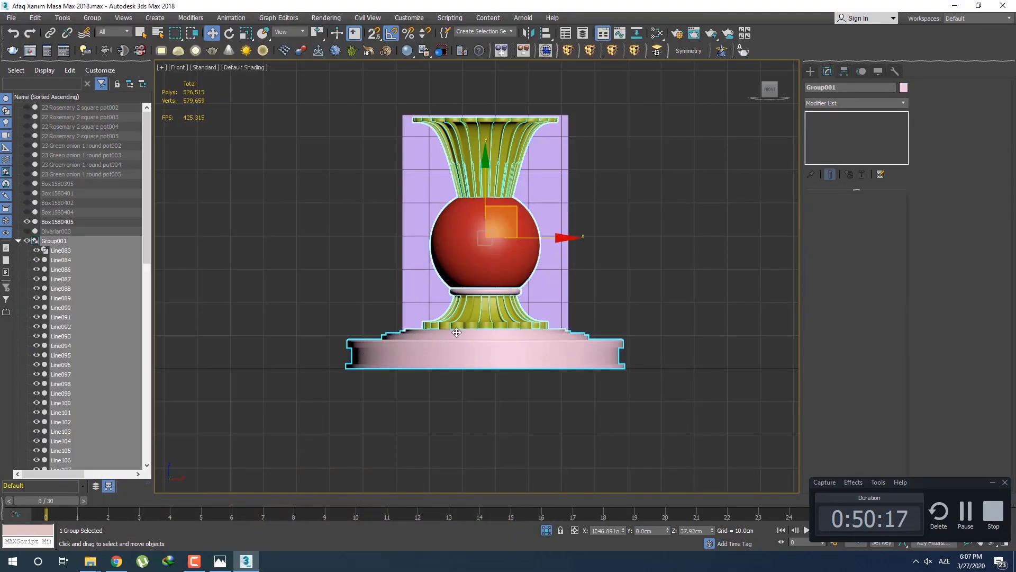
scroll(488, 321, "up", 2)
key("r")
left_click(392, 274)
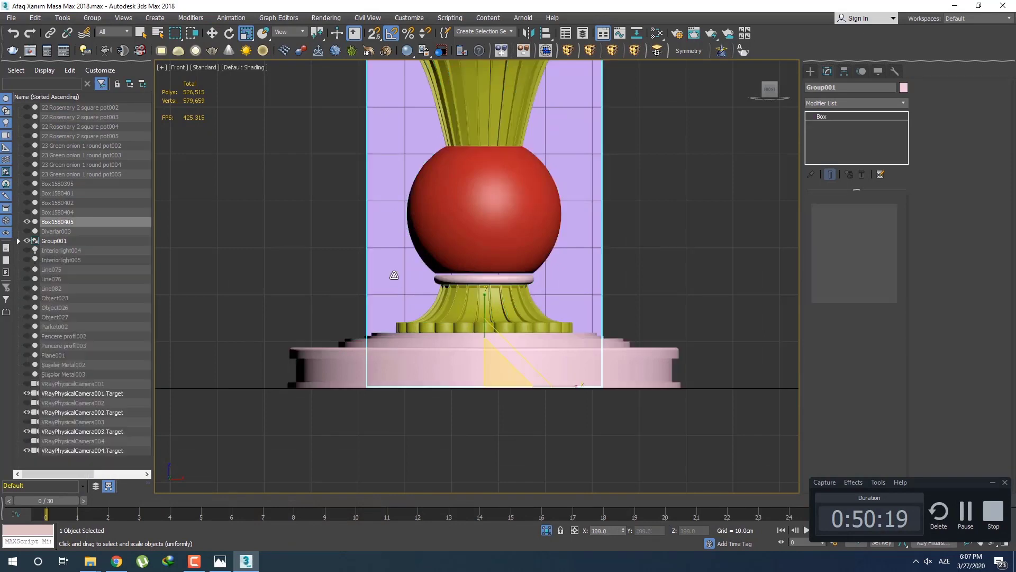
scroll(424, 310, "down", 2)
left_click(547, 342)
key("q")
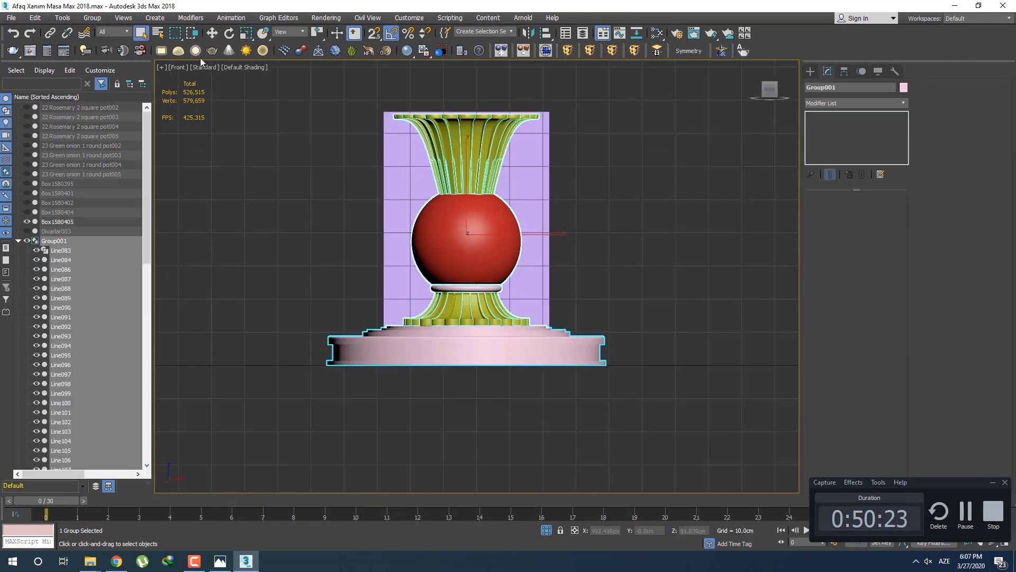
left_click(97, 19)
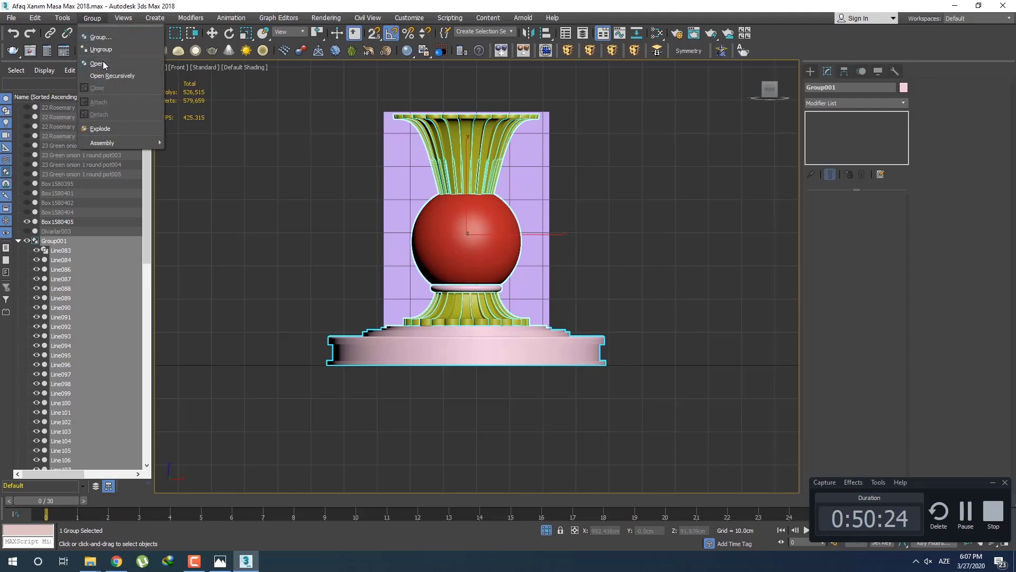
left_click(401, 179)
Step: Align the reference box's pivot with the column sphere's pivot in X, Y and Z, and lower it until its bottom sits just below the base
left_click(402, 179)
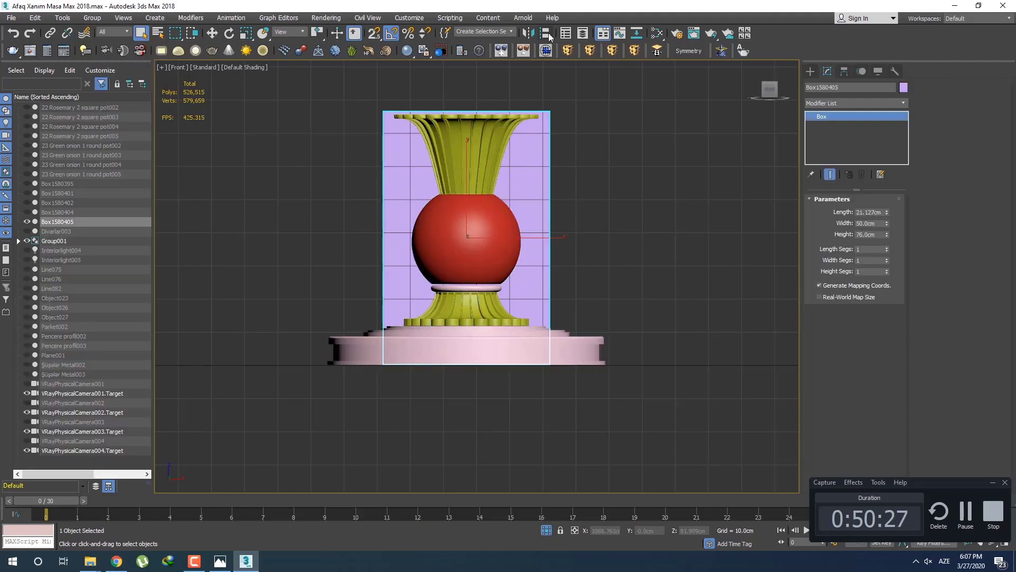
left_click(549, 33)
left_click(479, 231)
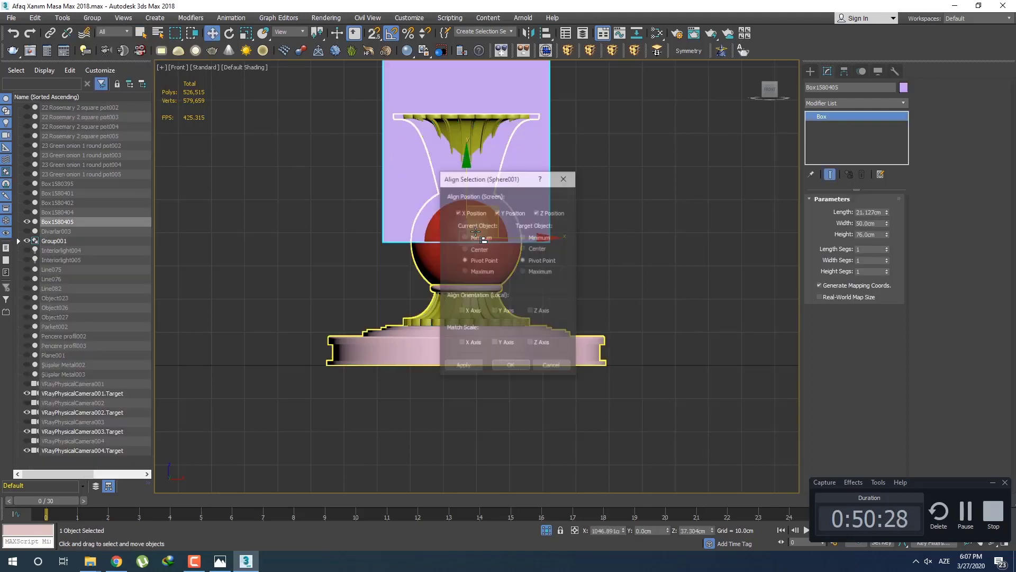
left_click(511, 366)
left_click_drag(470, 184, 470, 322)
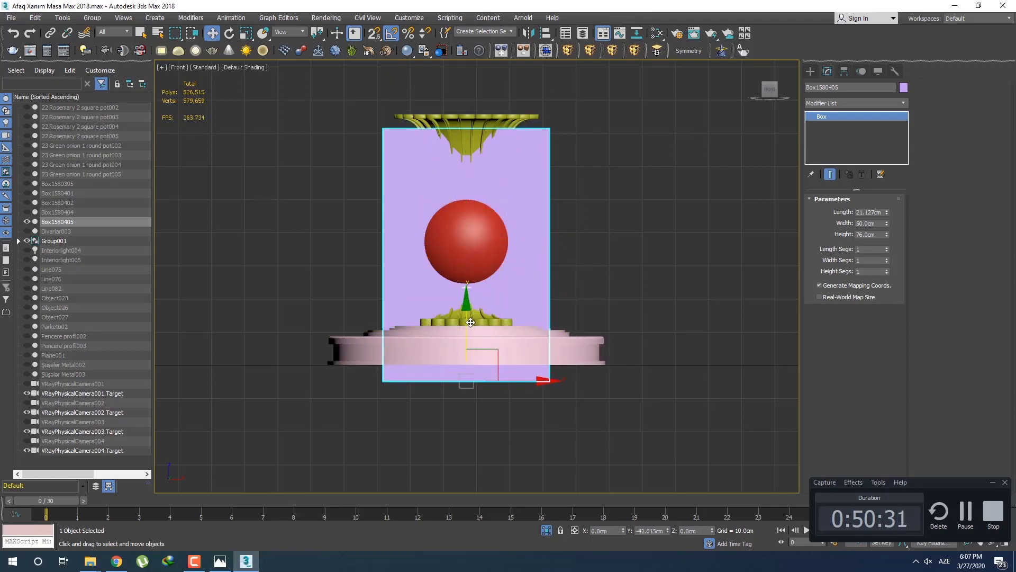
Step: Open the column group and enter vertex editing on the lathed round base's profile line in wireframe display
left_click(619, 288)
left_click(580, 354)
left_click(92, 17)
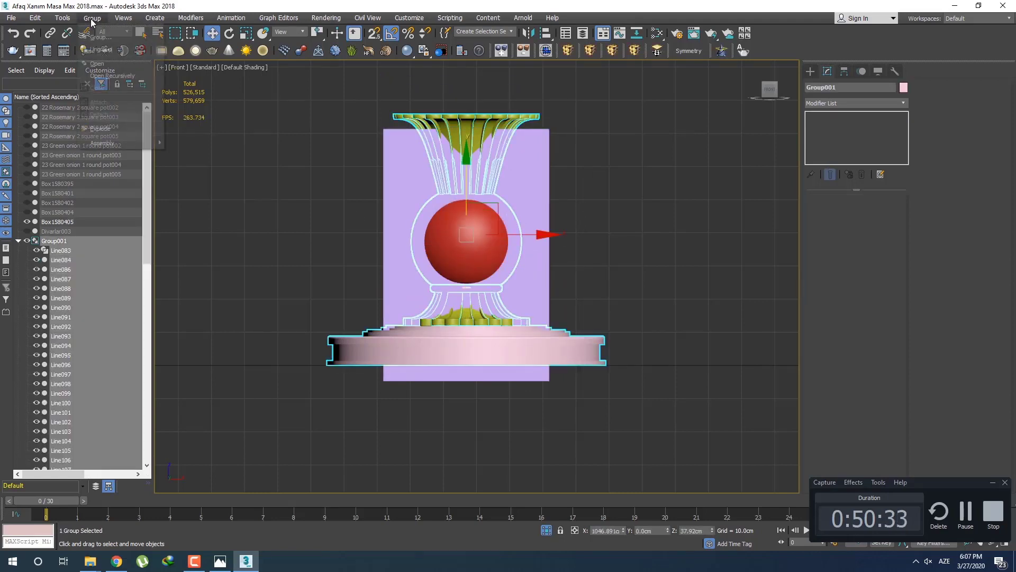
left_click(100, 59)
left_click(363, 348)
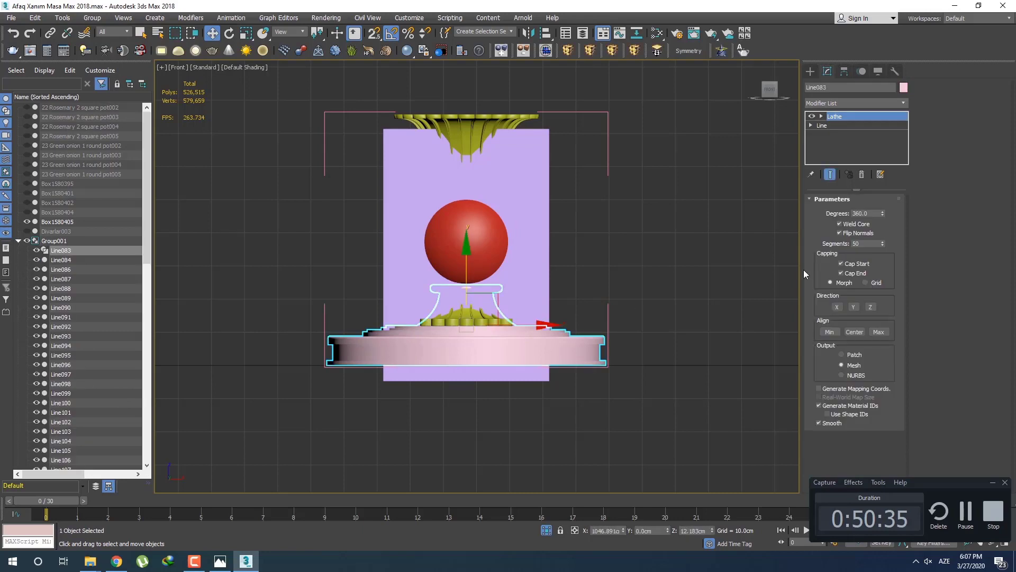
left_click(835, 126)
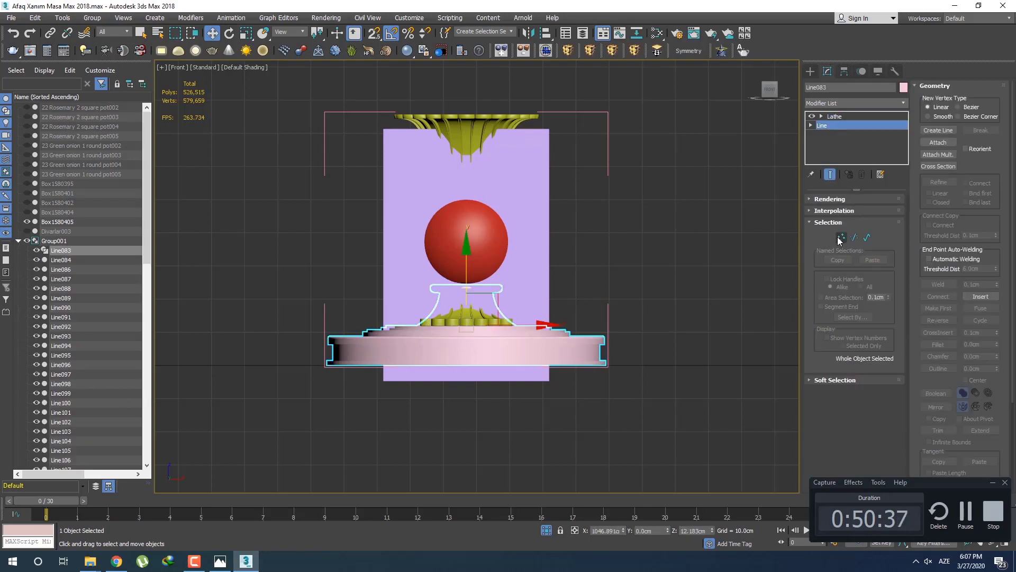
left_click(841, 238)
scroll(366, 344, "up", 5)
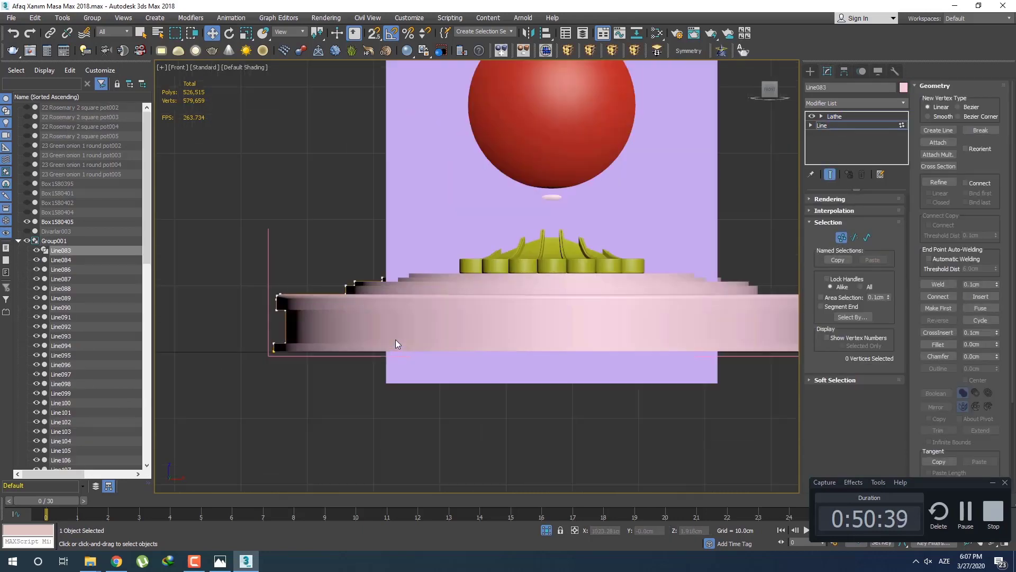
middle_click_drag(396, 339, 388, 345)
key("F3")
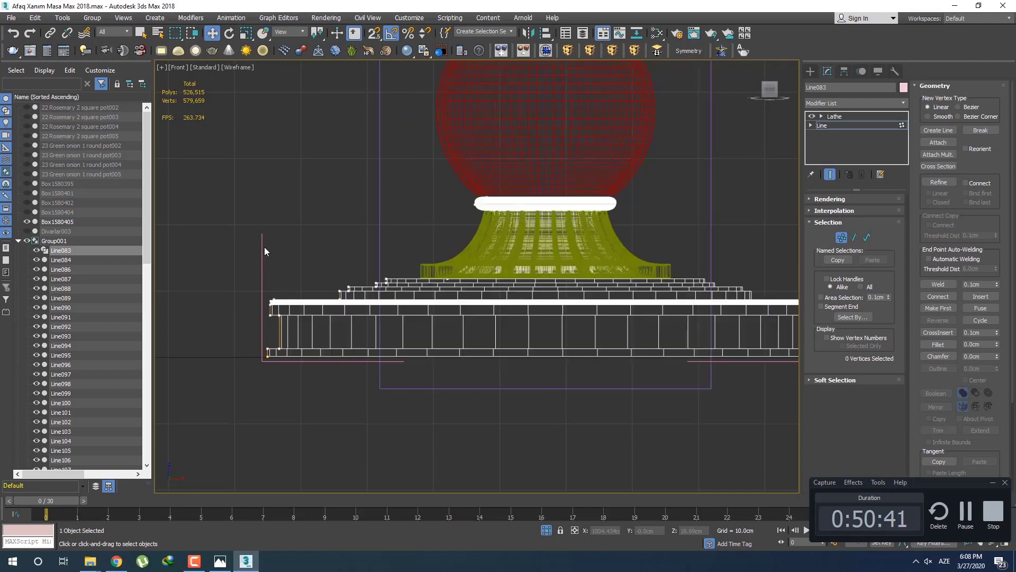
Step: Narrow the round base by moving its stepped profile vertices inward in successive groups, shifting the outer rim vertices furthest
left_click_drag(415, 411, 412, 408)
left_click_drag(343, 356, 354, 356)
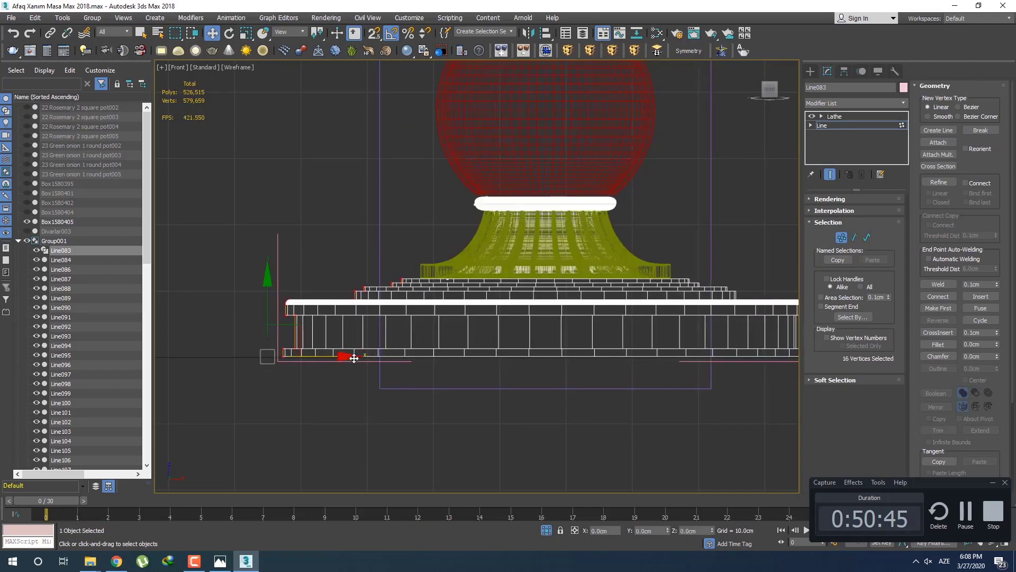
left_click_drag(248, 240, 306, 303)
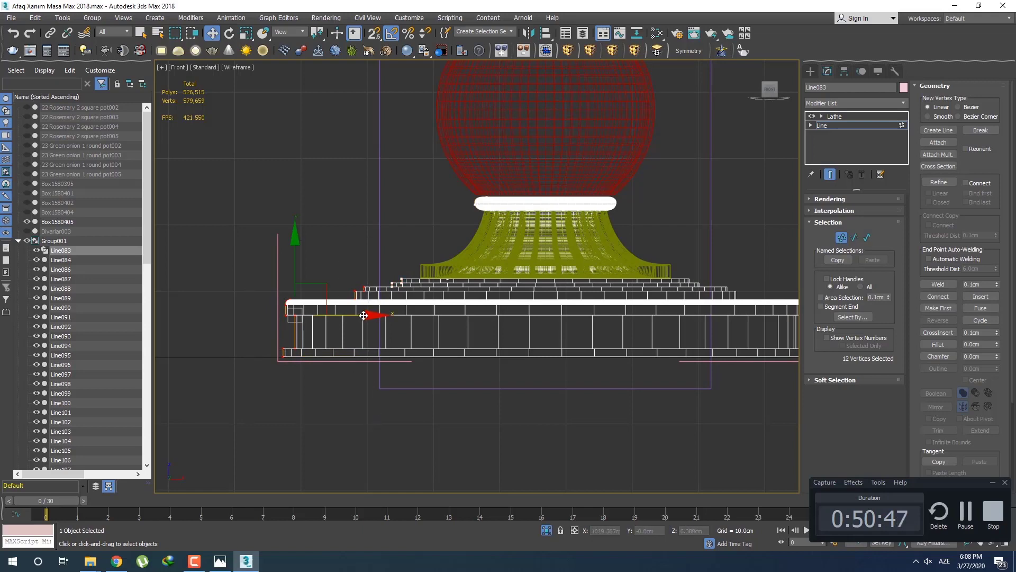
left_click_drag(370, 316, 372, 316)
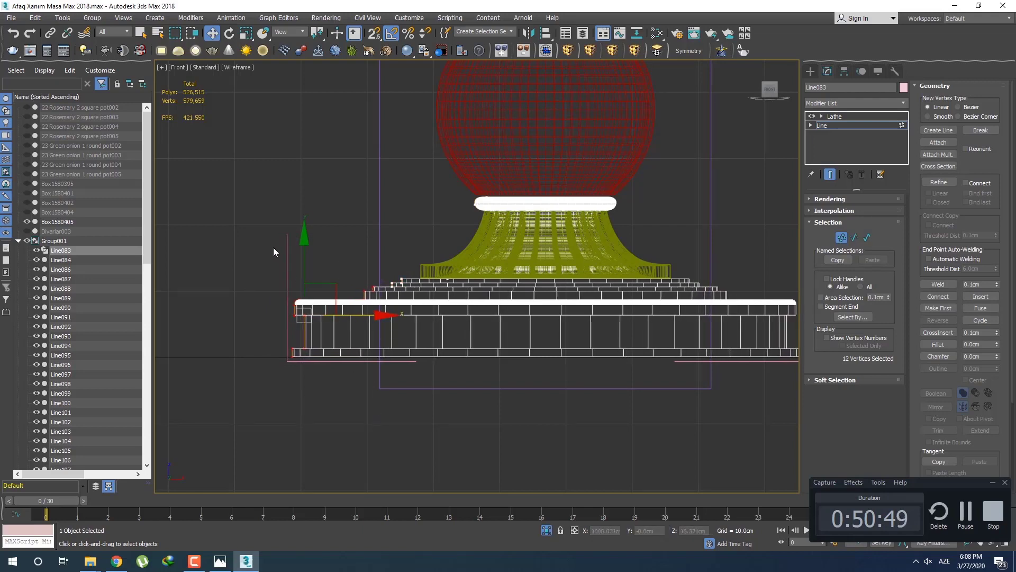
left_click_drag(267, 248, 320, 408)
left_click_drag(340, 315, 401, 321)
scroll(401, 329, "down", 4)
scroll(402, 345, "up", 1)
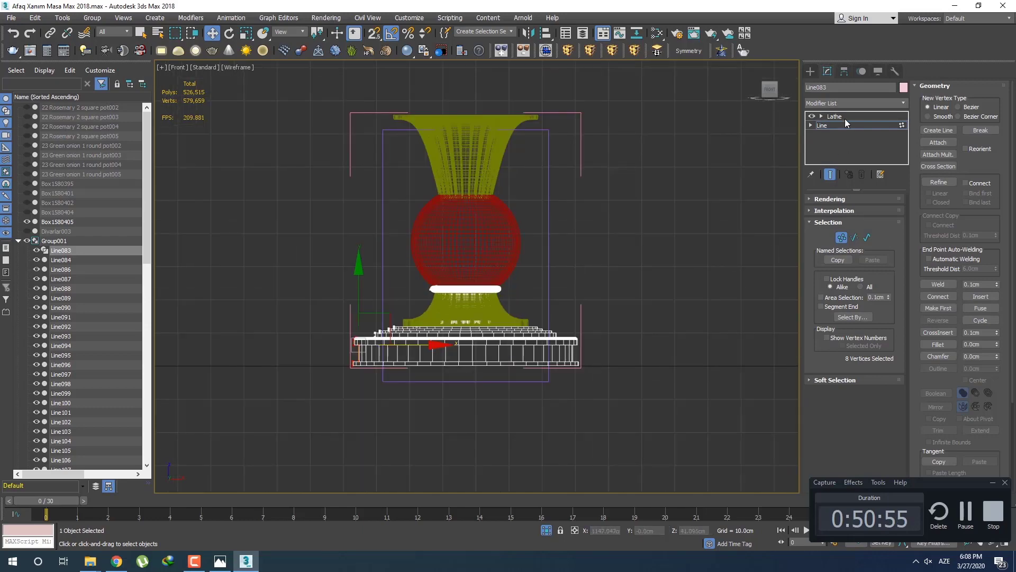
Step: Move the eight outer rim vertices of the base profile slightly back outward and close the column group
left_click(811, 71)
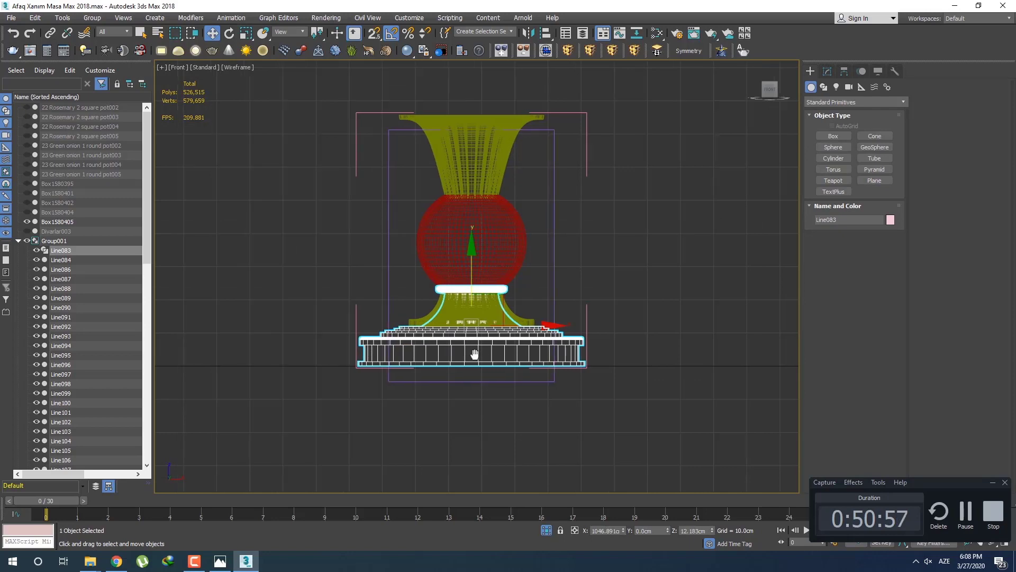
scroll(470, 355, "up", 2)
key("ctrl+z")
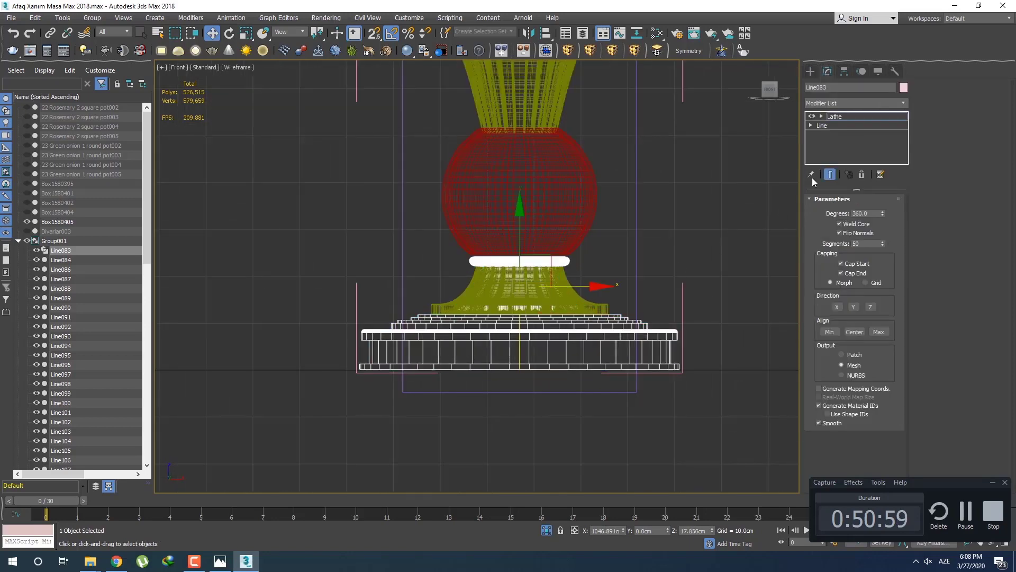
left_click(822, 125)
middle_click_drag(465, 348, 472, 354)
key("1")
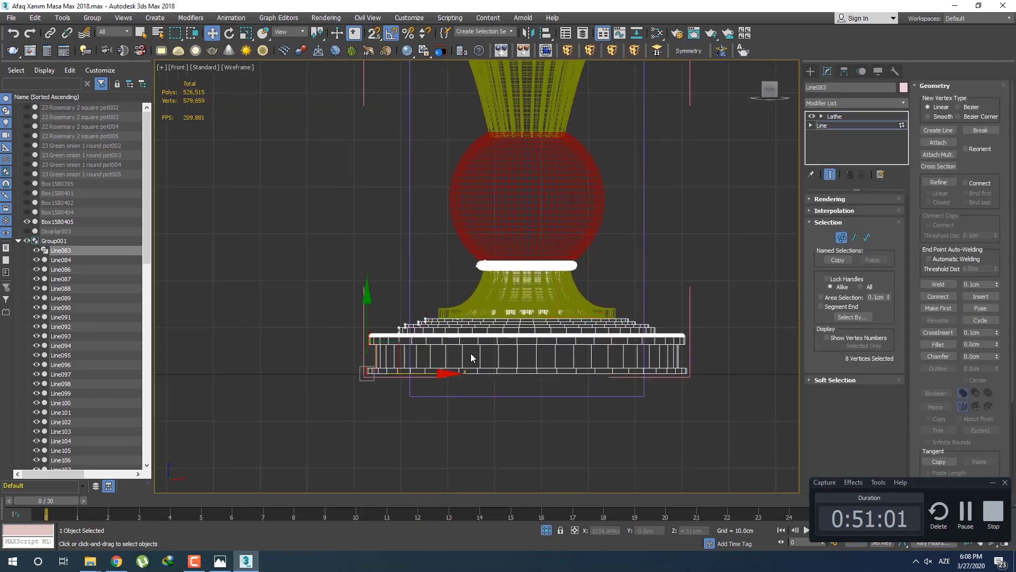
left_click_drag(410, 372, 398, 372)
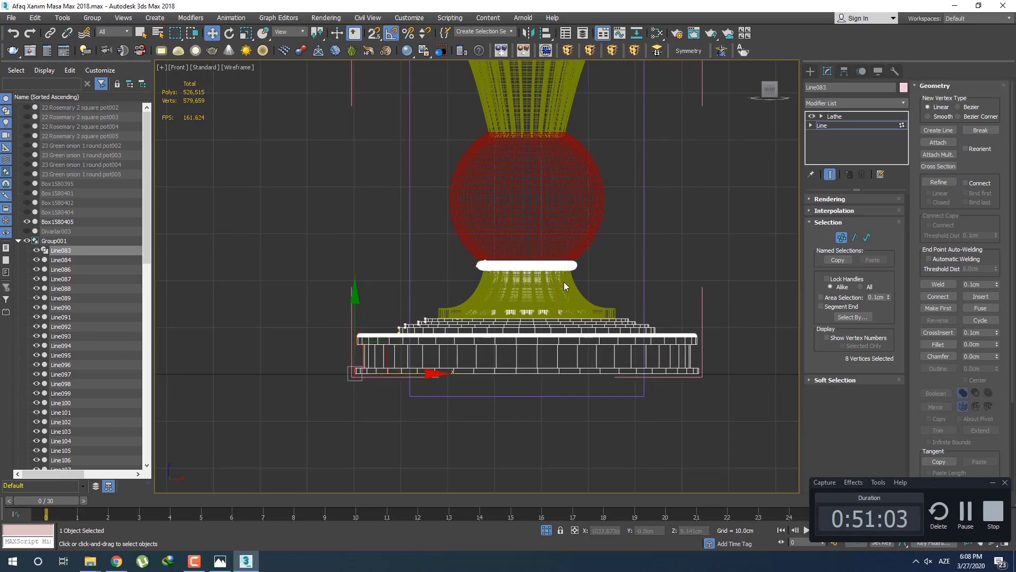
left_click(810, 72)
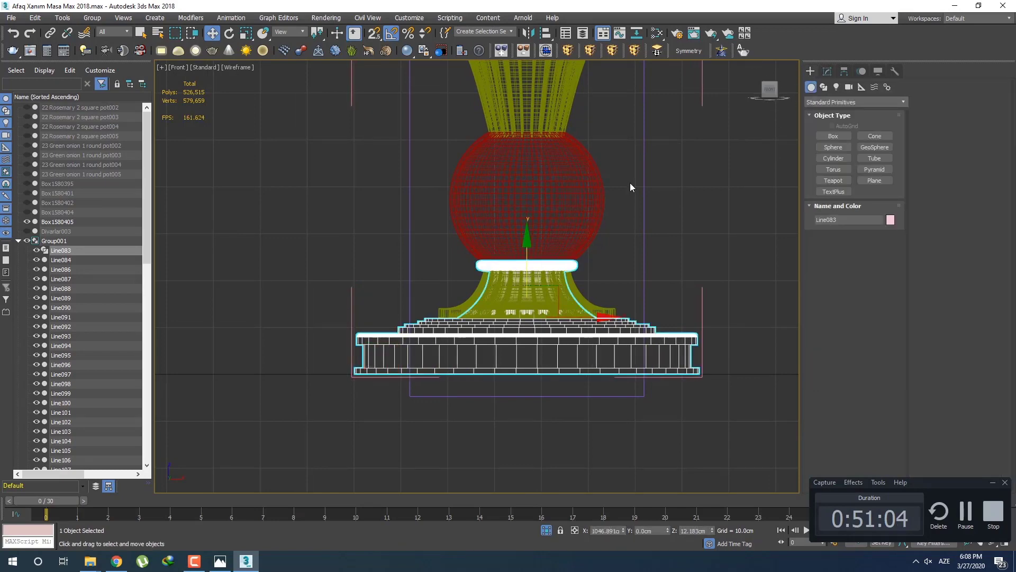
left_click(92, 18)
left_click(106, 87)
scroll(561, 180, "down", 4)
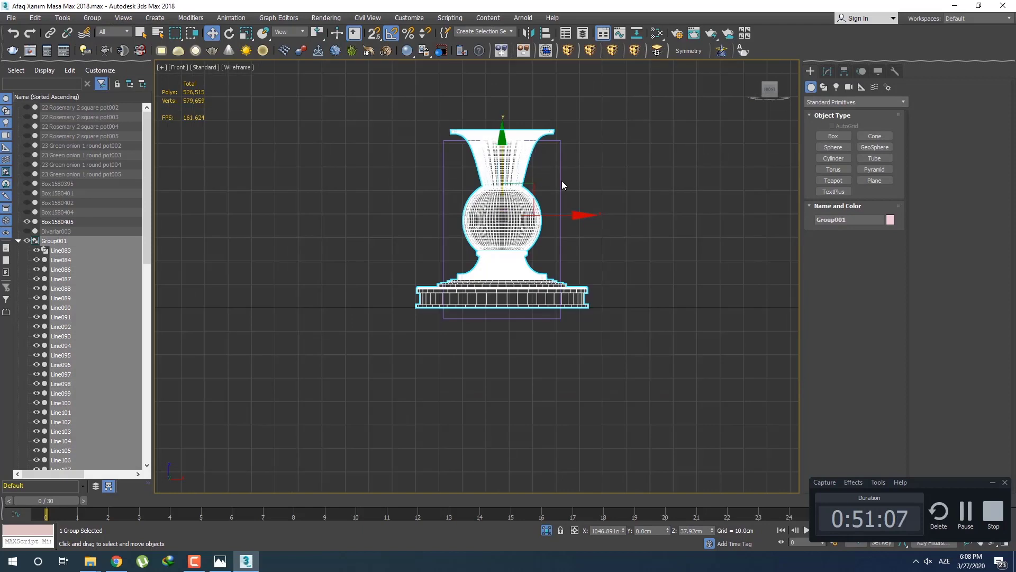
Step: Set the reference box's length equal to its 50 cm width
left_click(560, 160)
left_click(829, 72)
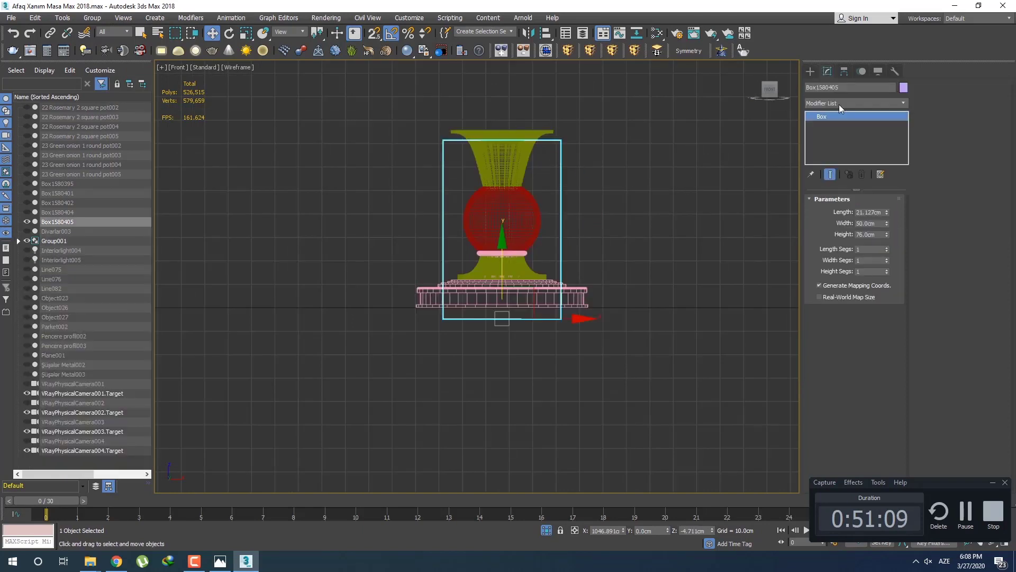
left_click(873, 211)
Step: Try scaling the column group to 67% in X and Y so its base fits the reference box, and undo the scaling
left_click(529, 246)
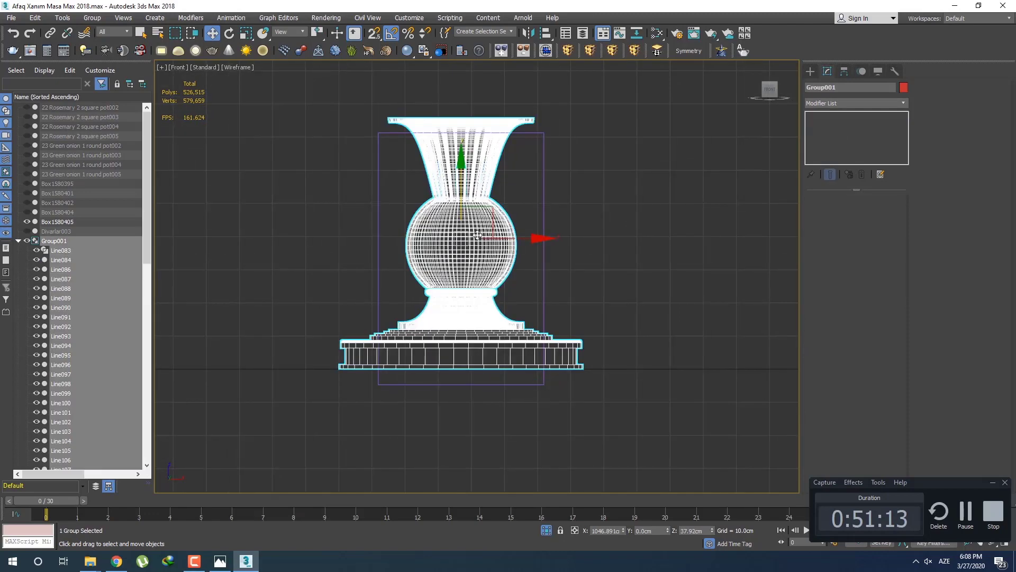
scroll(503, 254, "down", 3)
key("t")
key("z")
scroll(483, 259, "down", 2)
scroll(486, 265, "up", 1)
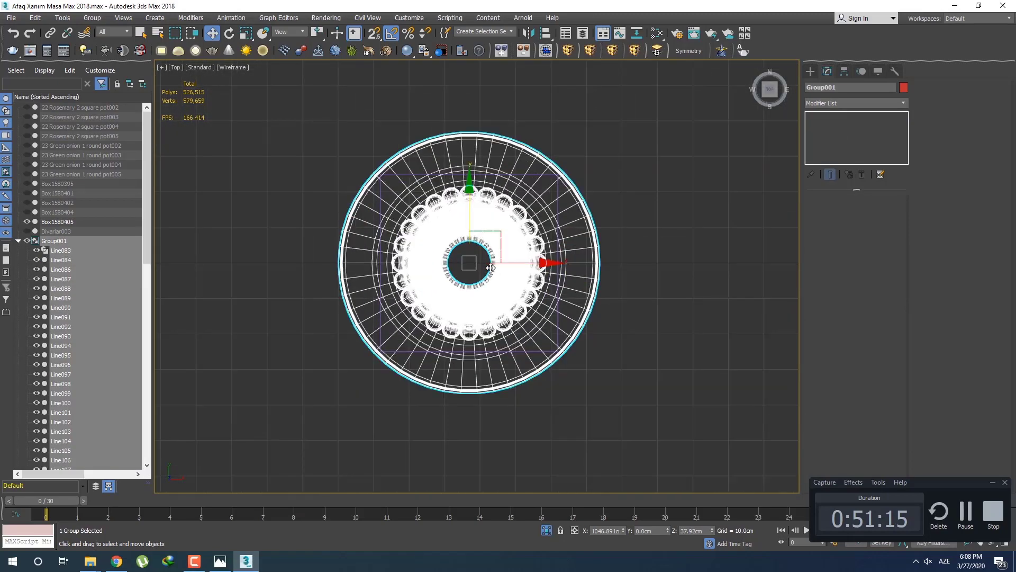
key("r")
left_click_drag(499, 237, 476, 240)
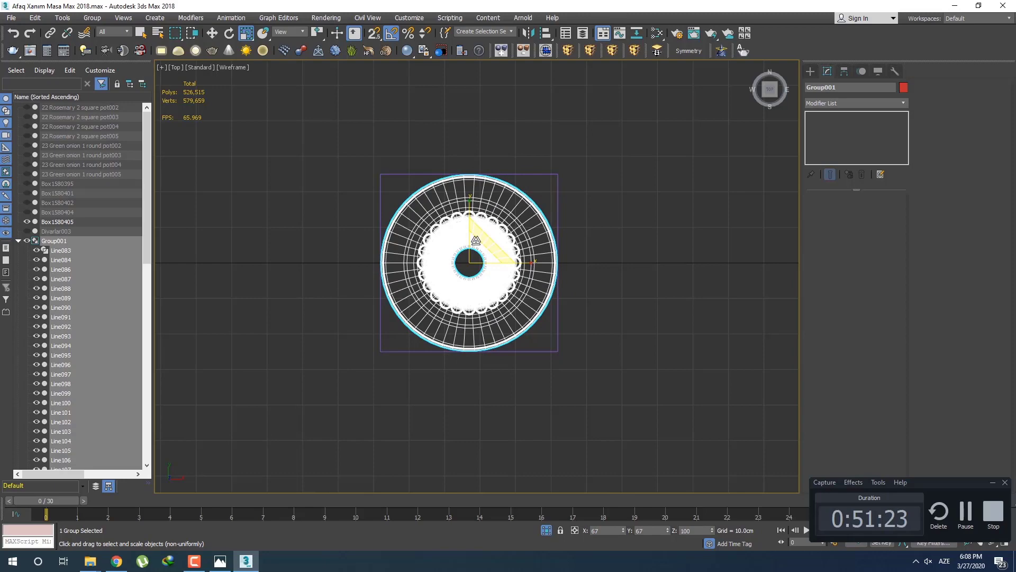
key("q")
key("f")
key("z")
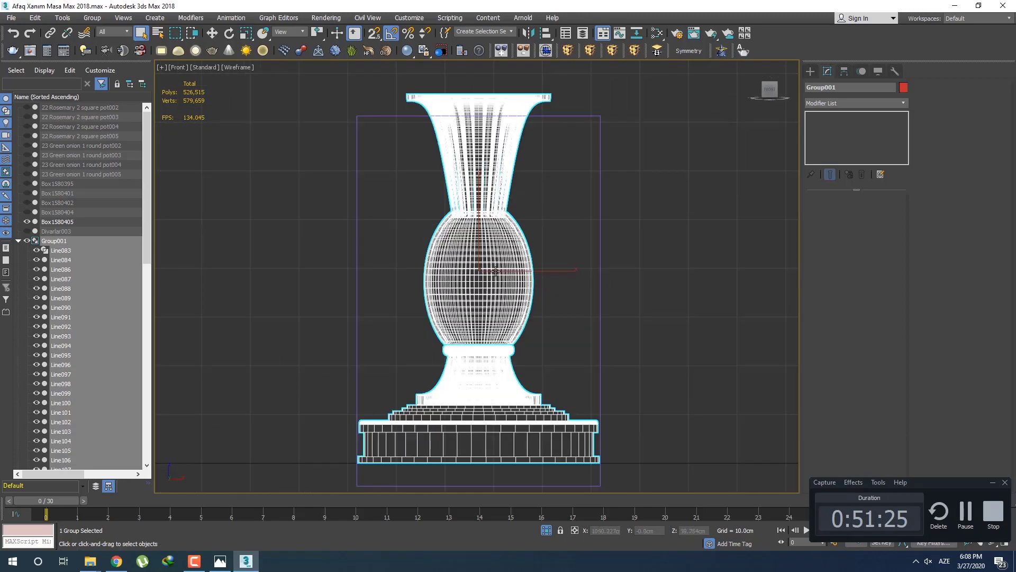
middle_click_drag(494, 270, 493, 251)
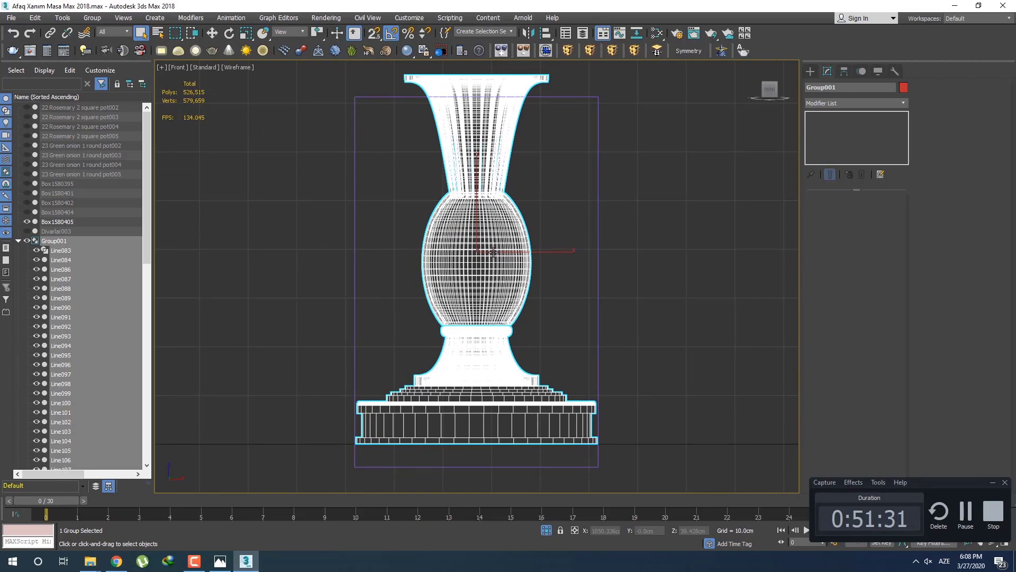
key("ctrl+z")
middle_click_drag(493, 251, 498, 255)
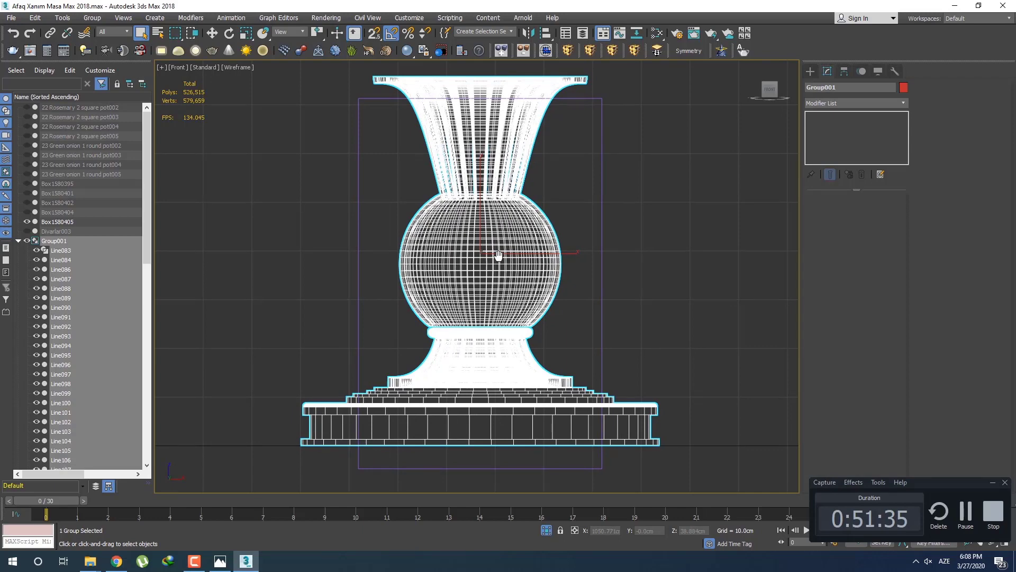
scroll(498, 255, "down", 3)
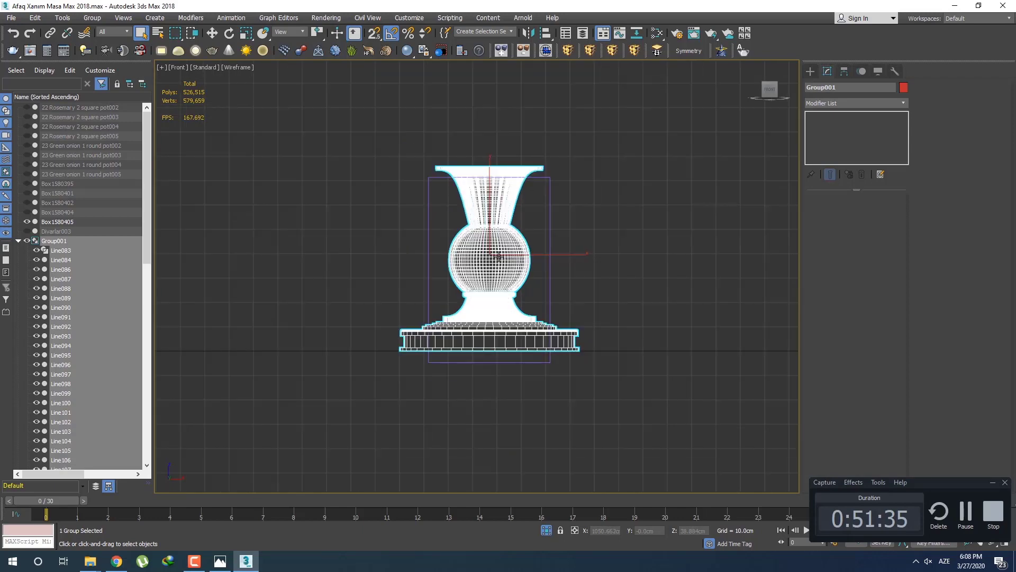
Step: Scale the column group down evenly in X and Y until its round base fits the reference box's 50 cm footprint
left_click(218, 562)
left_click(220, 562)
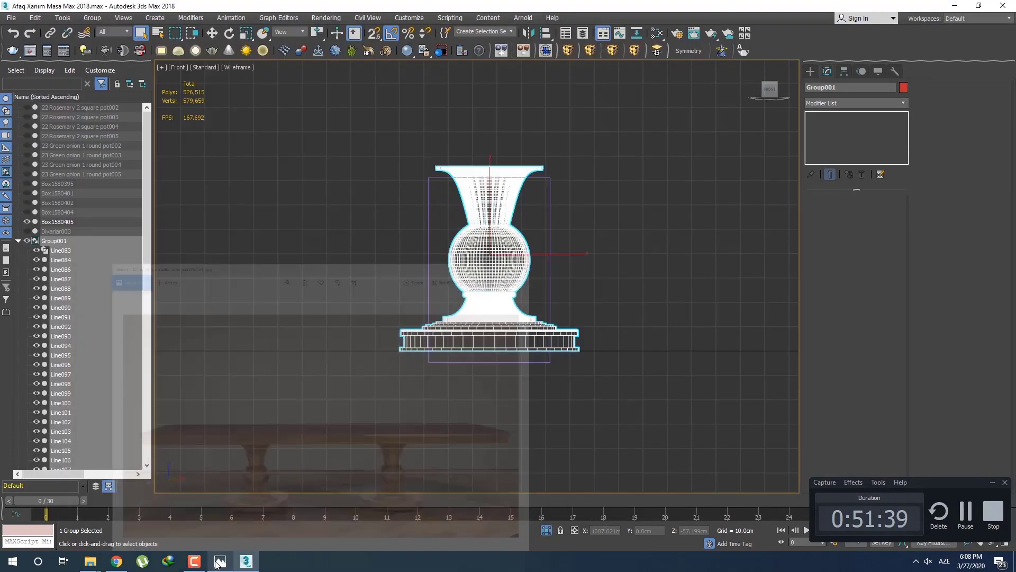
scroll(529, 266, "up", 4)
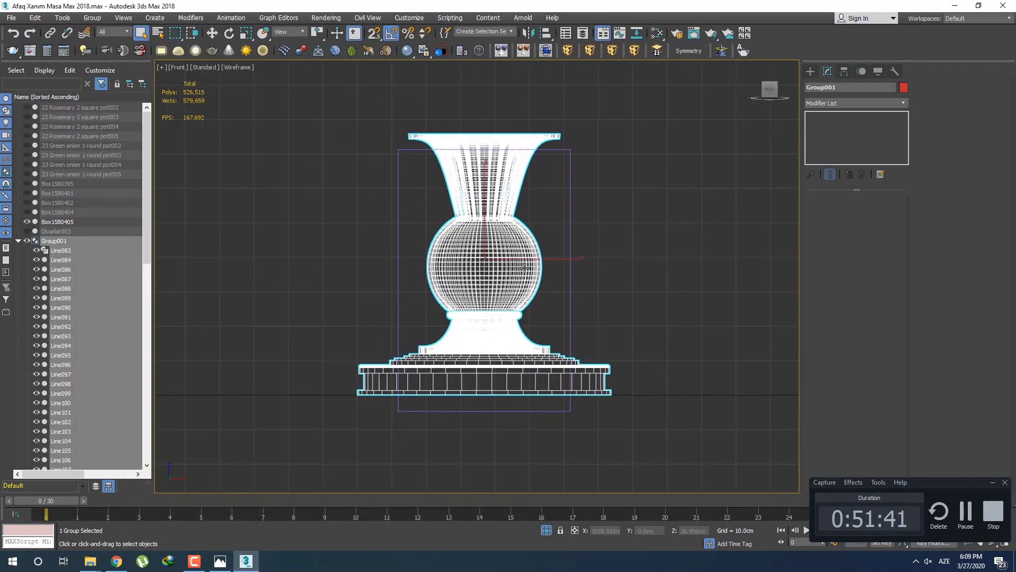
key("t")
key("z")
key("r")
left_click_drag(519, 244, 489, 256)
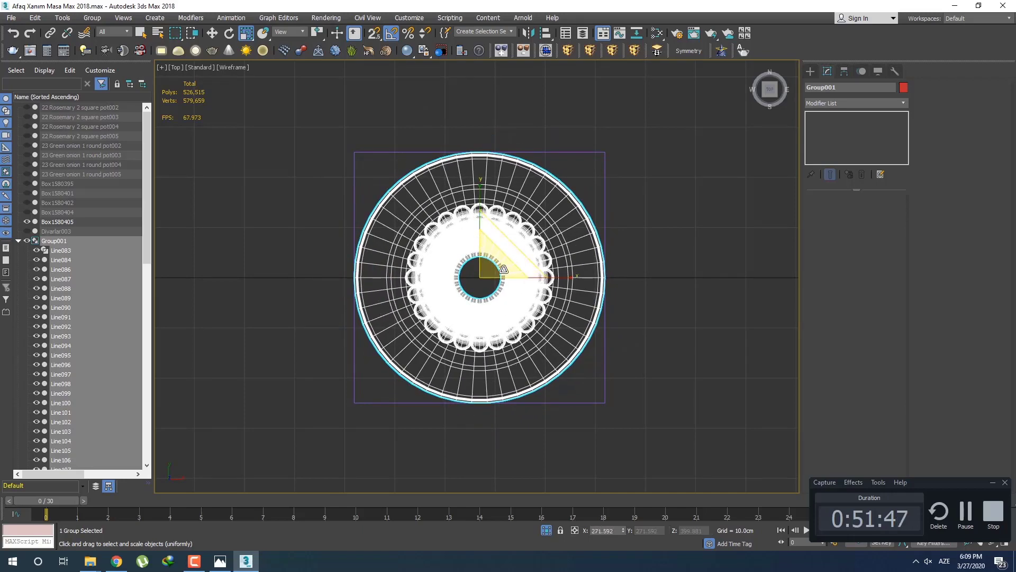
key("f")
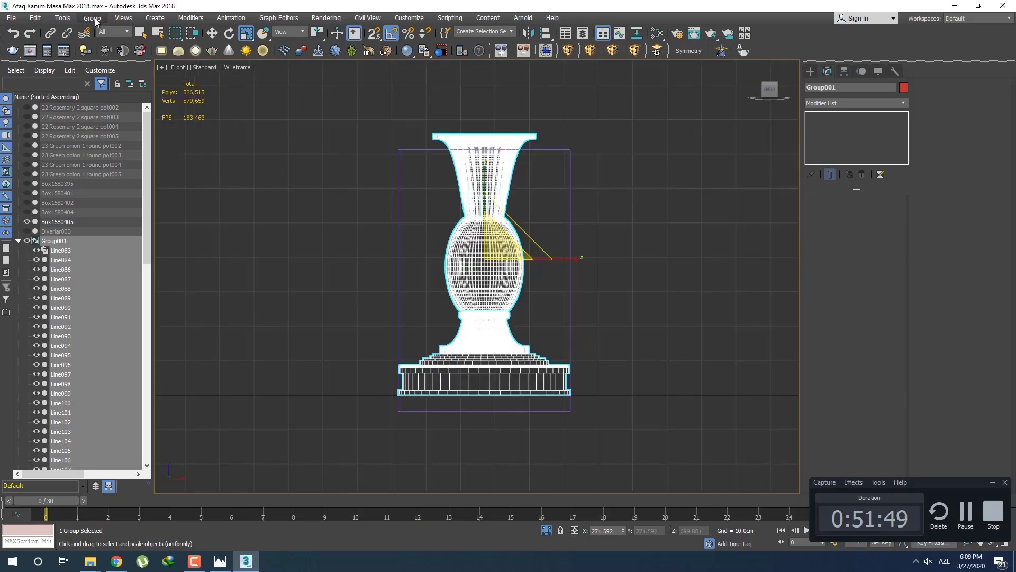
Step: Set the reference box's absolute world Z position to 0 cm
key("q")
left_click(405, 226)
scroll(464, 303, "up", 2)
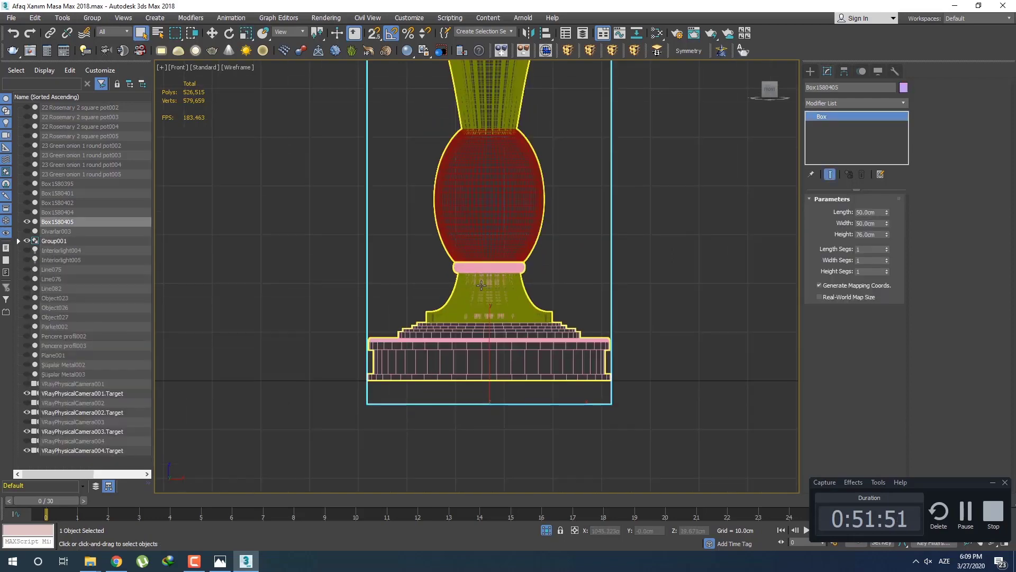
left_click(211, 33)
key("F12")
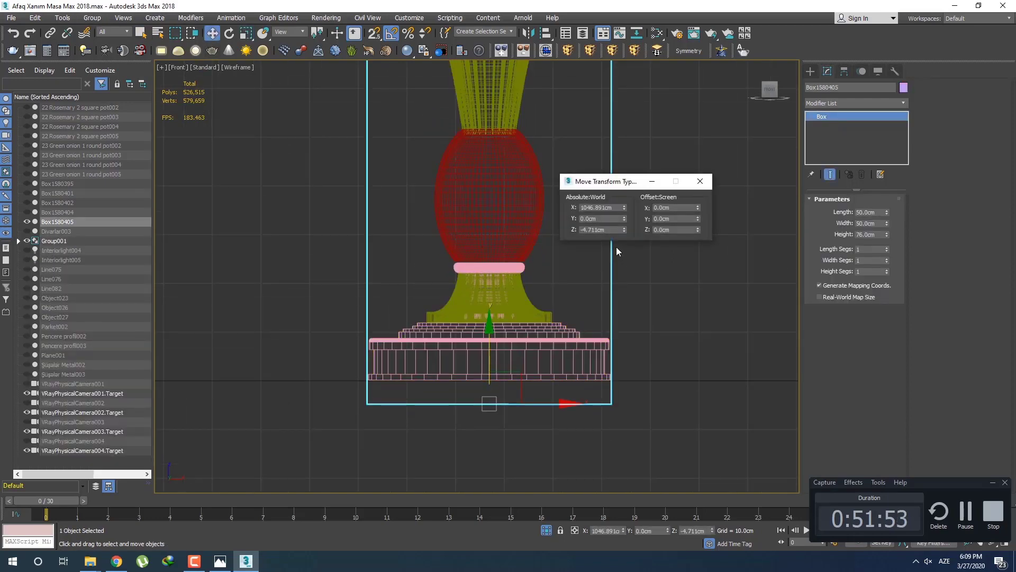
right_click(625, 229)
left_click(709, 183)
scroll(669, 272, "down", 2)
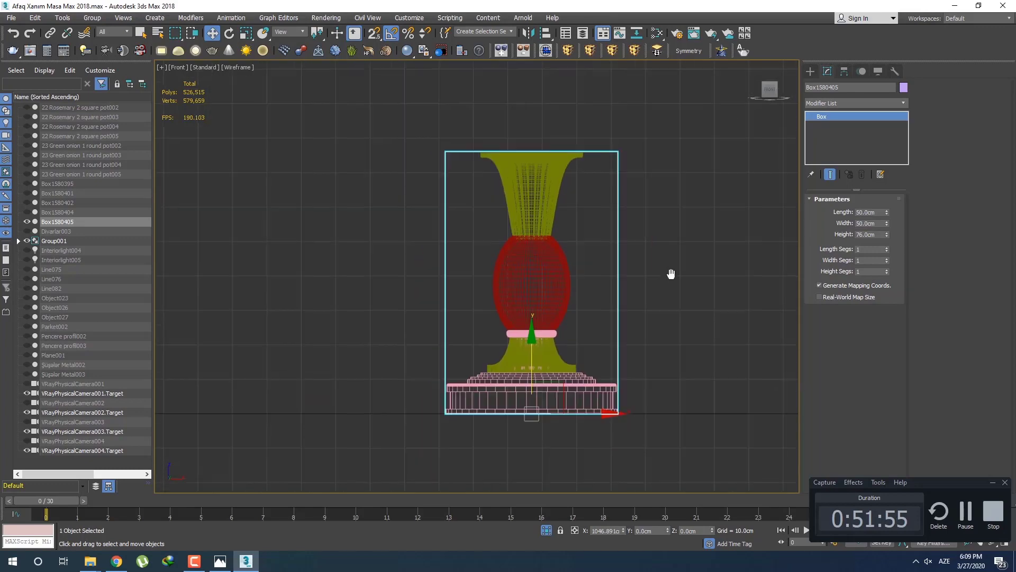
Step: Move the reference box along Y behind the column and display the front view shaded with the column group selected
left_click(522, 289)
scroll(523, 288, "up", 2)
middle_click_drag(523, 288, 522, 295)
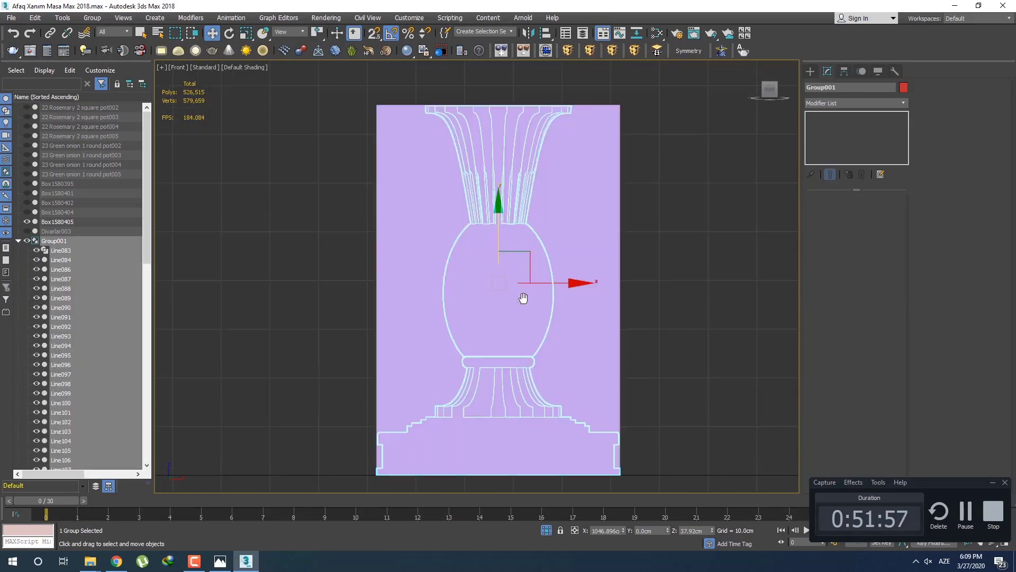
scroll(523, 294, "down", 2)
left_click(590, 251)
middle_click_drag(560, 249, 534, 323)
key("t")
scroll(556, 266, "up", 4)
scroll(534, 323, "down", 2)
scroll(534, 323, "down", 2)
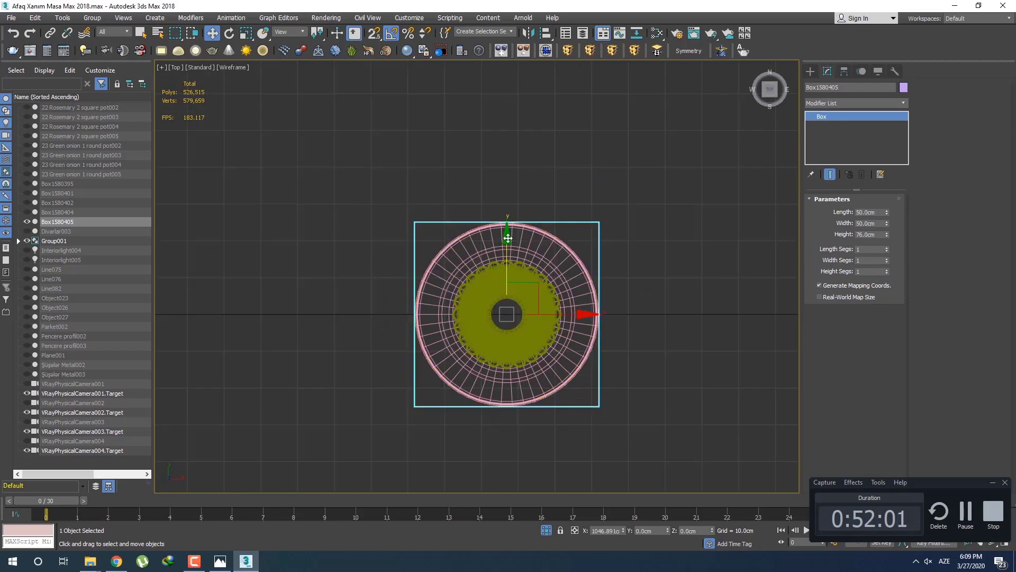
left_click_drag(508, 236, 526, 68)
left_click(532, 296)
key("f")
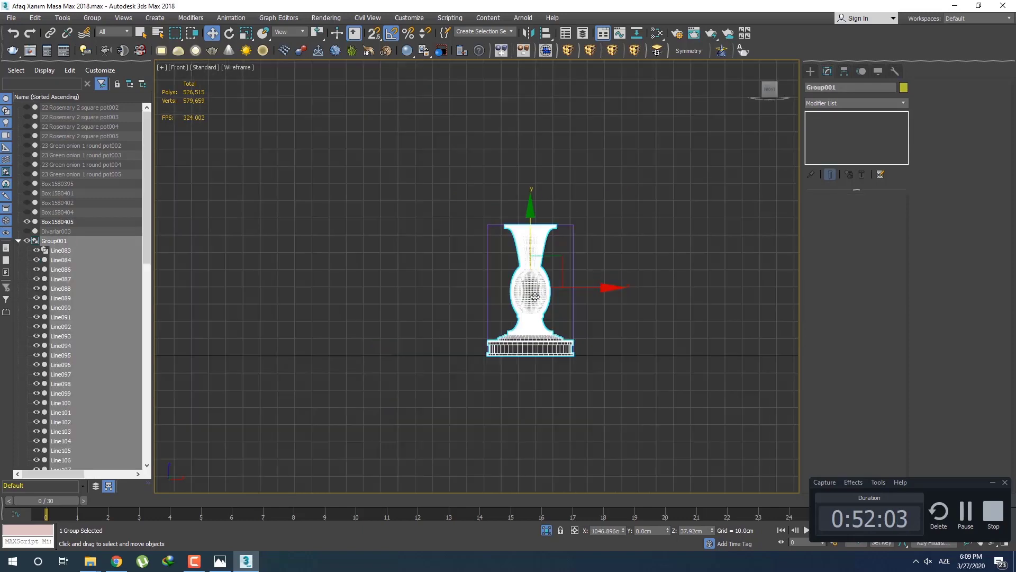
key("z")
middle_click_drag(520, 302, 525, 310)
key("F3")
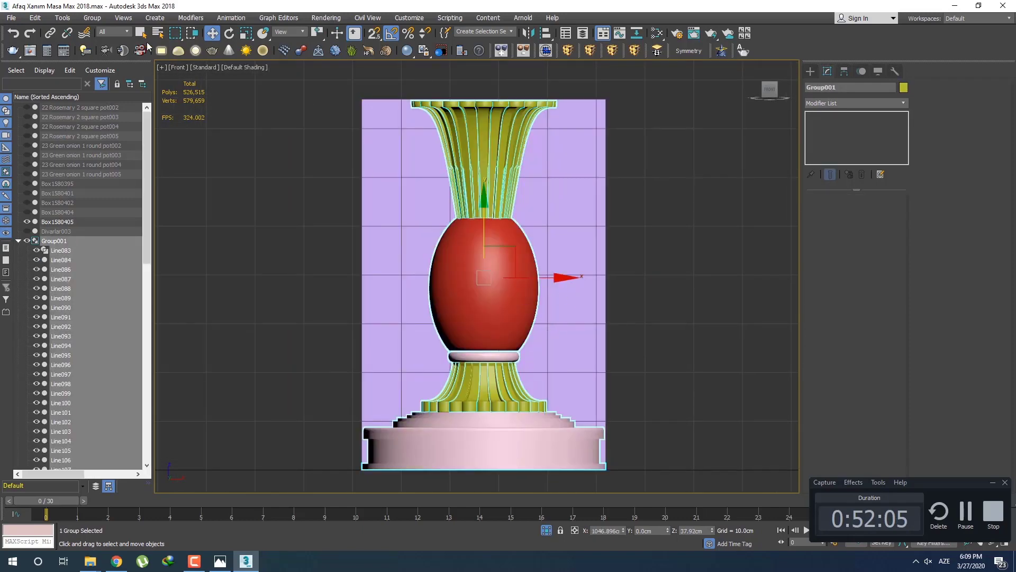
Step: Open the column group and scale its red sphere to 72% vertically, using the reference photo for its proportions
left_click(92, 18)
left_click(109, 50)
left_click(472, 250)
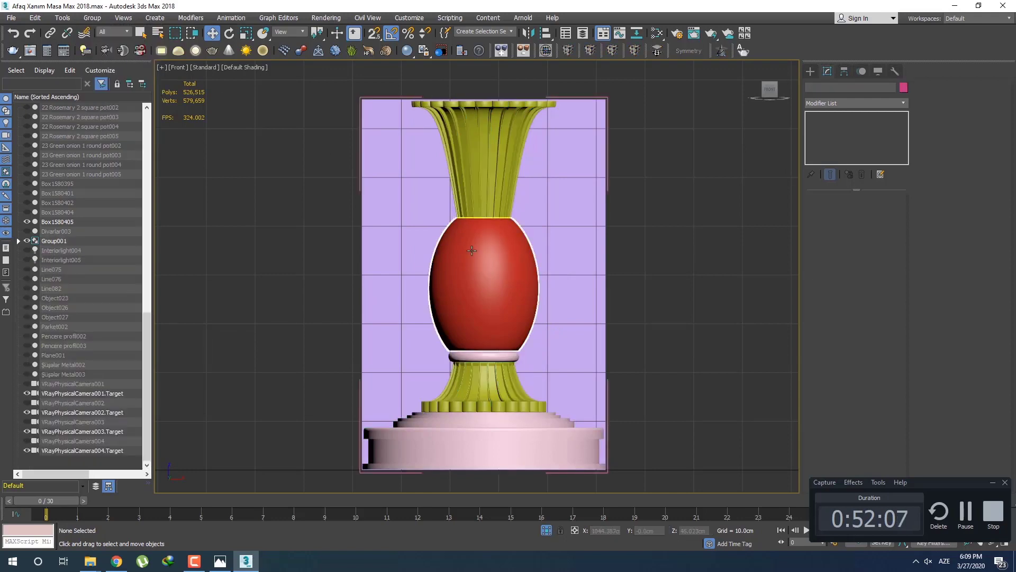
middle_click_drag(519, 281, 521, 261)
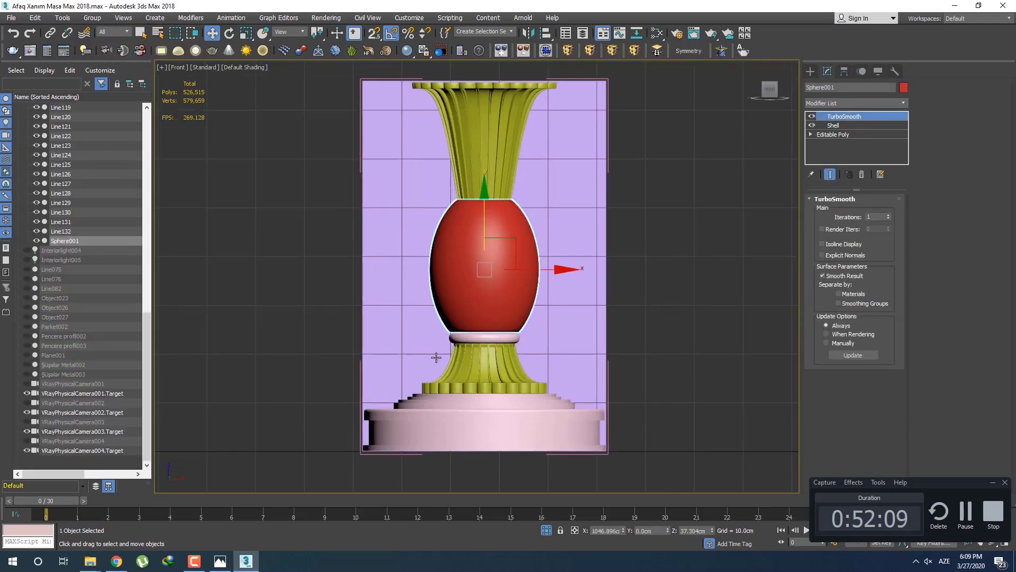
left_click(220, 560)
left_click(220, 560)
key("r")
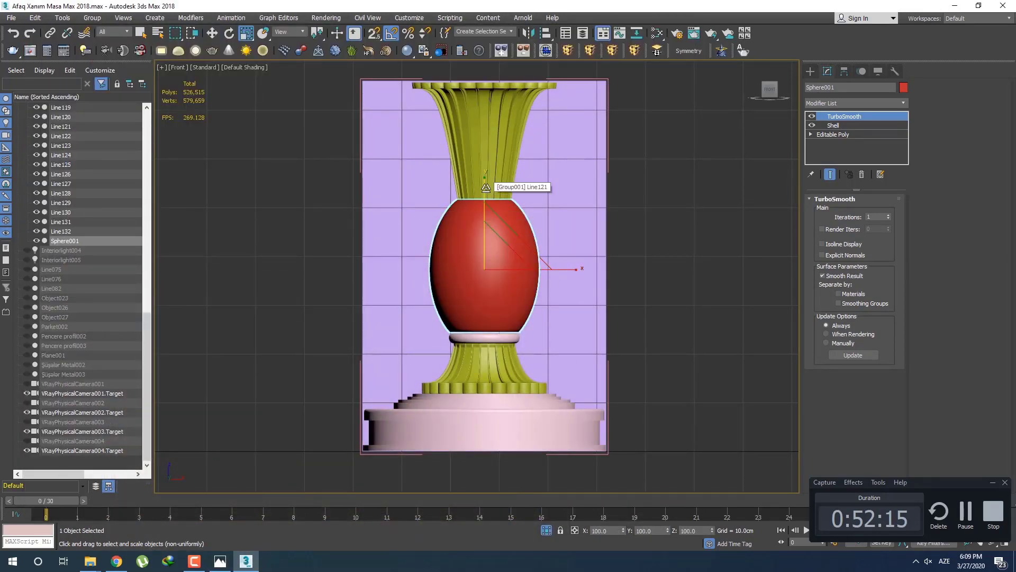
left_click_drag(485, 187, 484, 202)
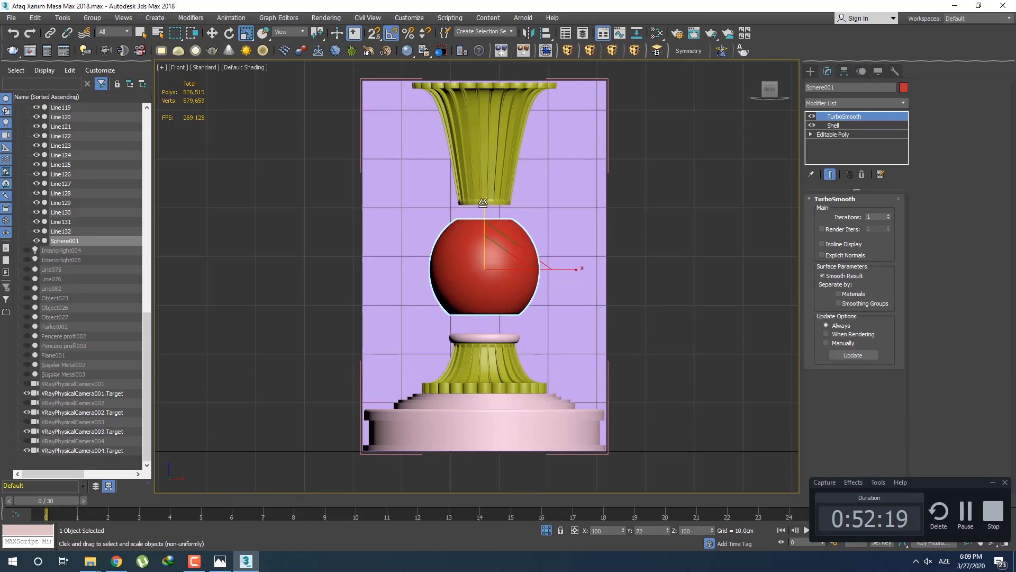
Step: Move the flattened sphere down until it rests on the ring above the lower flutes
scroll(487, 225, "up", 2)
scroll(487, 225, "up", 2)
key("w")
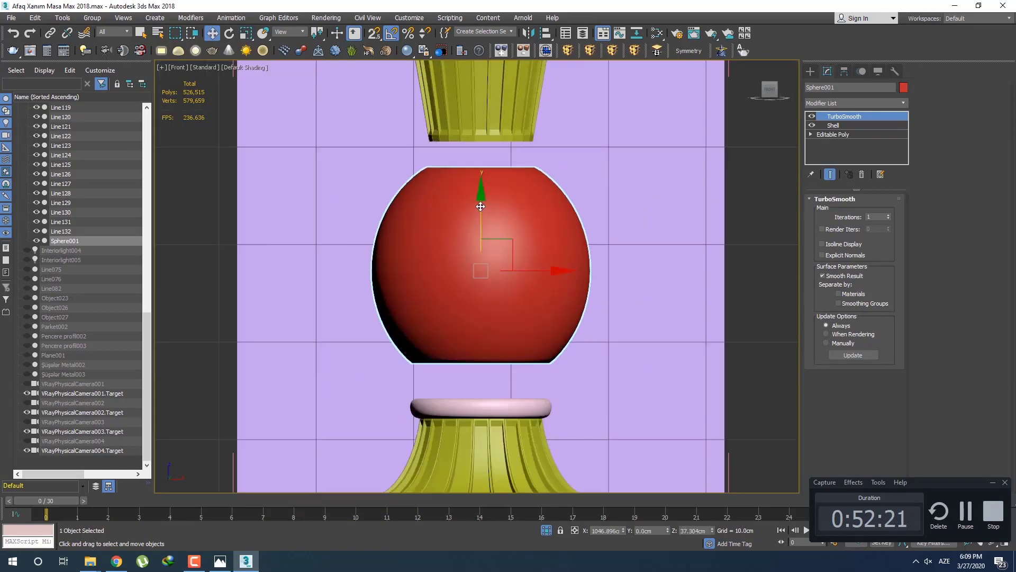
left_click_drag(480, 206, 479, 242)
scroll(479, 228, "down", 3)
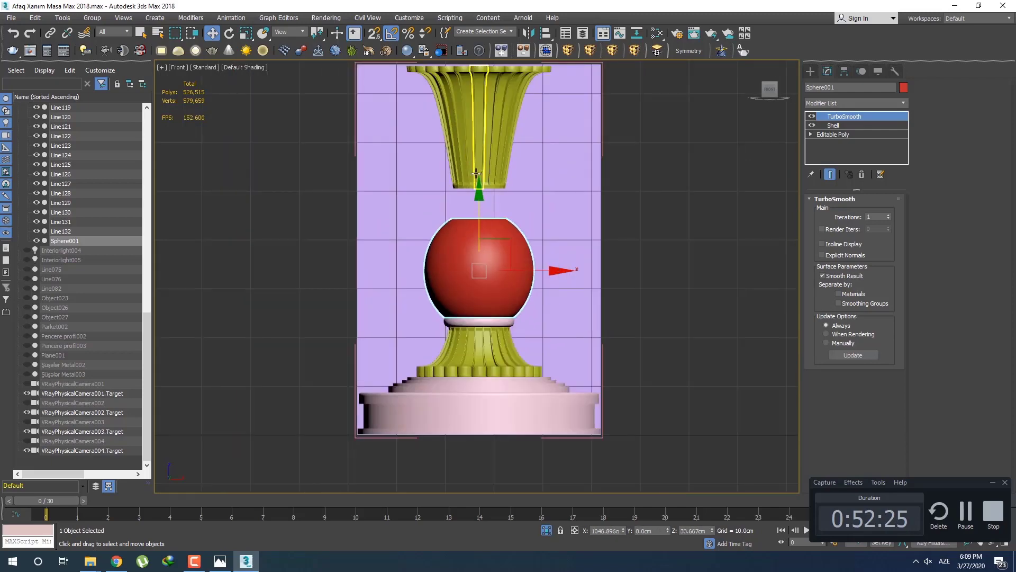
Step: Compare the column with the reference photo, and apply an FFD 2x2x2 modifier to the 24 upper flutes with control-point editing active
middle_click_drag(477, 170, 485, 197)
left_click(220, 561)
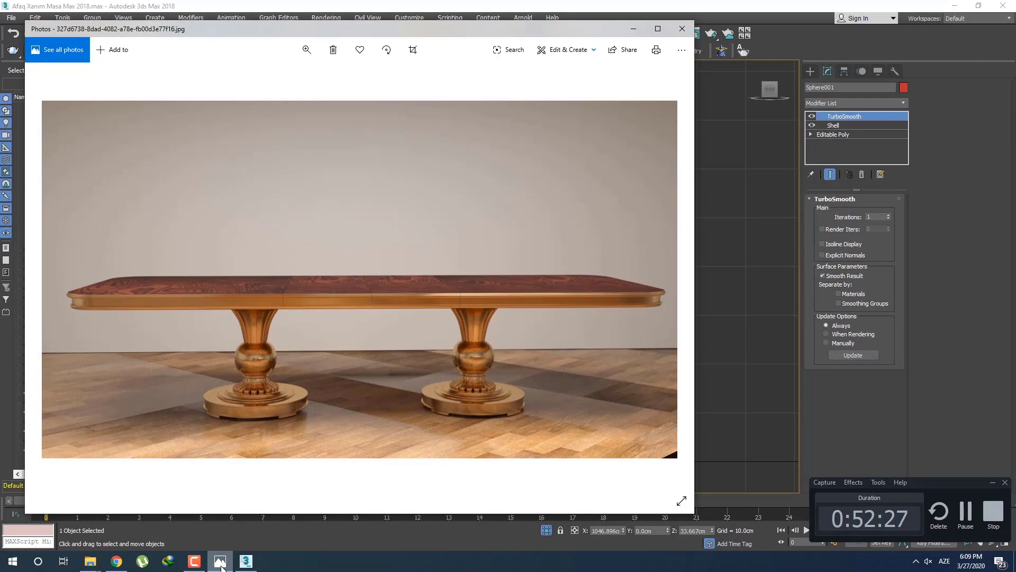
left_click(221, 565)
middle_click_drag(494, 382, 485, 332)
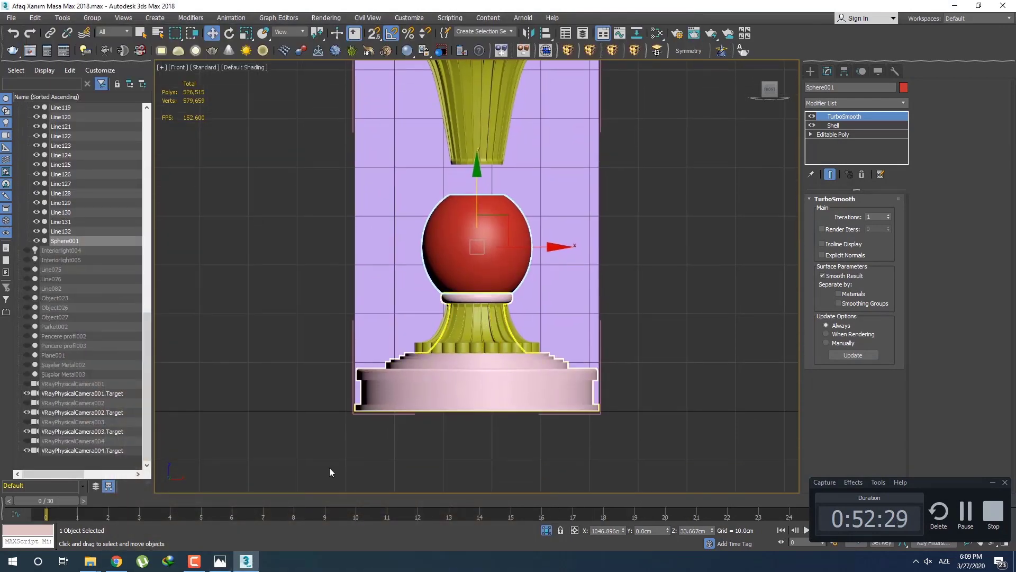
left_click(221, 563)
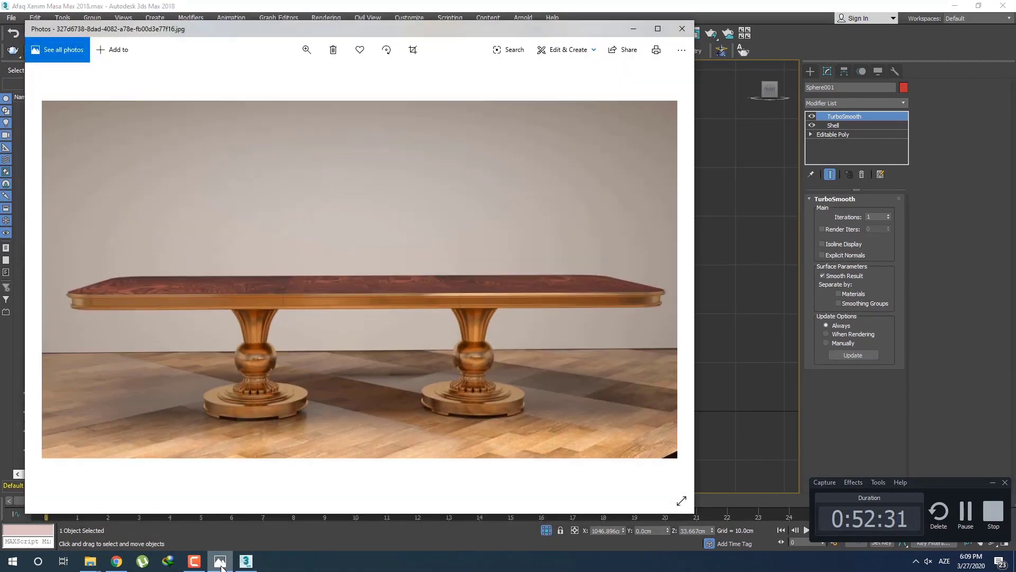
left_click(222, 563)
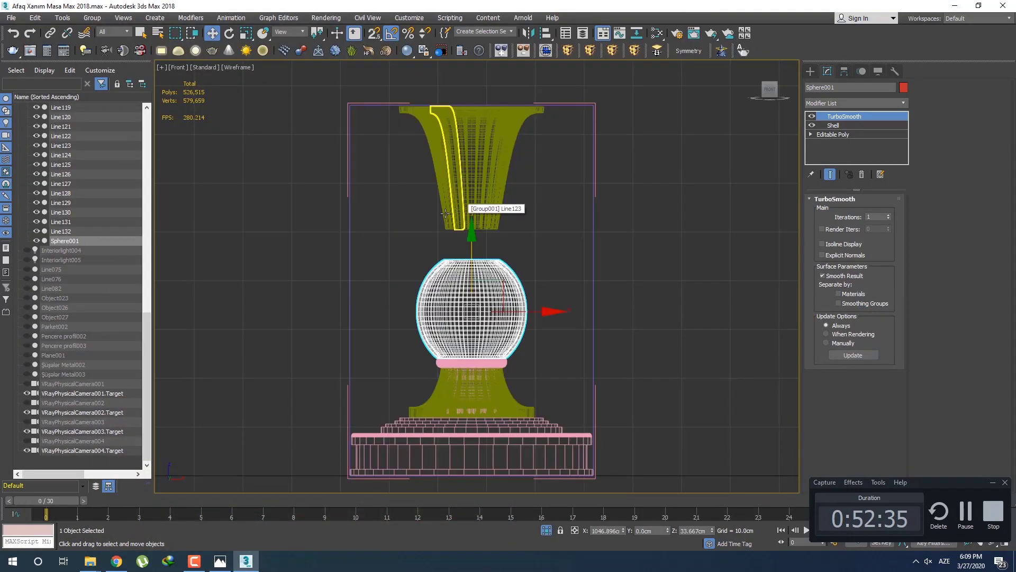
key("F3")
left_click(492, 211)
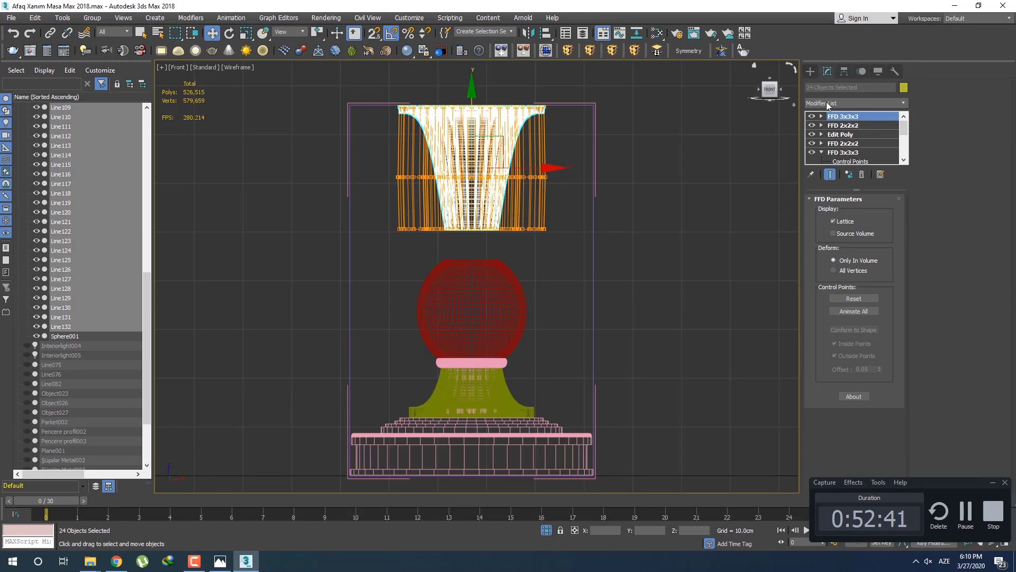
left_click(504, 240)
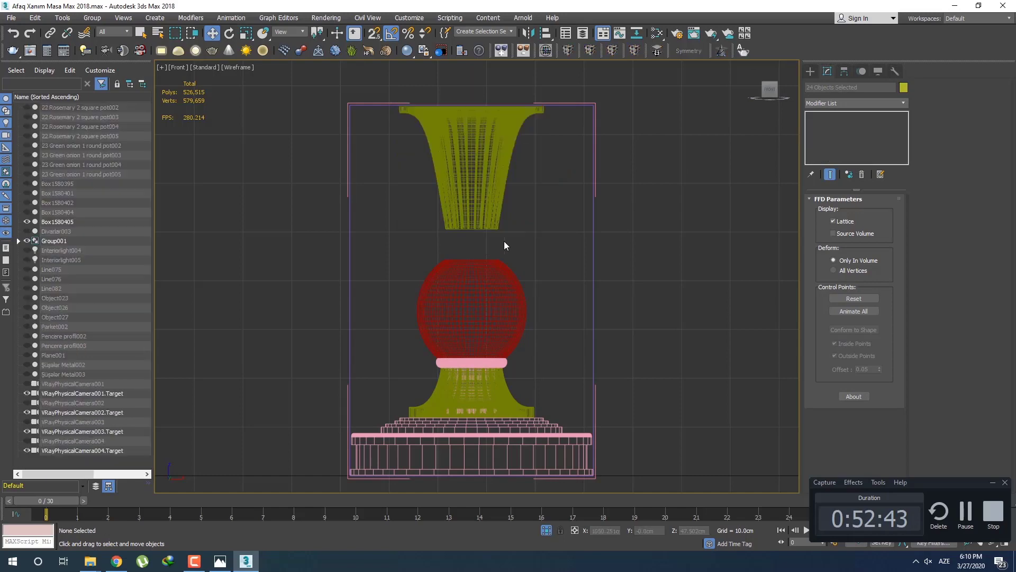
left_click(429, 167)
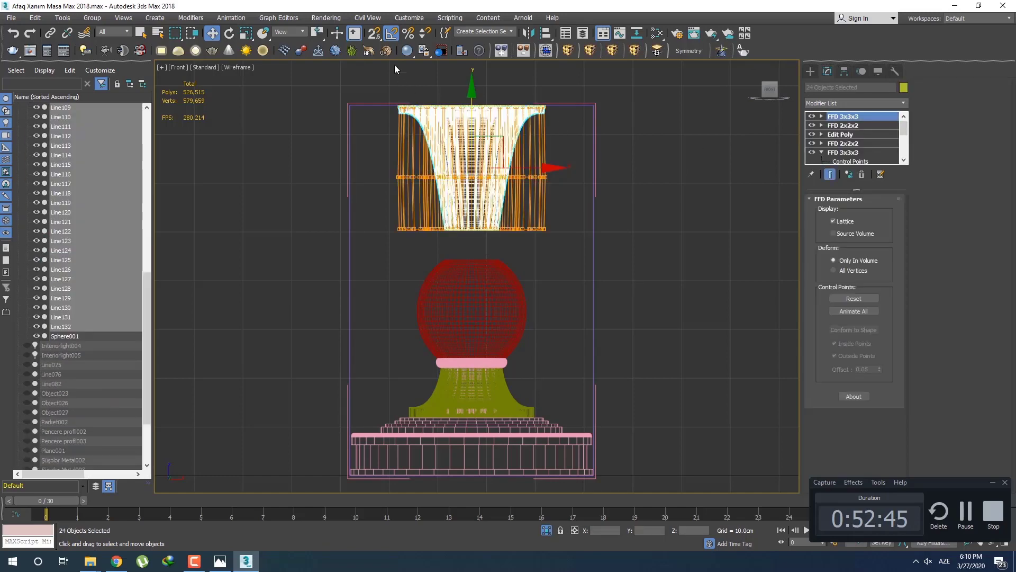
left_click(565, 53)
key("1")
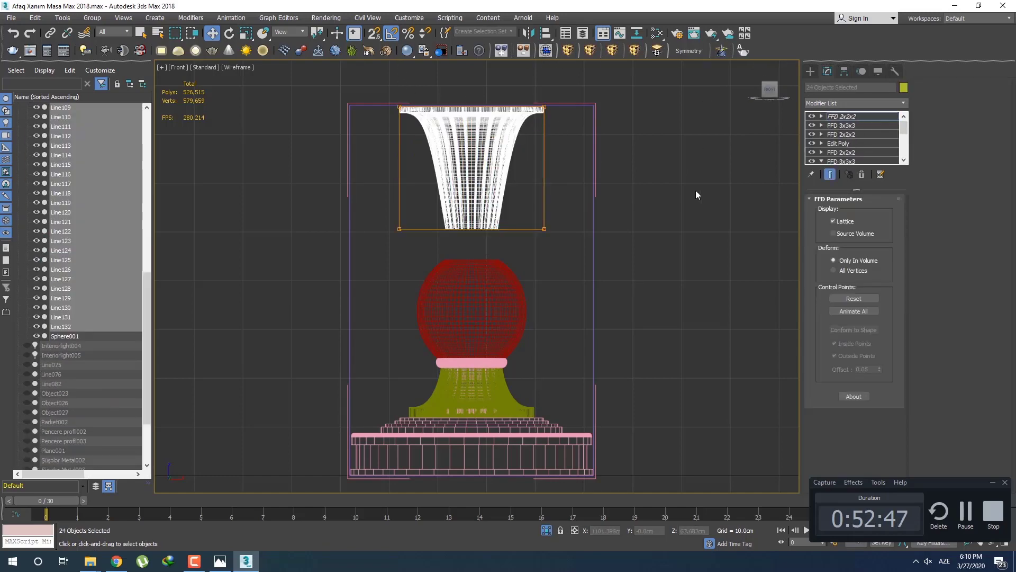
Step: Stretch the upper flutes by lowering their bottom FFD control points to the sphere, and raise them back slightly to leave a gap
left_click_drag(332, 192, 331, 192)
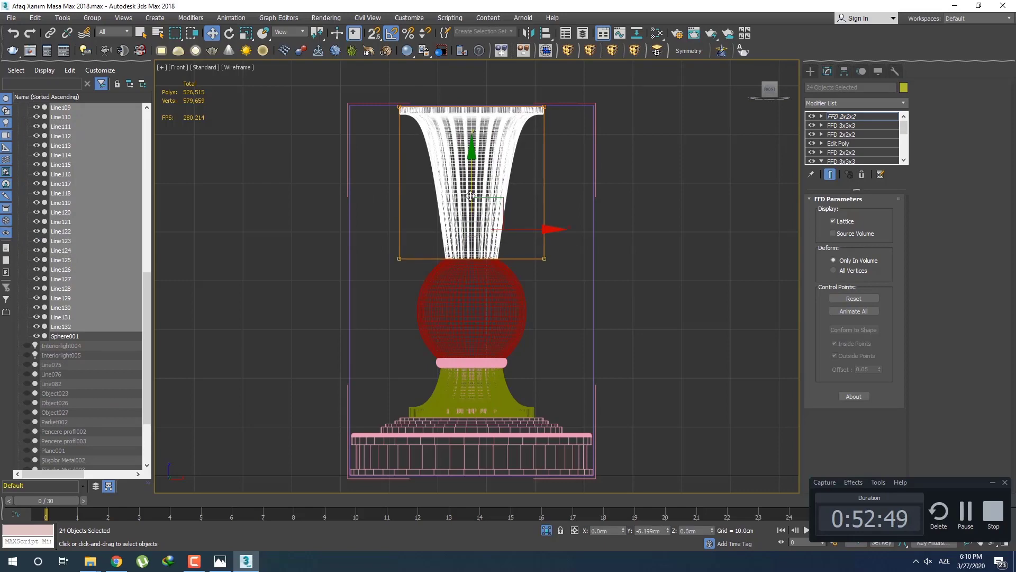
scroll(471, 227, "up", 5)
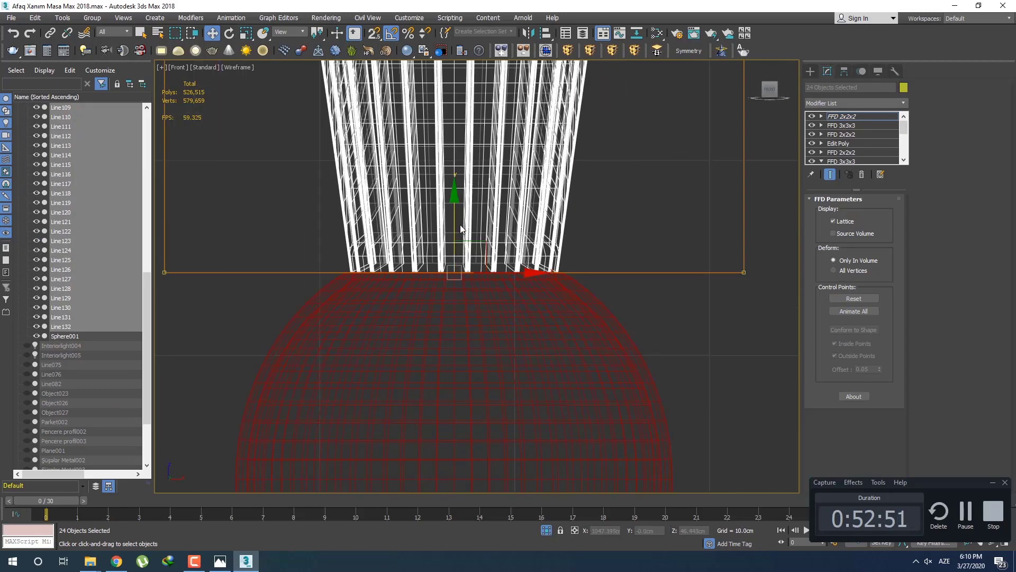
scroll(454, 212, "down", 5)
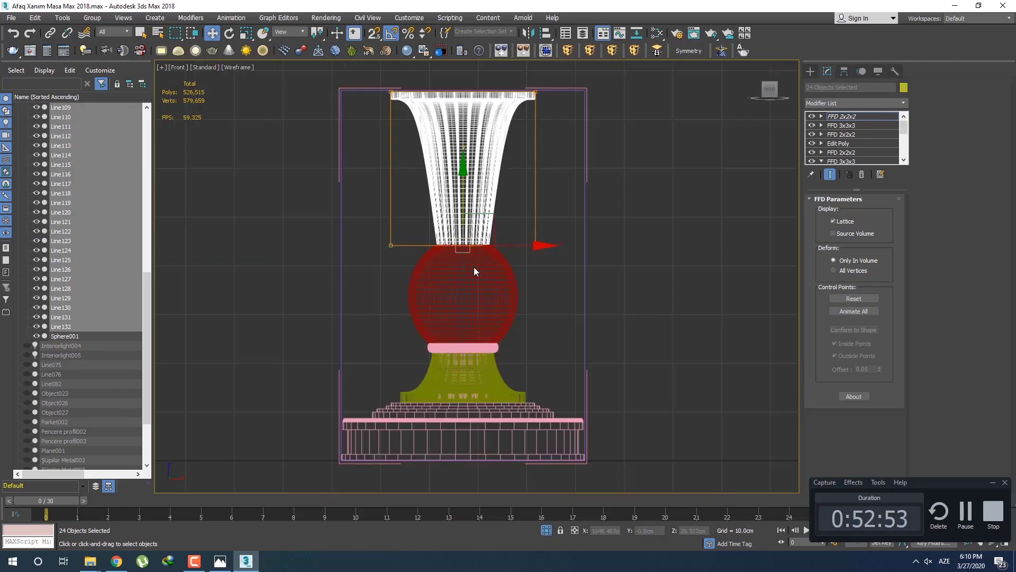
left_click_drag(461, 193, 462, 170)
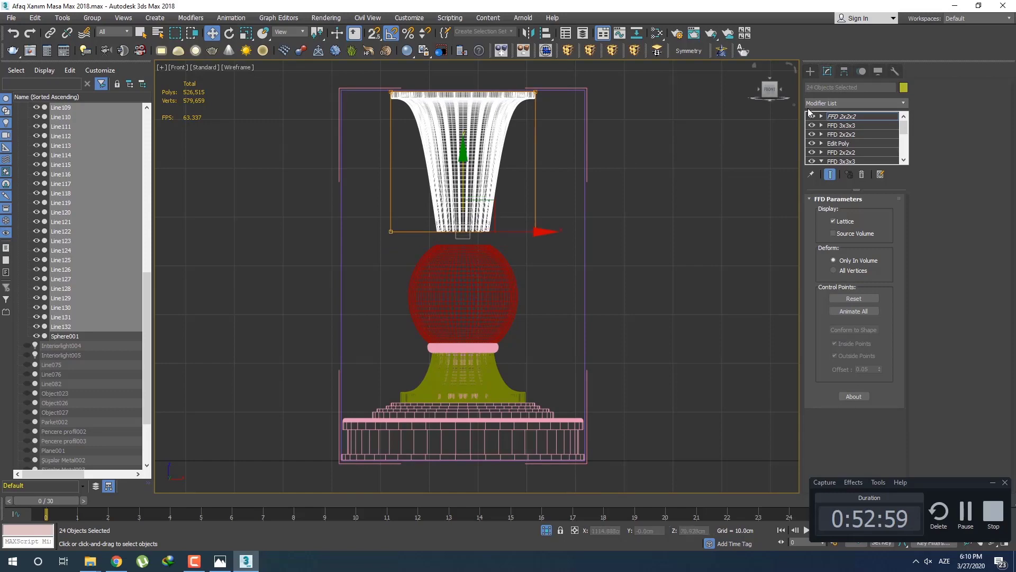
Step: Move the sphere up until its top meets the bottom of the upper flutes
left_click(812, 72)
left_click(478, 279)
scroll(461, 259, "up", 5)
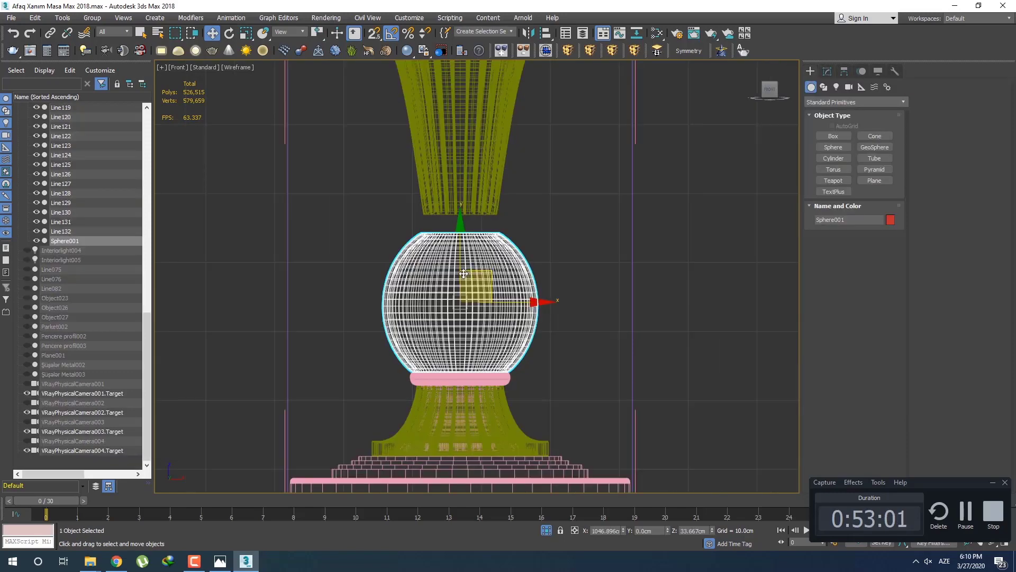
left_click_drag(461, 279, 472, 241)
scroll(488, 258, "down", 5)
Step: Apply an FFD 2x2x2 modifier to the lathed base with the ring beneath the sphere
left_click(480, 377)
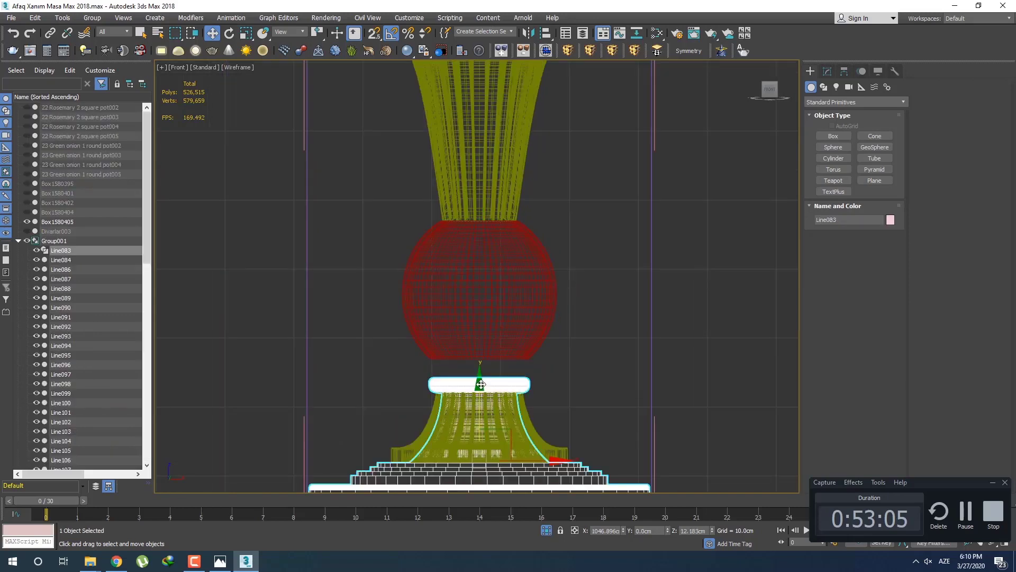
scroll(480, 370, "up", 4)
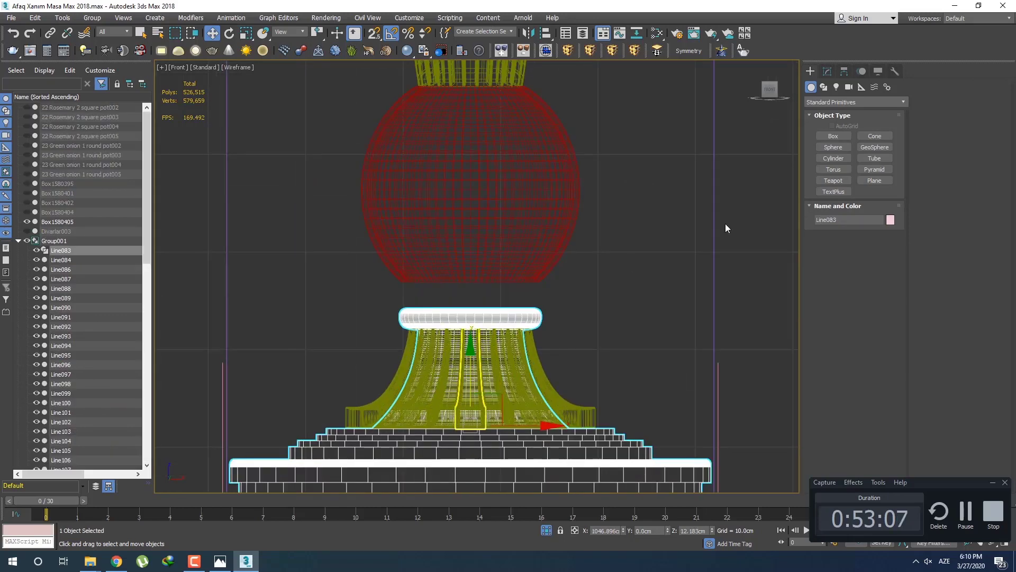
left_click_drag(599, 311, 386, 353)
left_click_drag(616, 320, 618, 321)
left_click(531, 319)
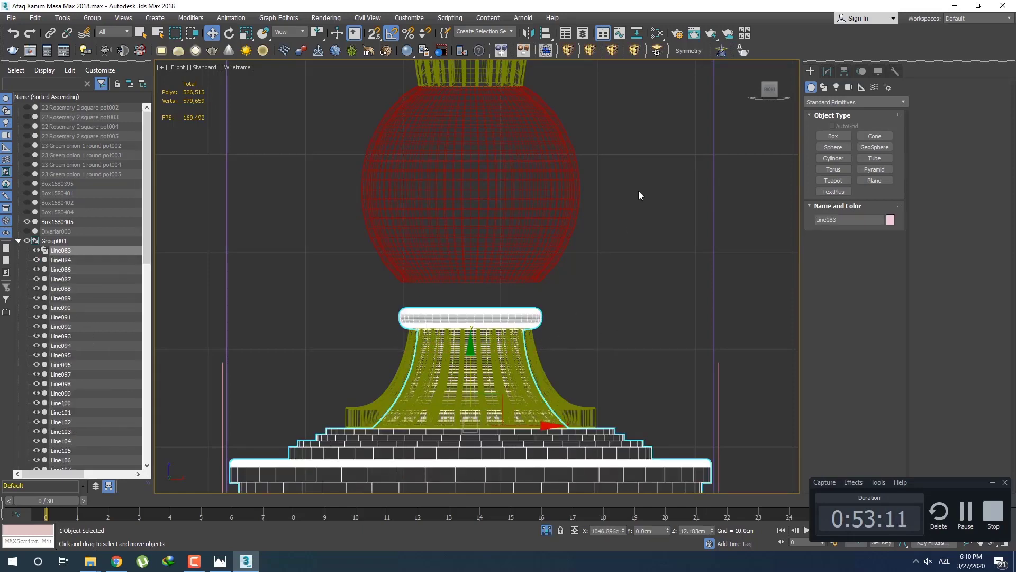
left_click(566, 52)
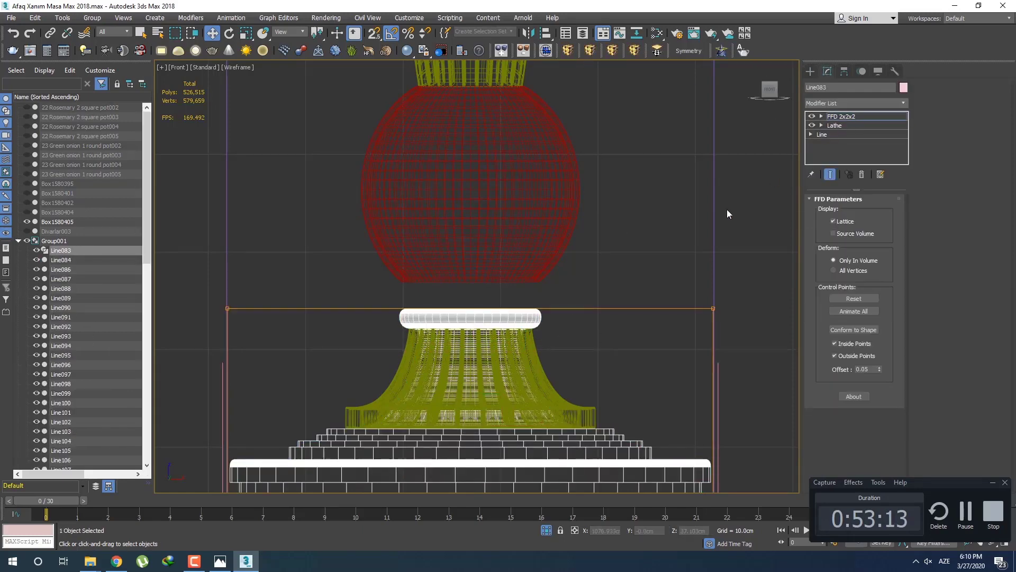
scroll(662, 213, "down", 2)
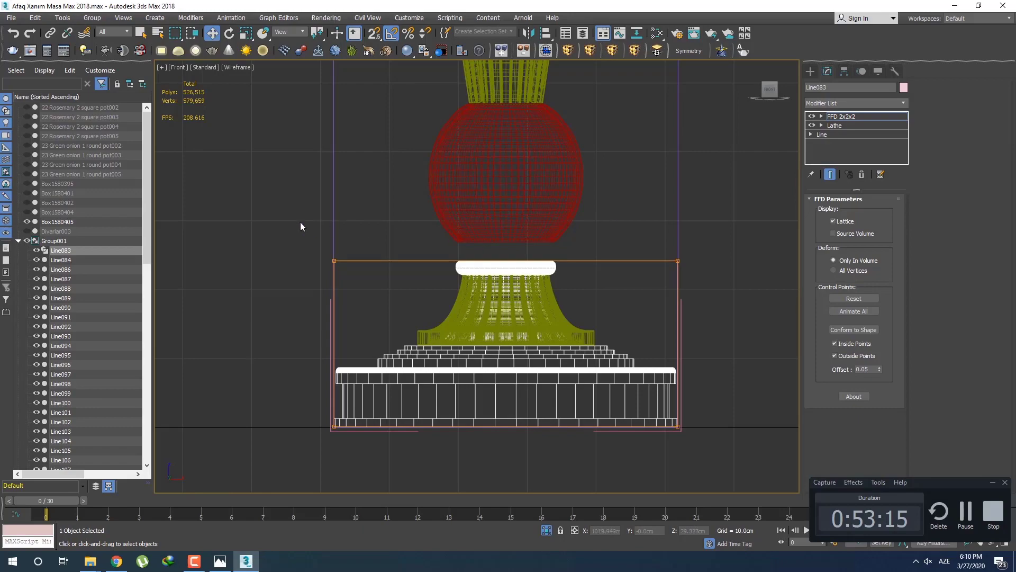
scroll(516, 245, "up", 3)
left_click_drag(513, 228, 524, 199)
scroll(544, 253, "down", 4)
scroll(545, 257, "up", 2)
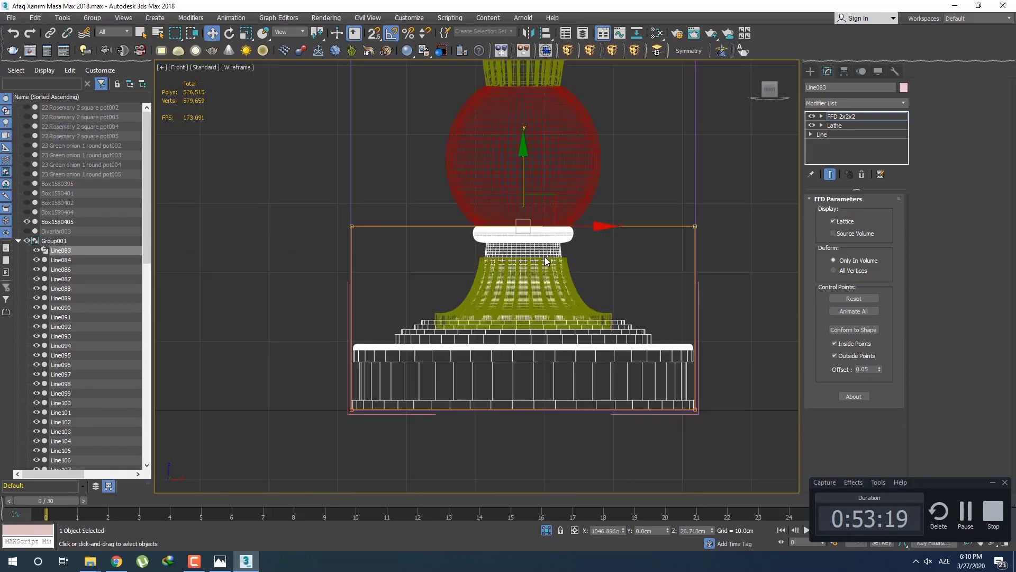
key("ctrl+z")
Step: Delete the FFD modifier from the lathed base, and apply one FFD 2x2x2 modifier to the base and the 24 lower flutes together
right_click(842, 121)
left_click(855, 133)
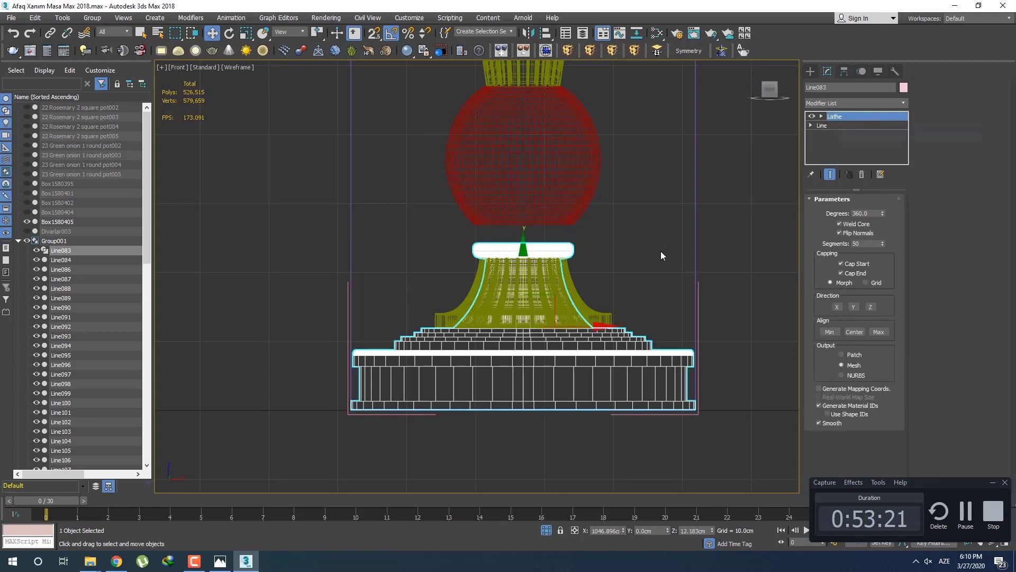
key("q")
left_click_drag(450, 274, 450, 274)
scroll(487, 280, "up", 2)
middle_click_drag(486, 280, 451, 298)
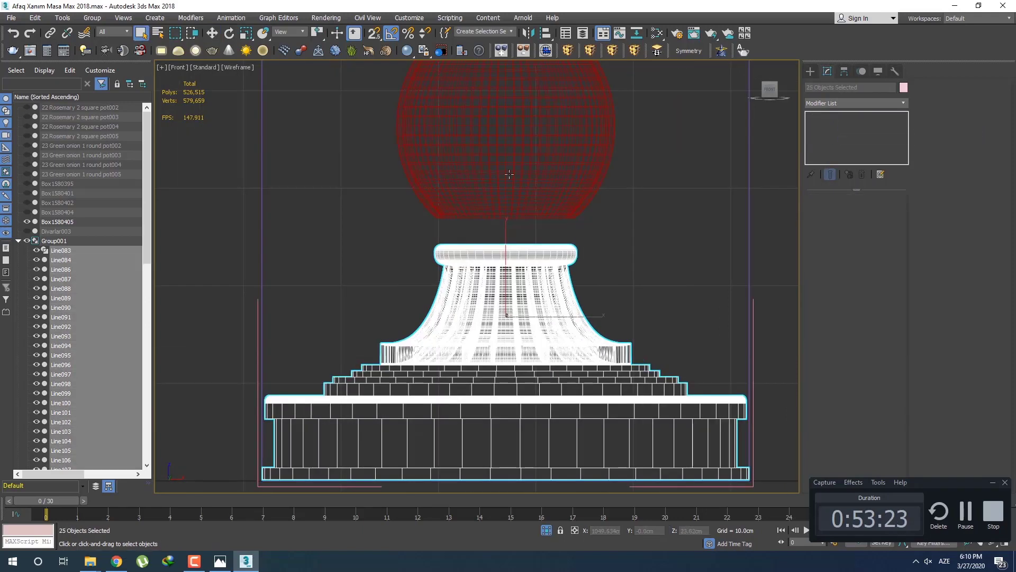
left_click(569, 52)
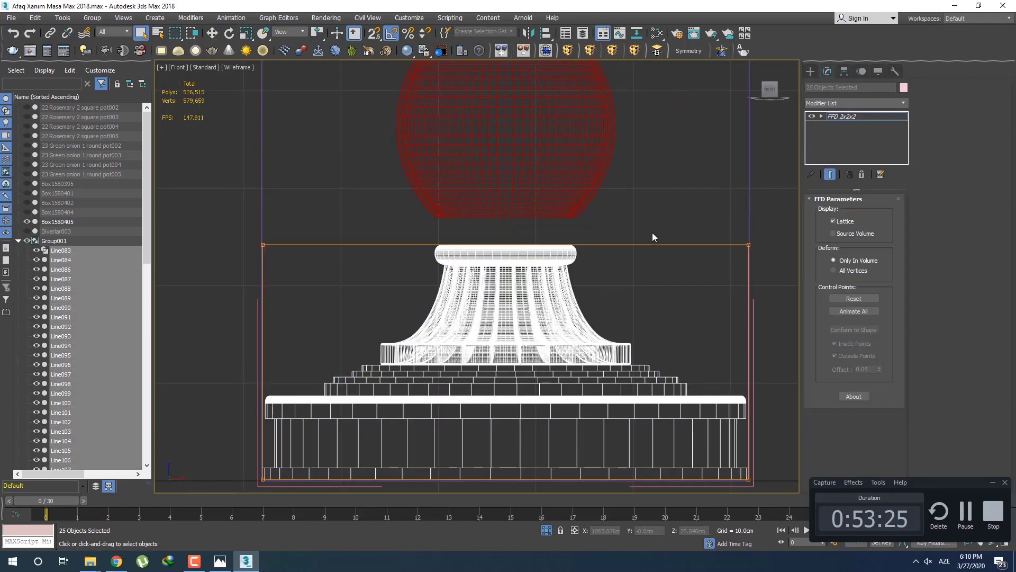
Step: Raise the top FFD control points of the base and lower flutes until the ring meets the sphere's bottom
scroll(466, 249, "down", 2)
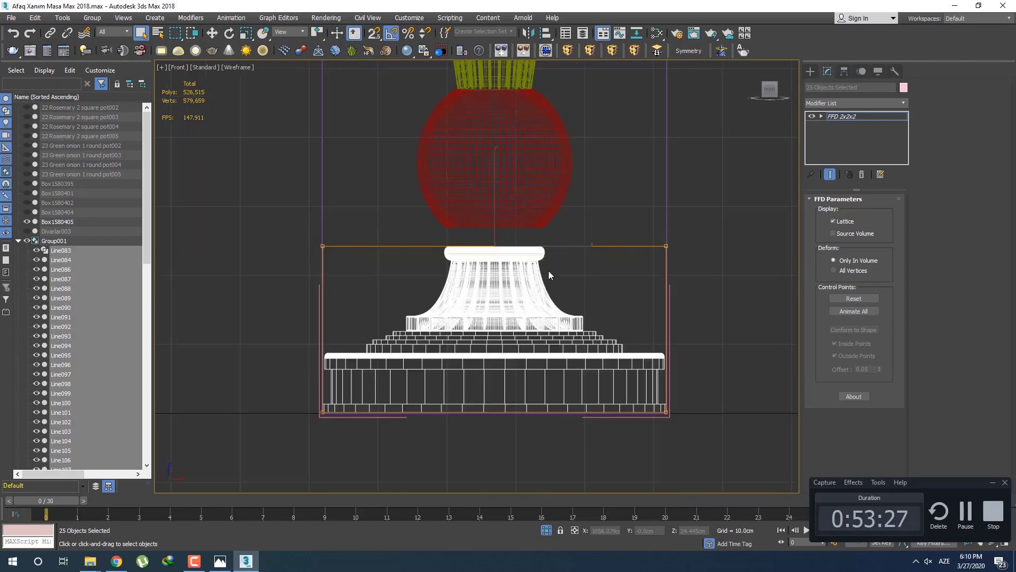
scroll(541, 263, "down", 2)
scroll(503, 305, "up", 5)
key("w")
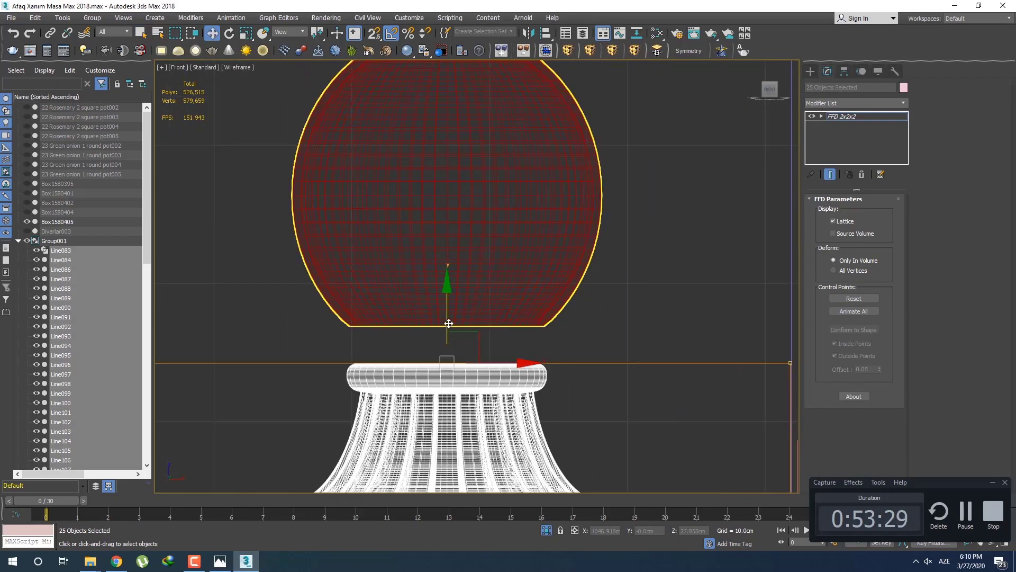
mouse_move(448, 323)
left_mouse_down()
mouse_move(462, 285)
mouse_move(446, 323)
left_mouse_up()
scroll(446, 323, "up", 4)
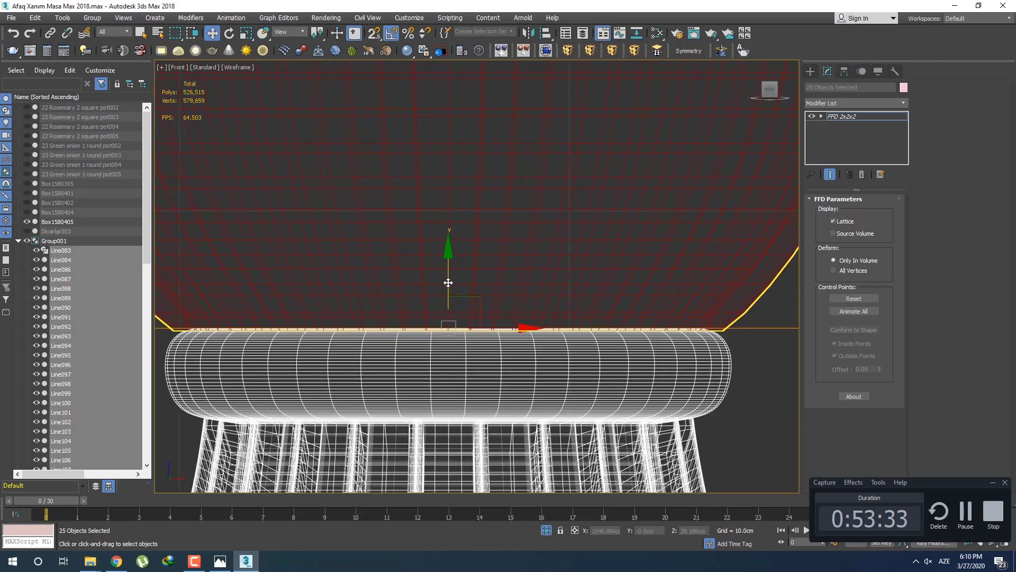
left_click_drag(448, 283, 456, 271)
scroll(456, 271, "down", 5)
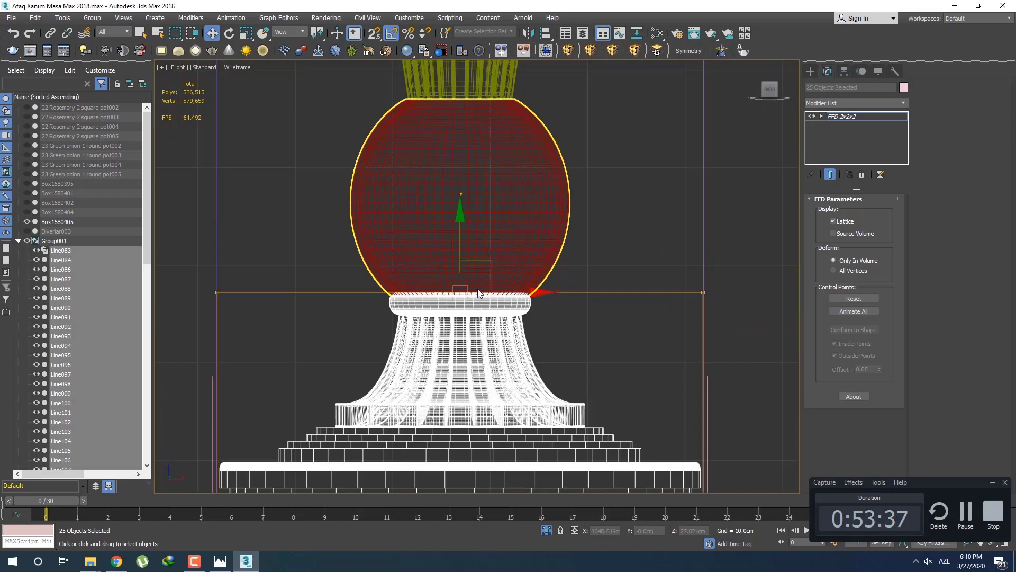
left_click(808, 71)
key("q")
Step: Inspect the shaded column from the front and in perspective, and compare its proportions with the table in the reference photo
scroll(570, 279, "down", 3)
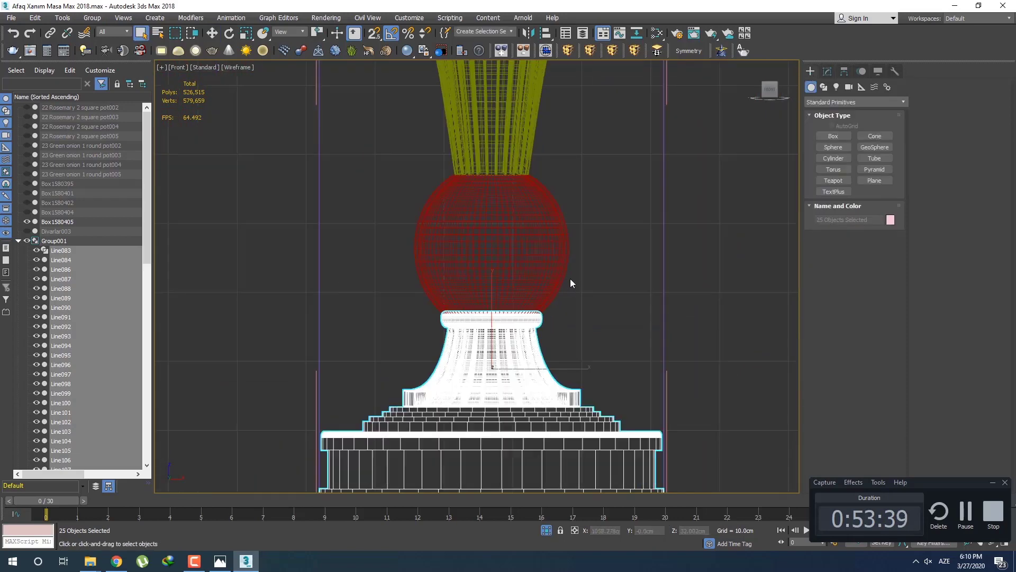
key("F3")
scroll(569, 278, "down", 6)
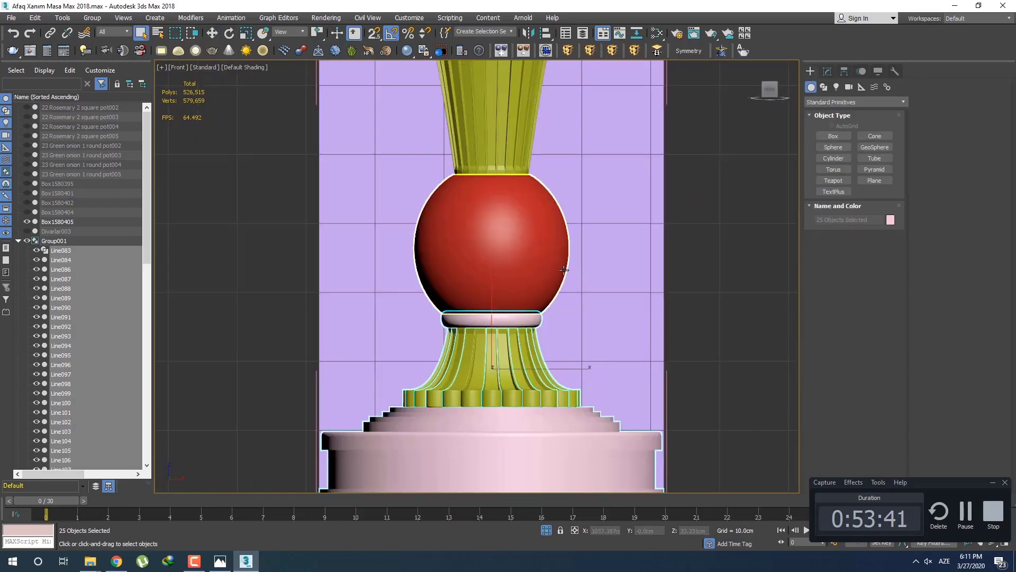
left_click(659, 288)
scroll(540, 302, "up", 2)
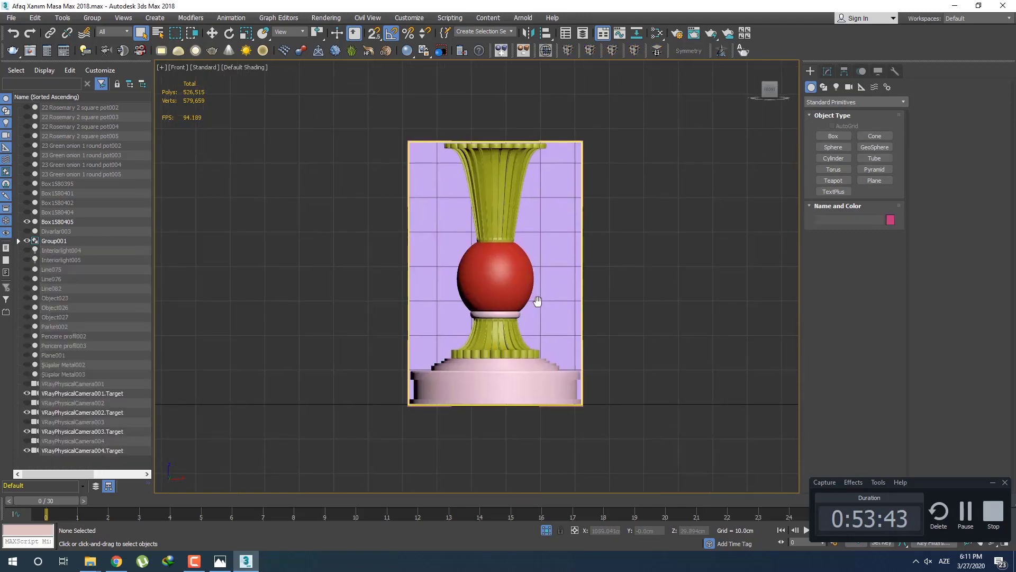
scroll(546, 311, "down", 2)
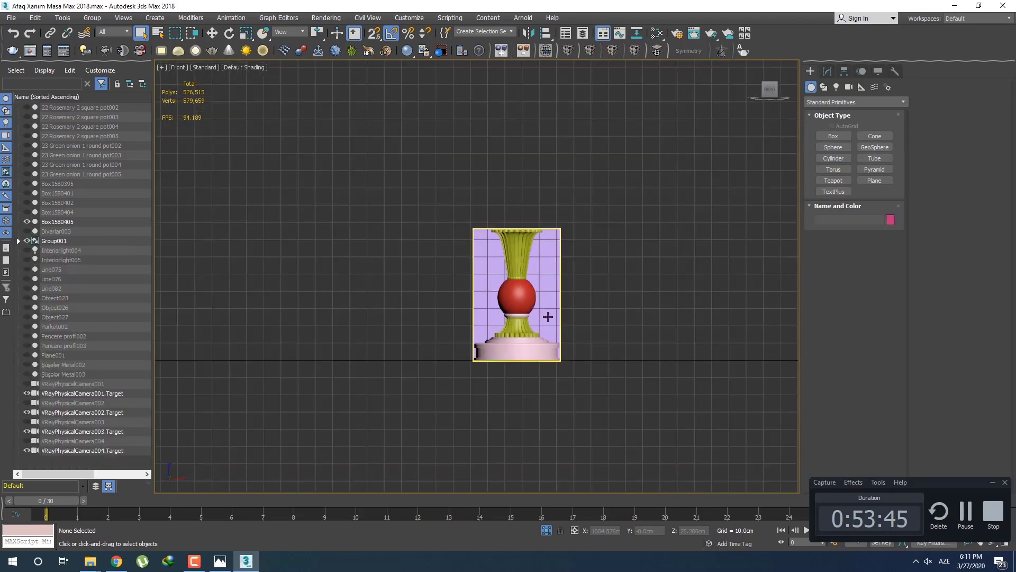
key("p")
middle_click_drag(555, 314, 548, 343, "alt")
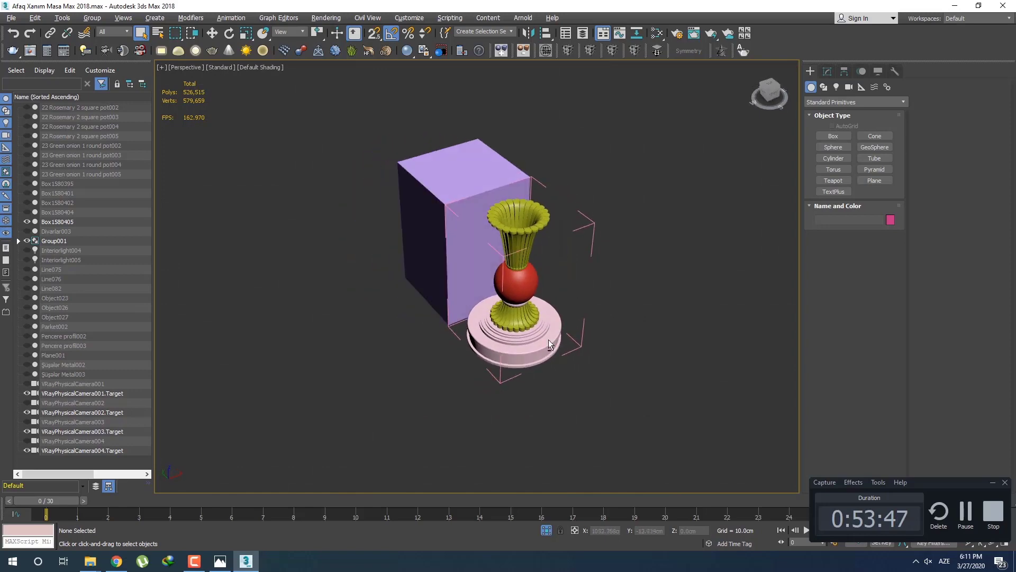
left_click(220, 562)
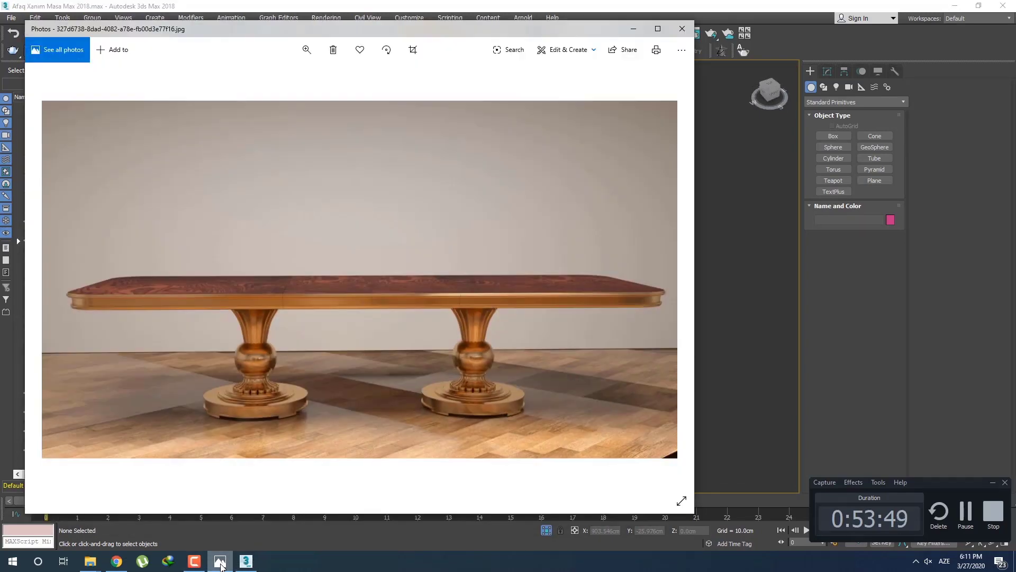
left_click(220, 562)
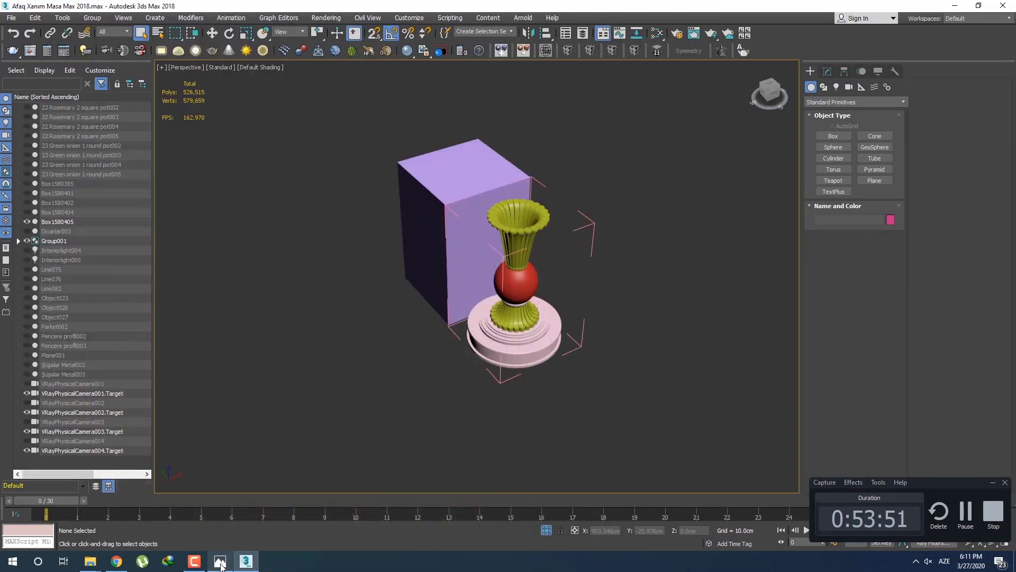
left_click(220, 563)
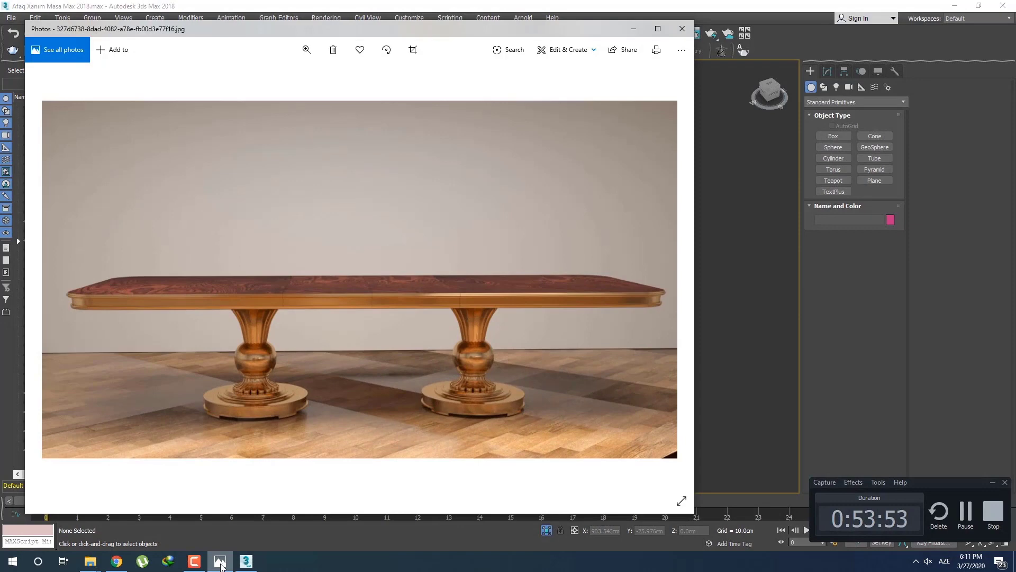
left_click(220, 562)
middle_click_drag(378, 388, 514, 253, "alt")
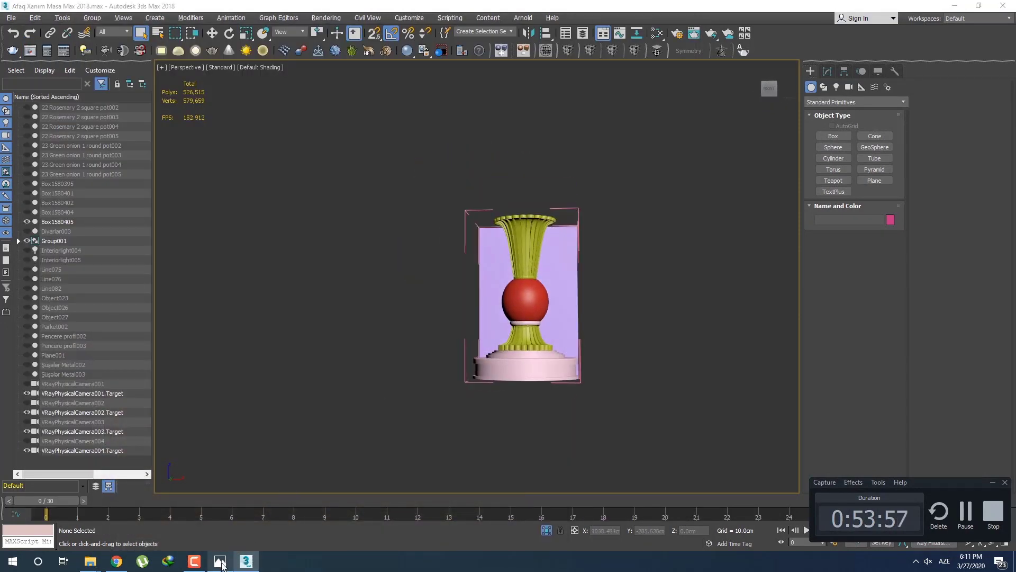
left_click(220, 563)
left_click(220, 562)
scroll(533, 270, "up", 3)
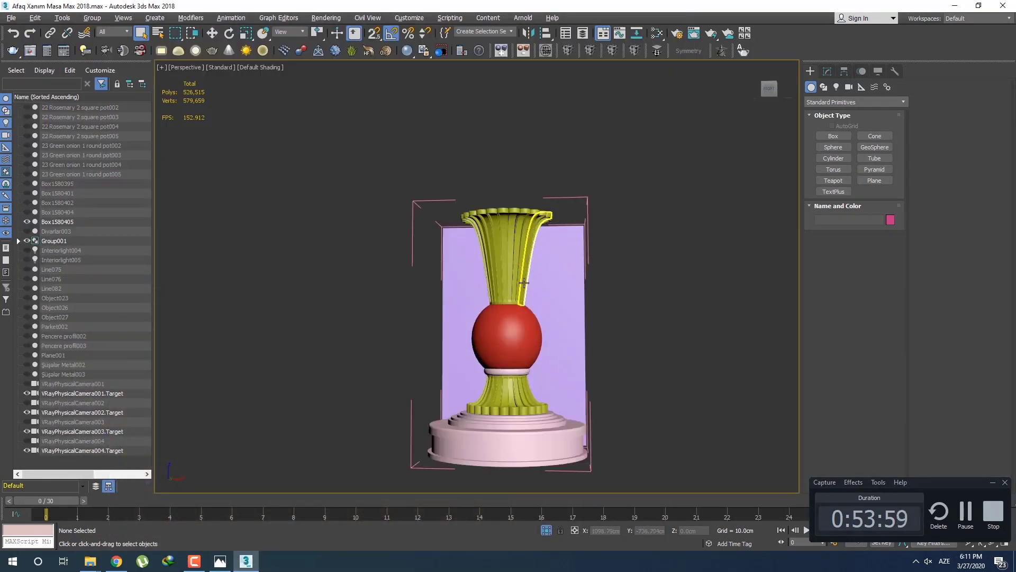
Step: Select one upper flute and activate control-point editing of its shared FFD 2x2x2 modifier in the front view
middle_click_drag(544, 245, 564, 270, "alt")
left_click(550, 241)
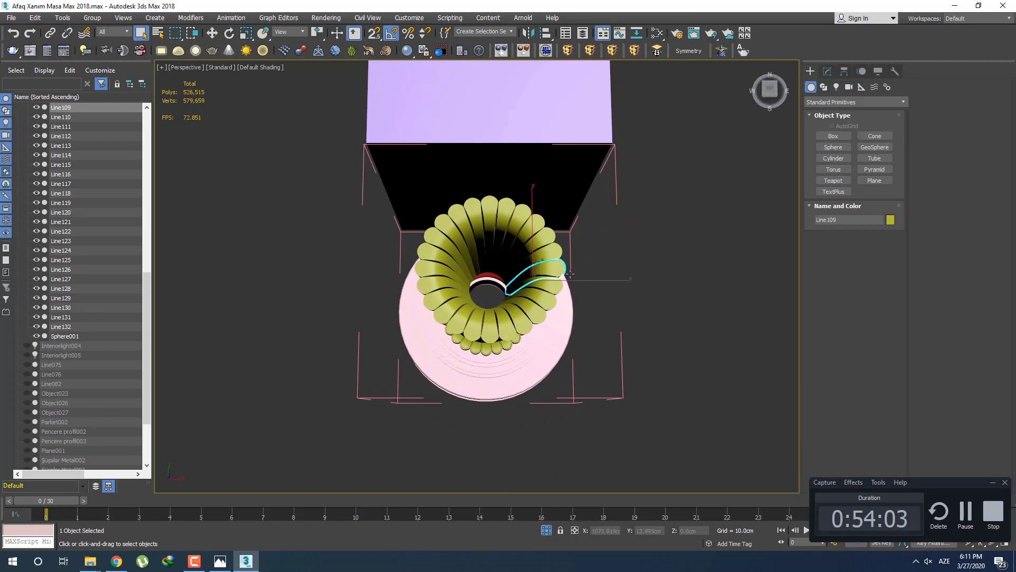
key("t")
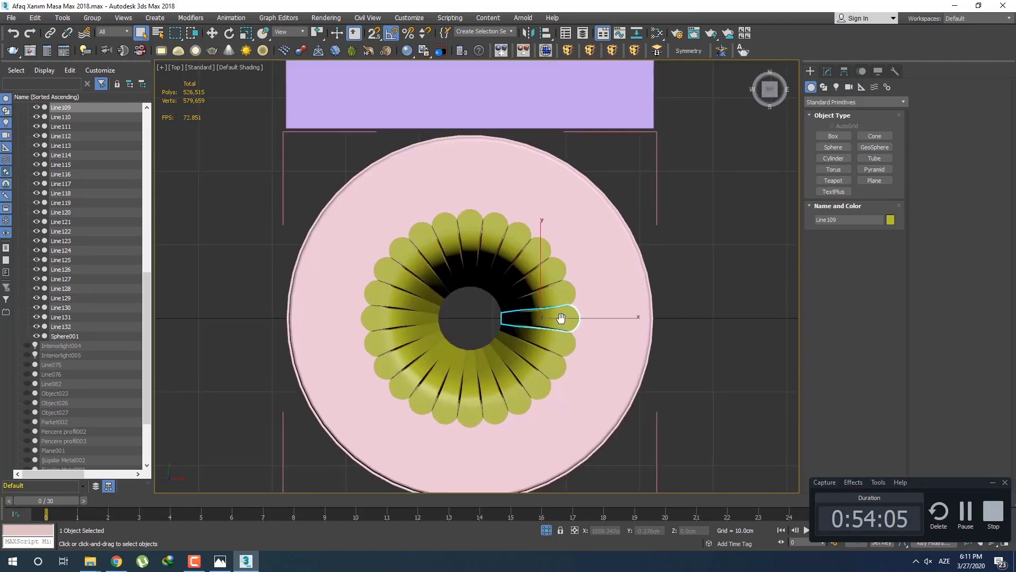
key("f")
scroll(559, 323, "down", 2)
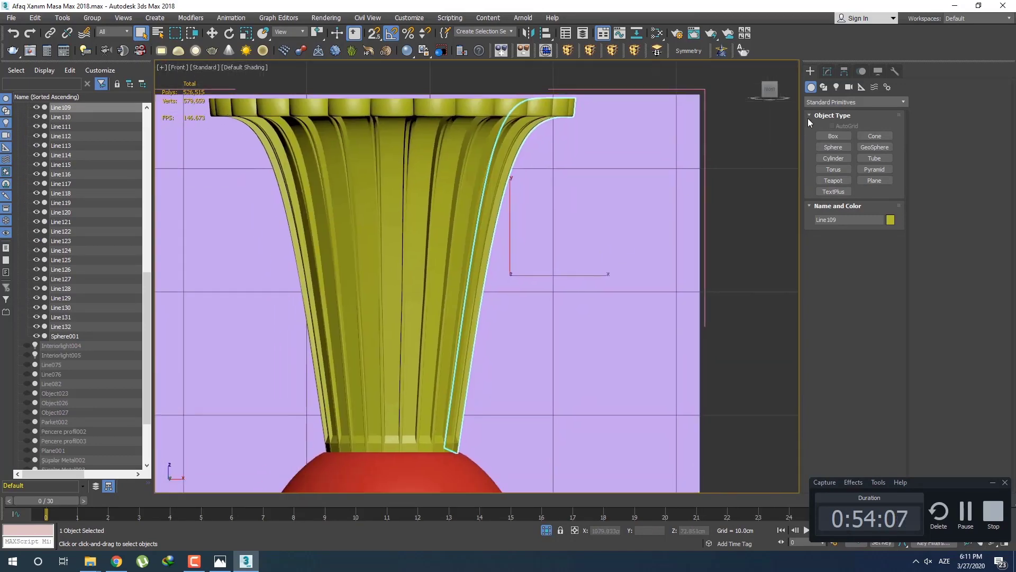
left_click(835, 73)
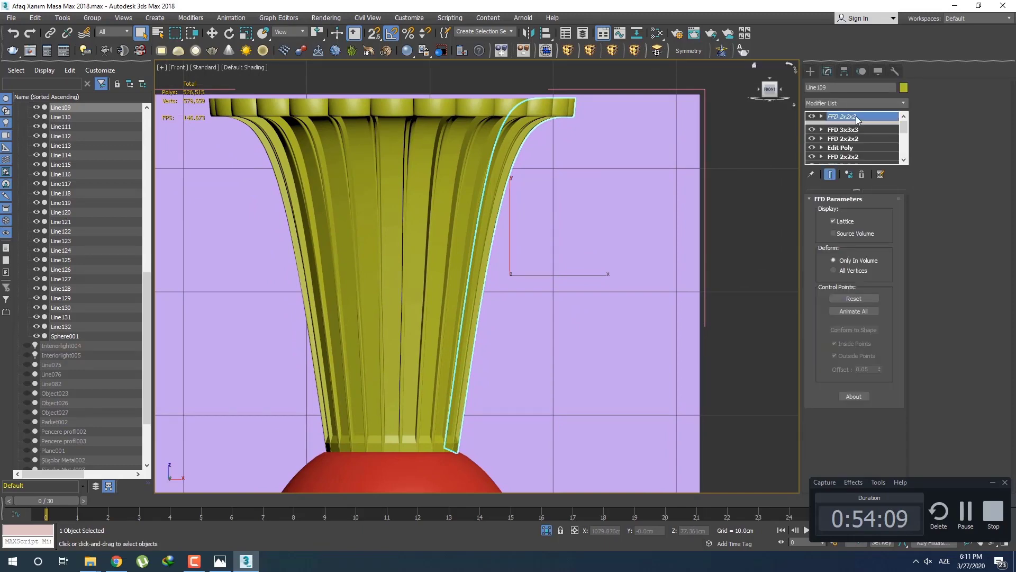
scroll(635, 190, "down", 2)
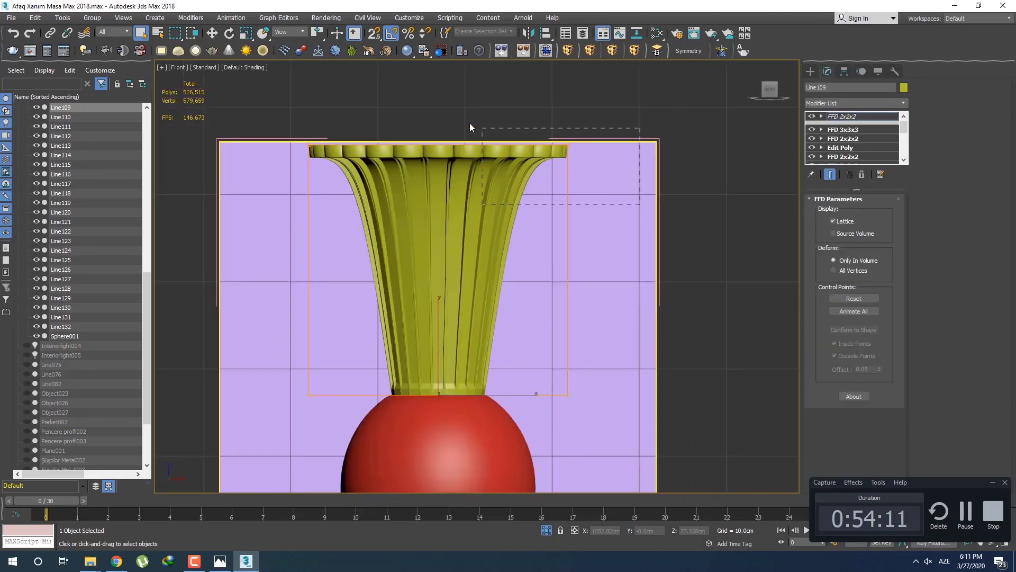
left_click_drag(470, 127, 555, 118)
key("w")
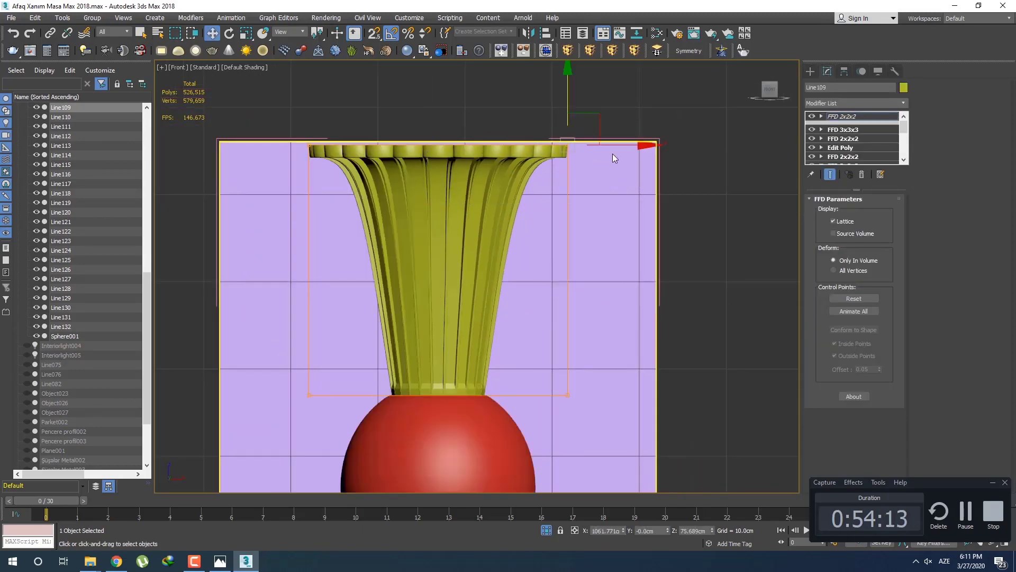
left_click_drag(617, 147, 639, 147)
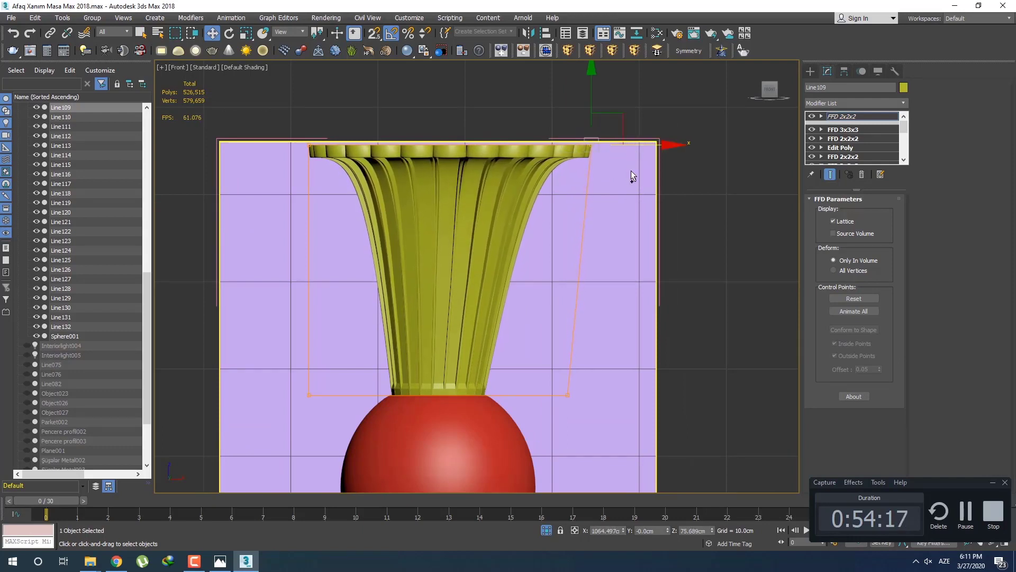
key("ctrl+z")
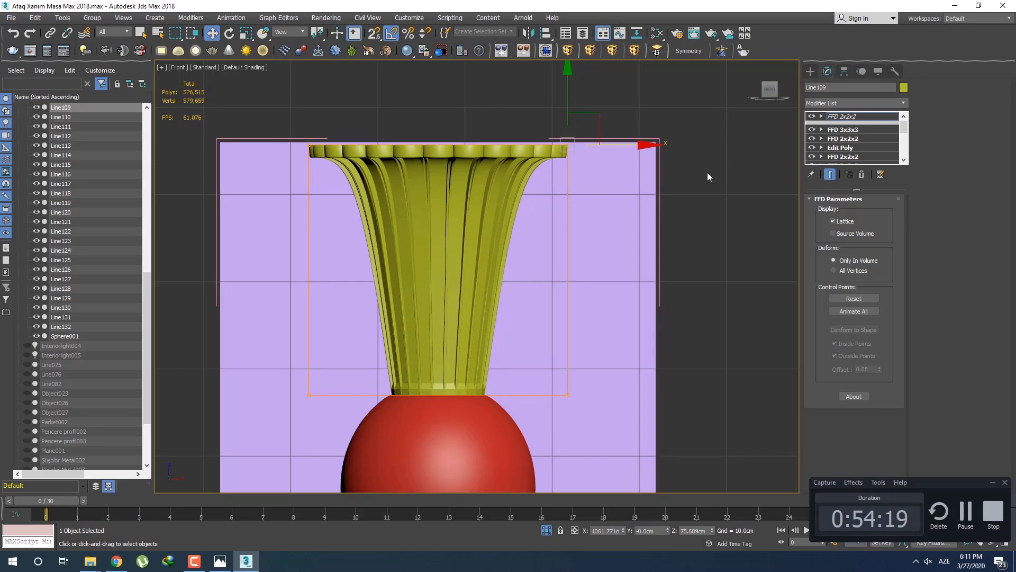
Step: Widen the rim of the upper flutes by scaling their top FFD control points outward evenly in the horizontal plane
scroll(575, 205, "down", 5)
scroll(577, 205, "up", 2)
middle_click_drag(577, 205, 540, 224, "alt")
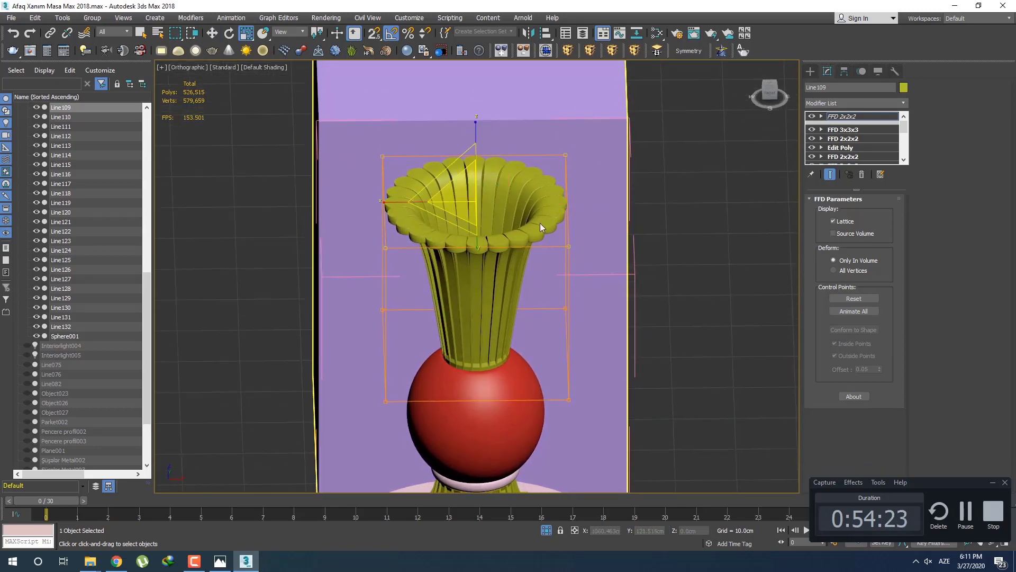
key("r")
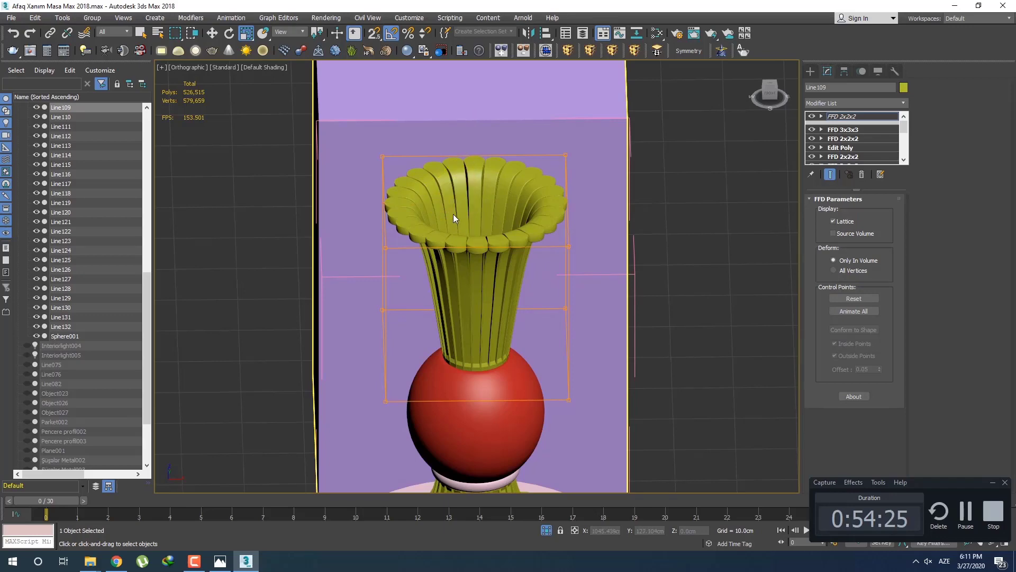
left_click_drag(453, 215, 484, 259)
middle_click_drag(484, 259, 504, 223, "alt")
key("f")
scroll(522, 260, "up", 5)
scroll(517, 246, "down", 3)
scroll(513, 243, "down", 4)
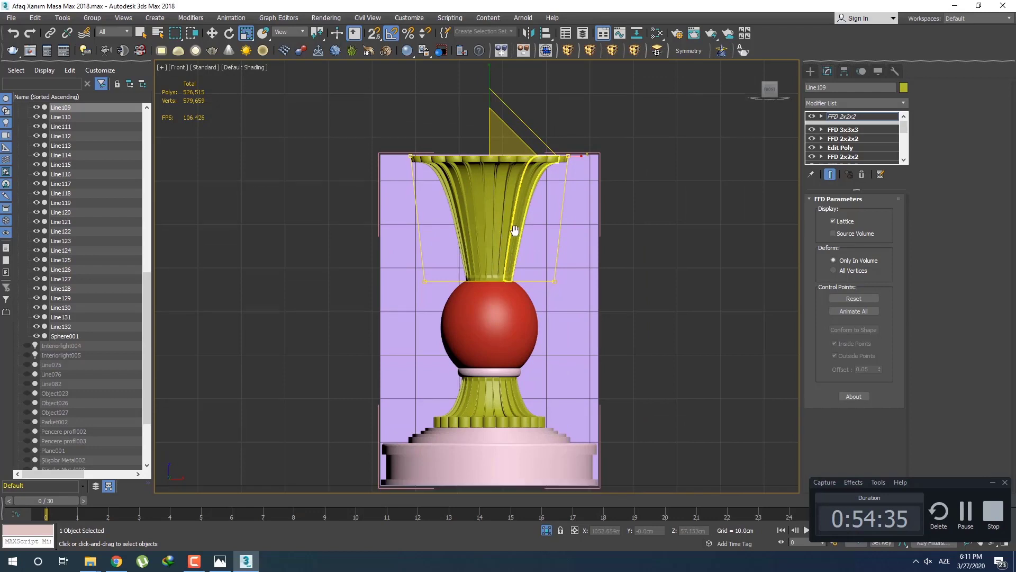
left_click(810, 72)
left_click(652, 265)
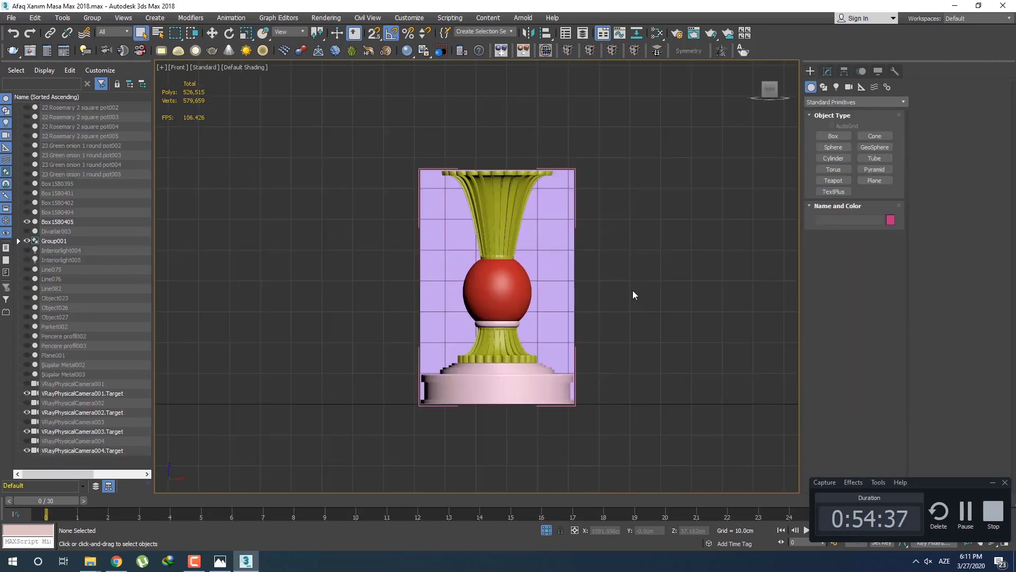
Step: Dismiss the autosave warning and compare the widened column with the reference photo
key("q")
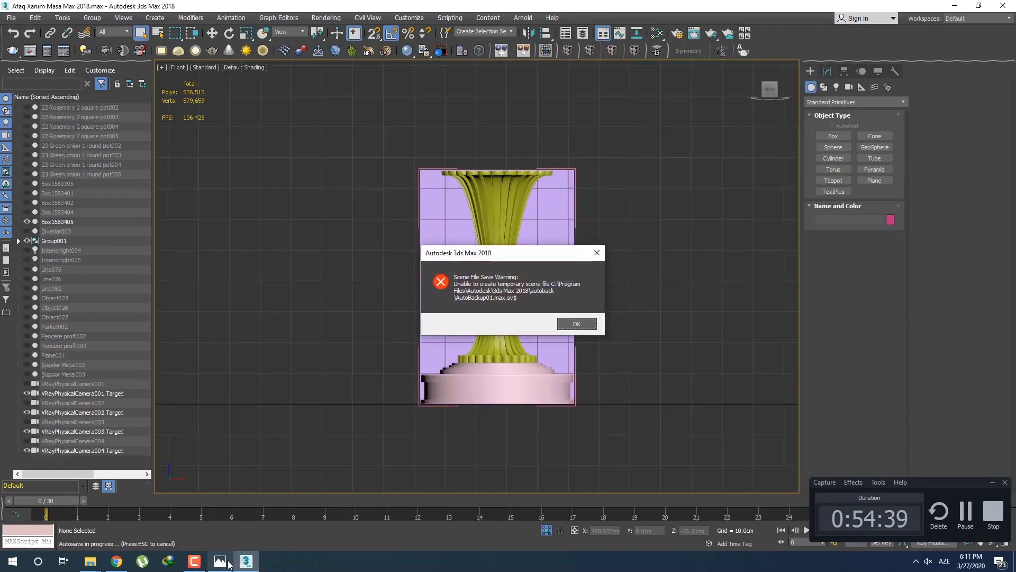
left_click(577, 324)
left_click(585, 320)
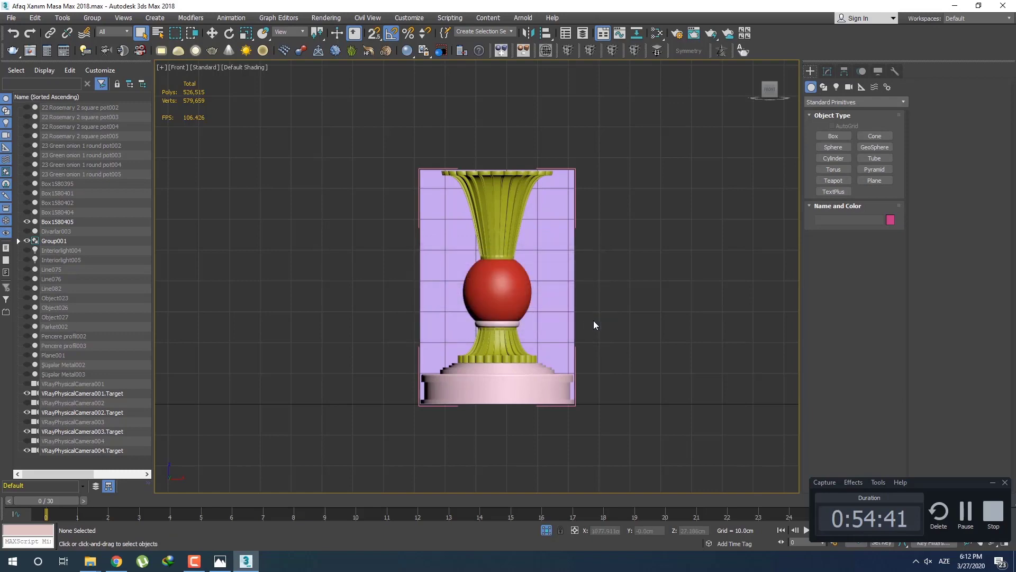
middle_click_drag(593, 320, 622, 348)
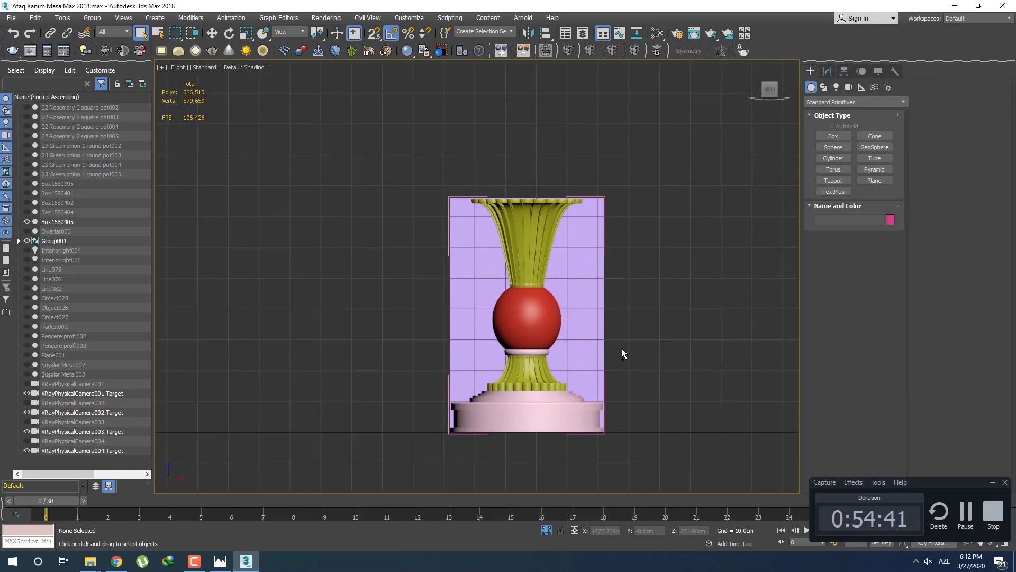
left_click(219, 563)
left_click(219, 562)
Step: Widen the red sphere horizontally in the front view to an X scale of 106.766
left_click(539, 330)
scroll(538, 330, "up", 2)
key("r")
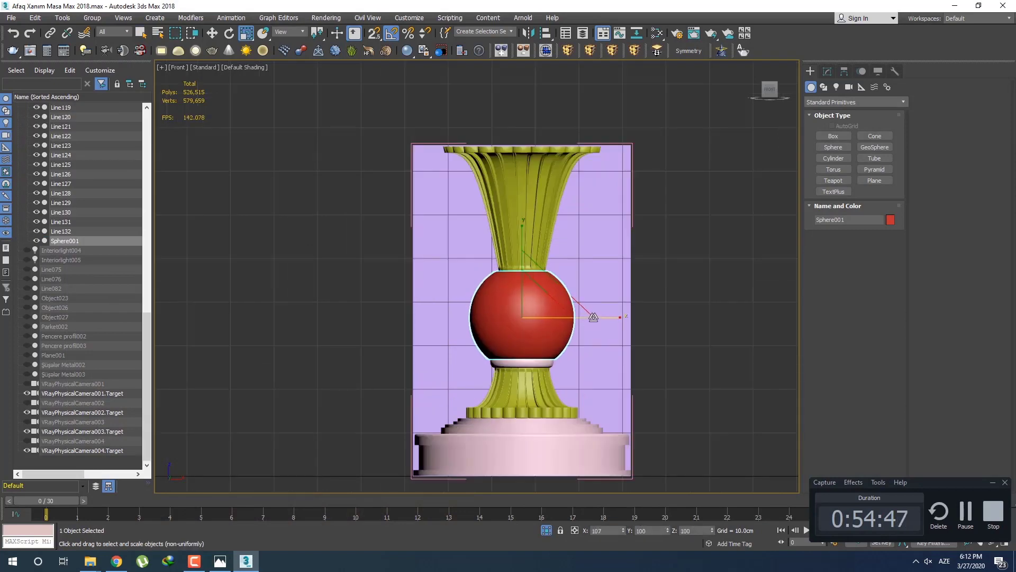
scroll(577, 328, "up", 3)
scroll(503, 344, "up", 2)
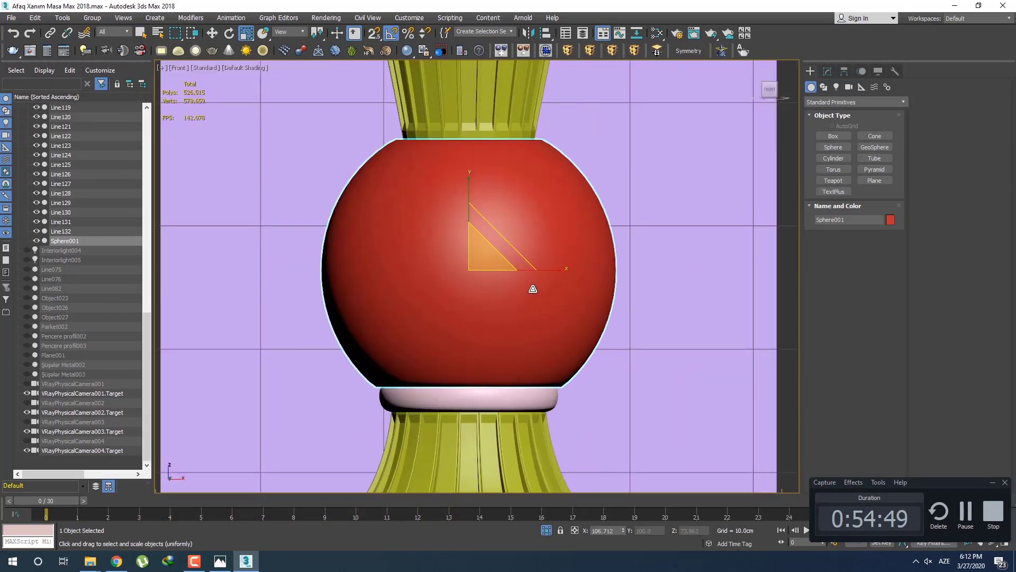
left_click_drag(546, 272, 551, 270)
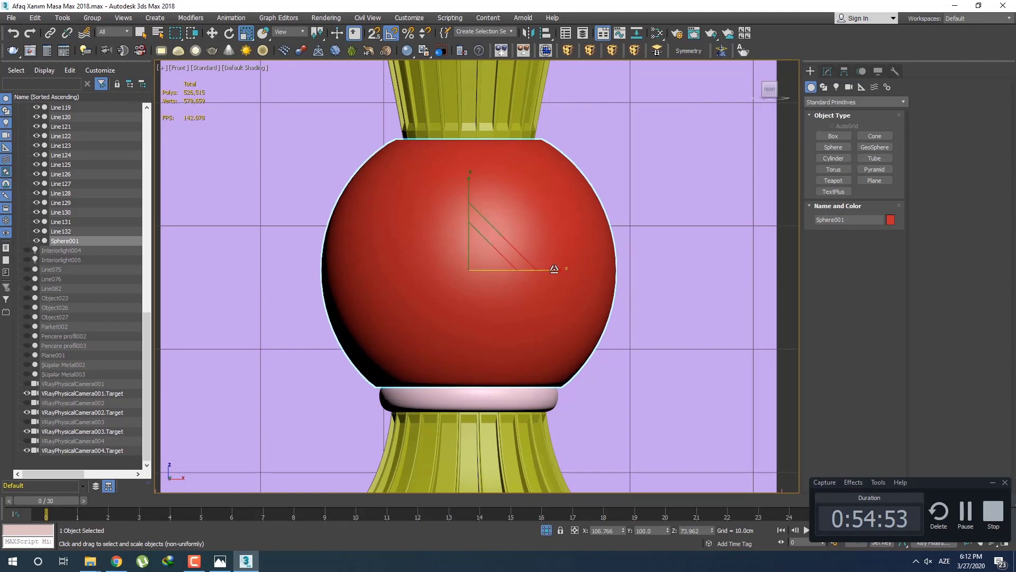
Step: Add an FFD 3x3x3 modifier to the red sphere and scale its top control points inward
left_click(587, 52)
scroll(646, 176, "down", 4)
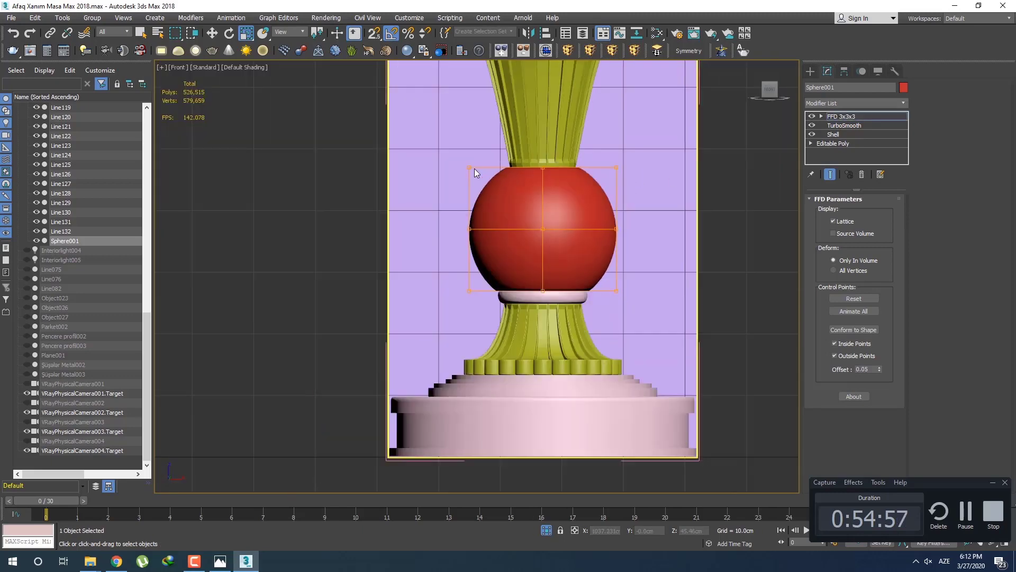
left_click_drag(719, 190, 718, 190)
scroll(586, 173, "up", 3)
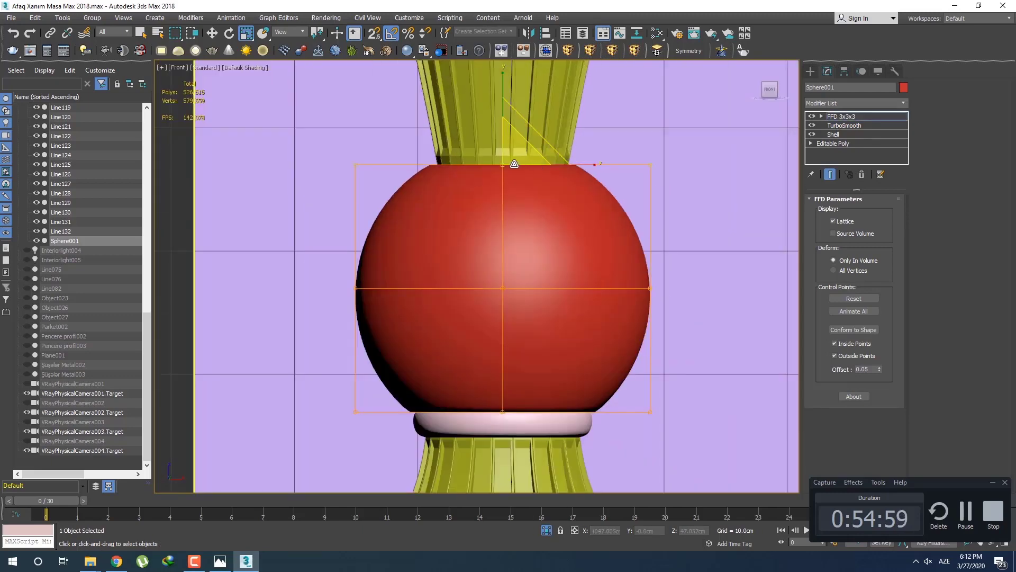
left_click_drag(511, 163, 495, 167)
Step: Scale the red sphere's bottom row of FFD control points inward to about 94%
scroll(540, 209, "down", 2)
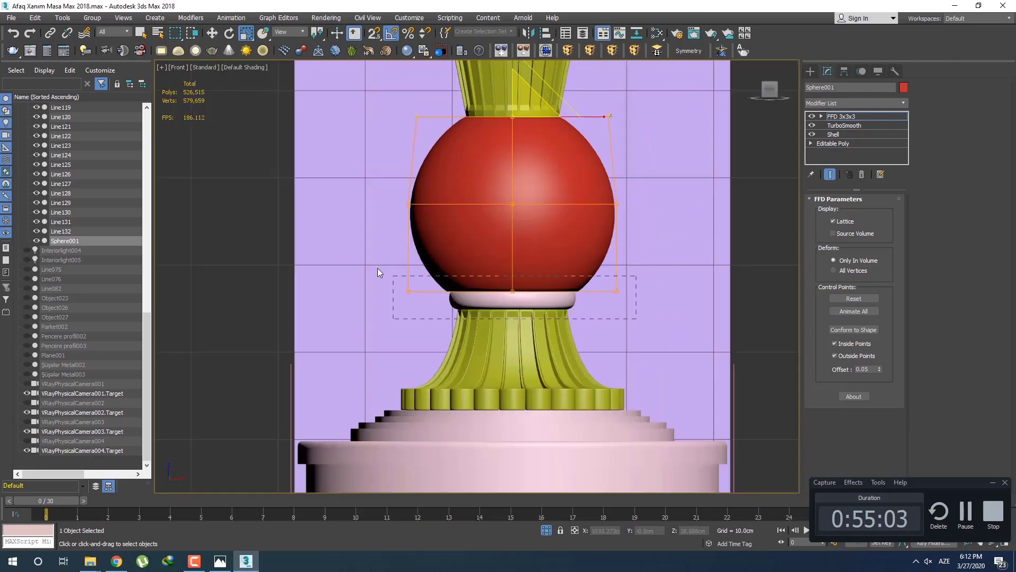
left_click_drag(377, 268, 393, 275)
scroll(540, 307, "up", 3)
left_click_drag(490, 256, 478, 260)
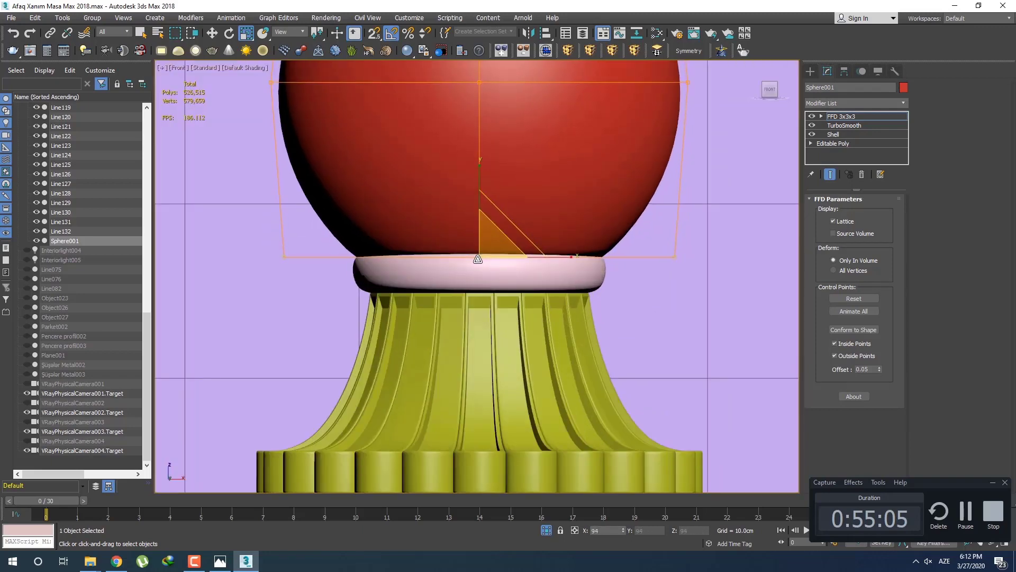
Step: Isolate the sphere in the top wireframe view, check how round its outline is, and end the isolation
scroll(481, 259, "up", 2)
key("t")
key("F3")
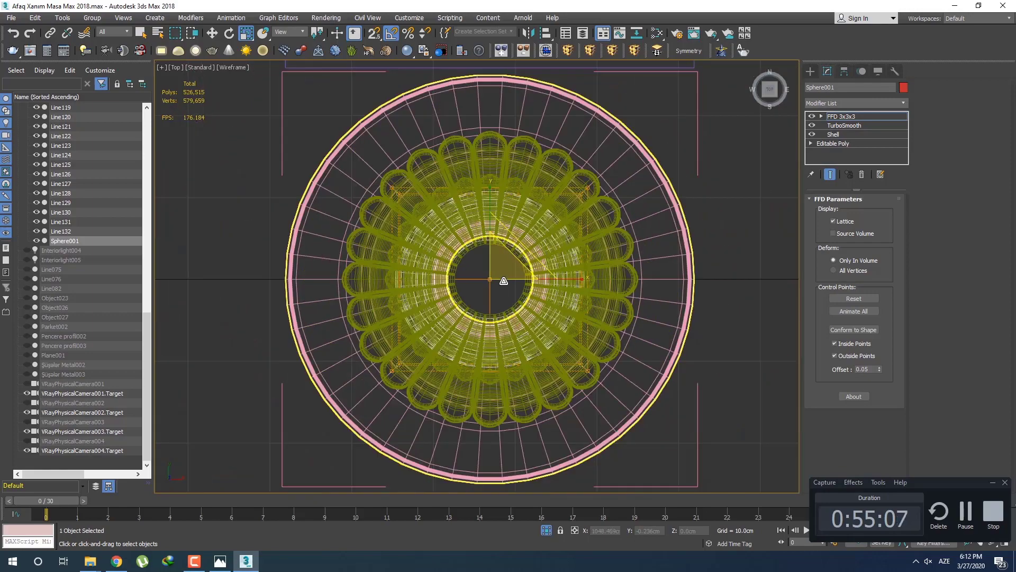
key("alt+q")
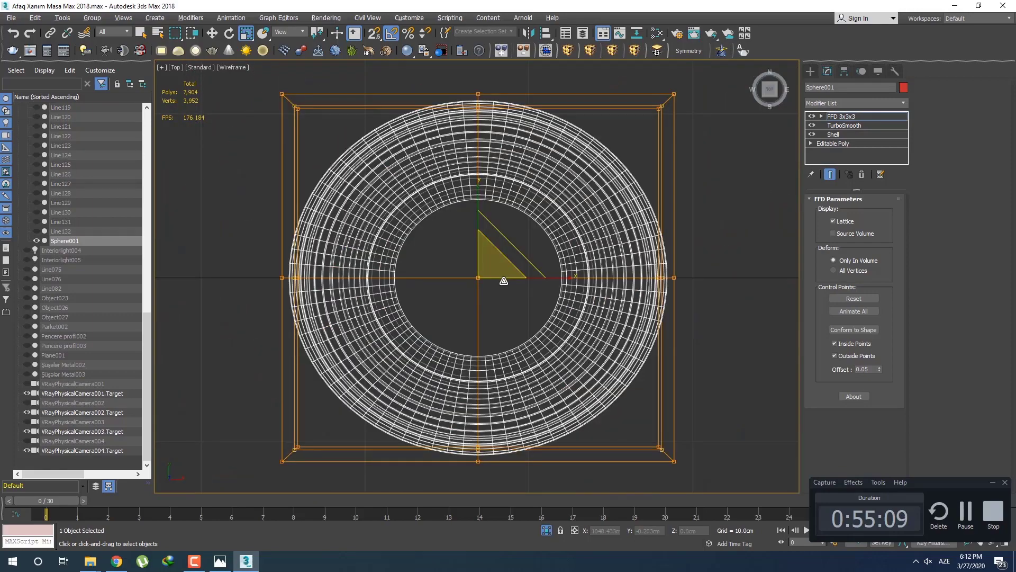
scroll(503, 281, "down", 2)
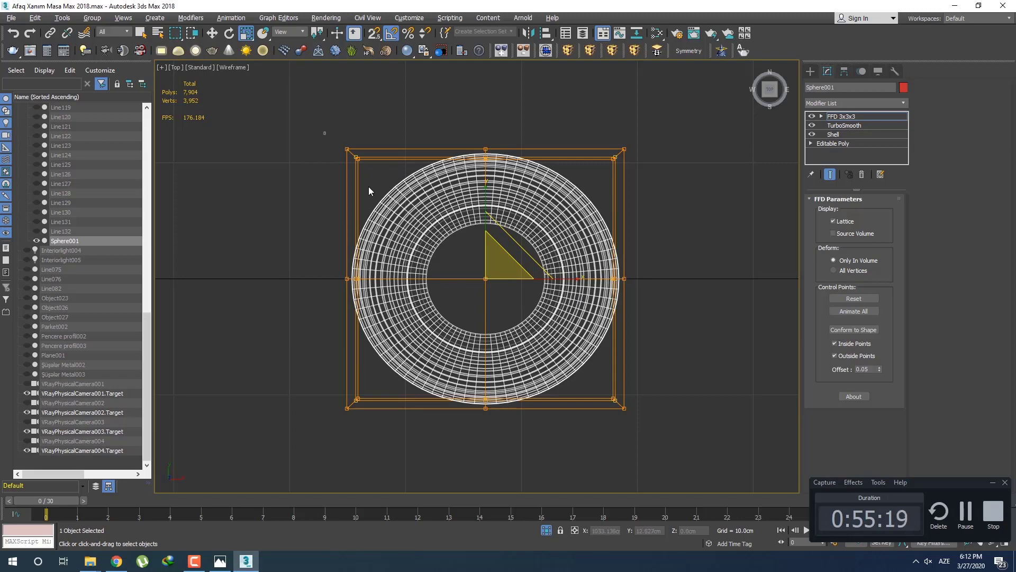
left_click_drag(324, 132, 681, 449)
left_click(810, 71)
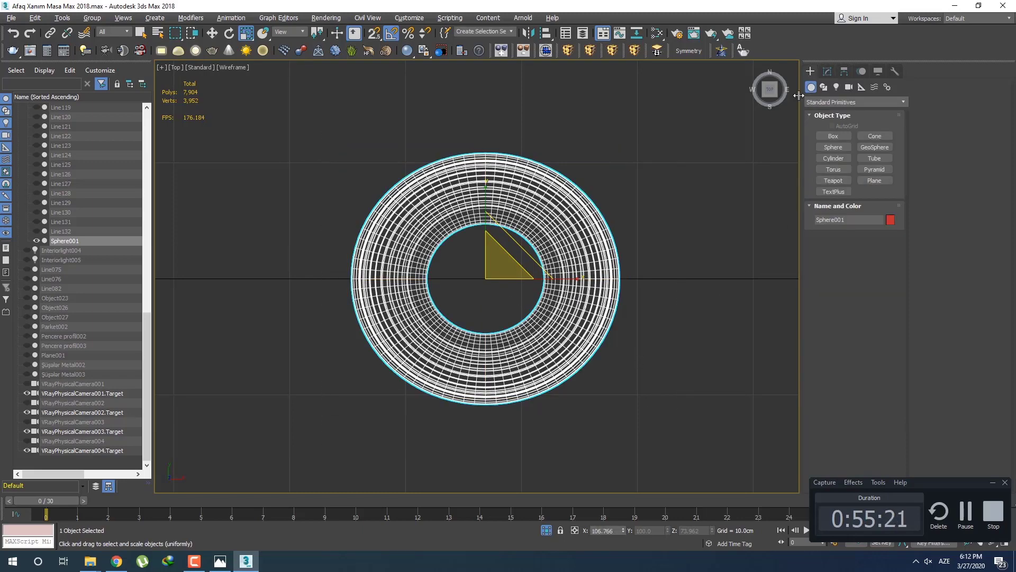
scroll(530, 315, "down", 3)
right_click(532, 312)
left_click(564, 260)
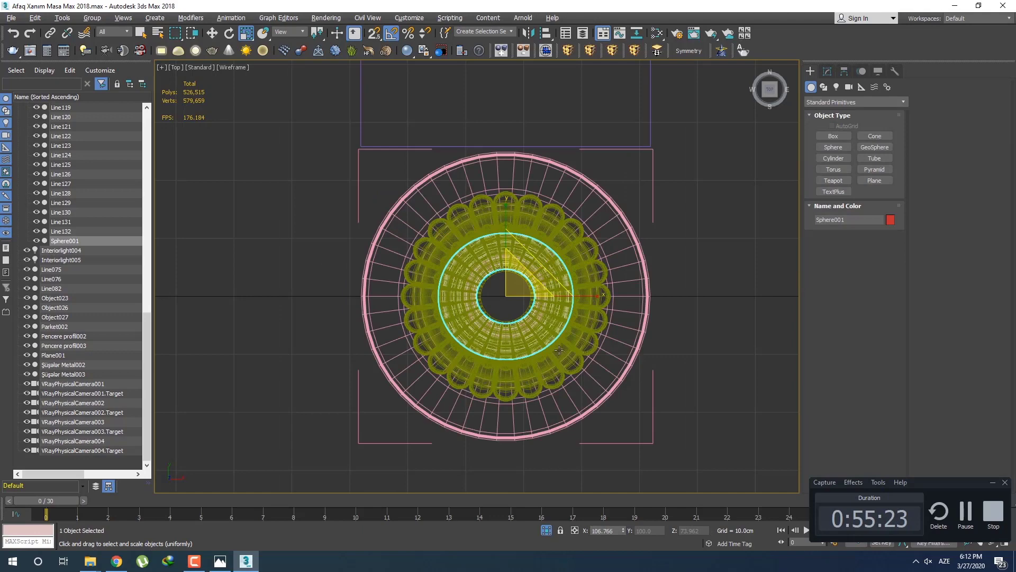
Step: Inspect the whole column's wireframe from the top and the left, and reselect the sphere for a closer look
scroll(598, 384, "down", 2)
left_click_drag(675, 450, 416, 236)
key("z")
scroll(540, 295, "down", 3)
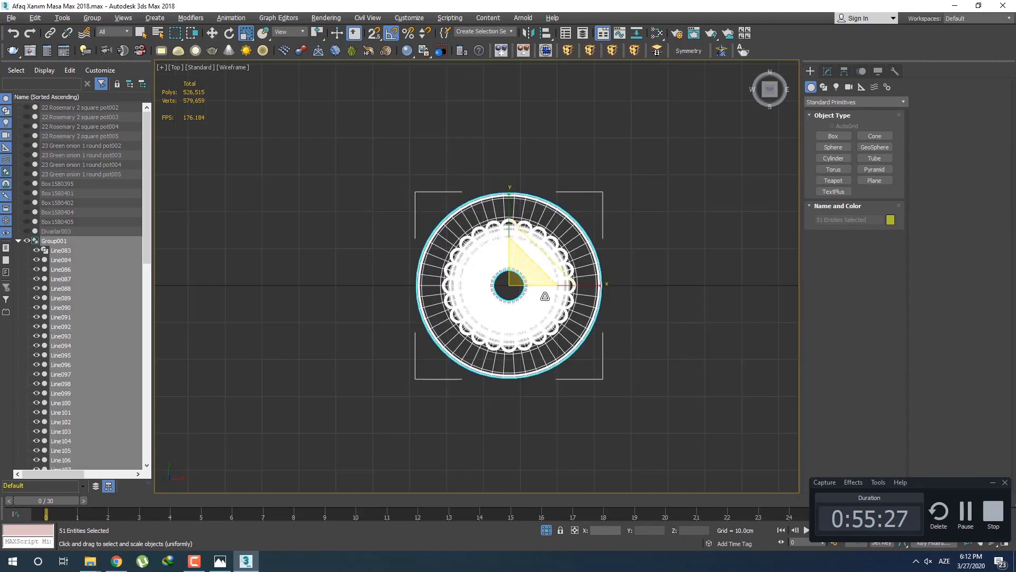
key("l")
left_click(568, 304)
scroll(499, 233, "up", 3)
middle_click_drag(483, 142, 513, 270)
left_click(499, 232)
scroll(513, 273, "up", 4)
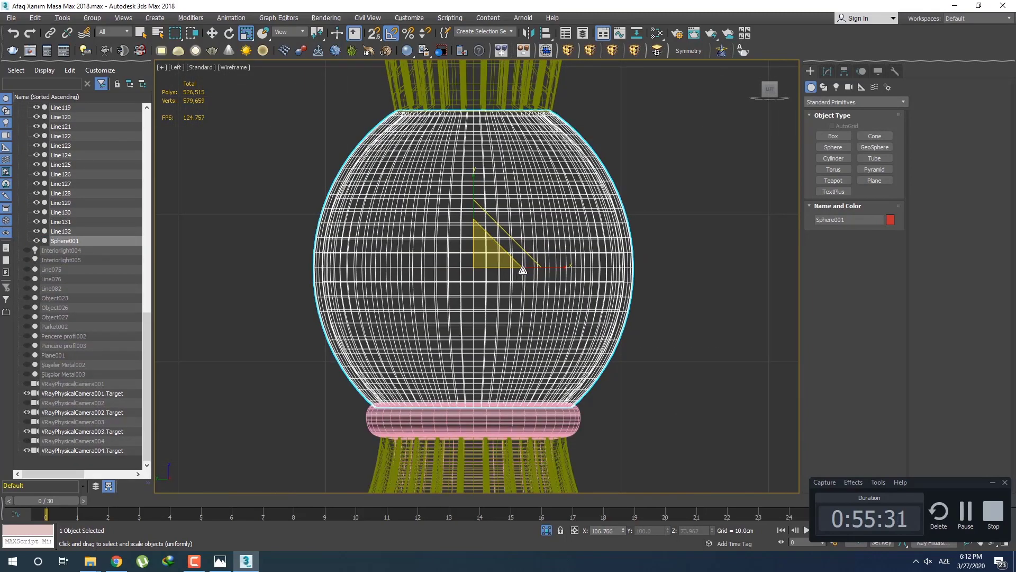
Step: Save the scene and reduce the sphere's X scale to 98.782 in the top view to make its outline round
key("t")
scroll(501, 281, "up", 4)
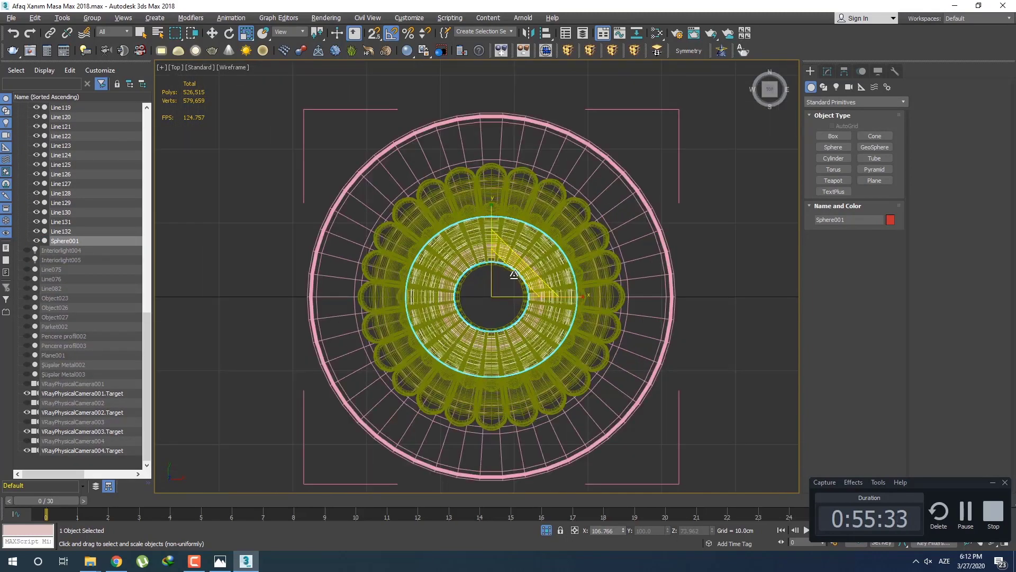
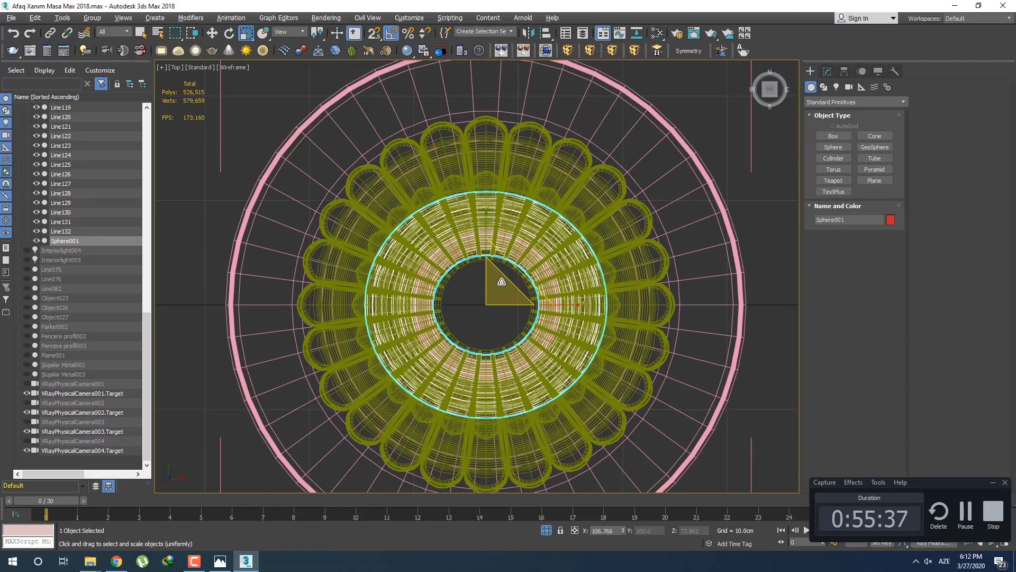
key("ctrl+s")
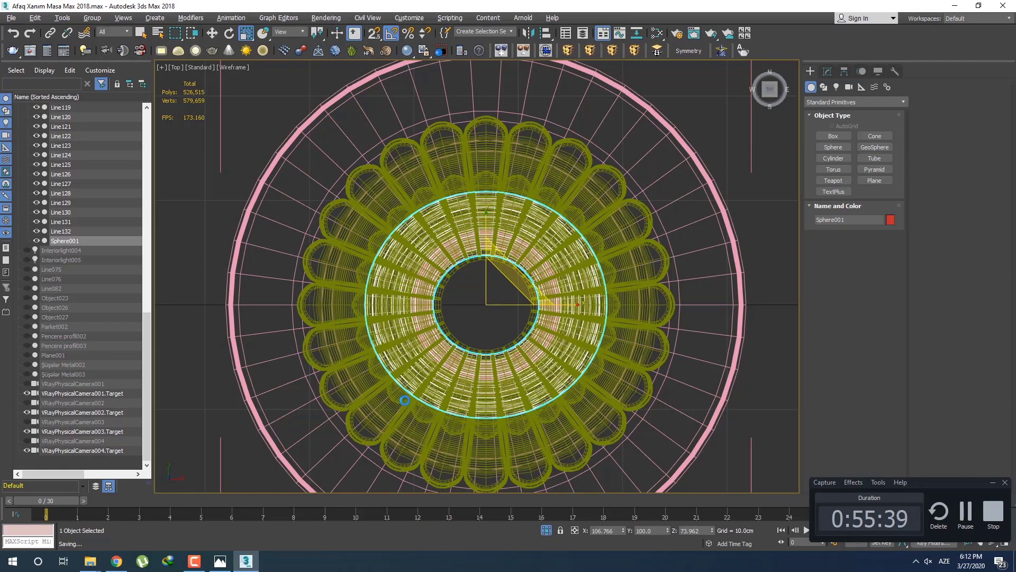
left_click(117, 561)
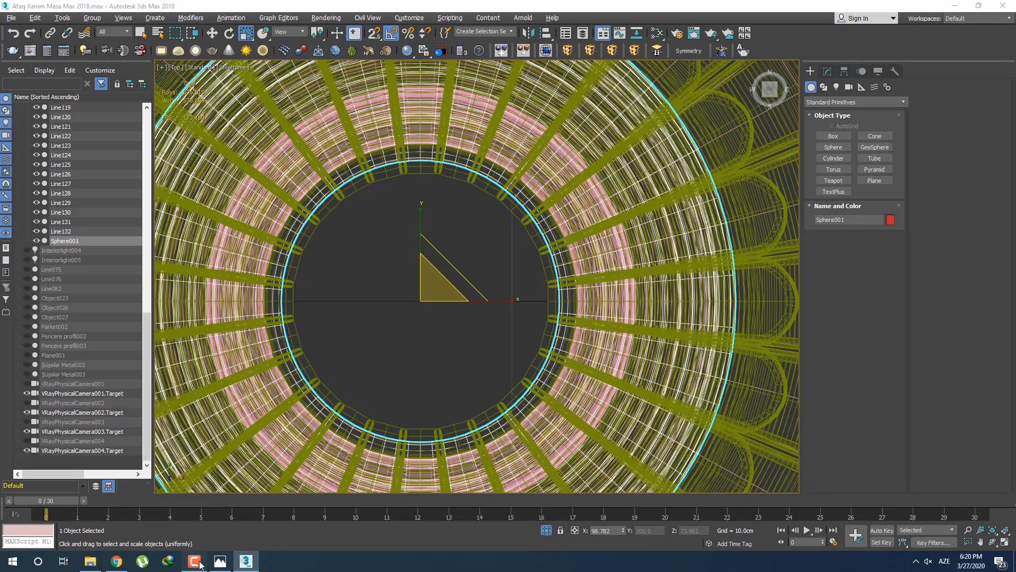
Step: Examine the sphere's proportions in the front view and compare them with the reference photo
scroll(395, 357, "down", 3)
key("q")
scroll(414, 352, "down", 4)
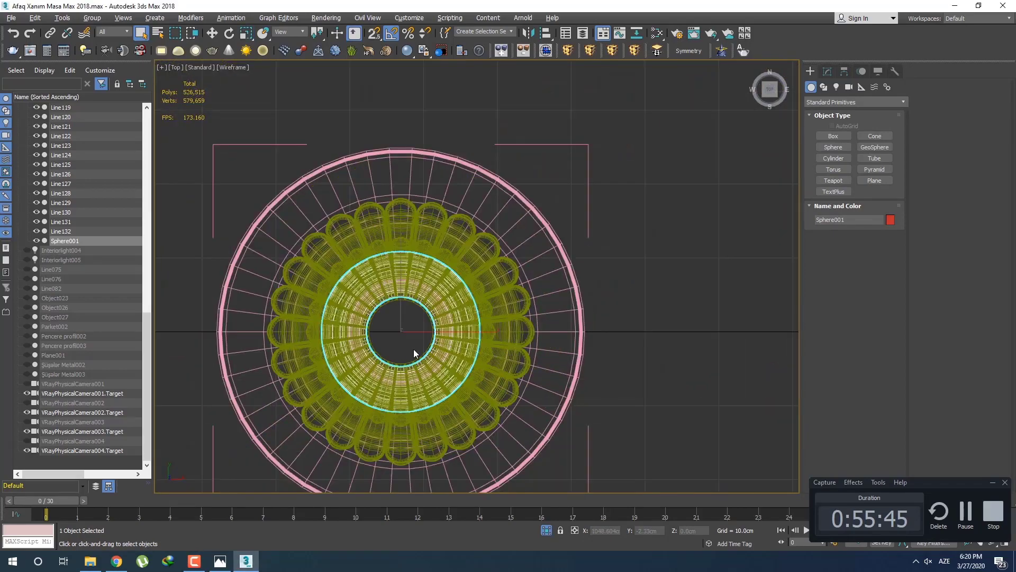
key("f")
scroll(423, 352, "down", 9)
middle_click_drag(430, 352, 429, 317)
scroll(429, 317, "up", 4)
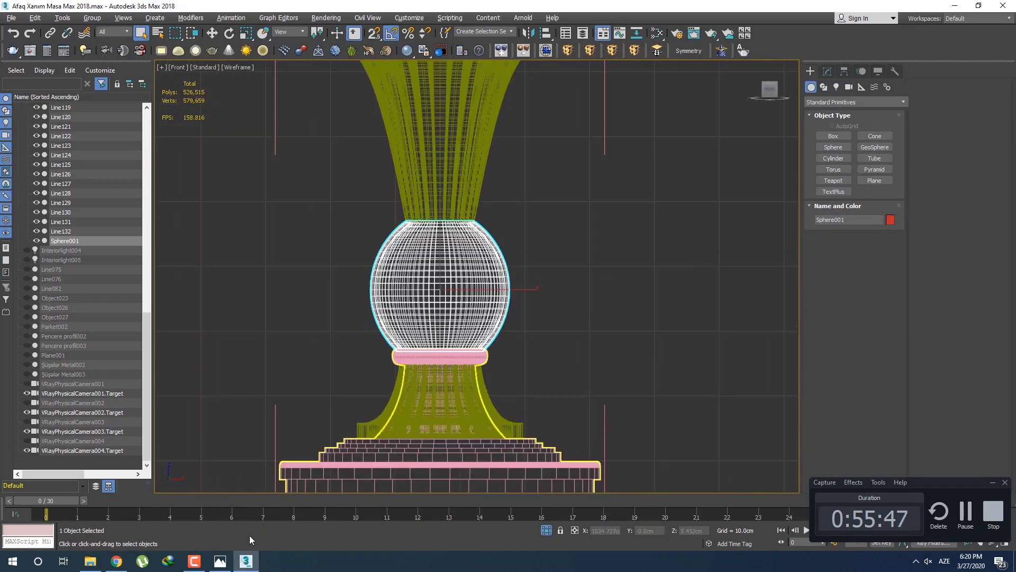
left_click(221, 562)
left_click(225, 565)
Step: Widen the sphere's belly by scaling the middle row of its FFD 3x3x3 control points outward horizontally
mouse_move(445, 321)
middle_mouse_down()
mouse_move(448, 300)
mouse_move(454, 318)
middle_mouse_up()
key("r")
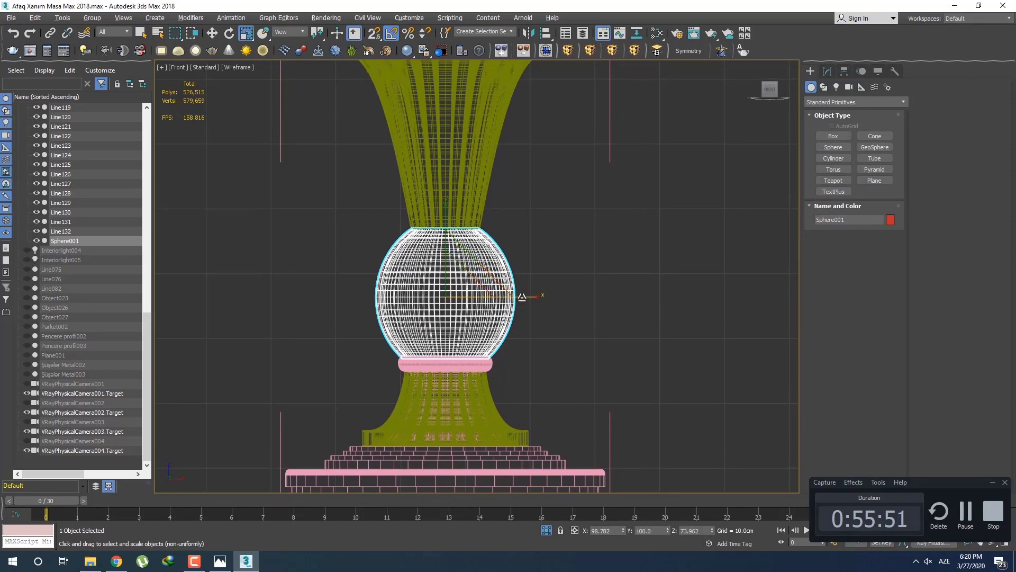
left_click(828, 71)
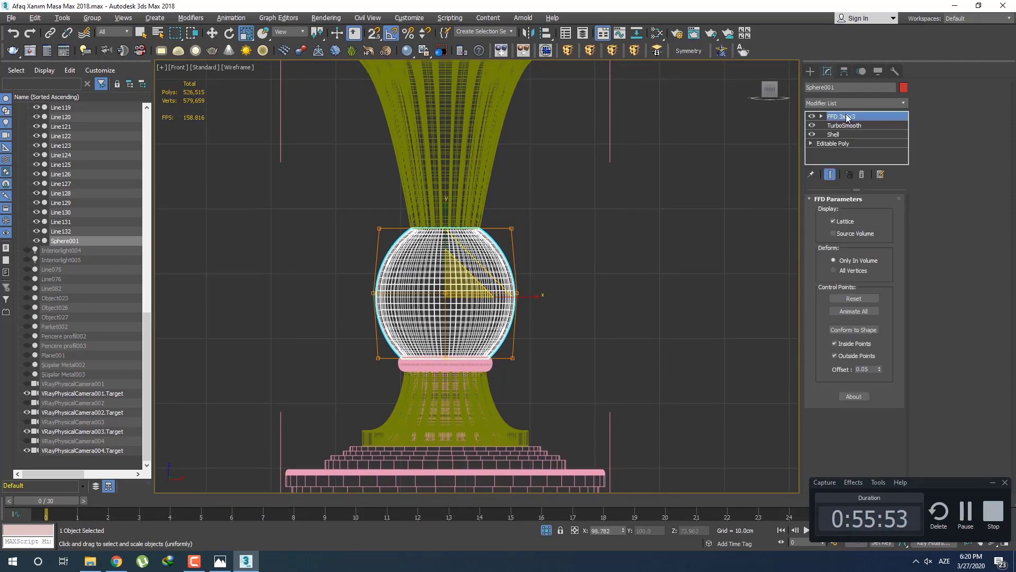
left_click_drag(665, 320, 666, 320)
left_click_drag(524, 292, 539, 292)
left_click(810, 71)
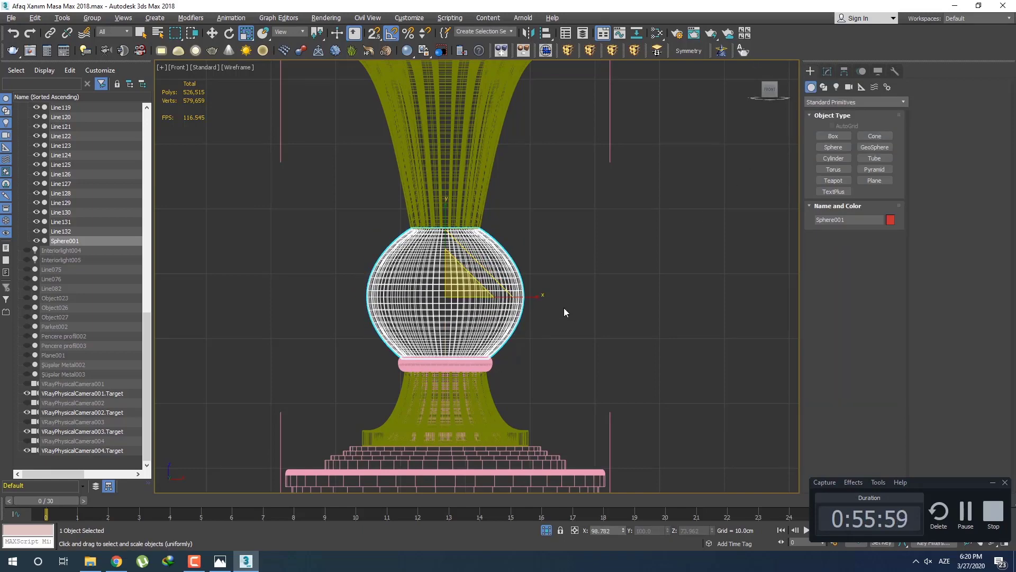
Step: Add an FFD(box) modifier to the sphere and set its length, width and height to 5 points each
scroll(522, 296, "up", 4)
left_click(557, 287)
scroll(561, 288, "down", 2)
middle_click_drag(575, 286, 614, 300)
left_click(450, 311)
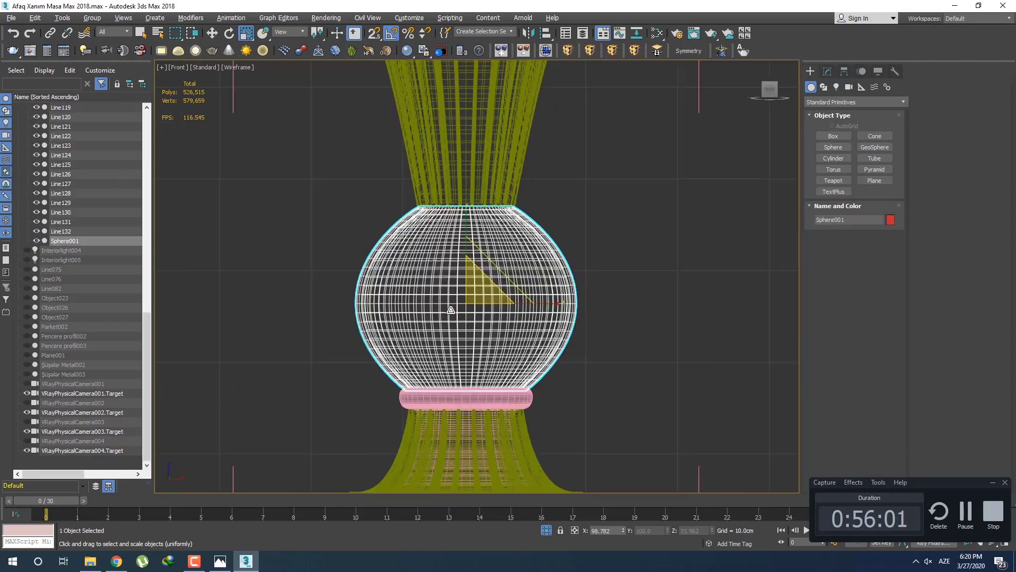
middle_click_drag(484, 283, 473, 272)
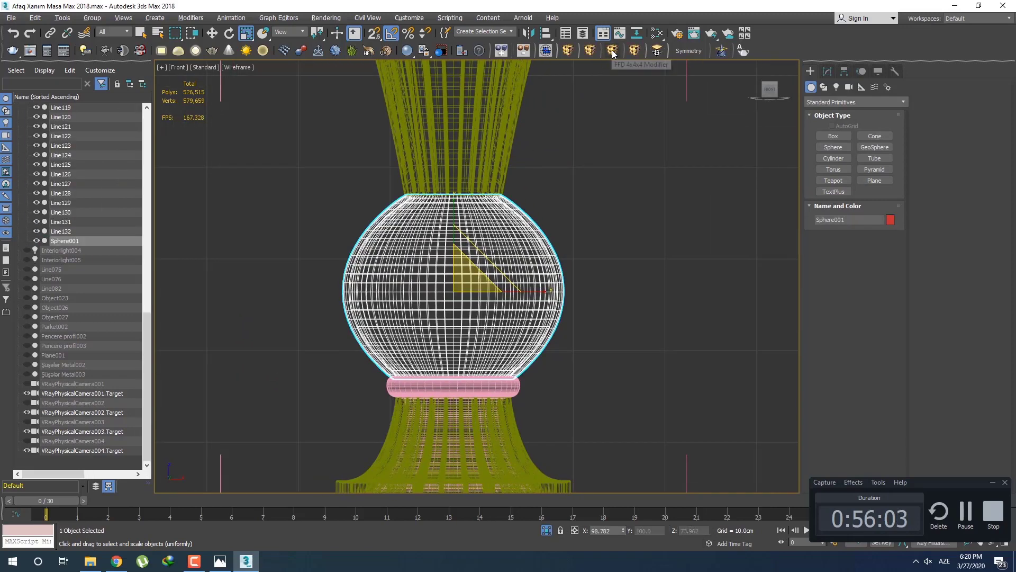
left_click(635, 52)
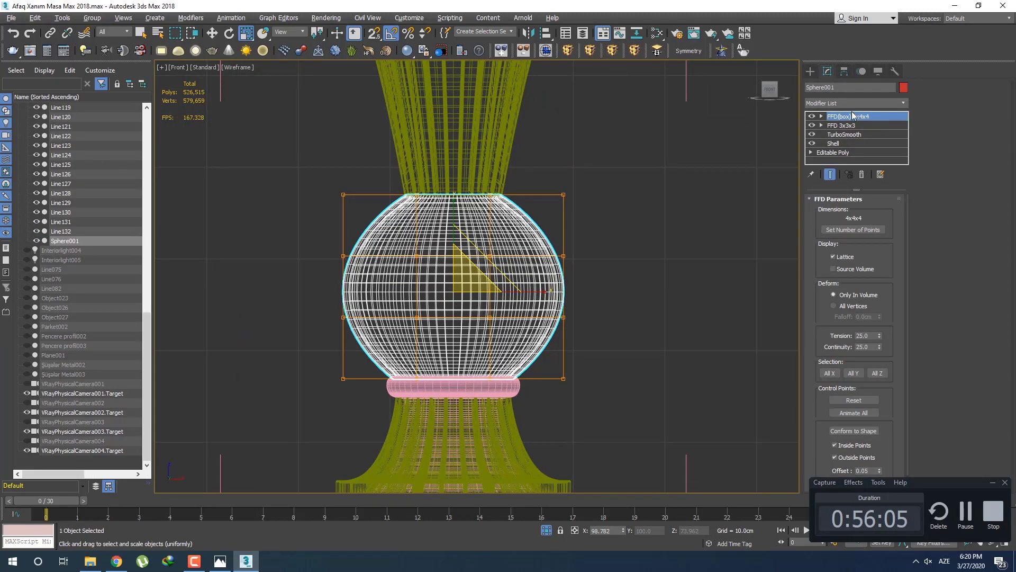
key("1")
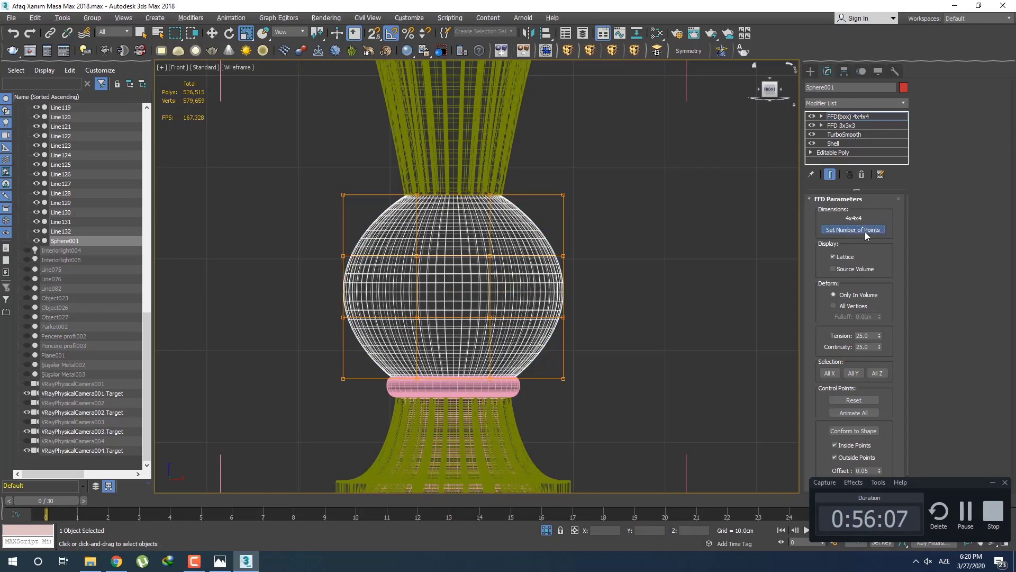
left_click(865, 230)
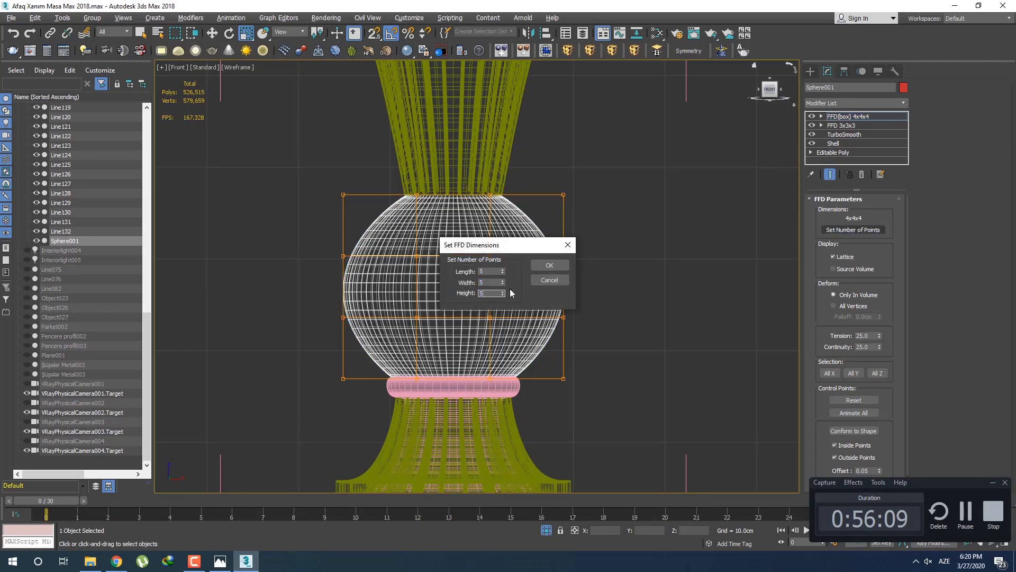
left_click(546, 266)
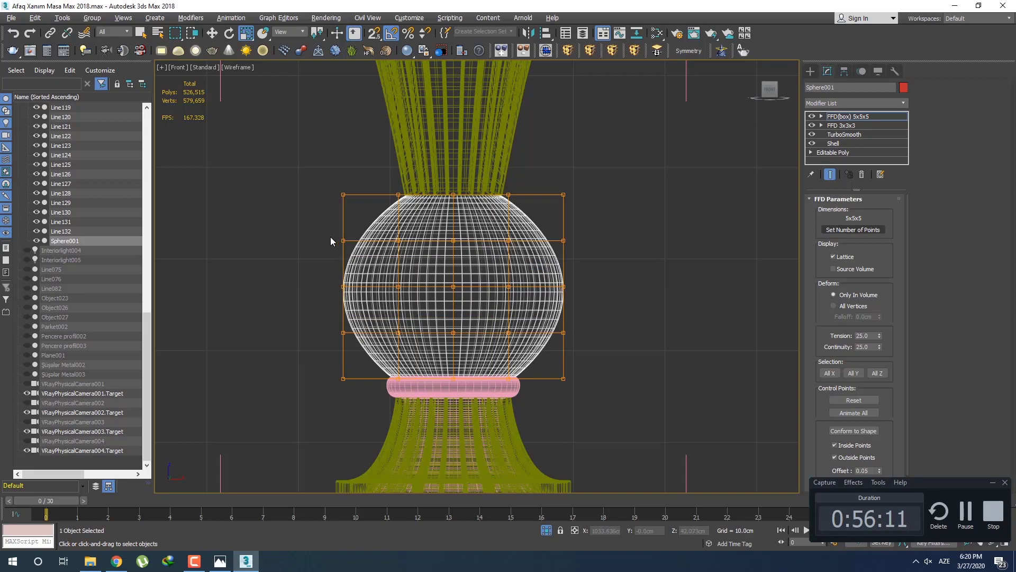
Step: Spread the sphere's second and fourth rows of FFD(box) control points slightly apart vertically
left_click_drag(628, 249, 629, 250)
left_click_drag(323, 317, 324, 316)
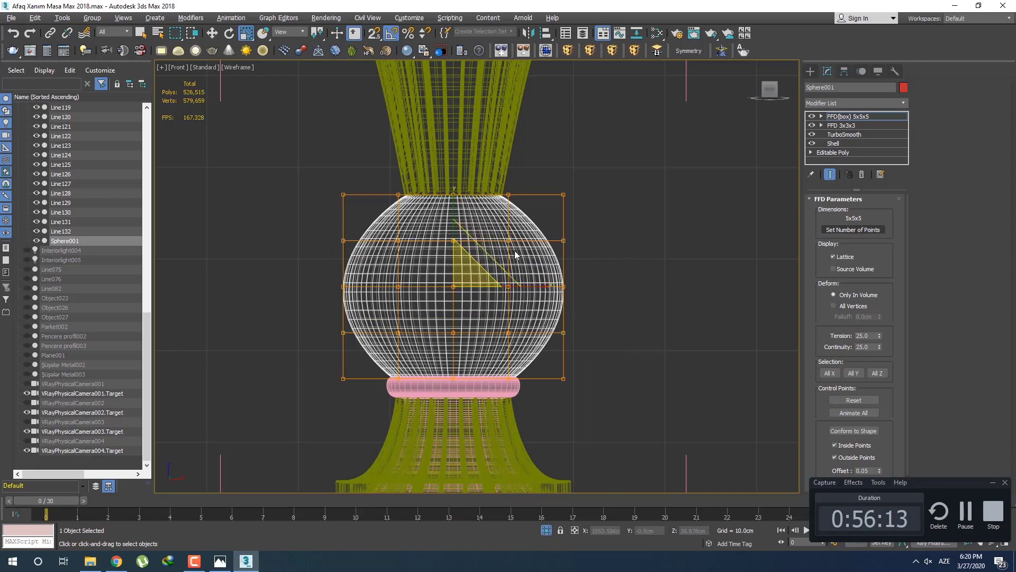
left_click_drag(453, 204, 454, 203)
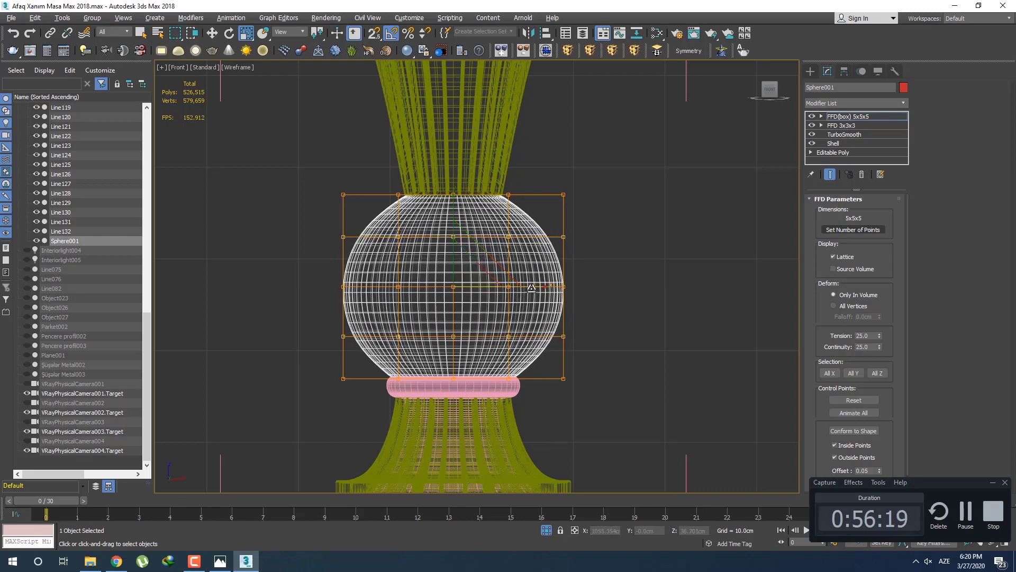
left_click_drag(533, 287, 532, 287)
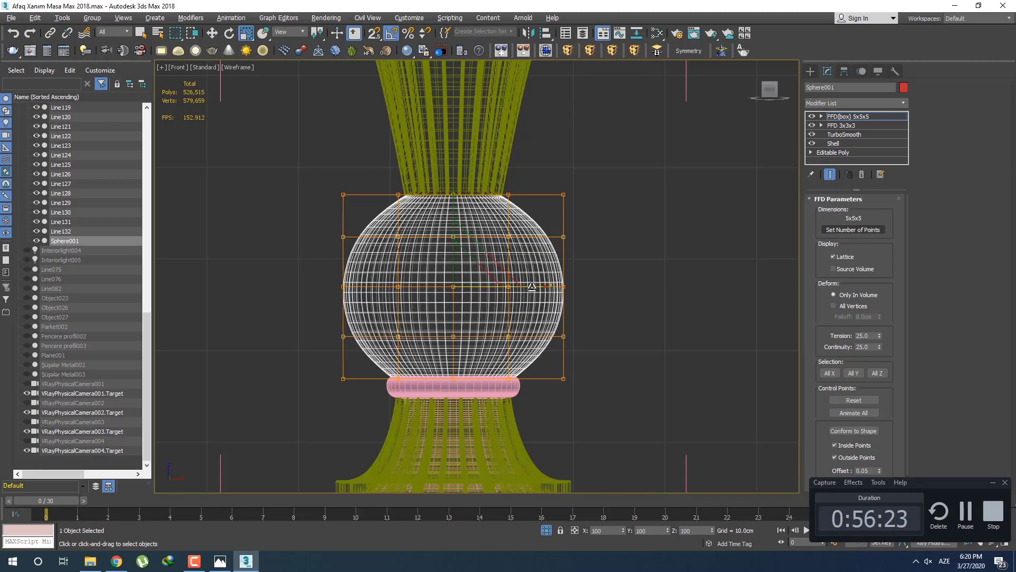
left_click(810, 71)
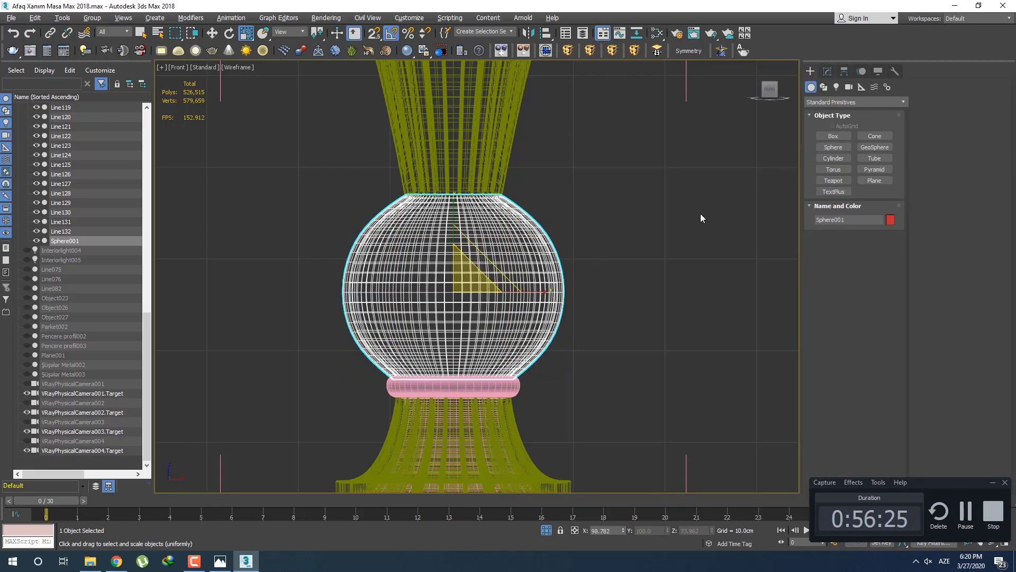
Step: Undo the vertical spreading of the sphere's second and fourth rows of FFD(box) control points
left_click(827, 72)
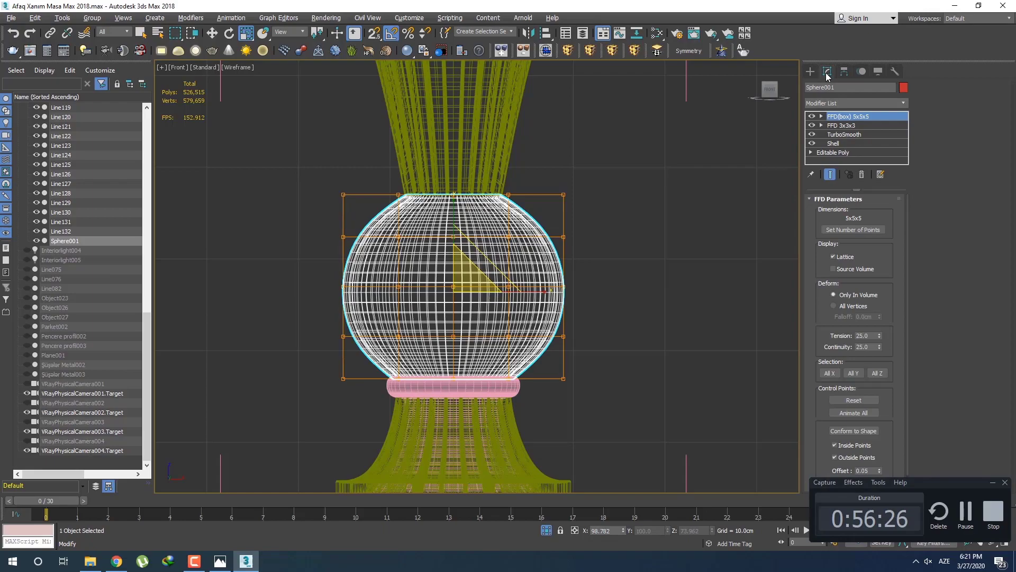
left_click(847, 116)
scroll(516, 294, "up", 2)
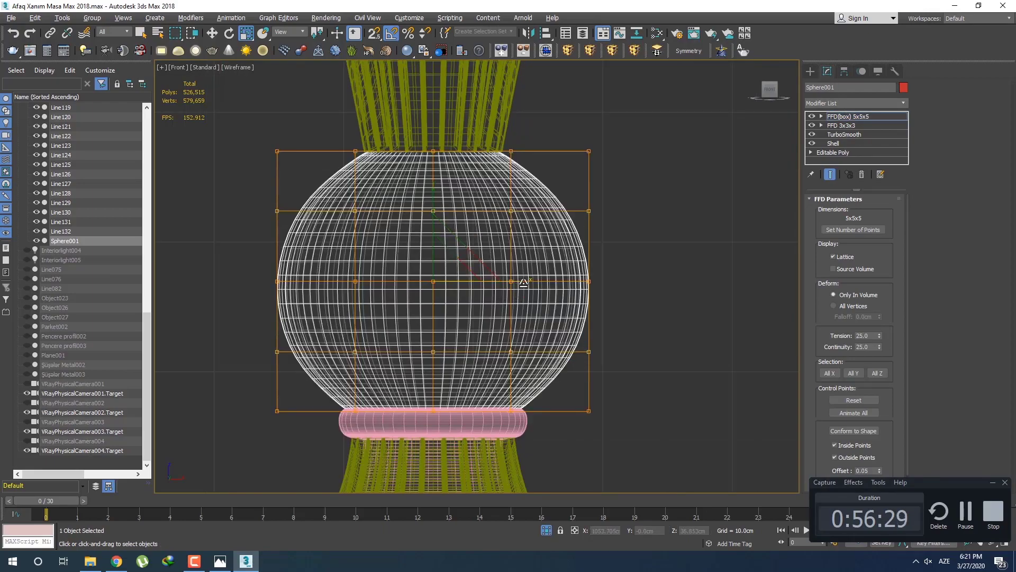
scroll(524, 282, "down", 3)
key("ctrl+z")
key("ctrl+z")
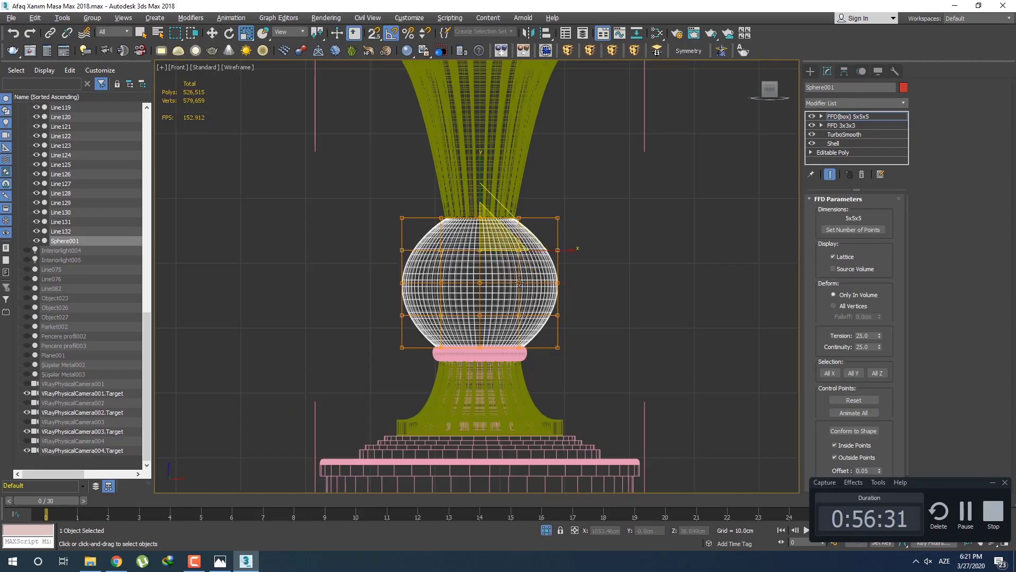
middle_click_drag(519, 282, 504, 304, "alt")
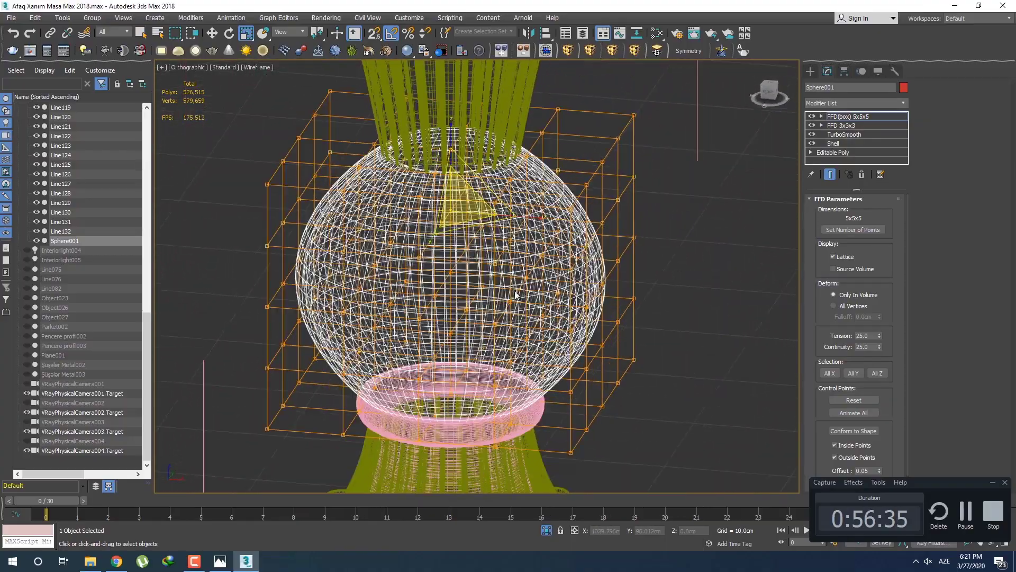
key("f")
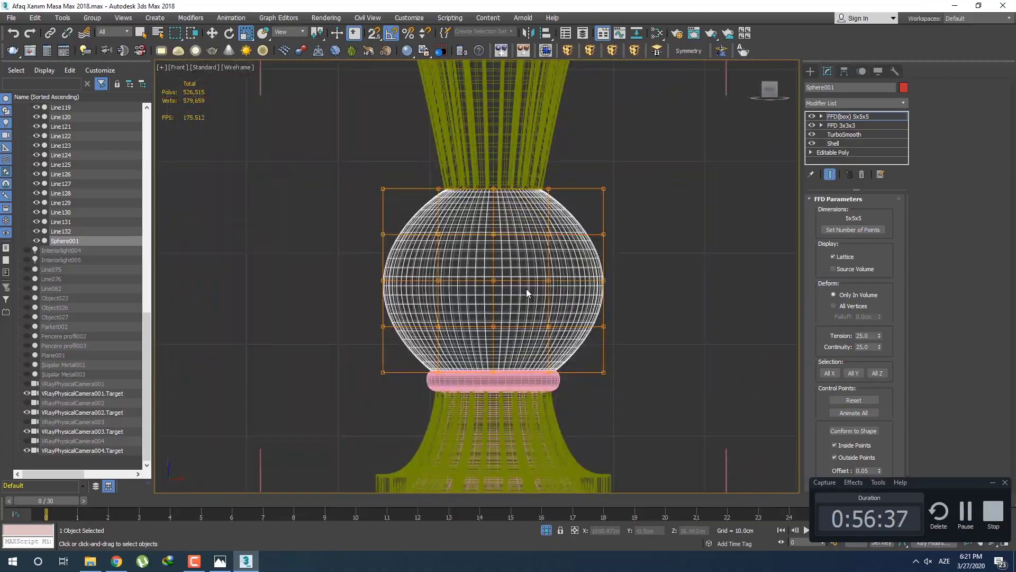
Step: Undo the sphere's FFD(box) modifier and the earlier horizontal widening made with its FFD 3x3x3 control points
key("ctrl+z")
middle_click_drag(531, 293, 495, 293)
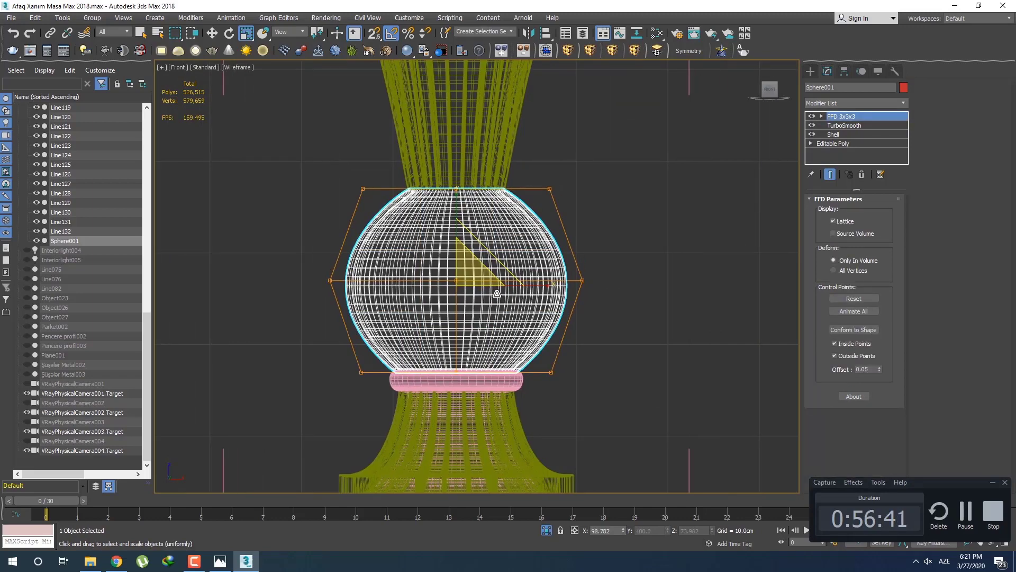
key("ctrl+z")
left_click(497, 289)
key("ctrl+z")
key("ctrl+z")
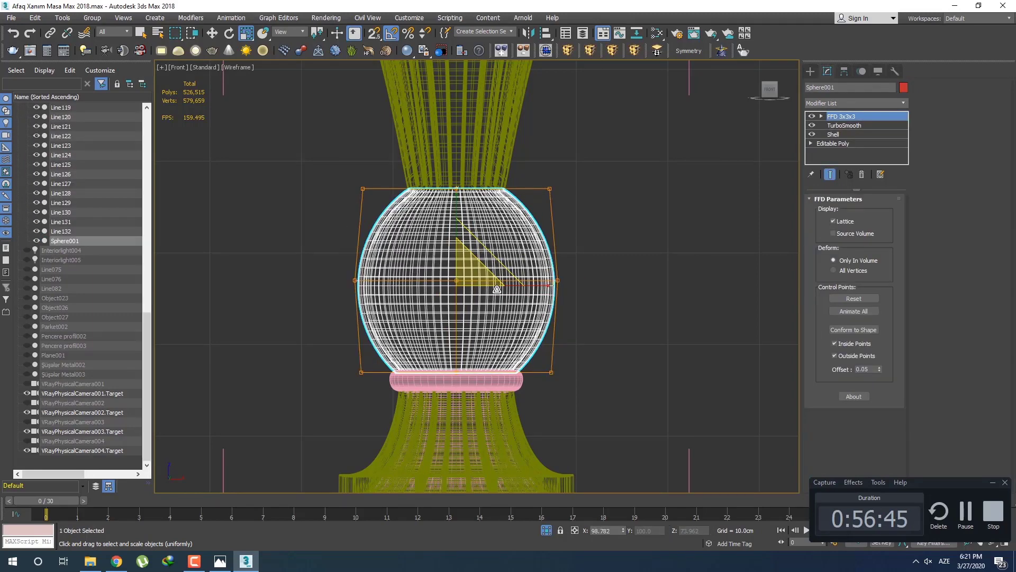
key("ctrl+z")
key("ctrl+z")
key("ctrl+z")
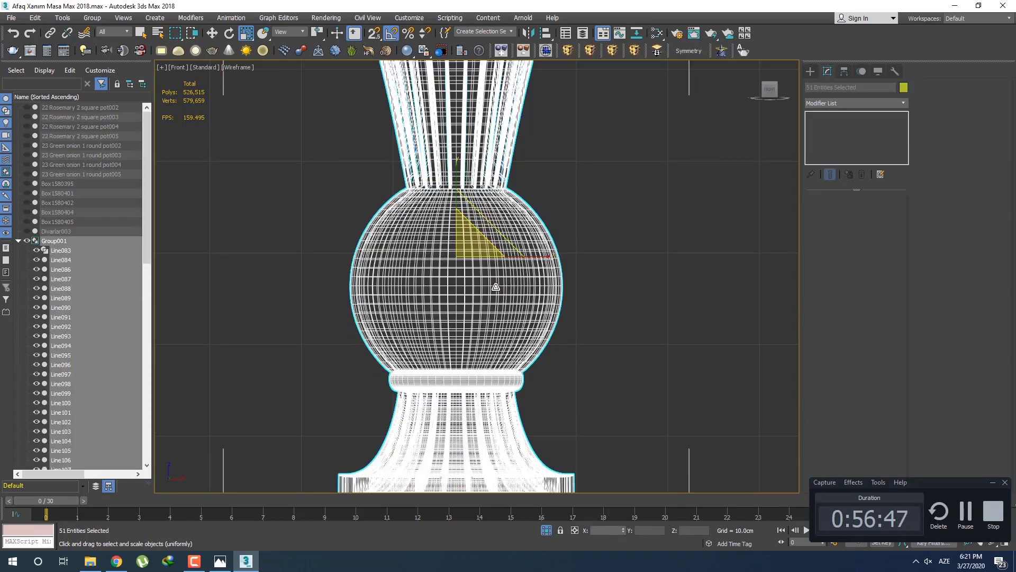
key("ctrl+z")
Step: Check the sphere's roundness in the top view and undo its horizontal non-uniform scaling
key("t")
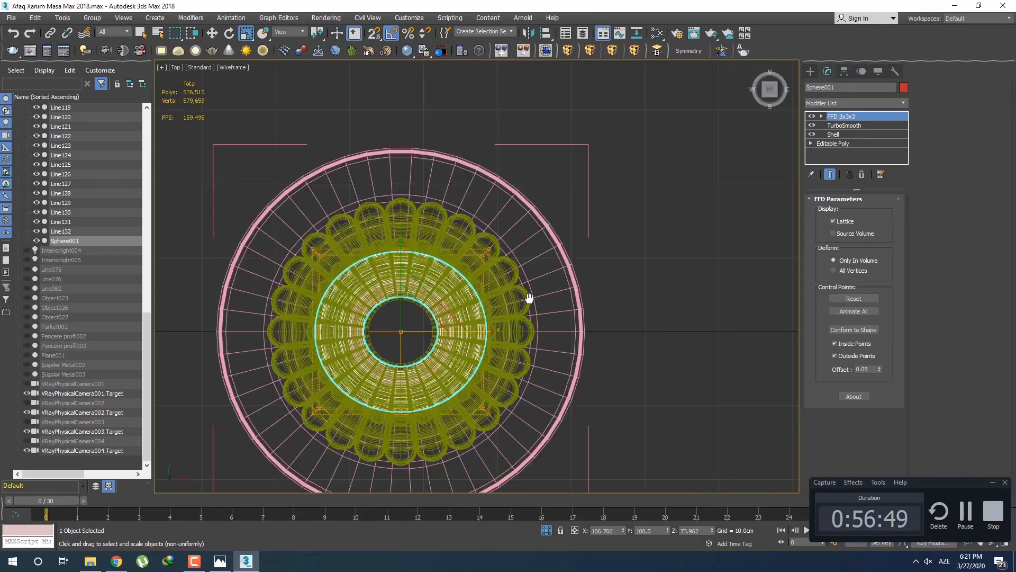
key("z")
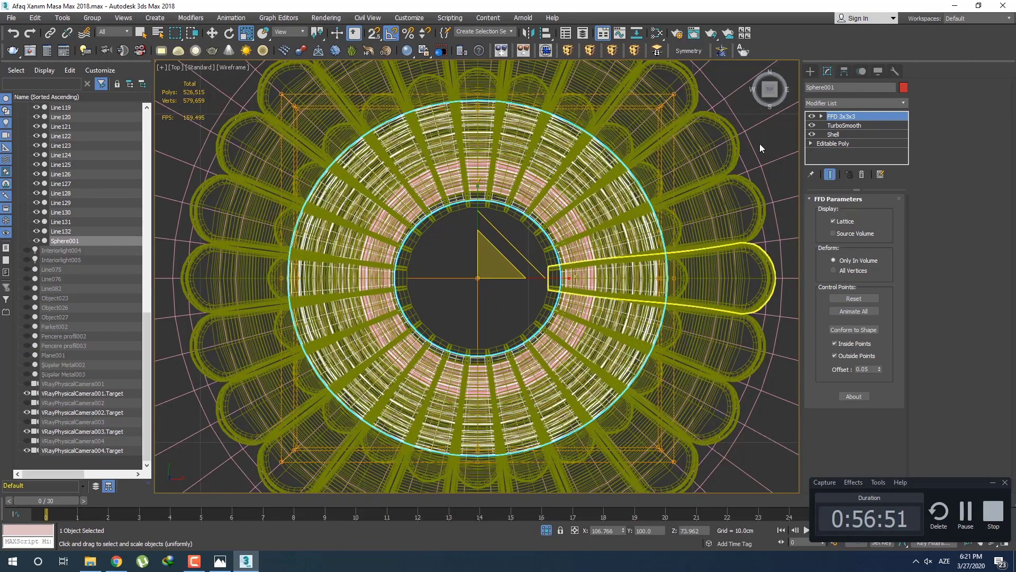
left_click(811, 71)
scroll(522, 240, "up", 2)
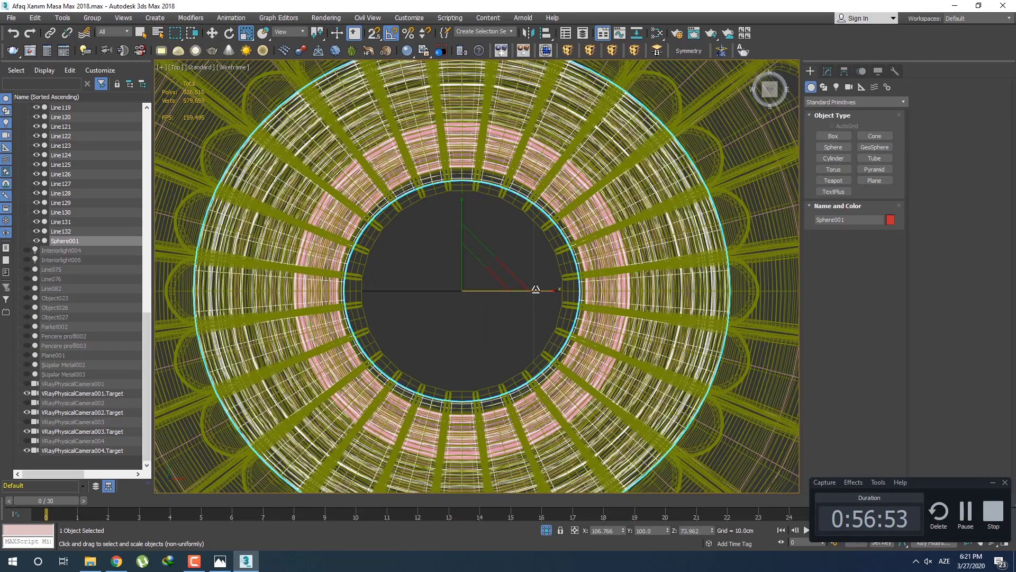
key("ctrl+z")
left_click_drag(534, 290, 533, 290)
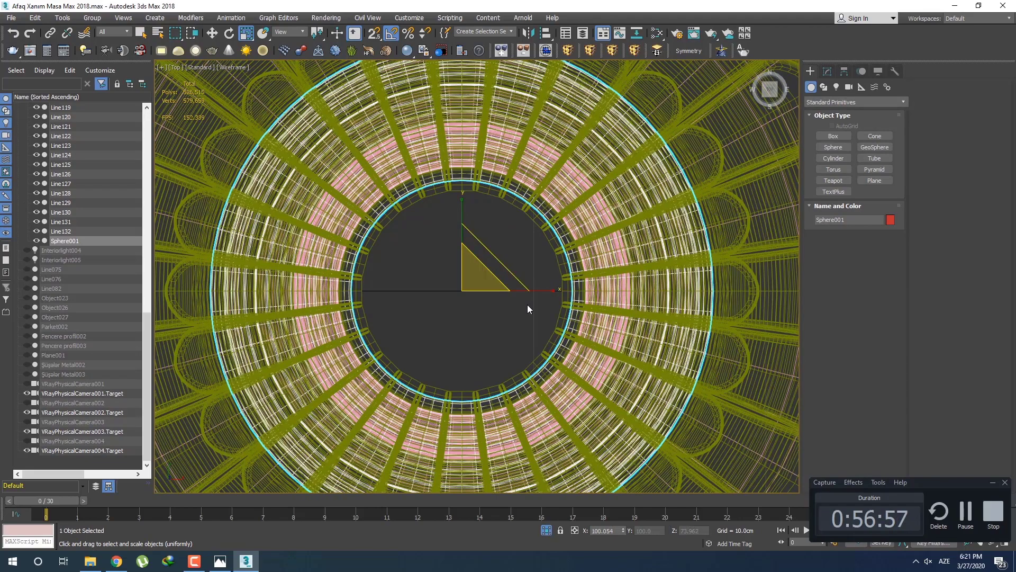
Step: Widen the sphere's belly by scaling the middle row of its FFD 3x3x3 control points outward uniformly
scroll(522, 296, "down", 2)
key("f")
scroll(513, 294, "down", 2)
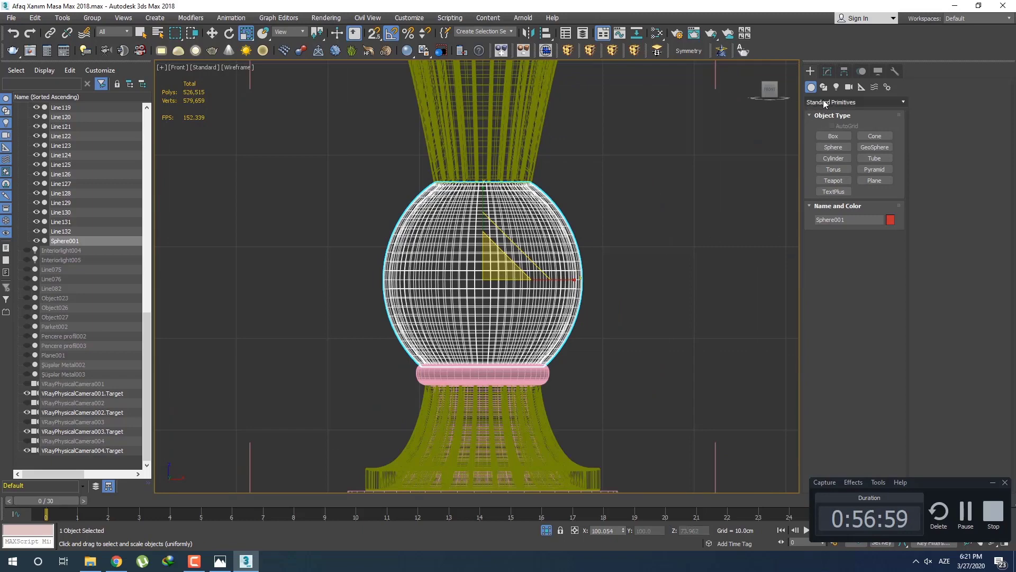
left_click(827, 72)
left_click(849, 116)
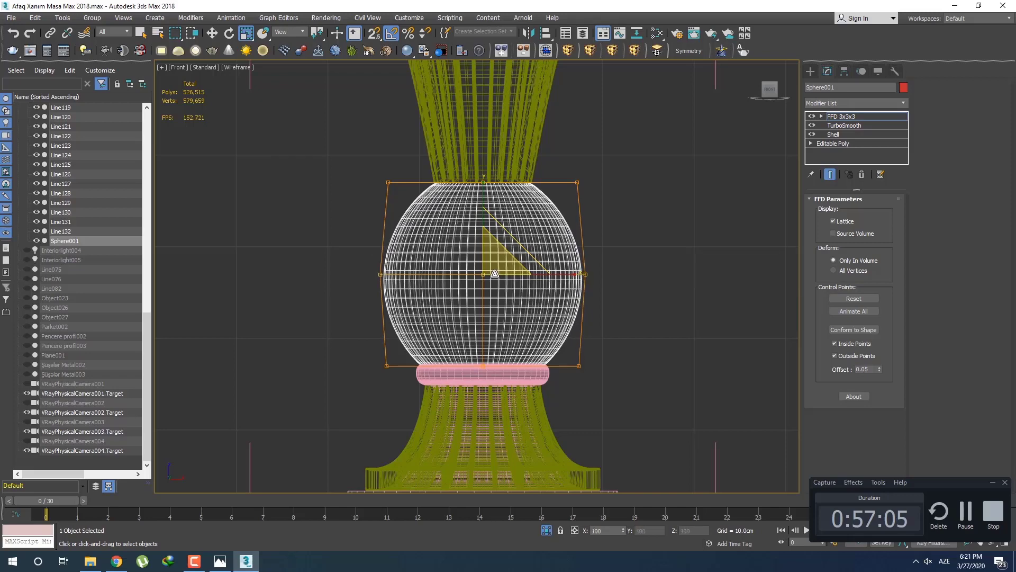
left_click_drag(491, 274, 550, 265)
Step: Isolate the sphere in the top view to examine its roundness, and unhide all objects again
key("t")
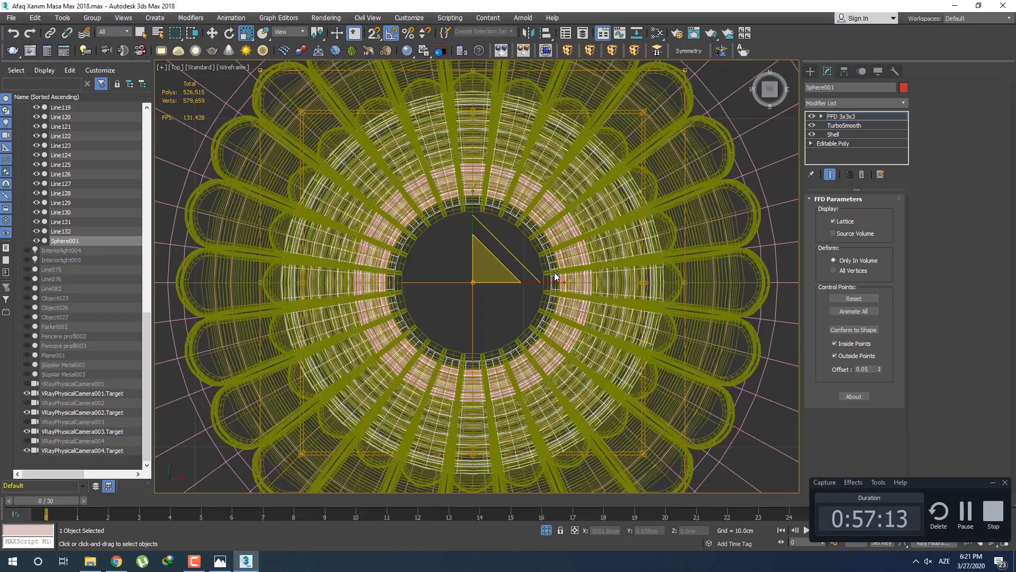
scroll(552, 272, "down", 5)
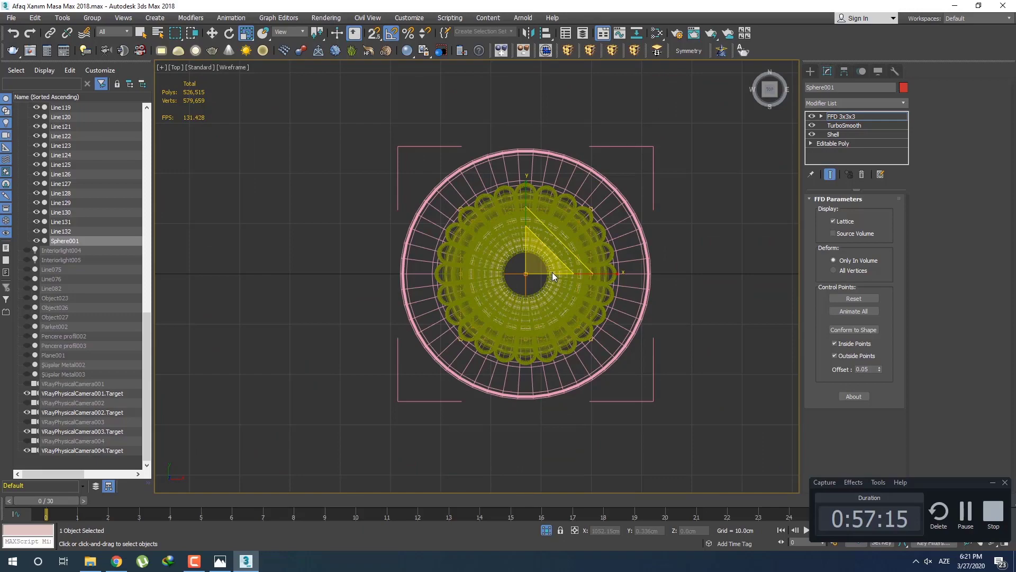
key("alt+q")
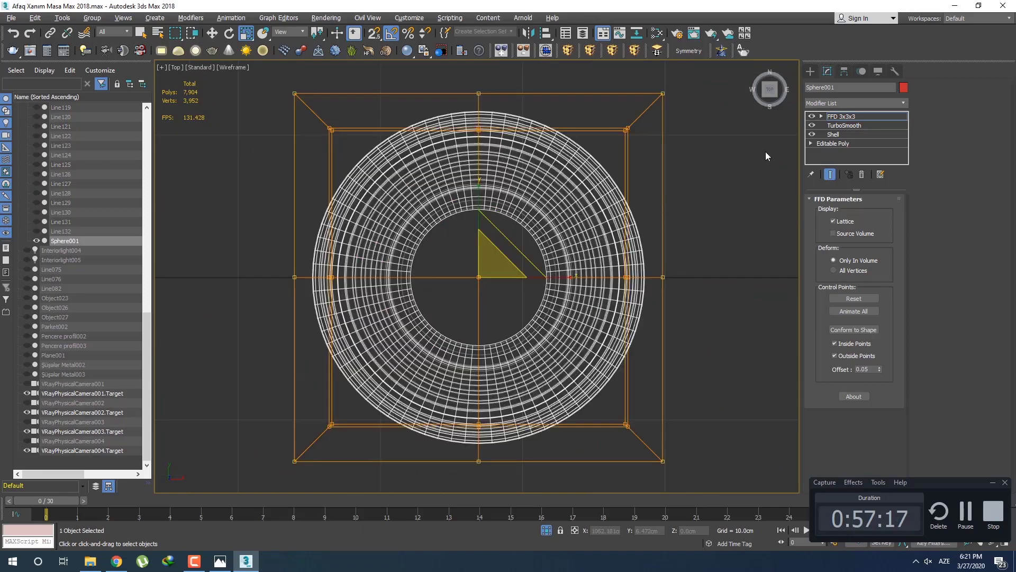
left_click(810, 71)
right_click(593, 201)
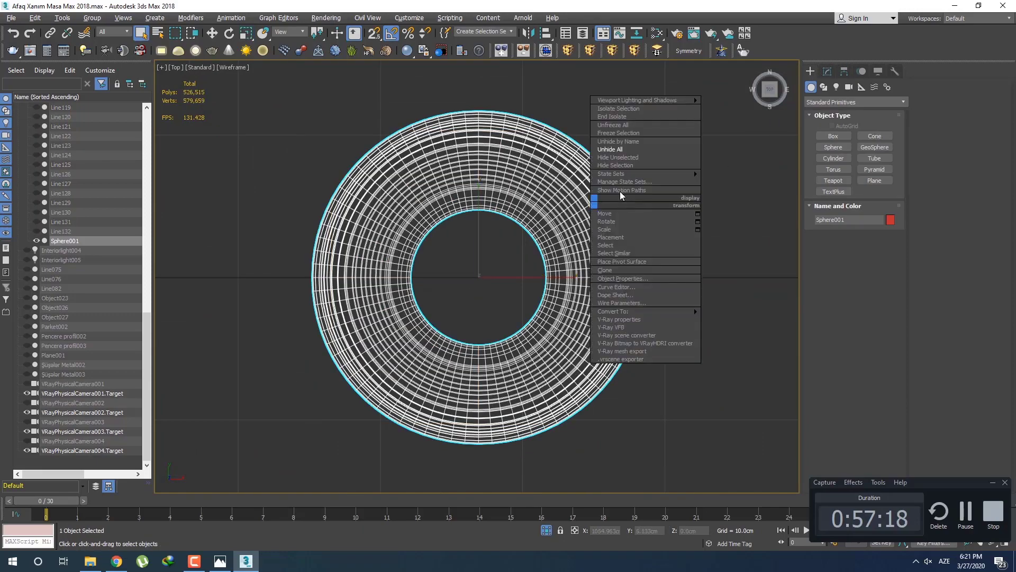
left_click(633, 150)
Step: Show the scene in a shaded perspective view and close the column's open group
key("p")
key("F3")
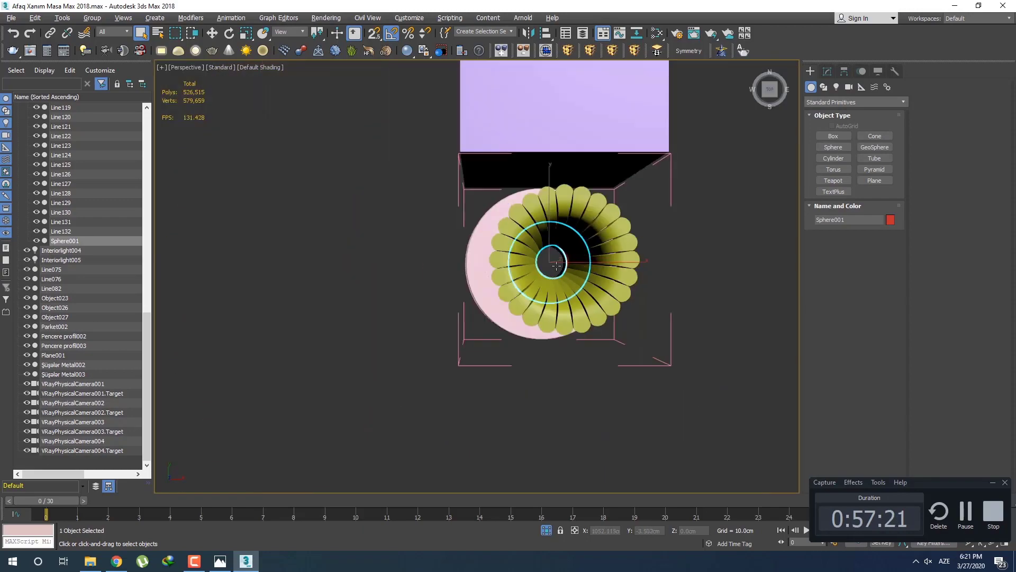
middle_click_drag(556, 266, 550, 316, "alt")
left_click(668, 272)
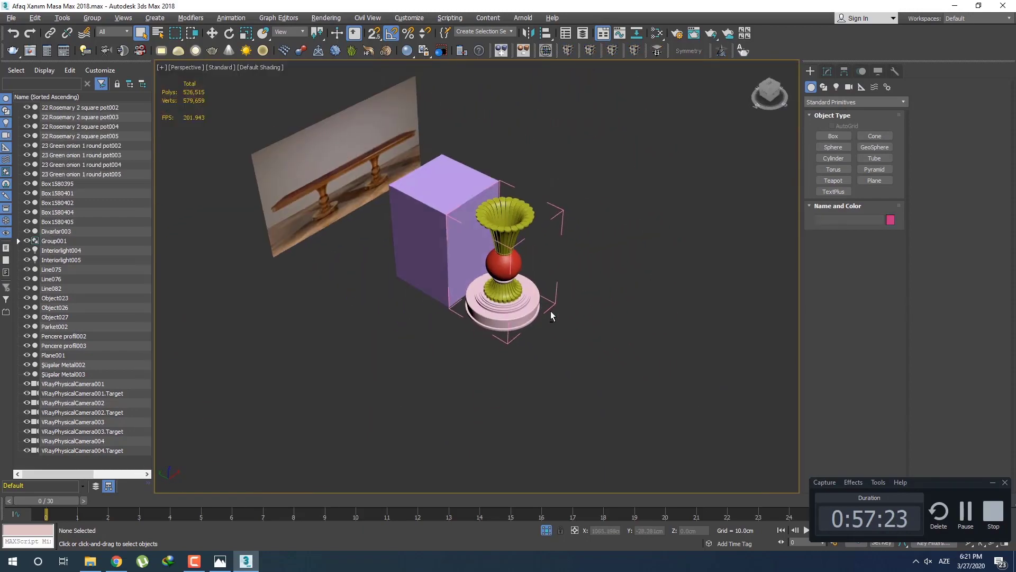
left_click(423, 233)
left_click(503, 312)
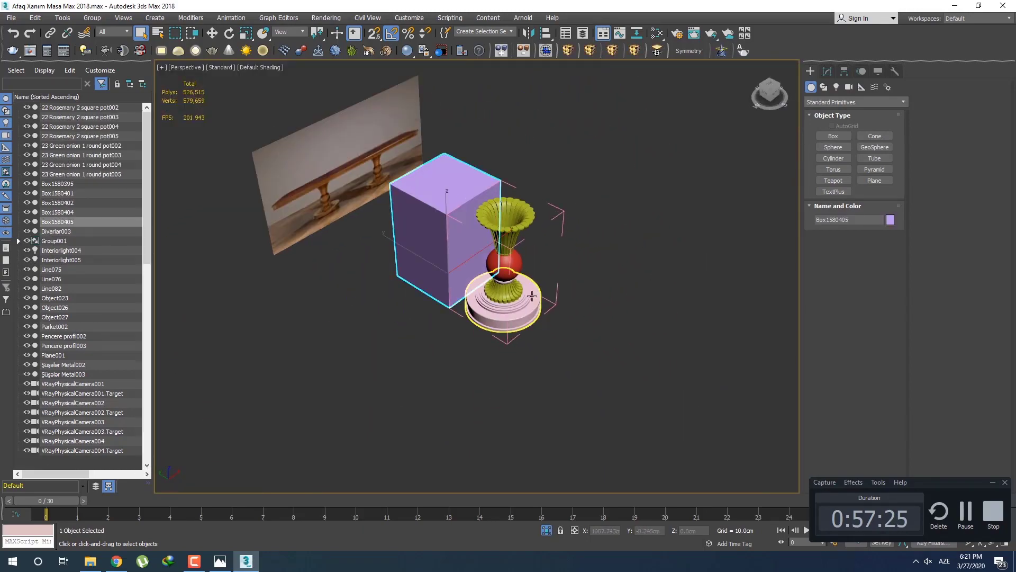
left_click(92, 18)
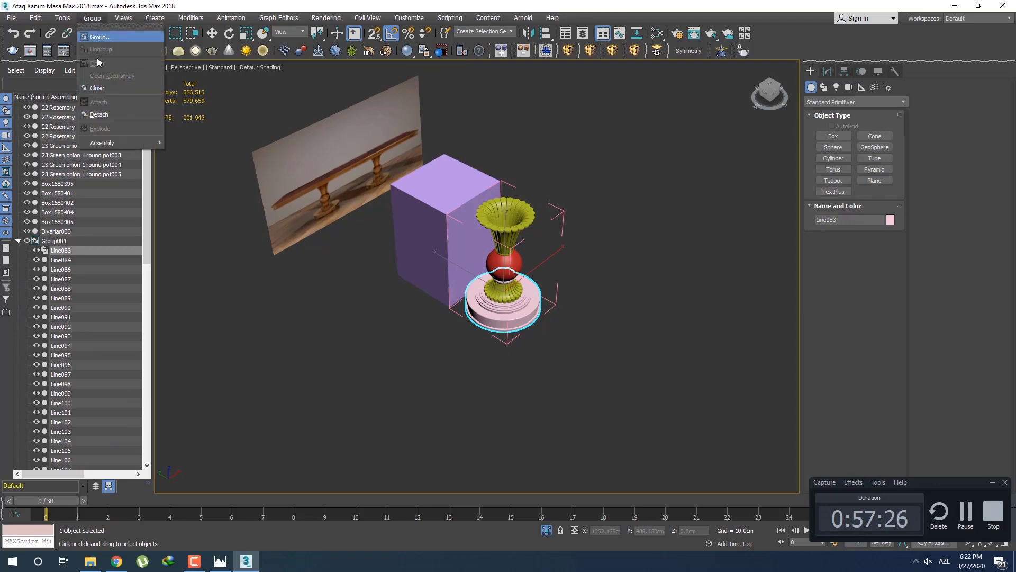
left_click(103, 87)
Step: Isolate the closed column group so that all other scene objects are hidden
middle_click_drag(516, 339, 508, 286, "alt")
scroll(497, 304, "up", 2)
scroll(511, 326, "up", 2)
scroll(514, 324, "up", 3)
key("alt+q")
scroll(505, 392, "up", 2)
middle_click_drag(506, 392, 251, 192)
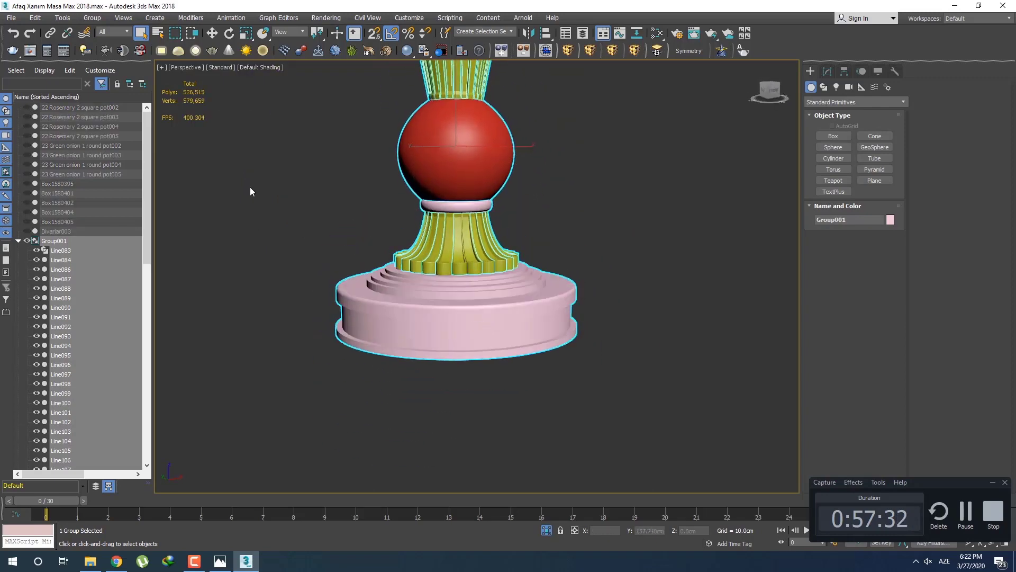
Step: Open the column group and select its stepped round base with edged-faces shading turned on
left_click(94, 17)
left_click(107, 58)
key("f")
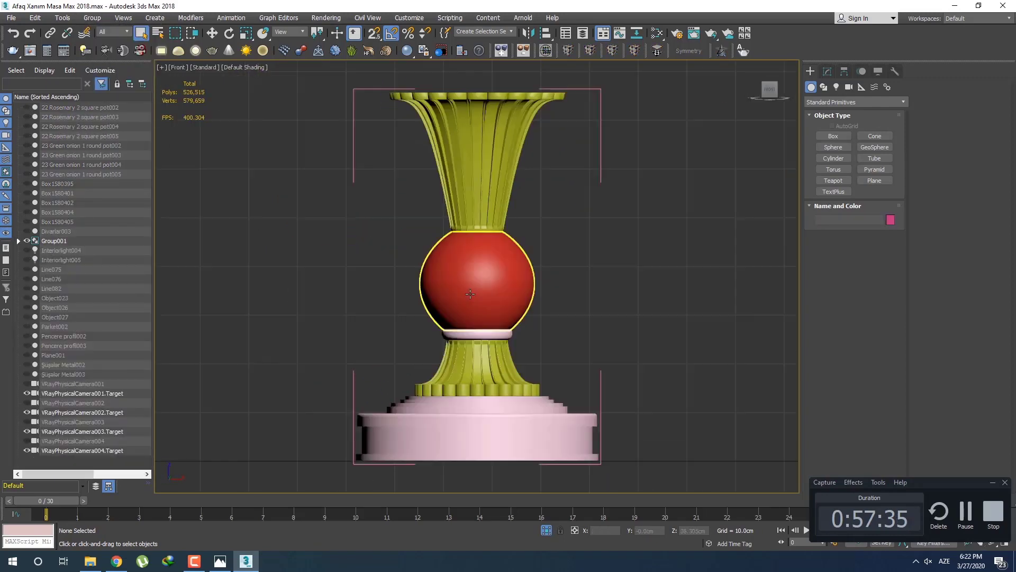
mouse_move(479, 424)
middle_mouse_down()
mouse_move(482, 322)
mouse_move(479, 381)
mouse_move(482, 336)
mouse_move(742, 194)
middle_mouse_up()
scroll(482, 318, "up", 2)
key("F4")
left_click(469, 331)
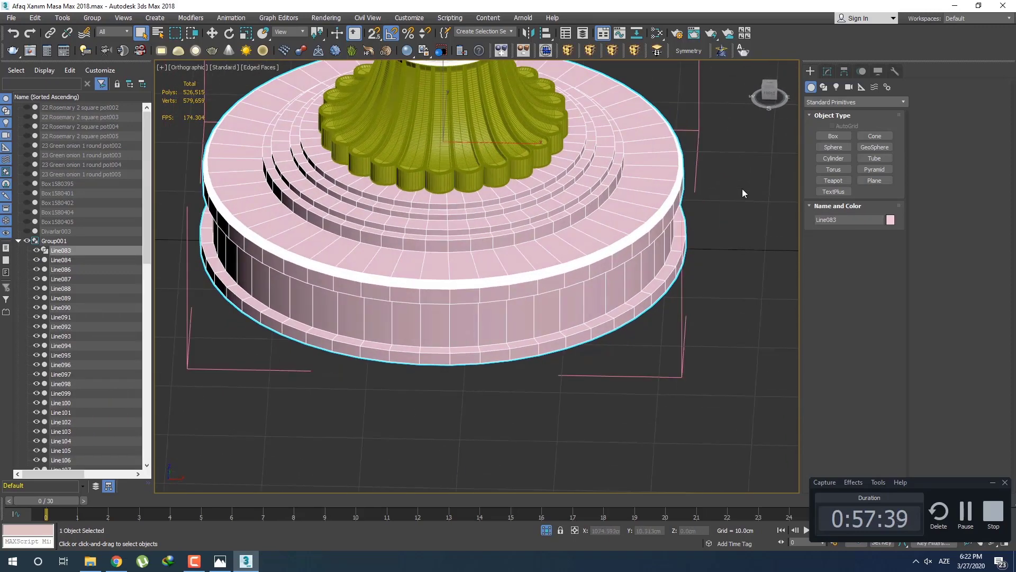
Step: Add an Edit Poly modifier on top of the round base's FFD 2x2x2
left_click(827, 72)
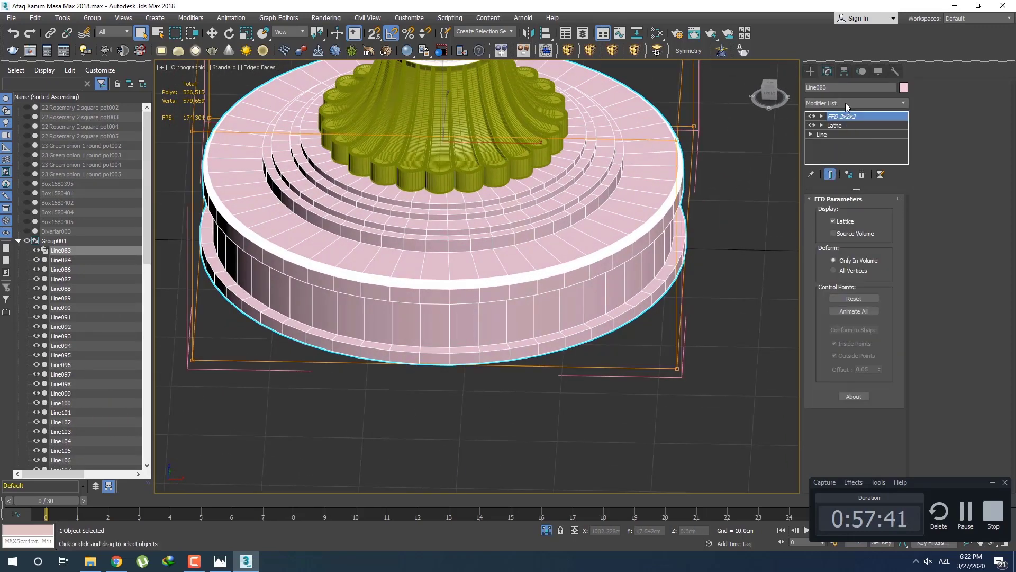
left_click(846, 103)
left_click(839, 144)
Step: Select the open border under the round base and extend it downward as new faces to about Z -1.2 cm
scroll(524, 271, "down", 4)
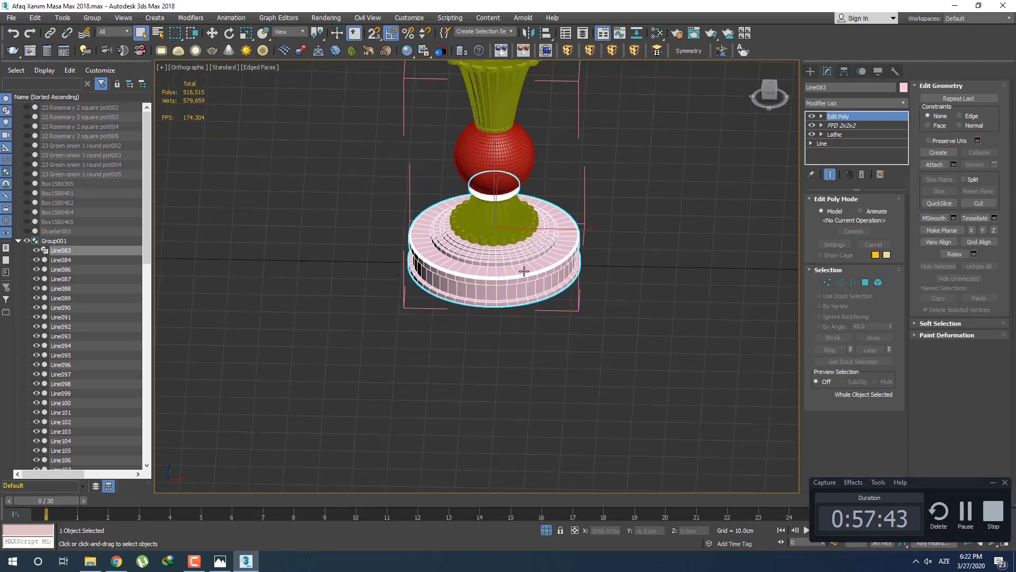
middle_click_drag(524, 271, 567, 318, "alt")
scroll(530, 279, "up", 5)
key("4")
key("2")
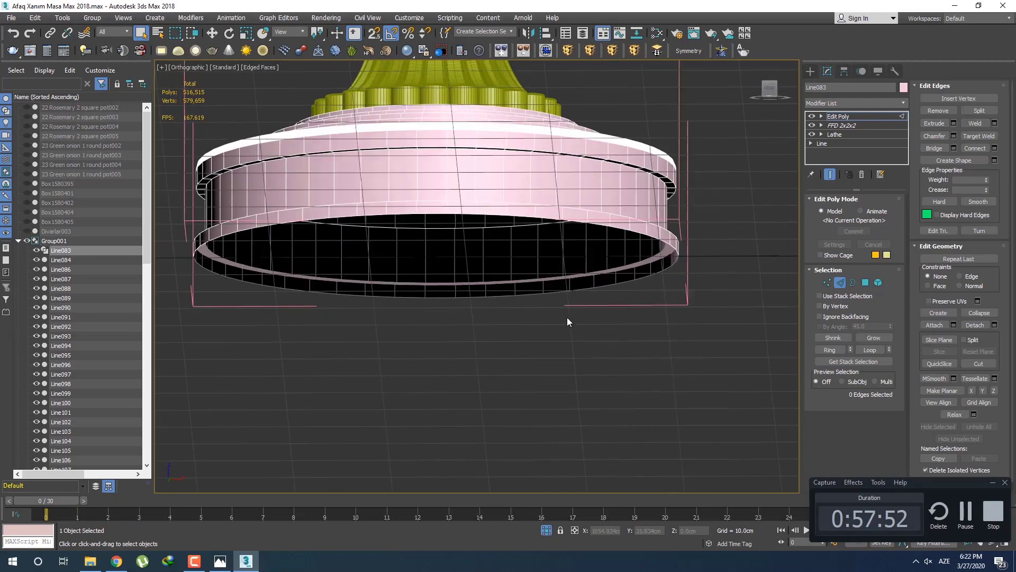
left_click(853, 282)
left_click(548, 218)
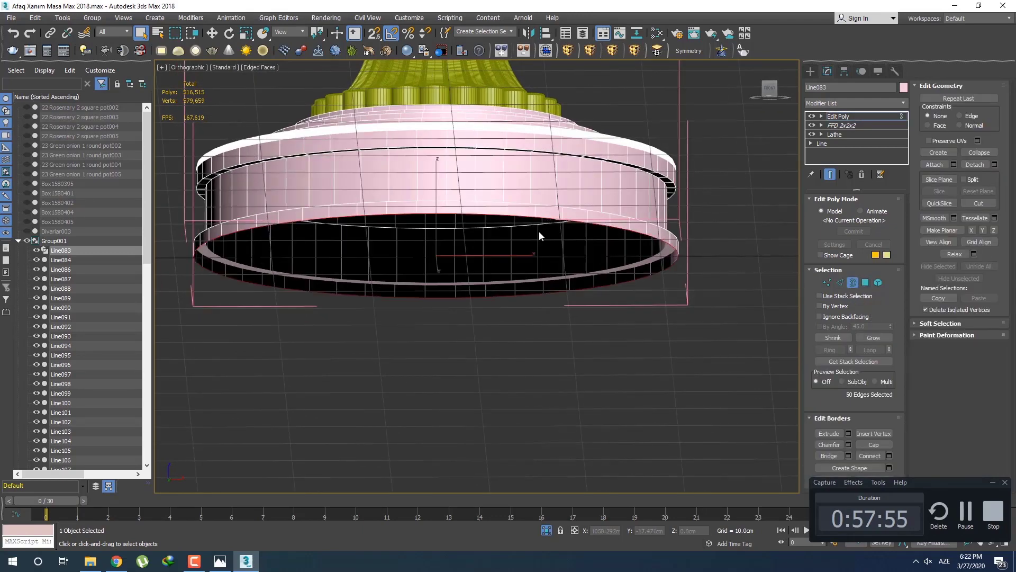
key("w")
middle_click_drag(540, 232, 447, 228, "alt")
left_click_drag(446, 228, 446, 233, "shift")
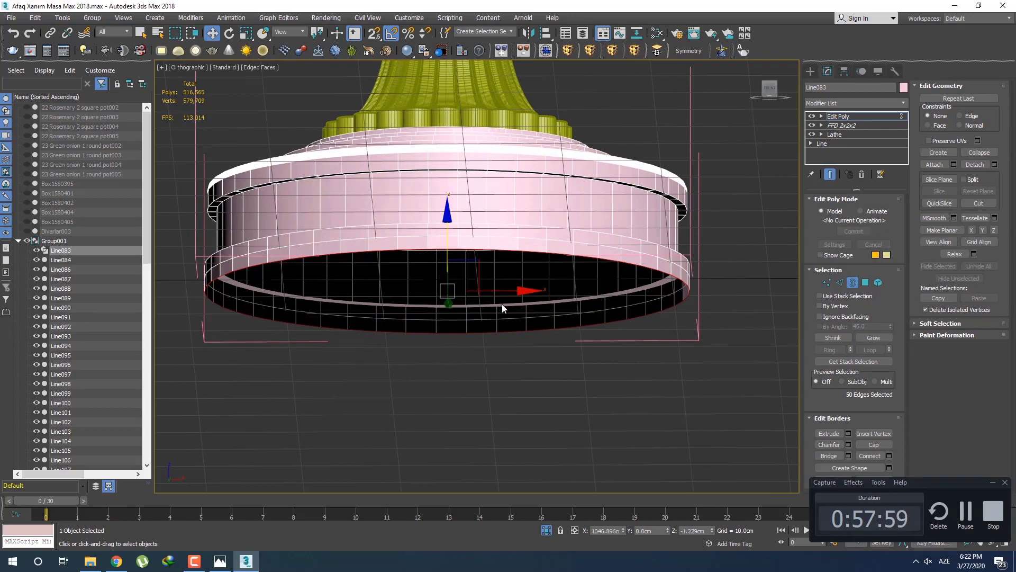
Step: Examine the extended lower rim of the base from several angles and the front, dismissing the autosave warning
middle_click_drag(502, 304, 577, 291, "alt")
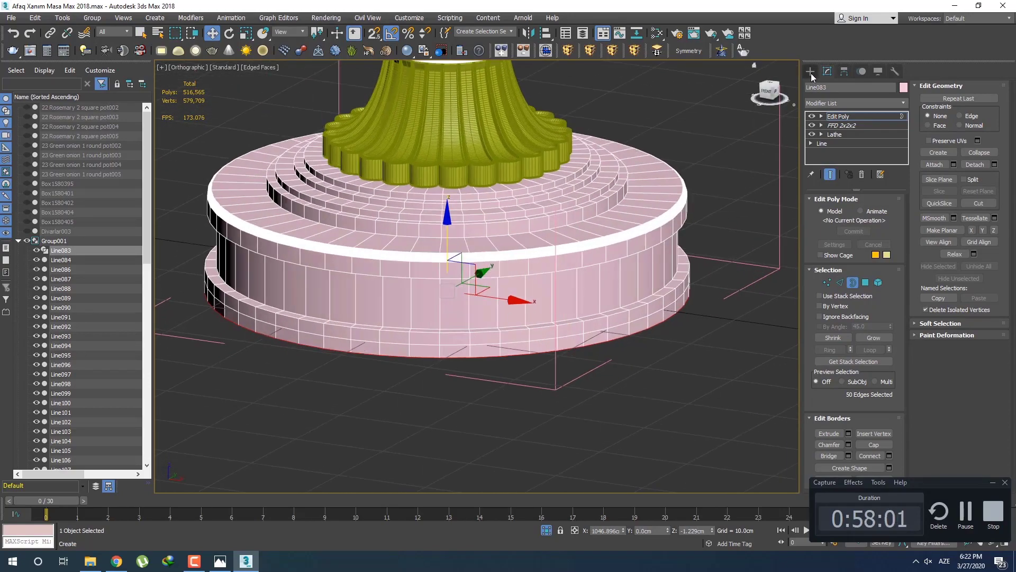
middle_click_drag(493, 305, 495, 380, "alt")
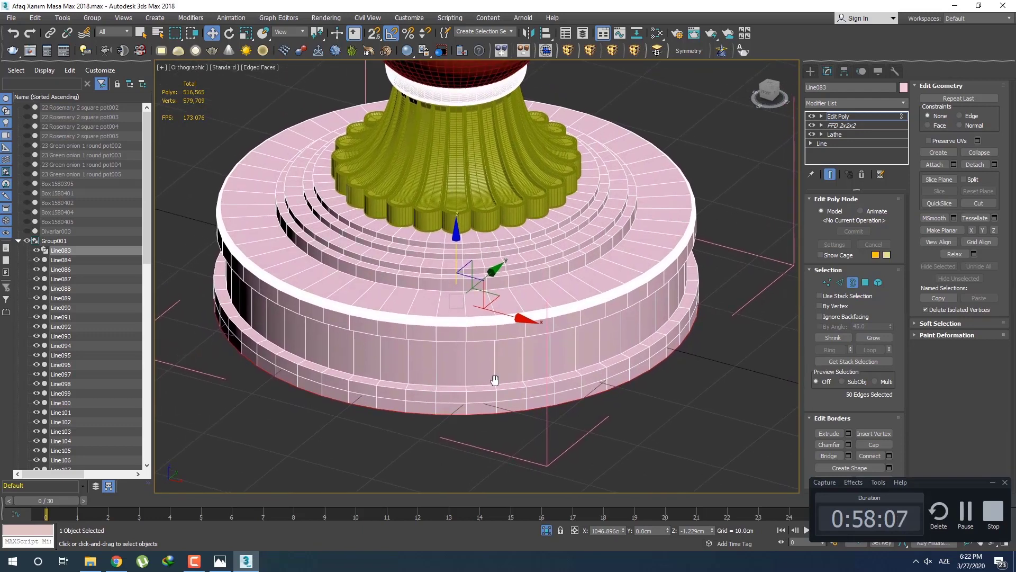
middle_click_drag(496, 396, 477, 364)
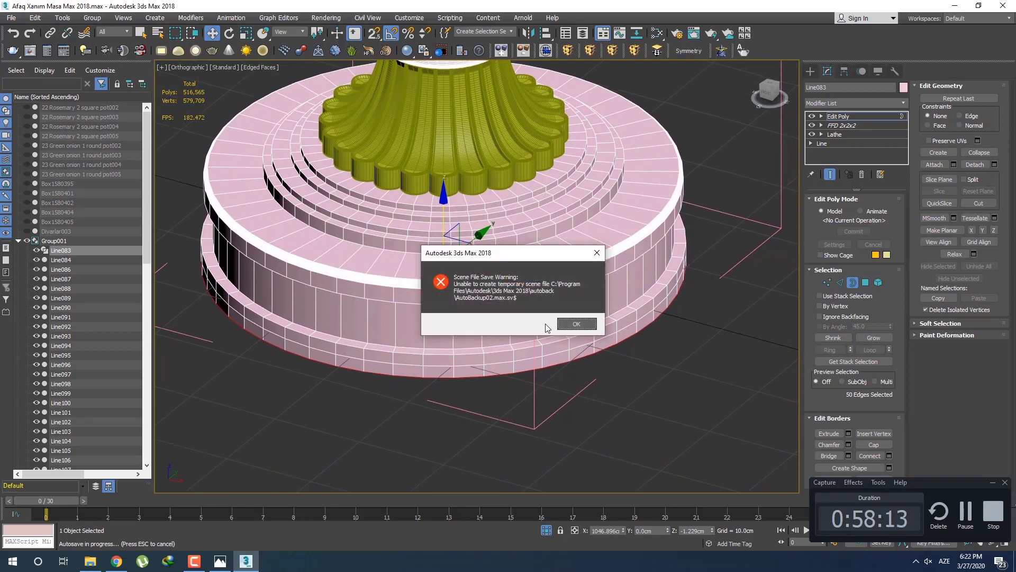
left_click(577, 324)
left_click(584, 320)
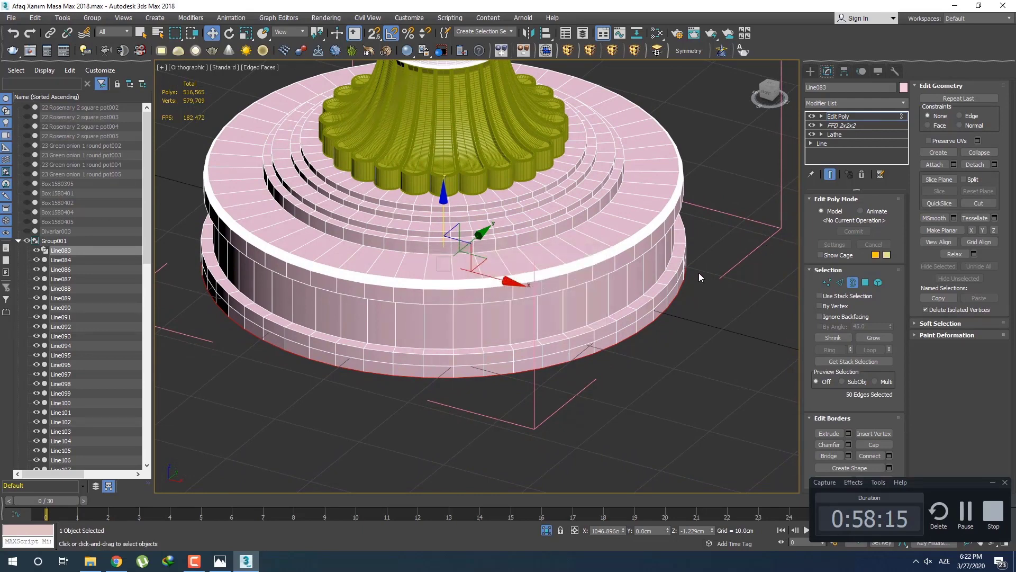
key("f")
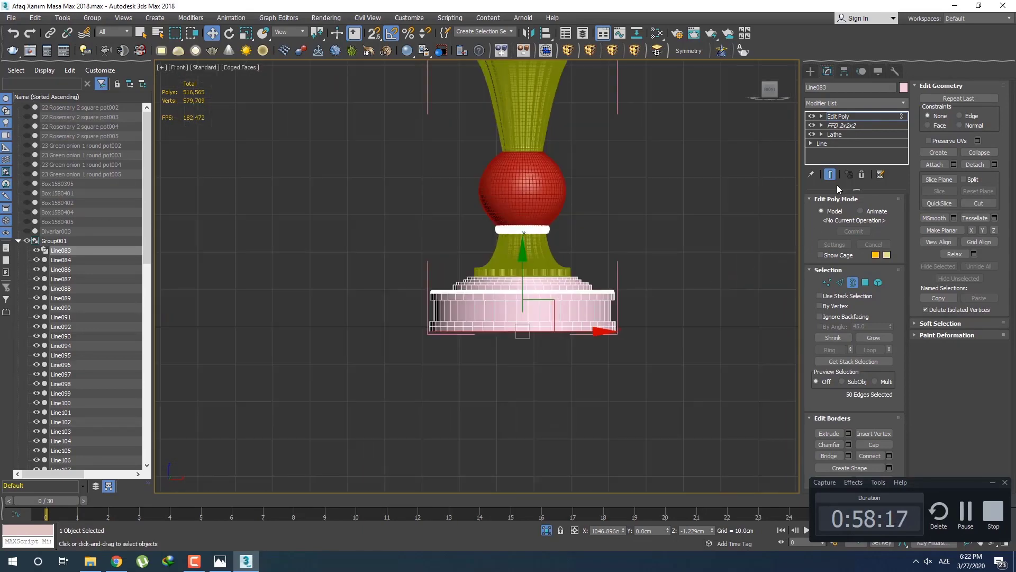
Step: Collapse the stepped base's entire modifier stack into an editable poly
right_click(843, 117)
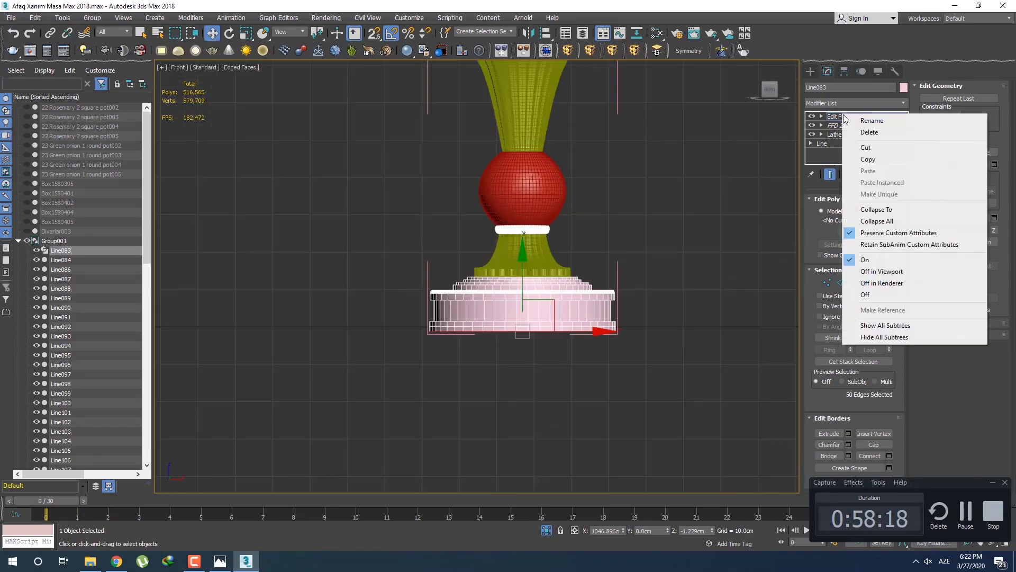
left_click(874, 219)
scroll(599, 281, "up", 2)
key("q")
middle_click_drag(588, 320, 585, 334)
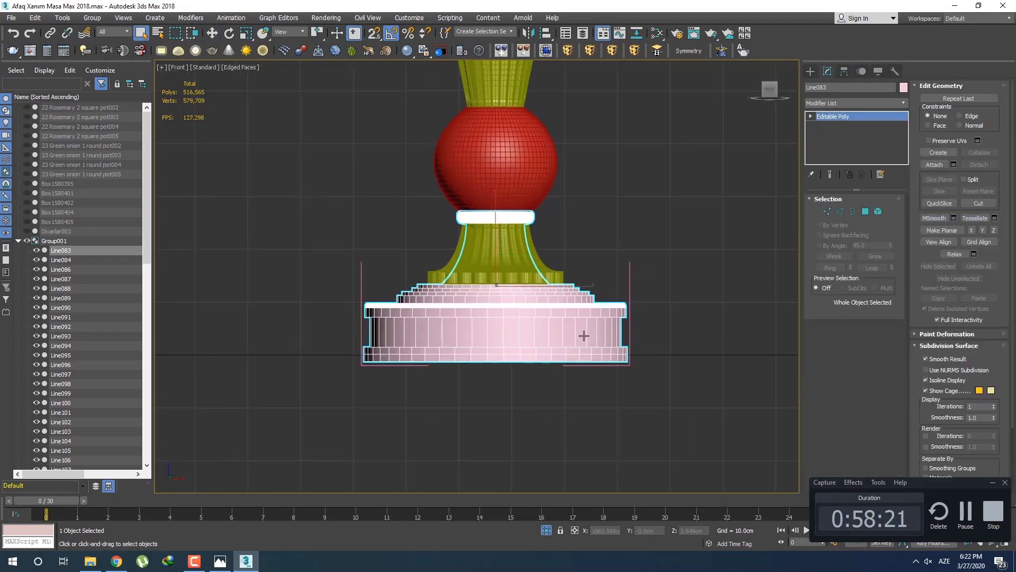
Step: Select all polygons of the stepped base and detach them as a separate object
key("4")
left_click_drag(682, 401, 313, 264)
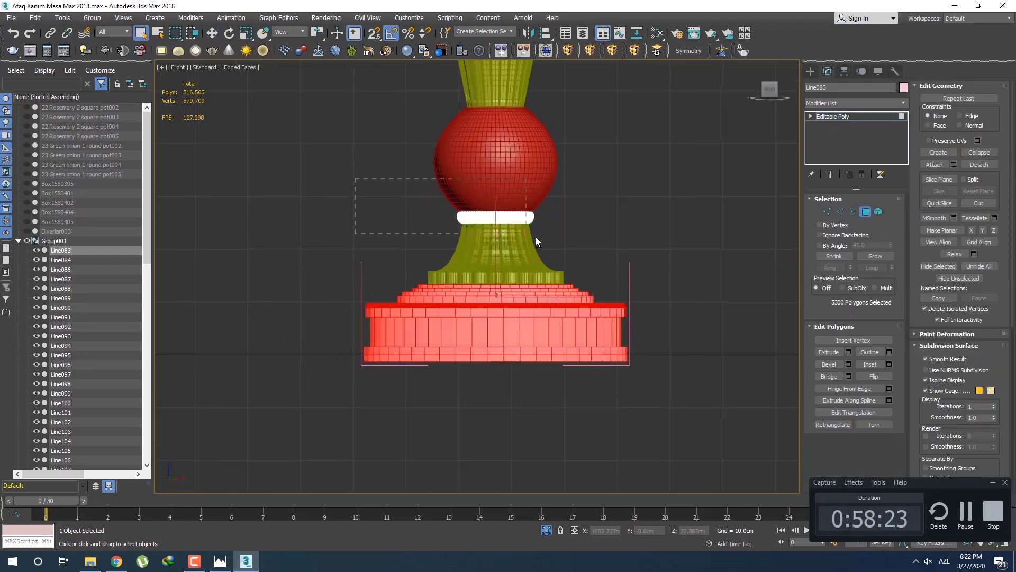
scroll(546, 310, "down", 2)
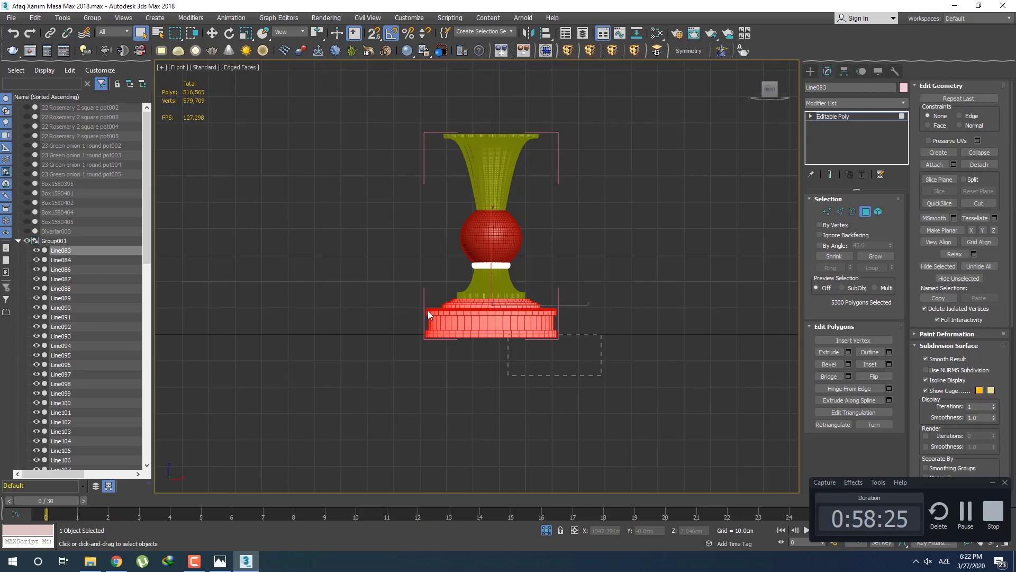
left_click(968, 165)
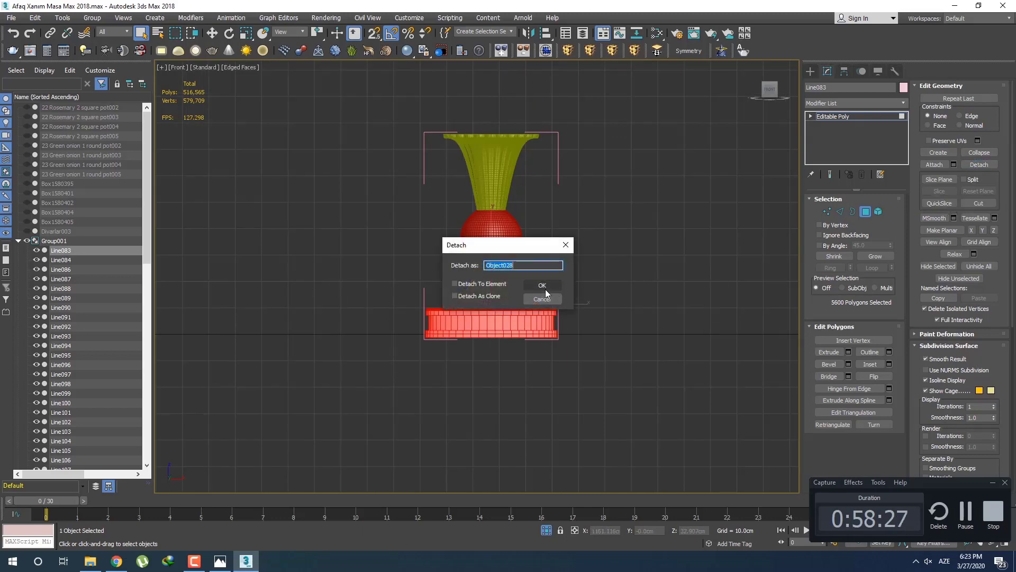
left_click(546, 289)
Step: Select the detached base's lower rim vertices and raise them about 1.2 cm to the ground line
left_click(489, 324)
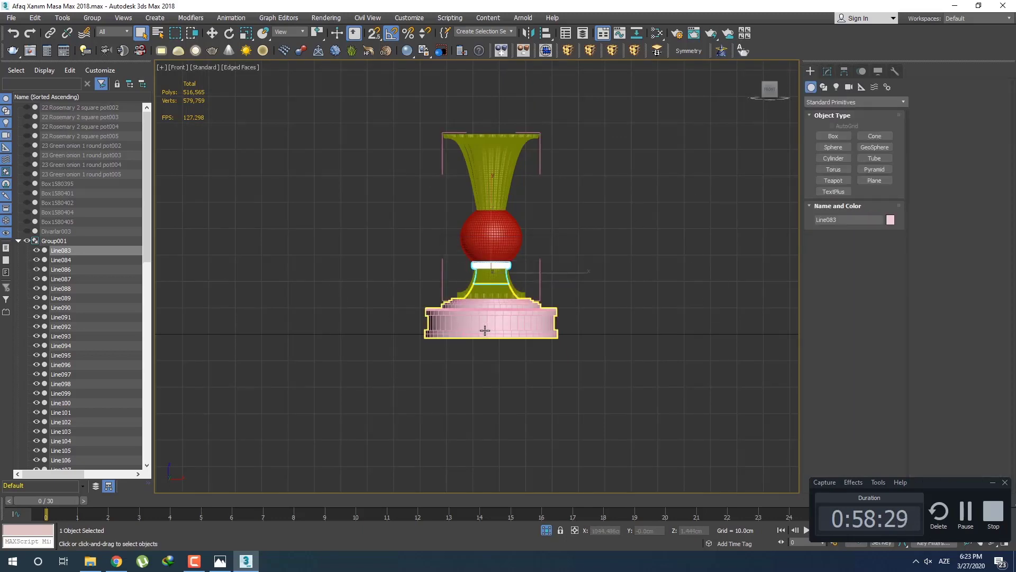
scroll(487, 339, "up", 5)
scroll(487, 347, "down", 3)
key("1")
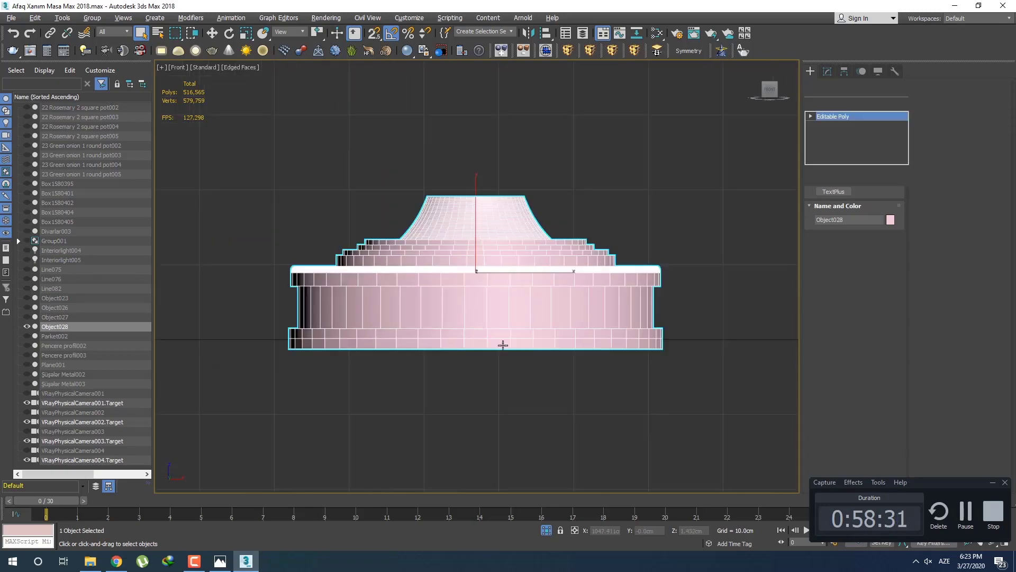
left_click_drag(269, 328, 270, 328)
key("w")
scroll(366, 376, "up", 2)
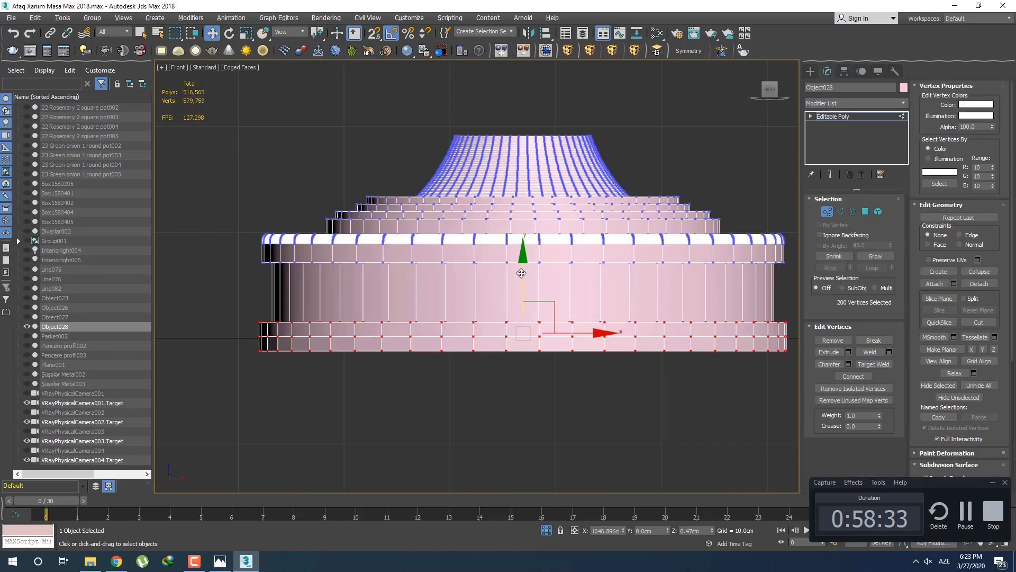
left_click_drag(522, 273, 528, 260)
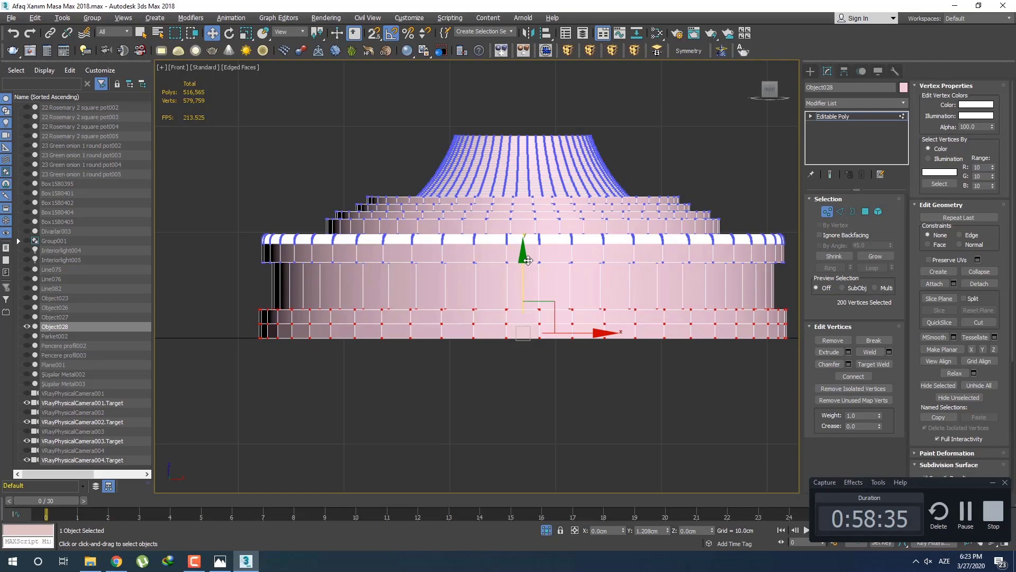
scroll(430, 323, "down", 2)
left_click(393, 360)
middle_click_drag(447, 342, 440, 366)
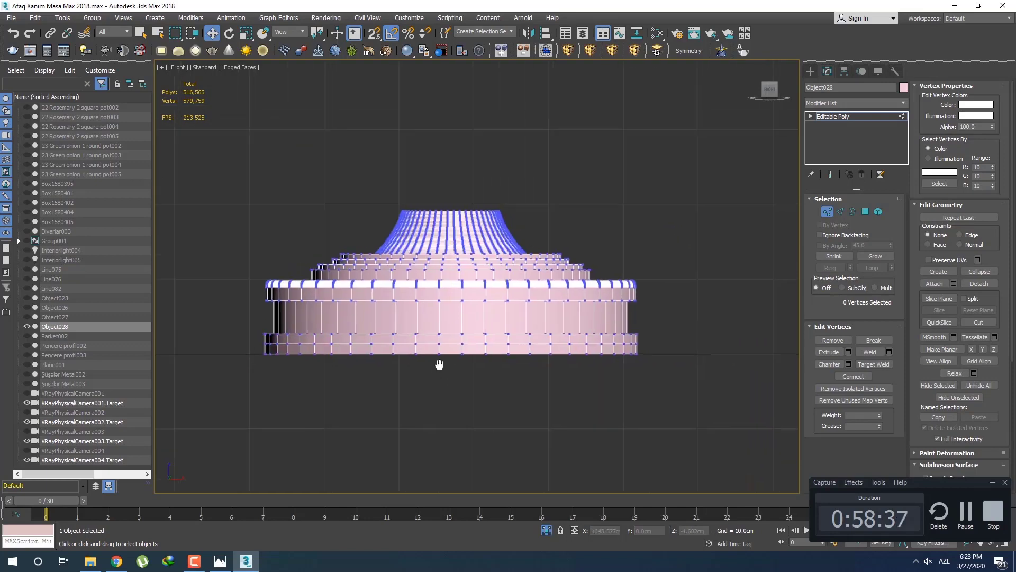
scroll(442, 364, "down", 2)
key("p")
key("f")
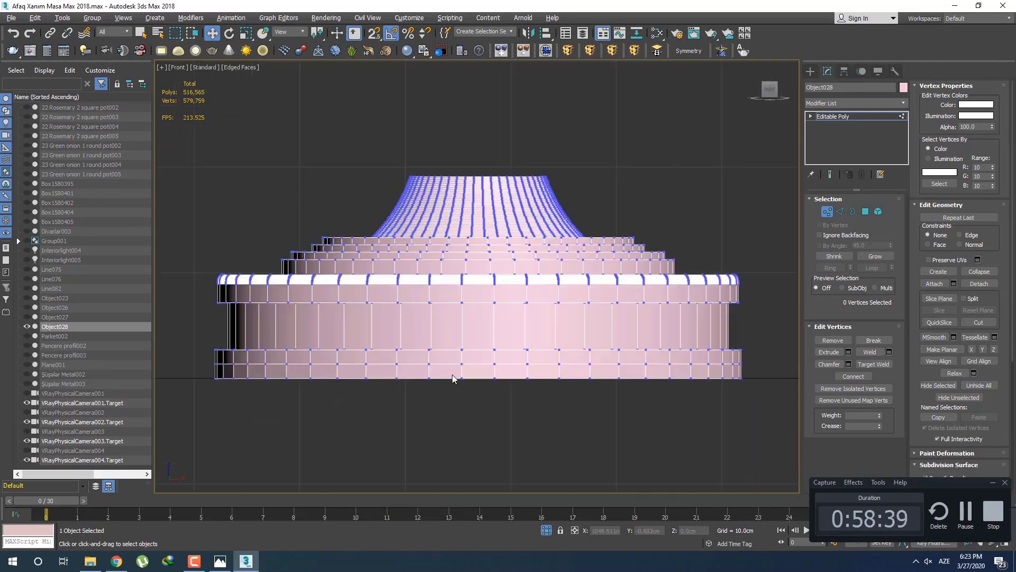
middle_click_drag(474, 379, 469, 364)
Step: Check the feet in the reference photo and select two adjacent bottom-row polygons at the middle of the base's front
key("4")
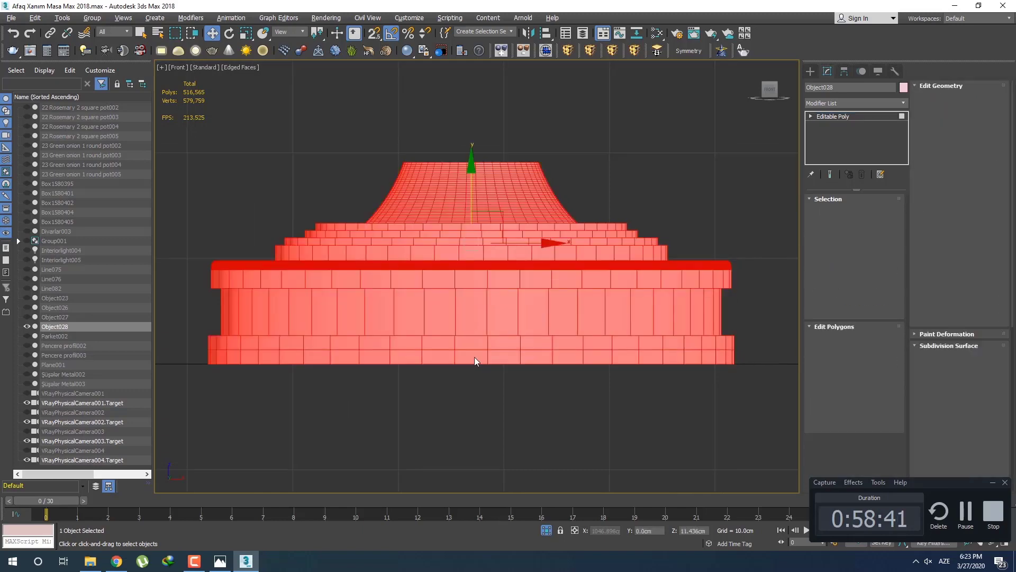
left_click(471, 359)
left_click(220, 561)
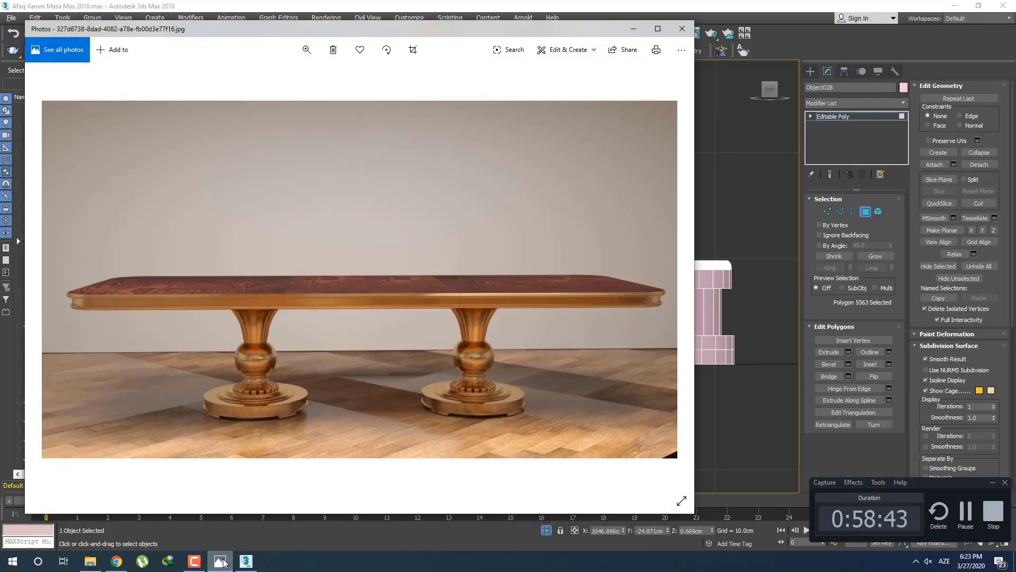
scroll(463, 437, "up", 2)
scroll(462, 437, "up", 1)
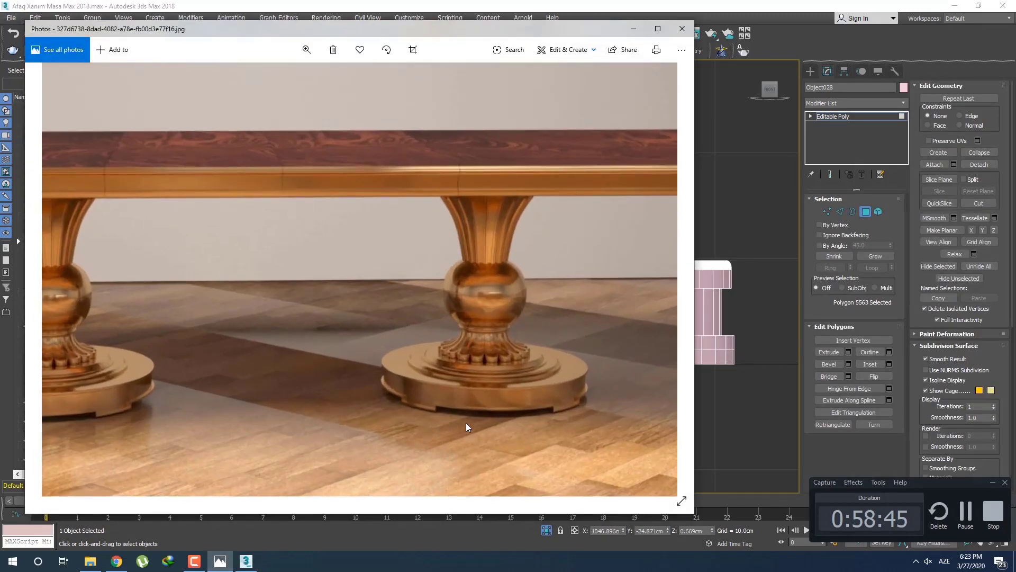
scroll(466, 422, "down", 3)
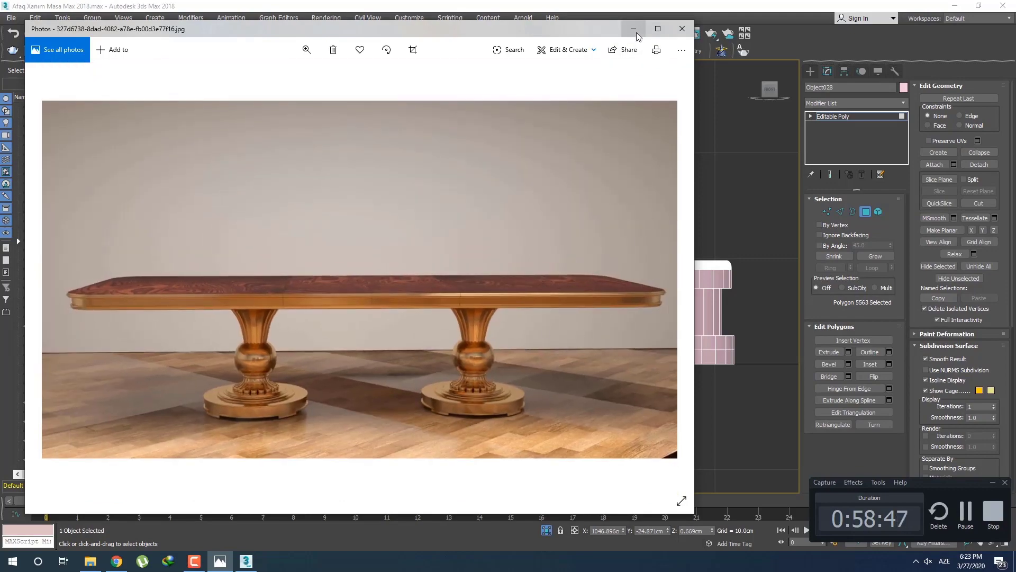
left_click(634, 30)
left_click(498, 360, "ctrl")
key("q")
scroll(532, 366, "down", 3)
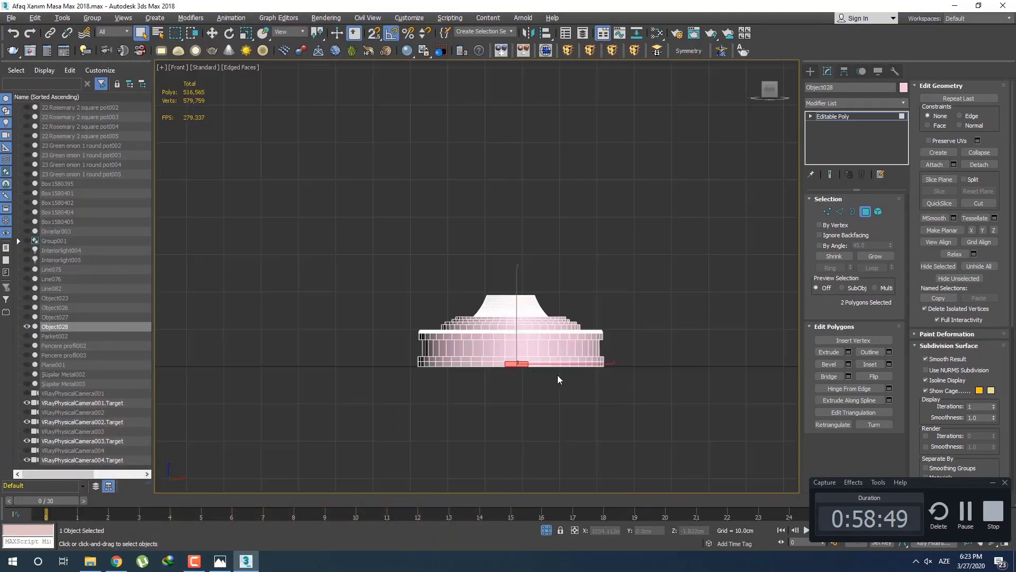
Step: Extend the selection to matching pairs of bottom-row polygons at the base's back, left and right sides
middle_click_drag(557, 375, 560, 423, "alt")
scroll(551, 383, "up", 1)
scroll(551, 377, "up", 1)
key("f")
key("z")
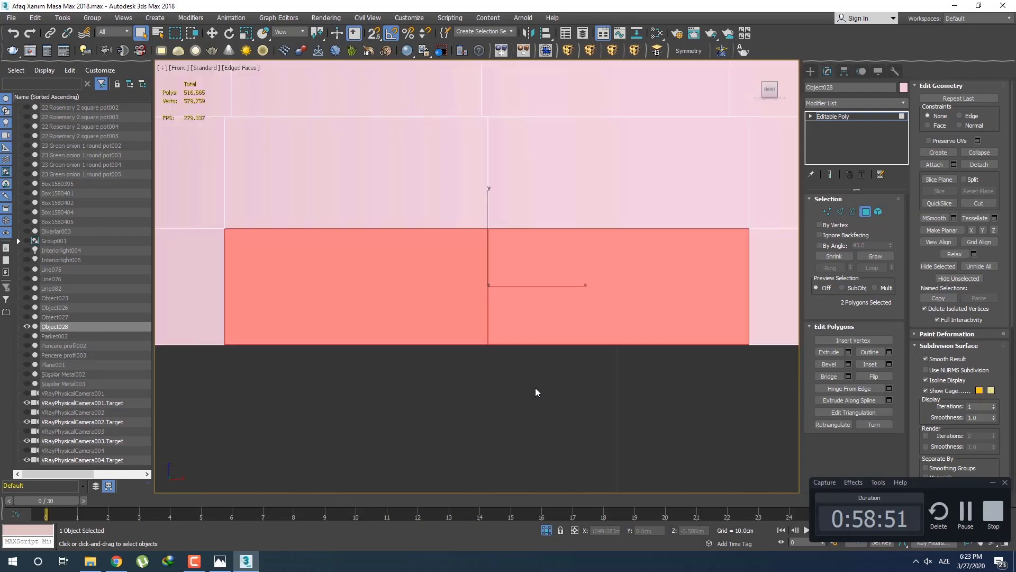
left_click_drag(474, 328, 472, 326)
scroll(499, 347, "down", 5)
key("l")
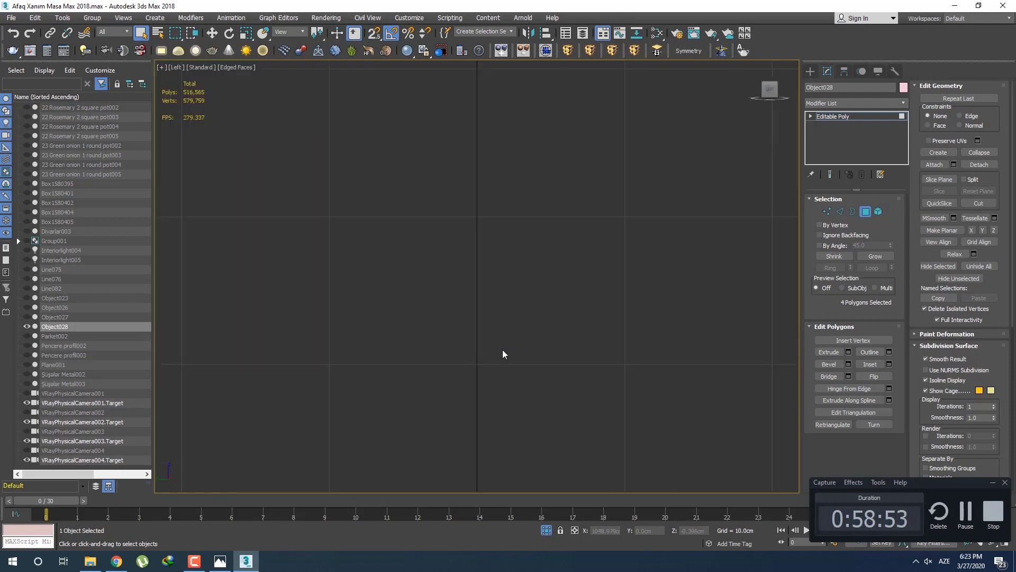
key("z")
middle_click_drag(487, 311, 486, 325)
left_click_drag(486, 322, 459, 290, "ctrl")
scroll(482, 337, "down", 4)
key("p")
scroll(509, 336, "up", 5)
middle_click_drag(524, 341, 687, 357, "alt")
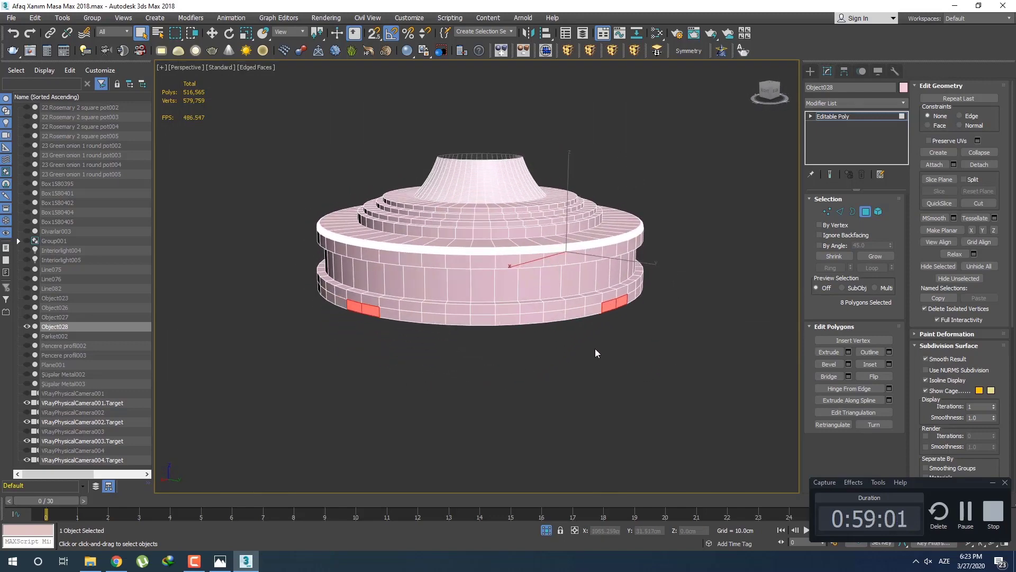
Step: Invert the polygon selection, exclude everything above the bottom row, and delete the rest so only the four feet remain
key("ctrl+i")
middle_click_drag(540, 346, 514, 351)
key("f")
scroll(487, 351, "down", 6)
left_click_drag(342, 242, 658, 294, "alt")
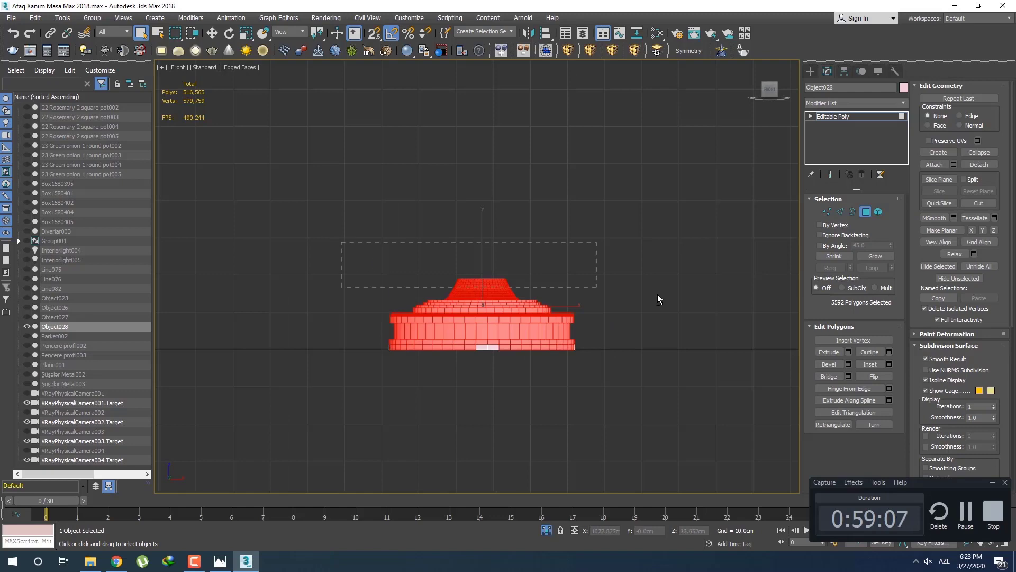
left_click_drag(706, 343, 701, 345, "alt")
key("Delete")
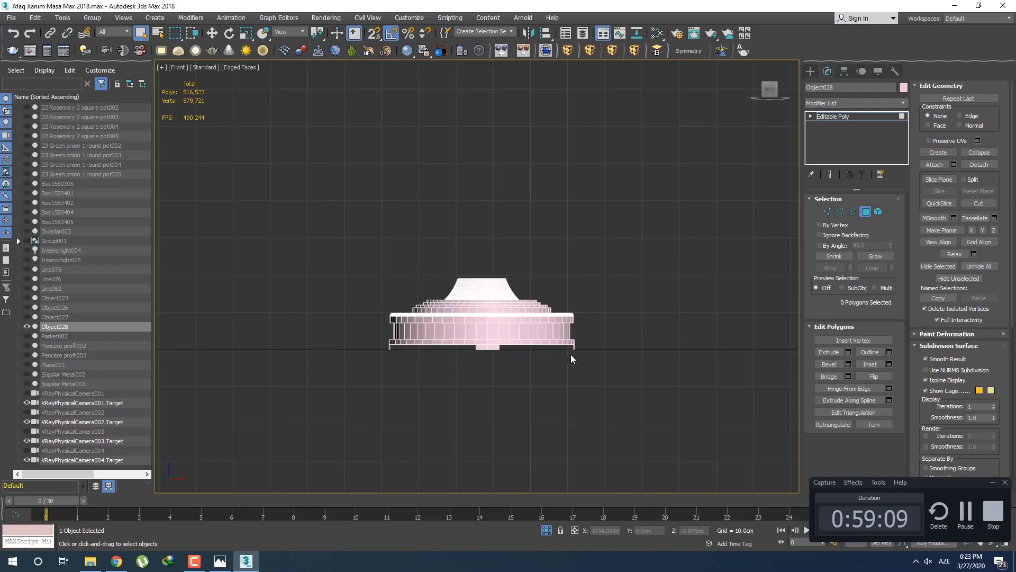
Step: Delete the rim's side and ledge polygons directly above the front foot
scroll(535, 355, "up", 3)
middle_click_drag(507, 356, 377, 394, "alt")
scroll(377, 395, "up", 5)
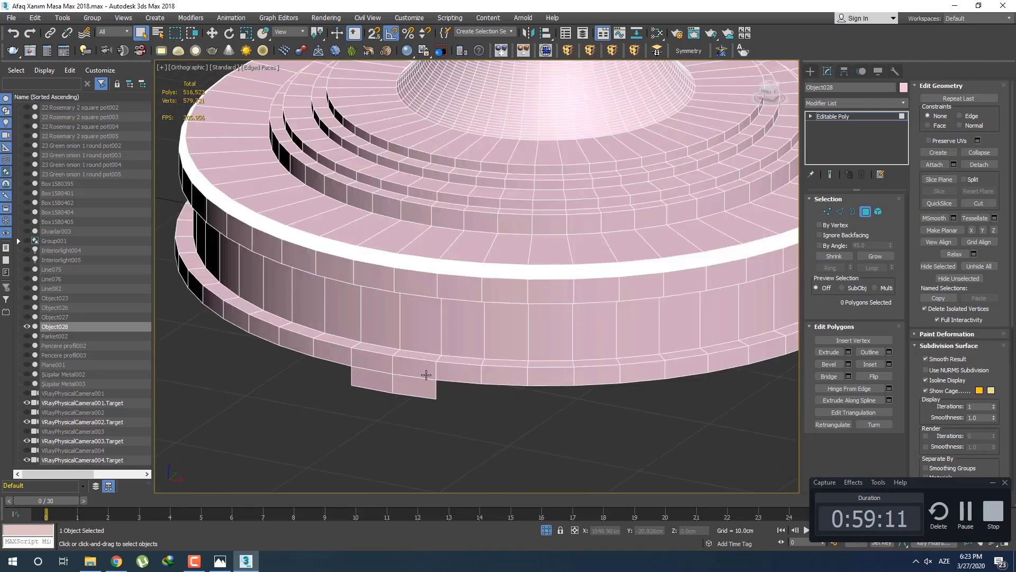
left_click(347, 353)
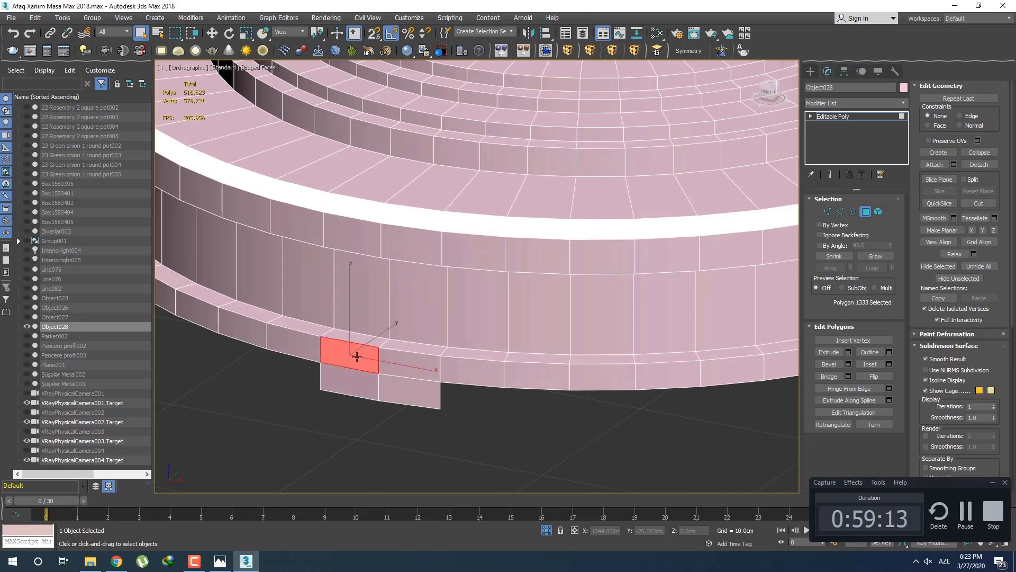
key("Delete")
left_click(391, 362)
key("Delete")
left_click(351, 339)
key("Delete")
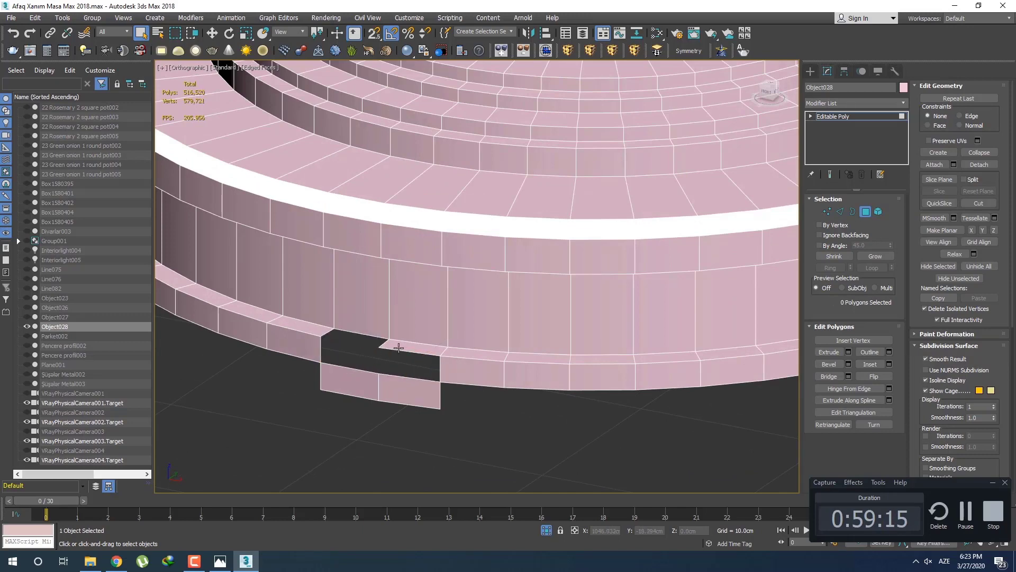
Step: Delete the rim's side and ledge polygons directly above the right foot
scroll(427, 364, "down", 6)
scroll(574, 345, "up", 3)
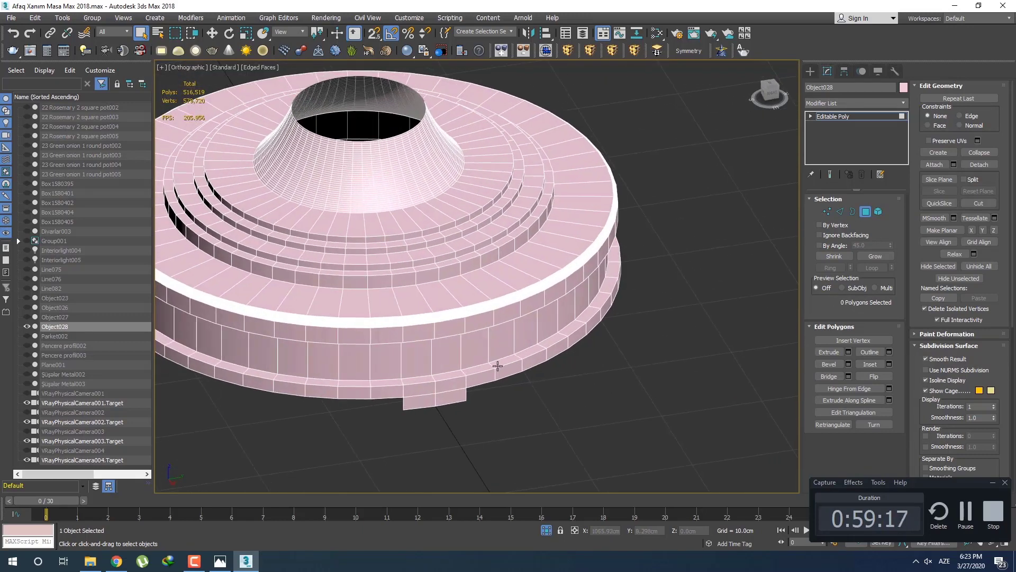
left_click(429, 381)
key("Delete")
left_click(442, 382)
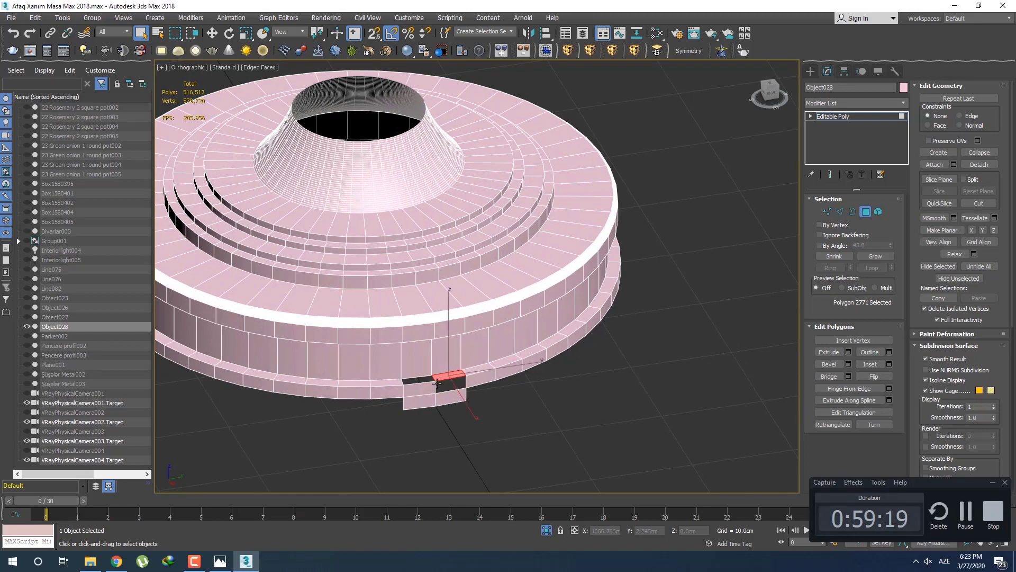
key("Delete")
Step: Delete the rim's side and ledge polygons directly above the back foot
scroll(503, 369, "down", 4)
middle_click_drag(534, 372, 461, 372, "alt")
scroll(461, 373, "up", 2)
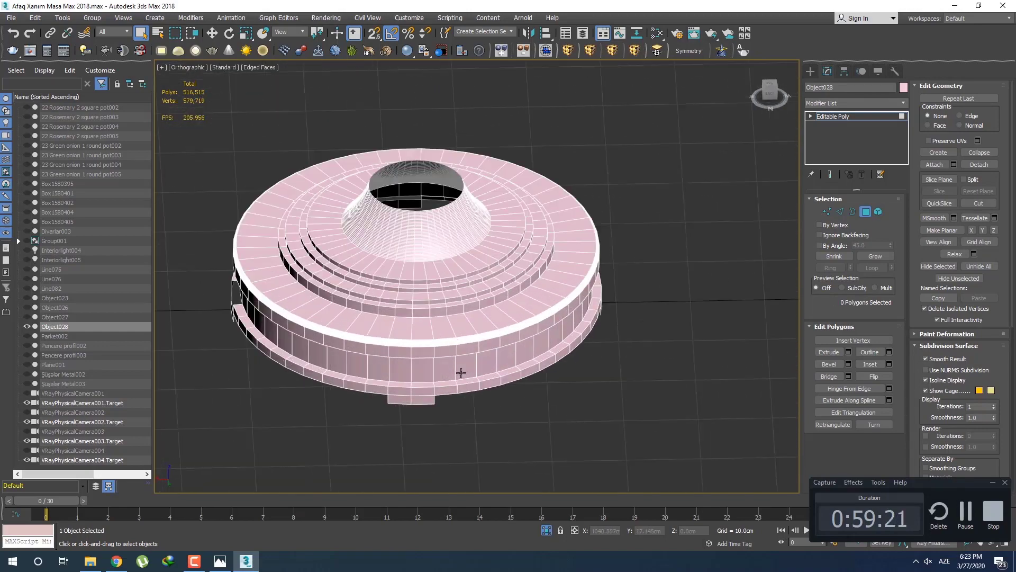
left_click(417, 391)
scroll(419, 391, "up", 3)
key("Delete")
left_click(417, 379)
key("Delete")
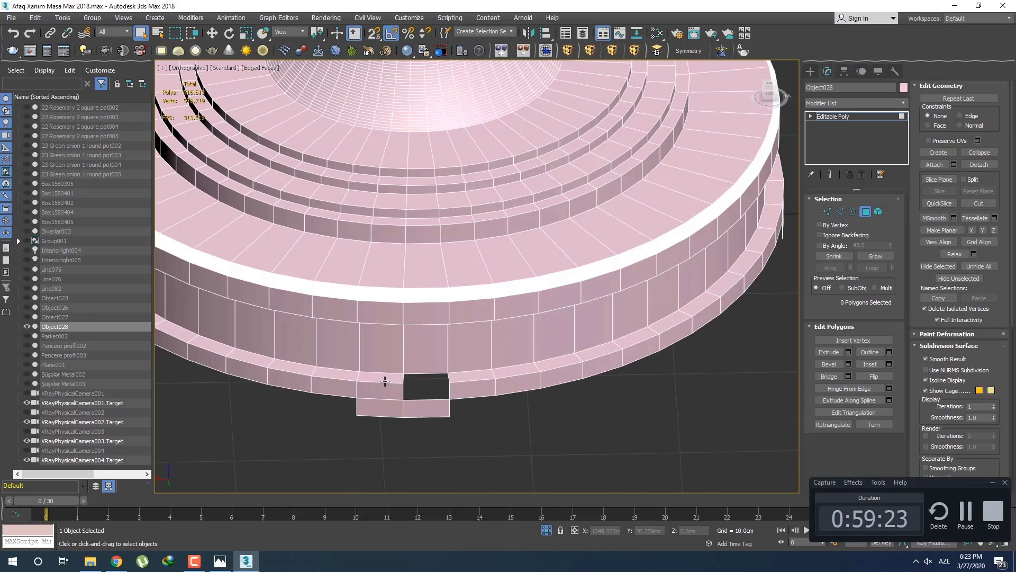
left_click_drag(384, 380, 387, 389)
key("Delete")
Step: Delete the rim's side and ledge polygons directly above the left foot
scroll(386, 392, "down", 4)
middle_click_drag(455, 382, 489, 381, "alt")
scroll(459, 383, "up", 4)
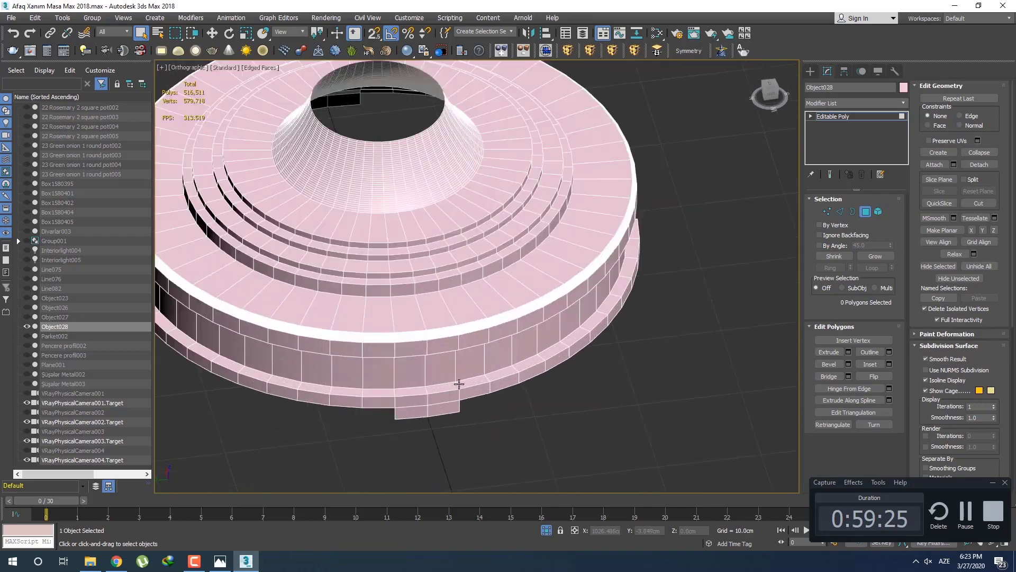
left_click(411, 394)
key("Delete")
left_click_drag(443, 386, 436, 397)
key("Delete")
left_click(426, 399)
key("Delete")
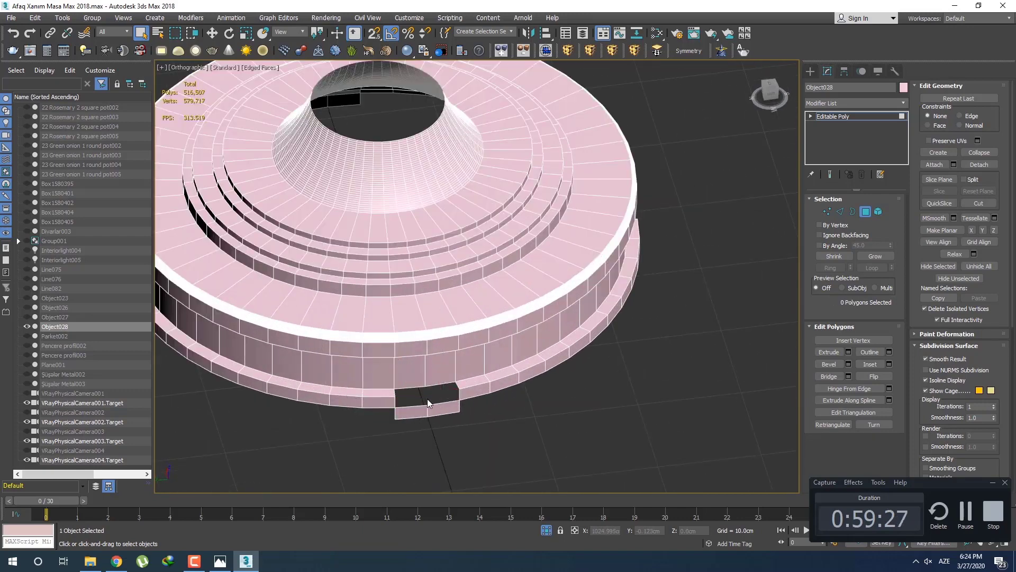
Step: Select both top edges of the right foot and extend them inward toward the base as two new faces
scroll(462, 386, "down", 4)
middle_click_drag(504, 391, 449, 390, "alt")
scroll(449, 383, "up", 4)
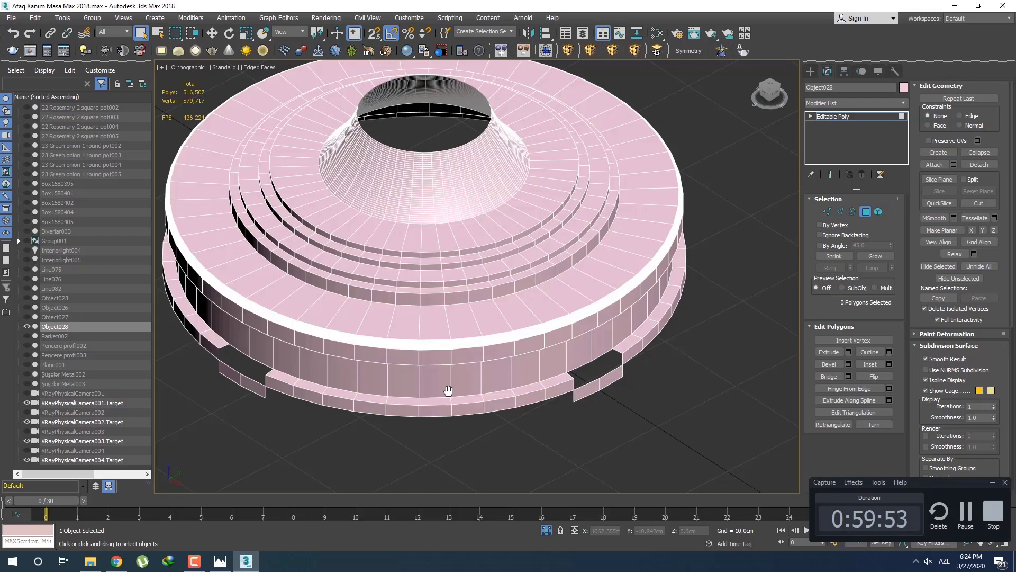
middle_click_drag(576, 364, 532, 333)
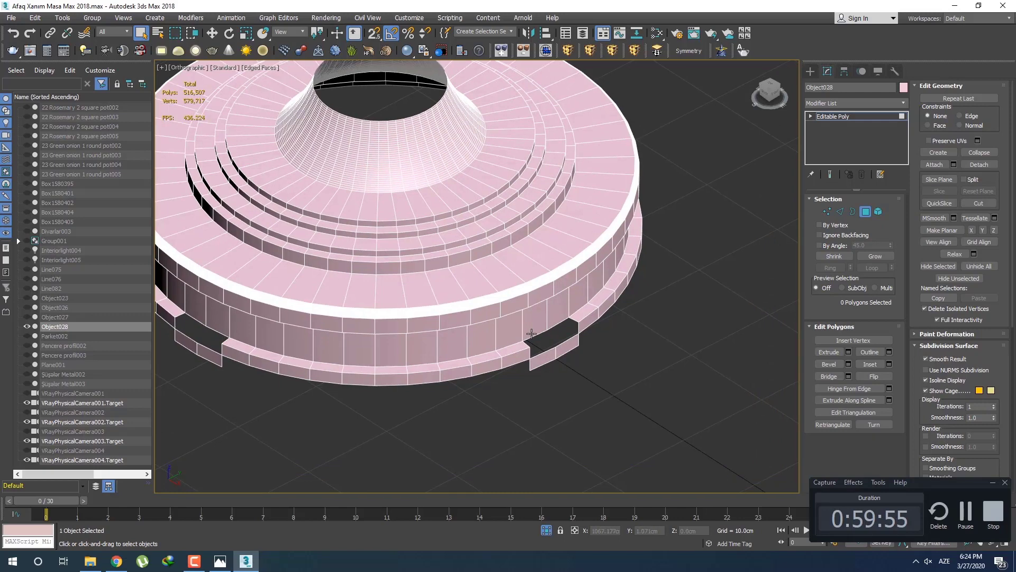
scroll(580, 335, "up", 3)
key("2")
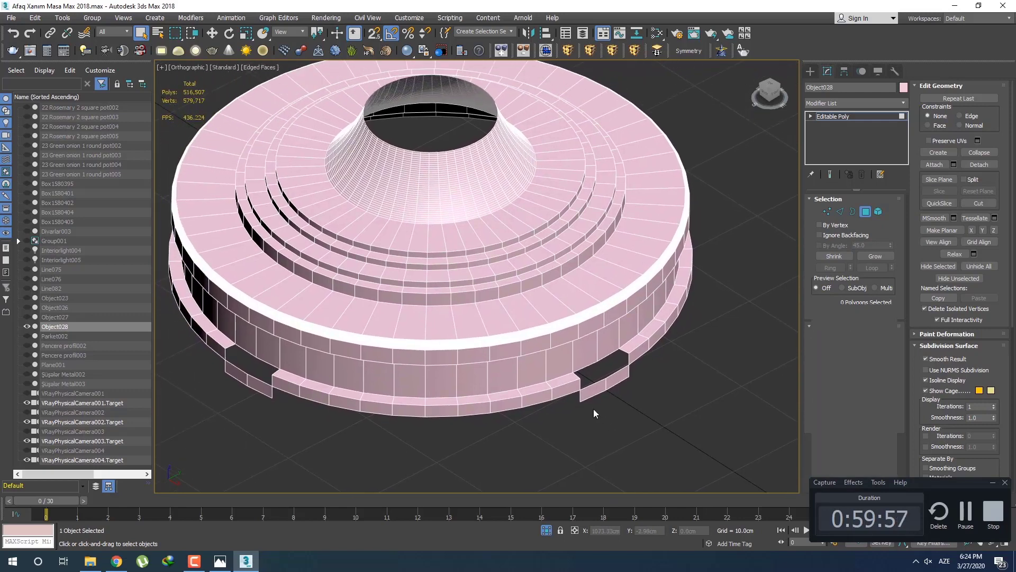
left_click(606, 381)
key("w")
scroll(614, 375, "up", 2)
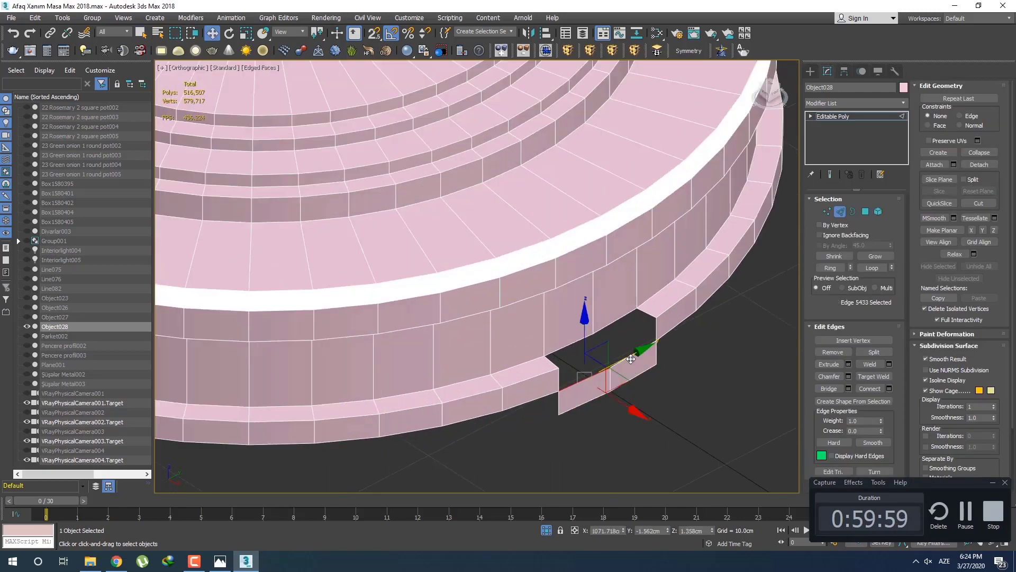
left_click(630, 359, "ctrl")
scroll(617, 392, "up", 2)
left_click_drag(623, 394, 569, 373, "shift")
middle_click_drag(597, 377, 505, 351, "alt")
Step: Bridge the right foot's two inner top edges to the base wall's lower edges above them, filling both openings behind the foot
left_click(514, 329)
left_click(506, 351)
left_click(507, 365, "ctrl")
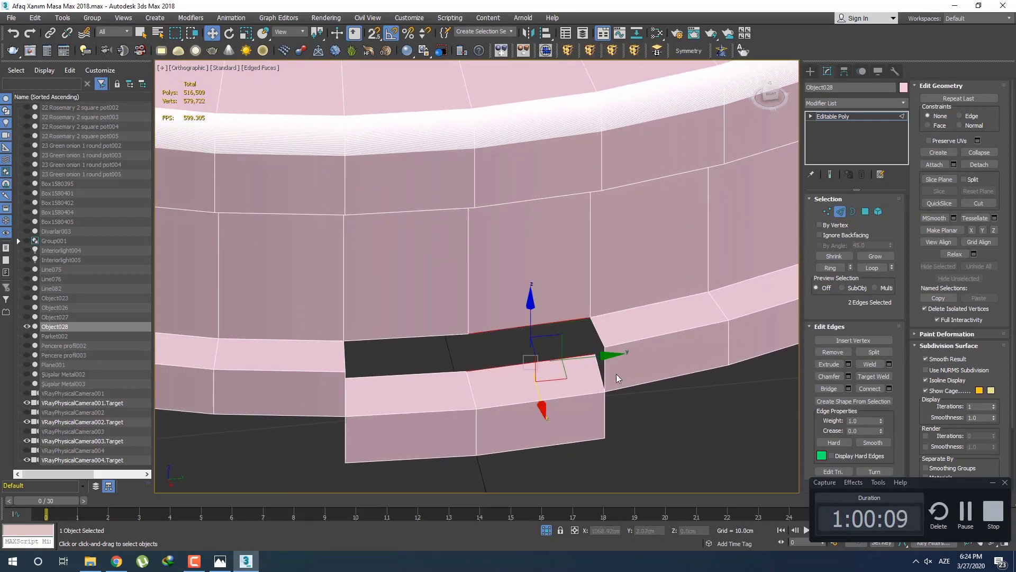
left_click(829, 389)
left_click(435, 337)
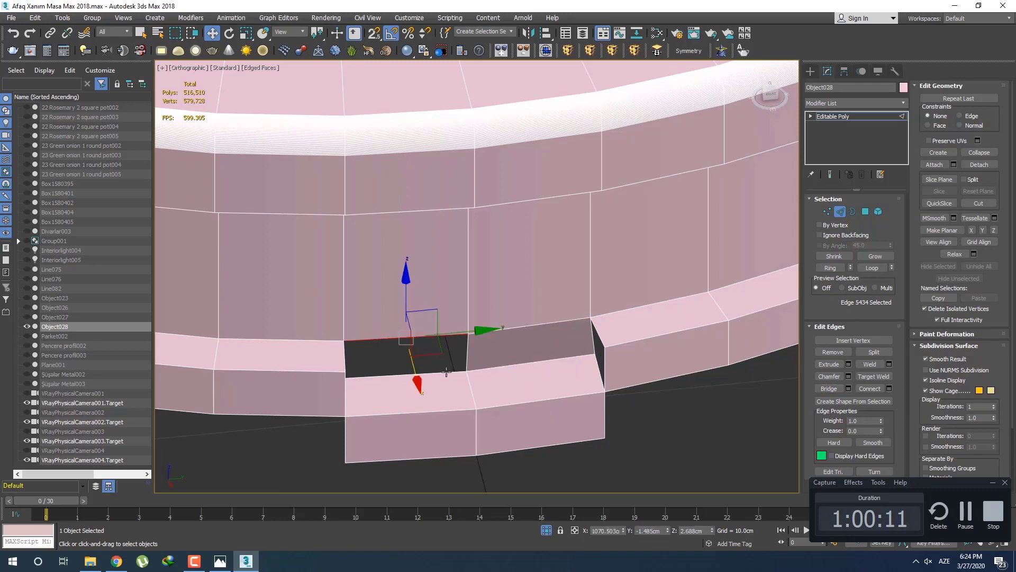
left_click(449, 373, "ctrl")
key("q")
left_click(827, 388)
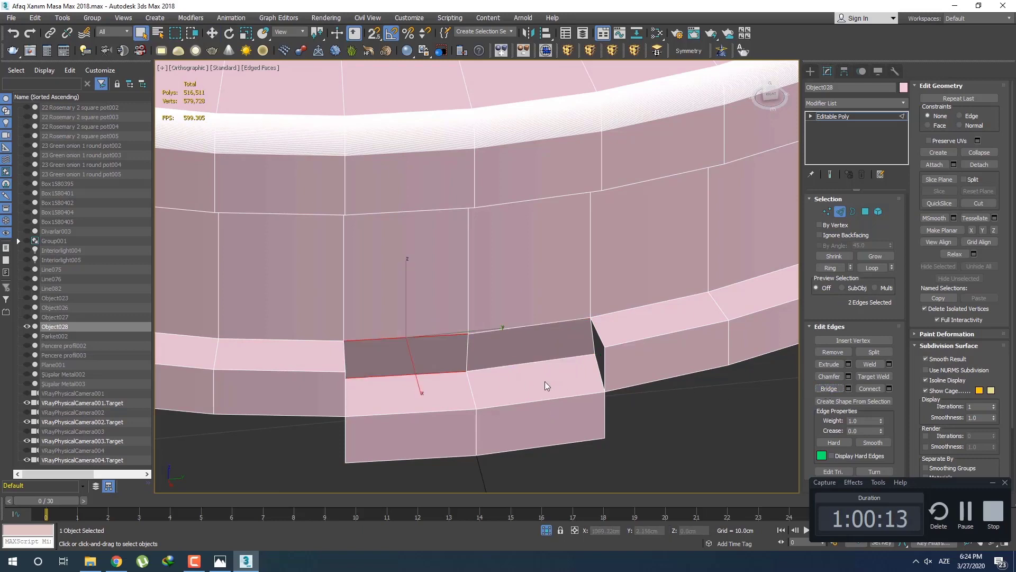
Step: Select the two inner edges of the right foot's top ledge and move them slightly along X
middle_click_drag(545, 381, 454, 356, "alt")
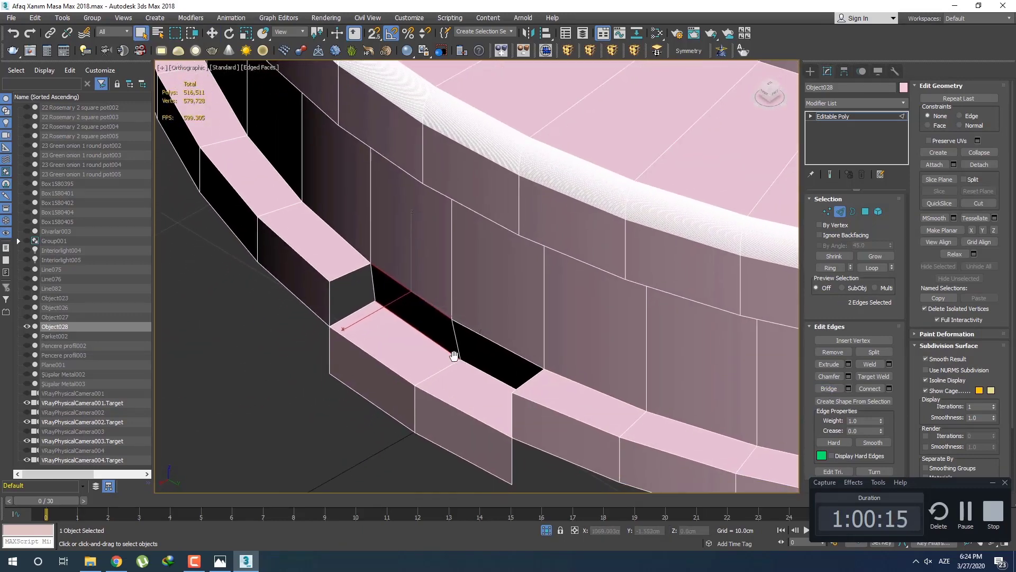
key("2")
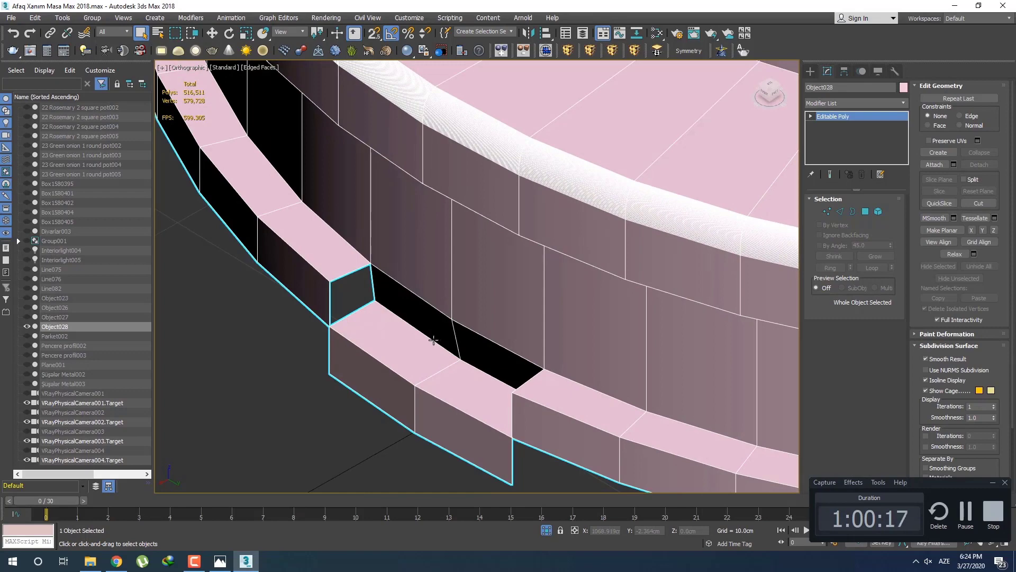
key("2")
left_click(433, 341)
left_click(479, 370, "ctrl")
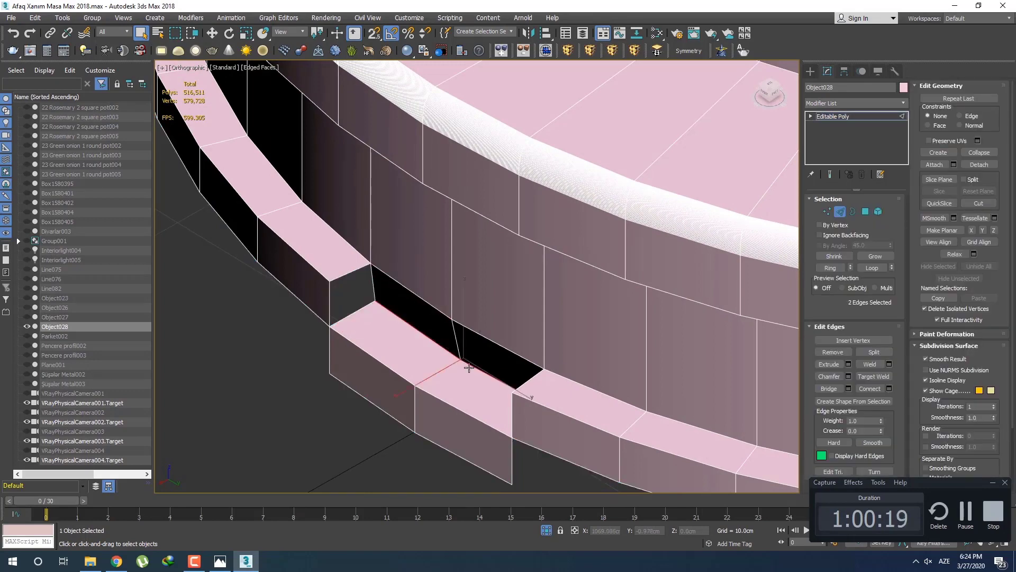
key("w")
left_click_drag(424, 380, 403, 380)
Step: Bridge the rim ledge's open end edge to the foot's top side edge at the right foot's +Y end
middle_click_drag(402, 381, 559, 370, "alt")
key("3")
scroll(551, 367, "up", 2)
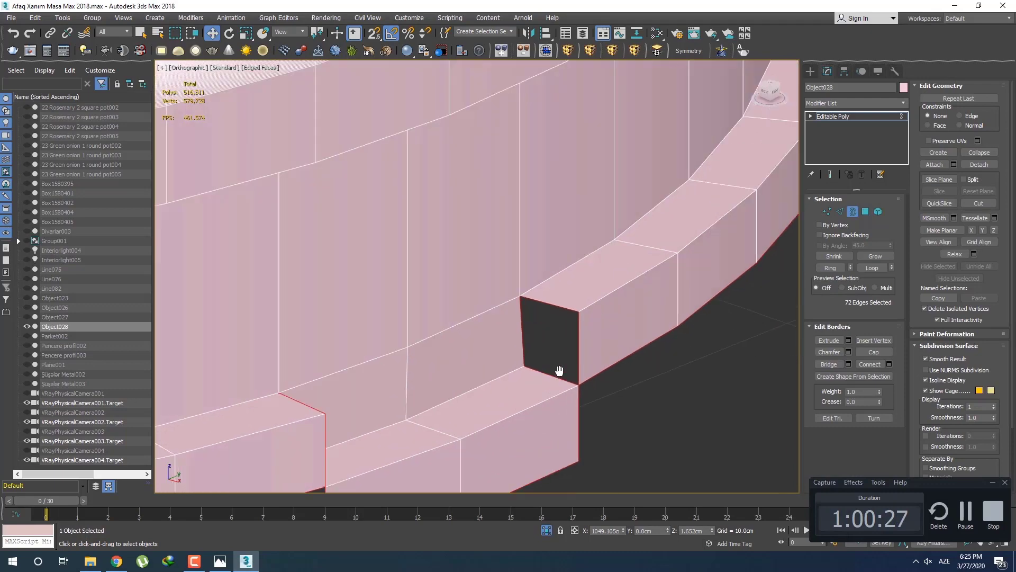
key("2")
left_click(554, 304)
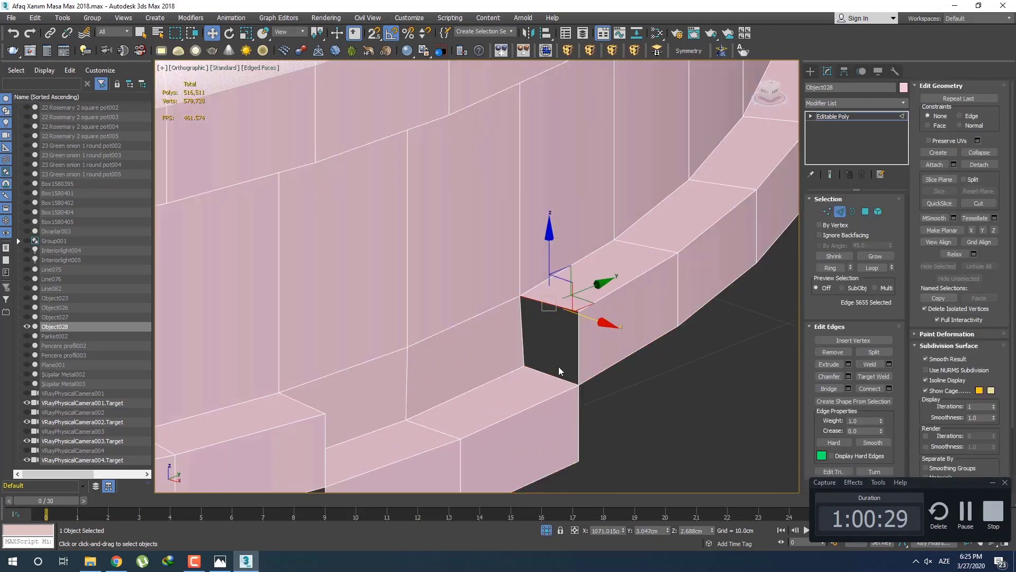
left_click(554, 378, "ctrl")
key("q")
left_click(829, 388)
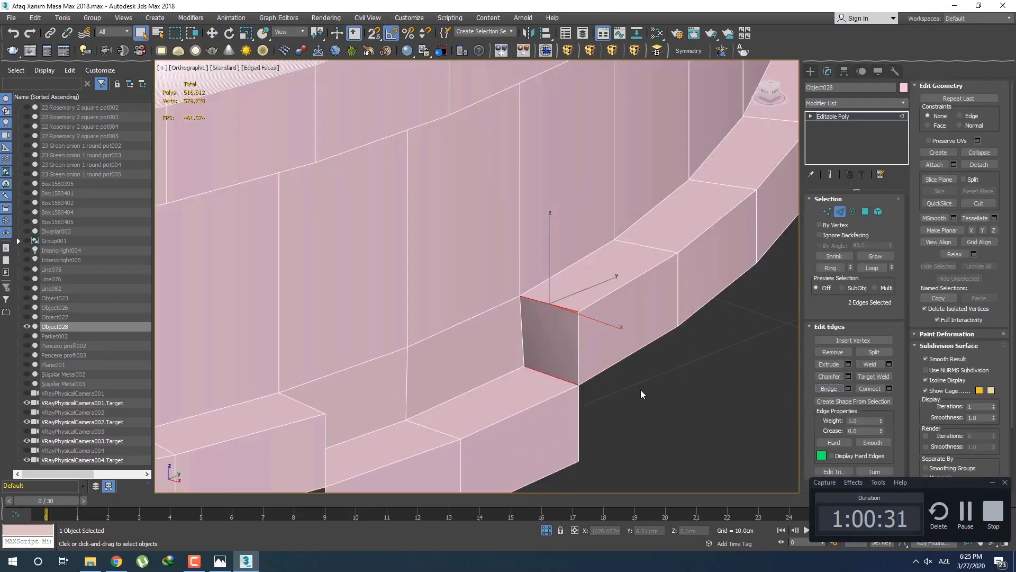
Step: Bridge the matching pair of edges to close the rim's open end at the right foot's -Y end
scroll(640, 392, "down", 5)
middle_click_drag(640, 392, 529, 345, "alt")
scroll(479, 321, "up", 5)
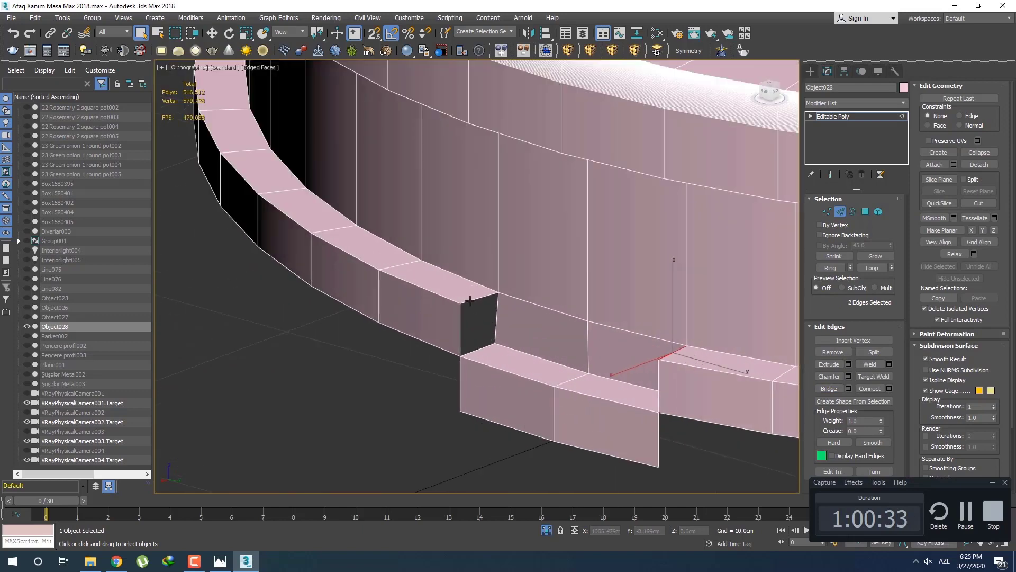
left_click(470, 300)
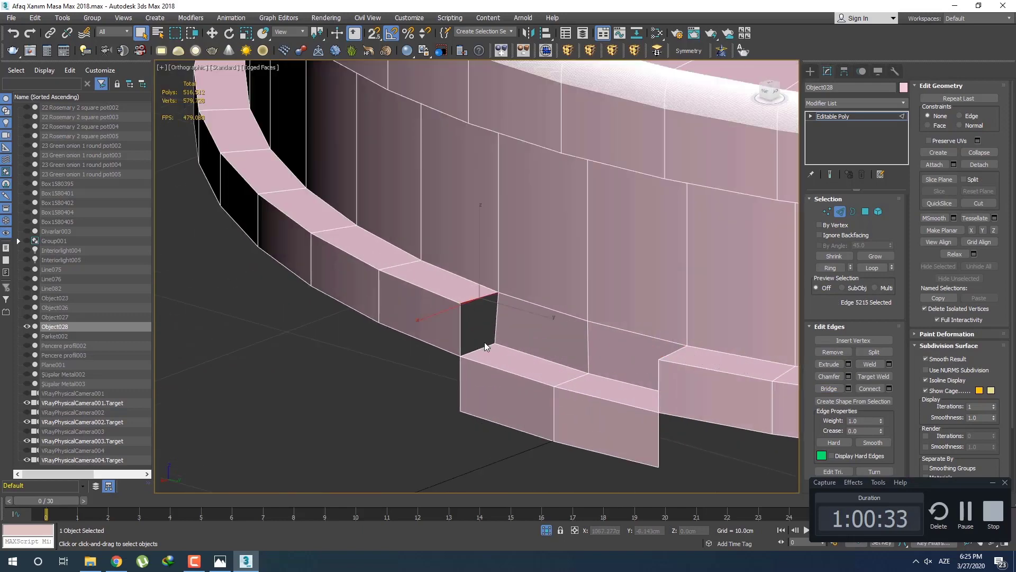
left_click(820, 389)
middle_click_drag(697, 389, 581, 412, "alt")
key("2")
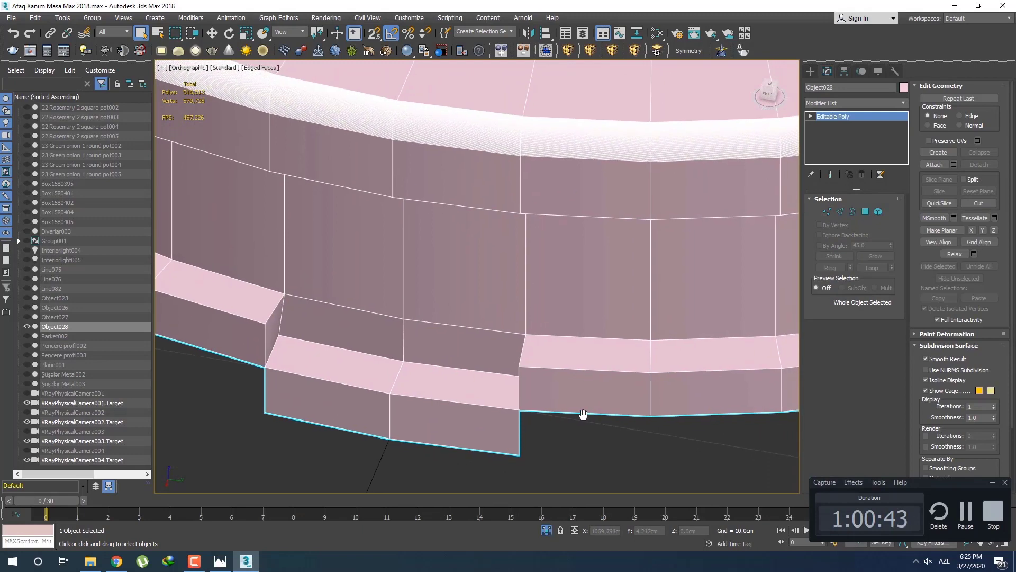
key("2")
left_click(581, 412)
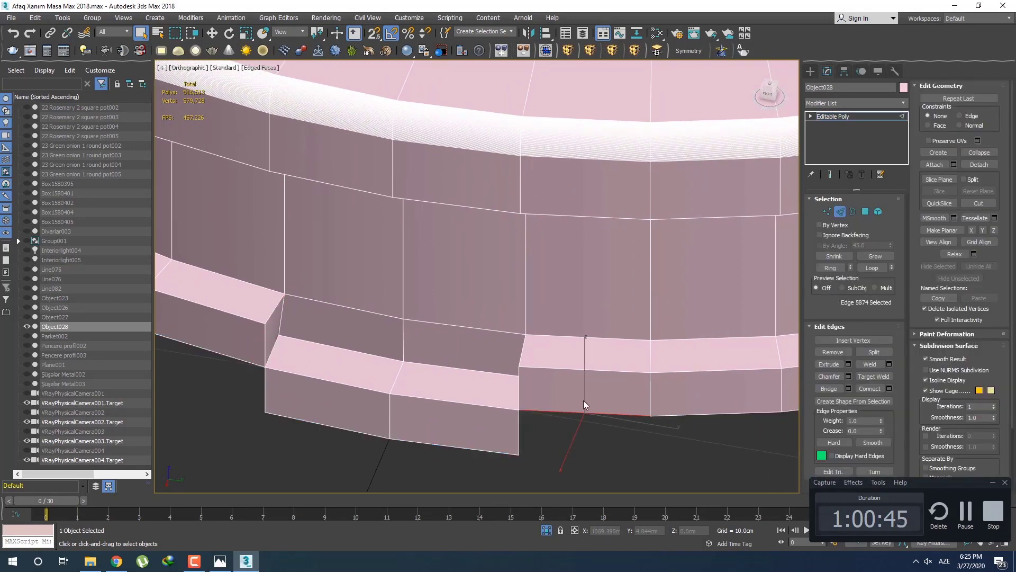
left_click(580, 370, "ctrl")
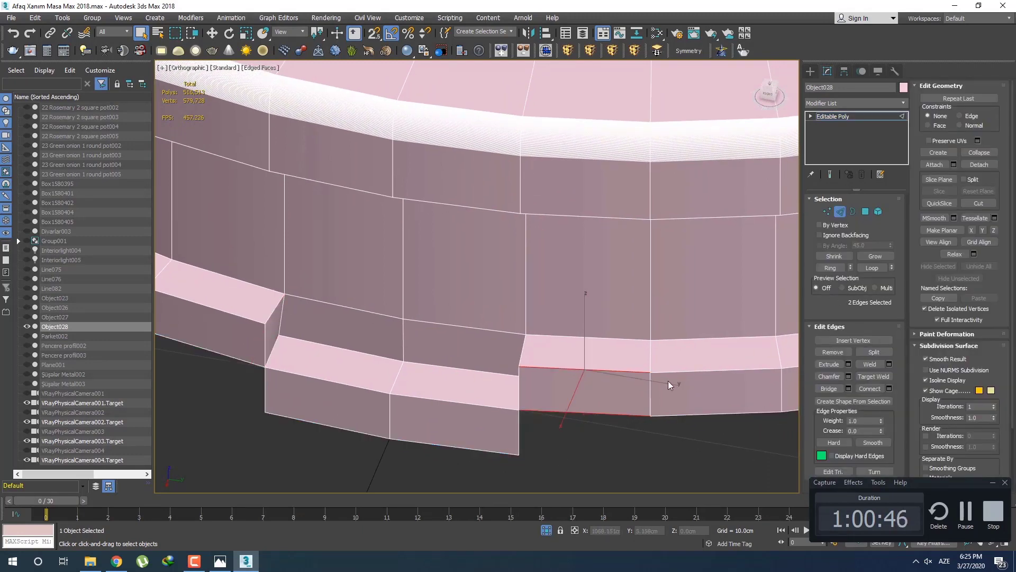
left_click(889, 390)
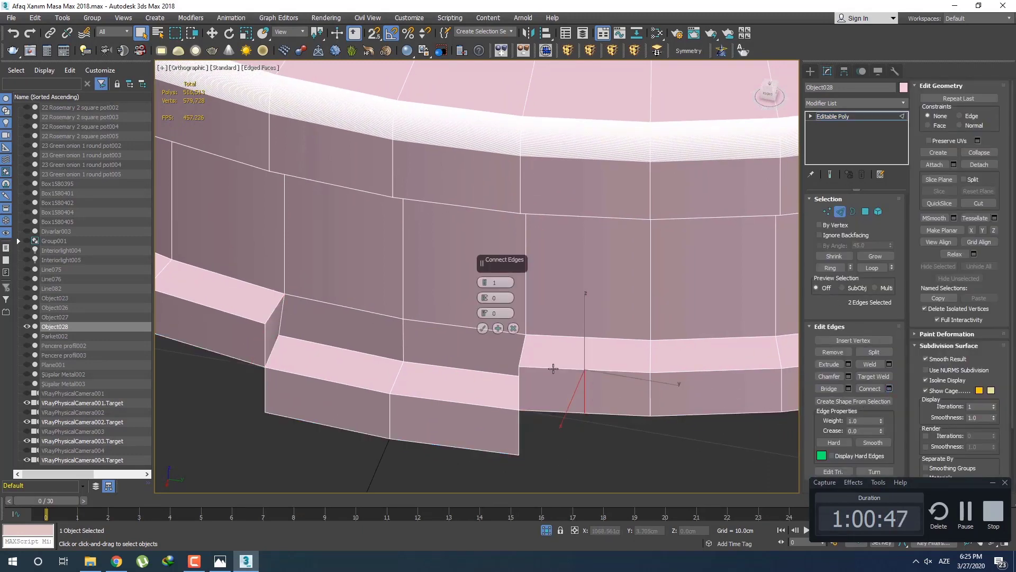
left_click(513, 329)
middle_click_drag(513, 329, 493, 383, "alt")
scroll(493, 392, "down", 3)
scroll(518, 398, "down", 4)
scroll(487, 412, "up", 5)
scroll(441, 389, "up", 4)
scroll(488, 386, "up", 2)
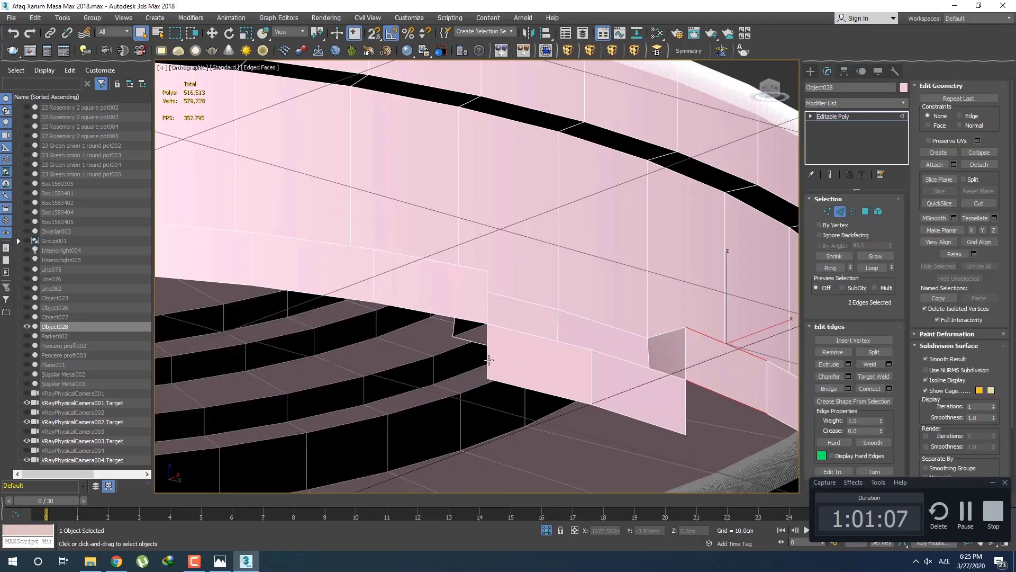
left_click(488, 360)
left_click(506, 383, "ctrl")
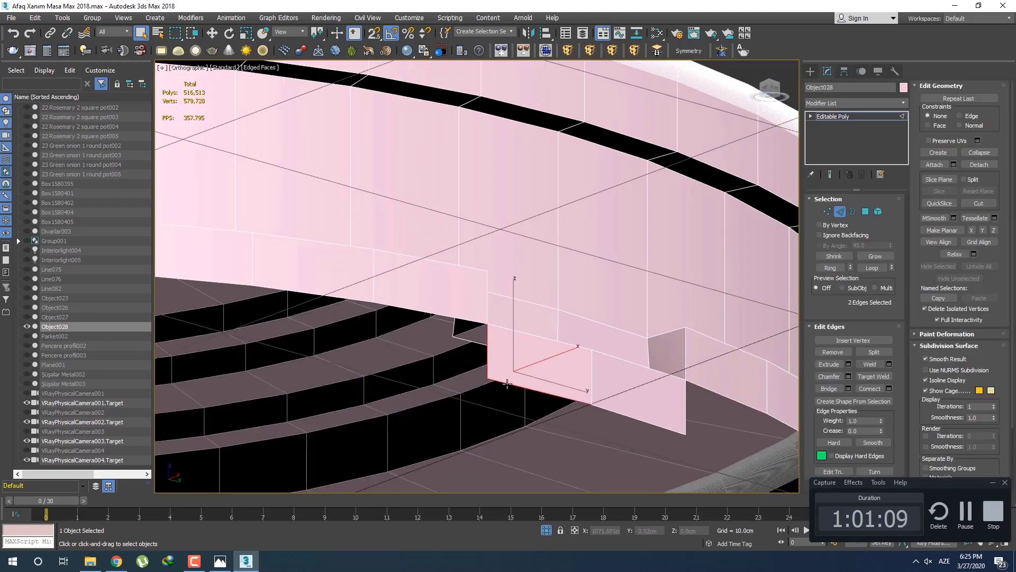
middle_click_drag(535, 392, 519, 411, "alt")
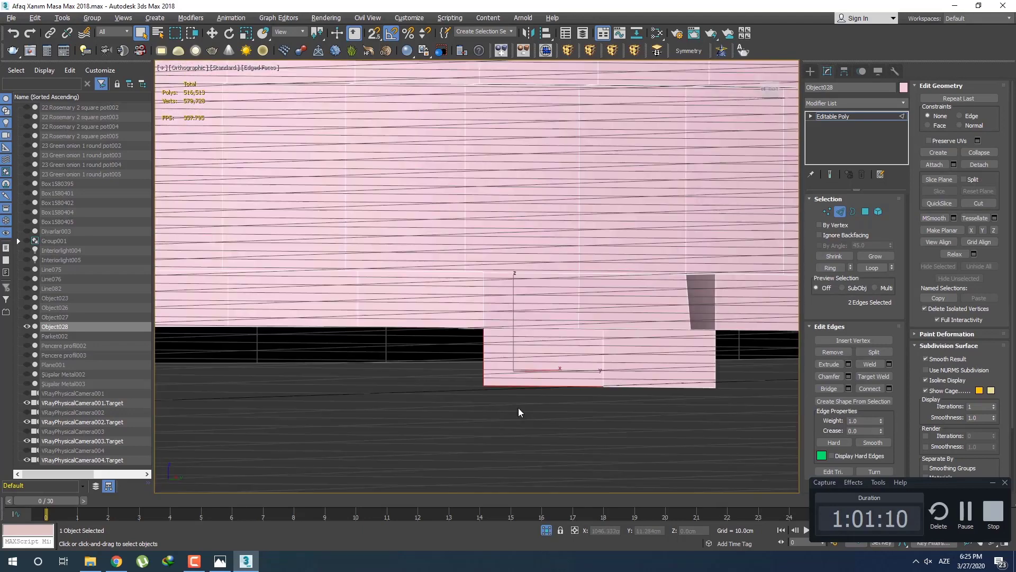
key("w")
left_click(484, 366)
Step: Select the edge ring through the rim segment beside the right foot's -Y end and connect it with one segment
middle_click_drag(484, 367, 428, 351, "alt")
left_click(428, 351)
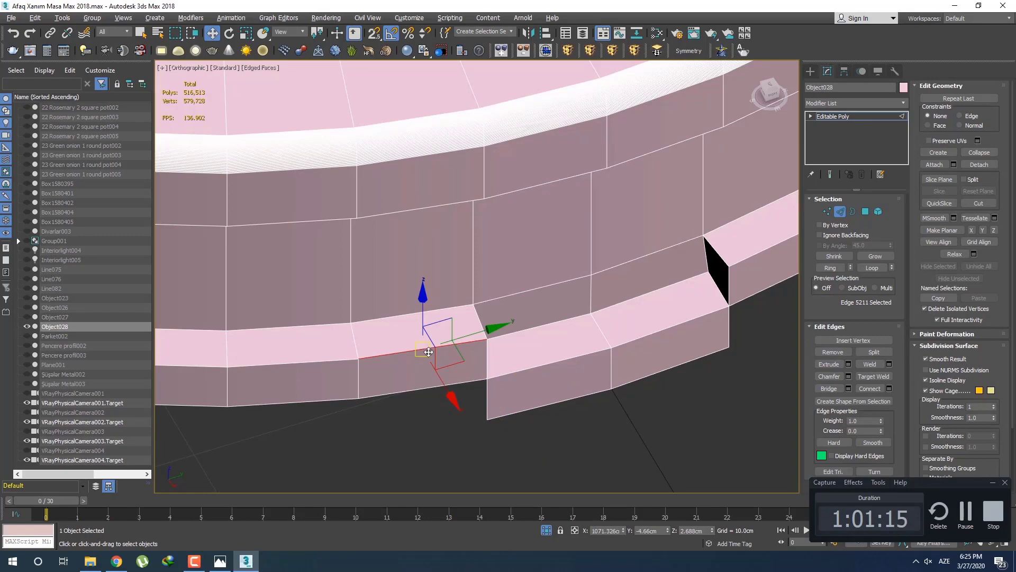
key("alt+r")
left_click(889, 388)
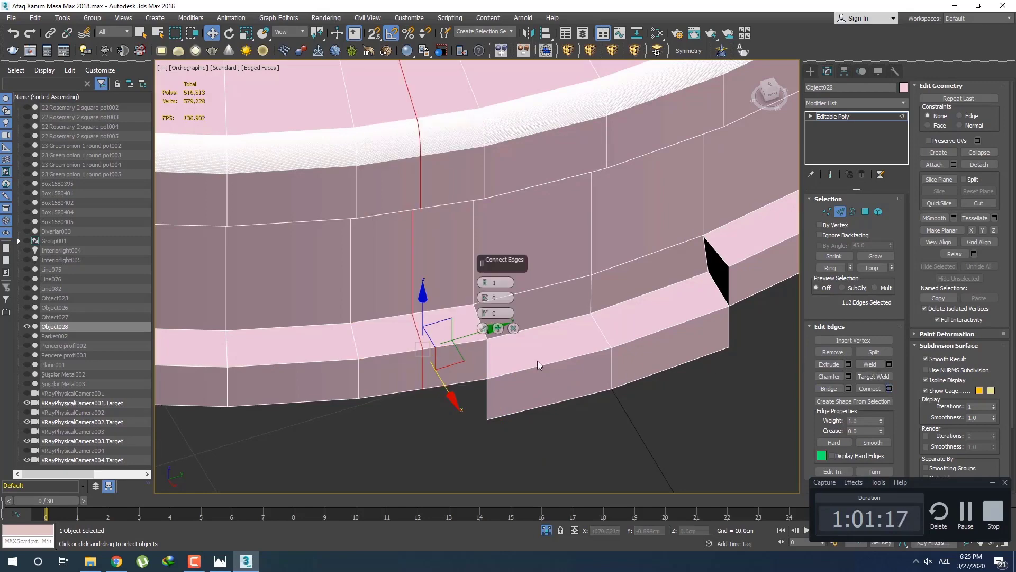
left_click(482, 329)
middle_click_drag(465, 356, 454, 389, "alt")
left_click(454, 390)
scroll(450, 371, "up", 3)
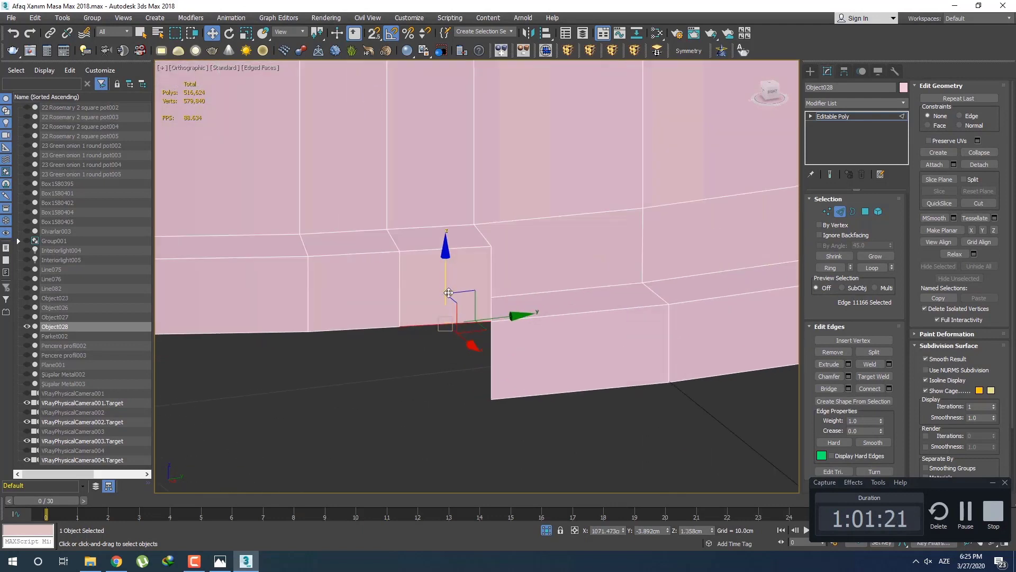
left_click_drag(447, 320, 441, 361, "shift")
Step: Select the edge ring through the rim segment beside the right foot's +Y end and connect it with one segment
middle_click_drag(497, 402, 540, 363, "alt")
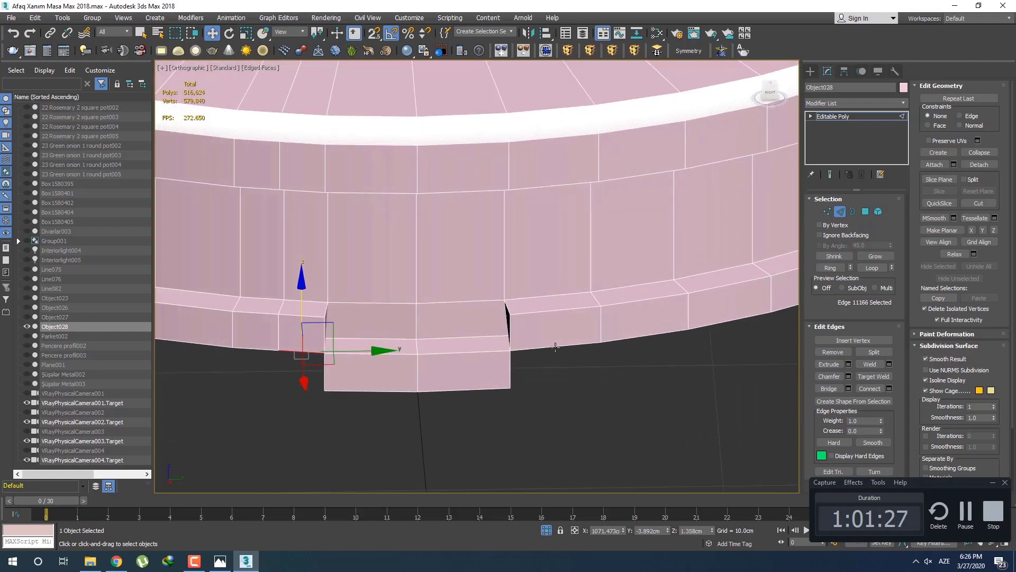
left_click(555, 346)
double_click(557, 350)
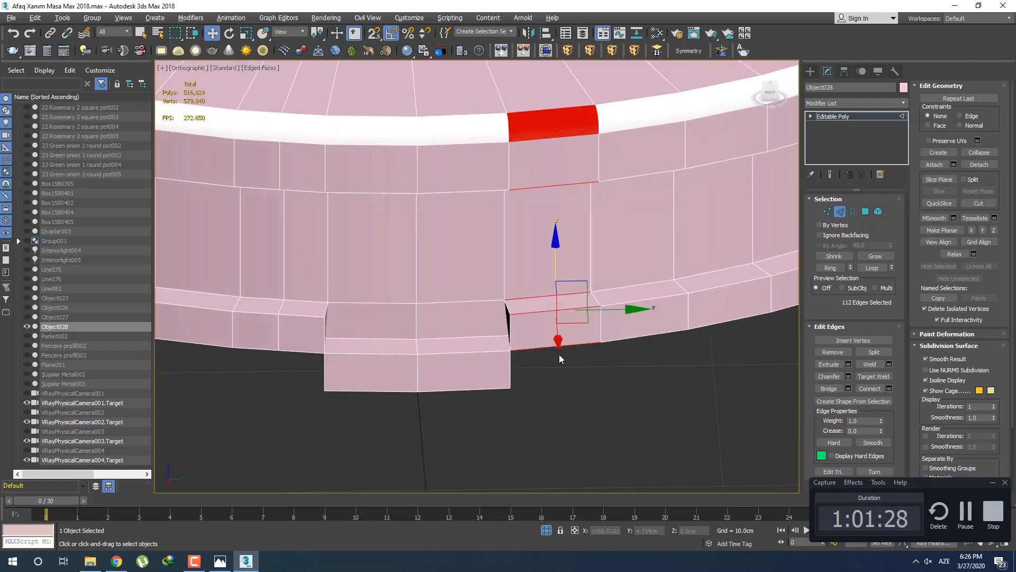
left_click(889, 389)
left_click(489, 329)
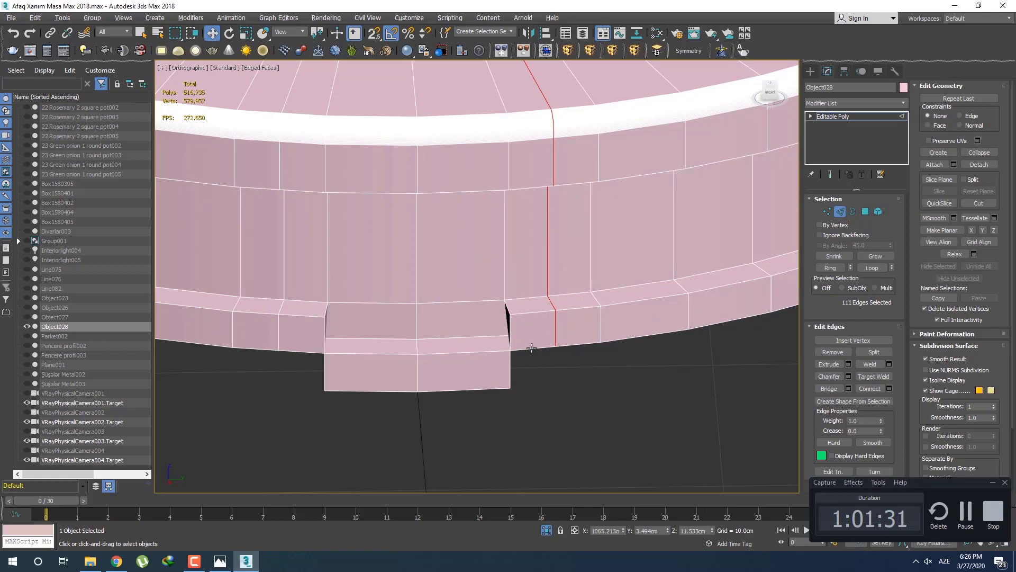
Step: Extend the short rim bottom edges on both sides of the right foot downward as new faces, level with the foot's bottom
left_click(532, 350)
left_click(301, 357, "ctrl")
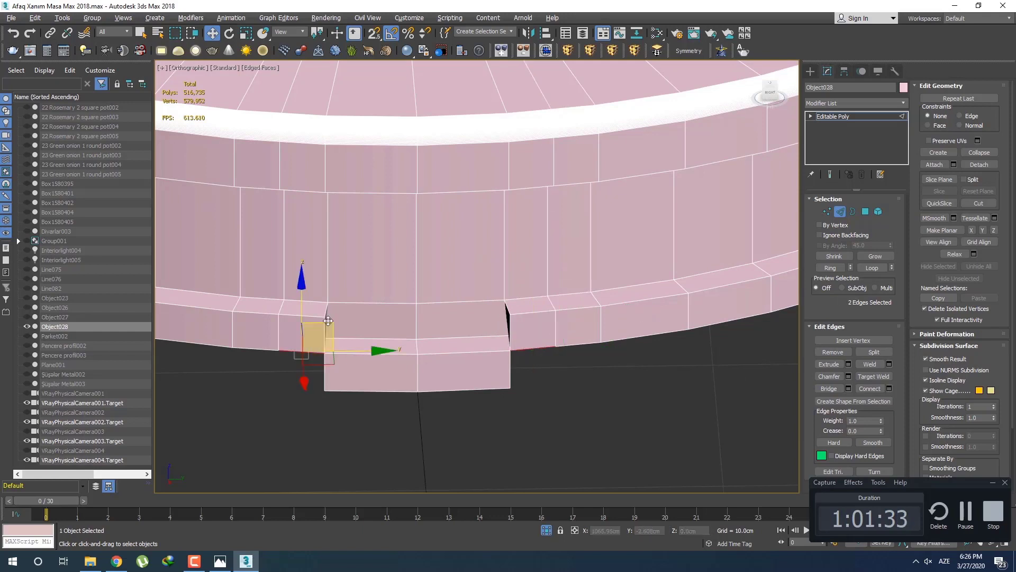
left_click_drag(300, 304, 299, 340, "shift")
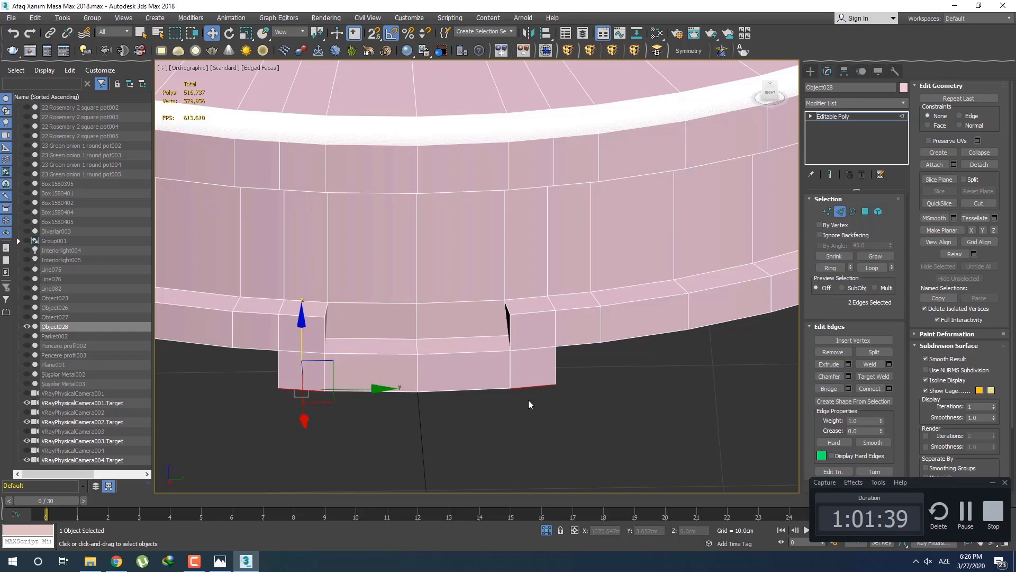
Step: Collapse the overlapping bottom corner vertices on both sides where the new faces meet the right foot
scroll(529, 405, "up", 3)
key("1")
left_click_drag(528, 405, 489, 373)
scroll(538, 398, "up", 2)
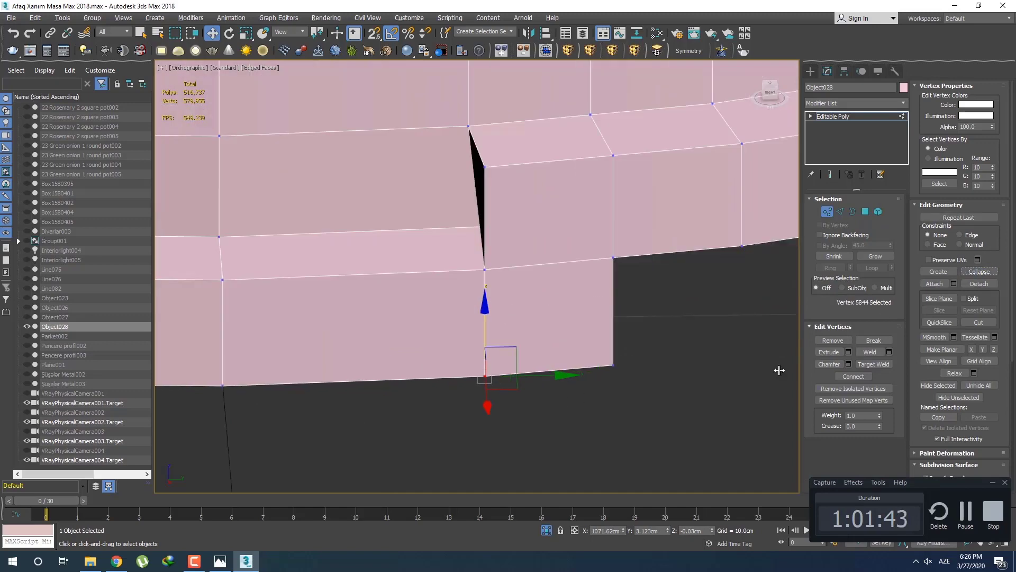
scroll(779, 370, "down", 2)
left_click_drag(396, 400, 377, 240)
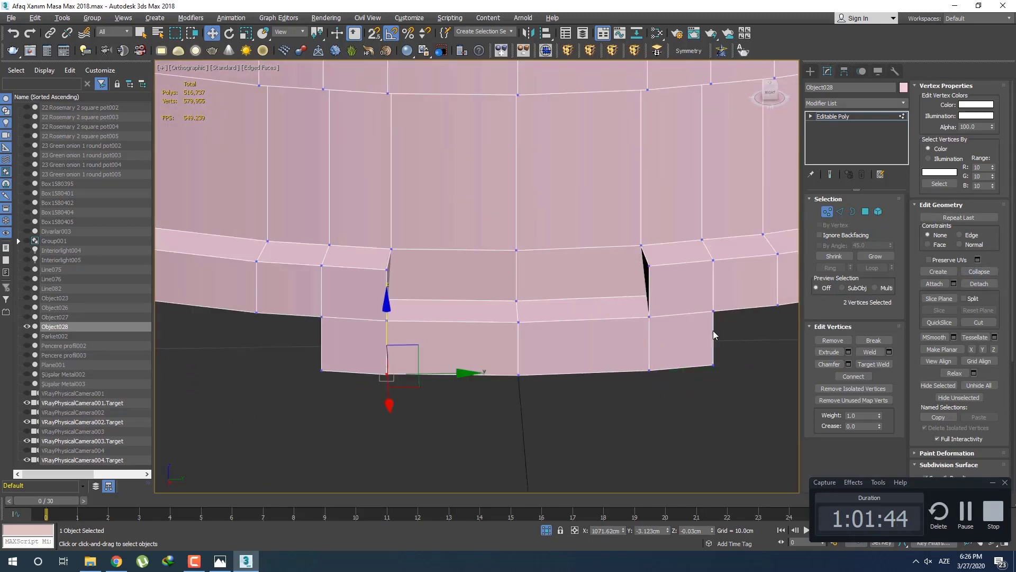
left_click(970, 272)
Step: Select the outer vertical end edges on both sides of the widened right foot
scroll(536, 373, "down", 2)
middle_click_drag(537, 373, 460, 379, "alt")
scroll(443, 369, "up", 3)
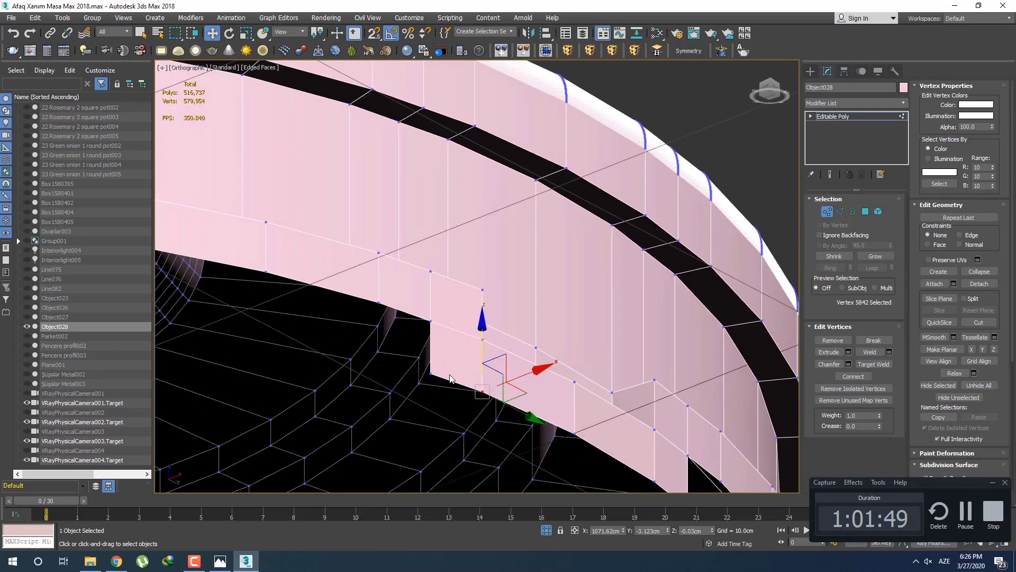
key("2")
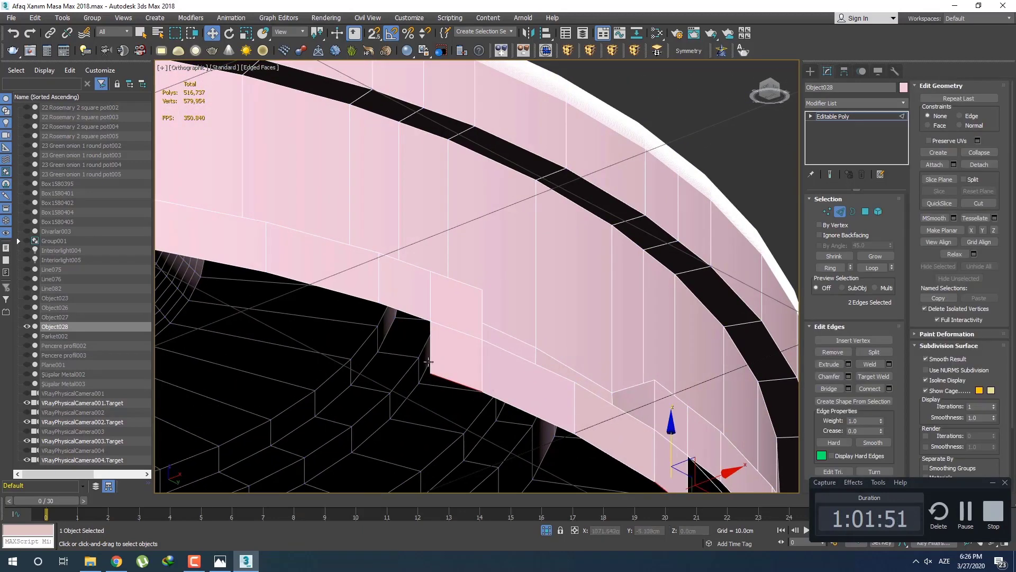
middle_click_drag(429, 361, 433, 332)
left_click(439, 363)
scroll(459, 326, "up", 2)
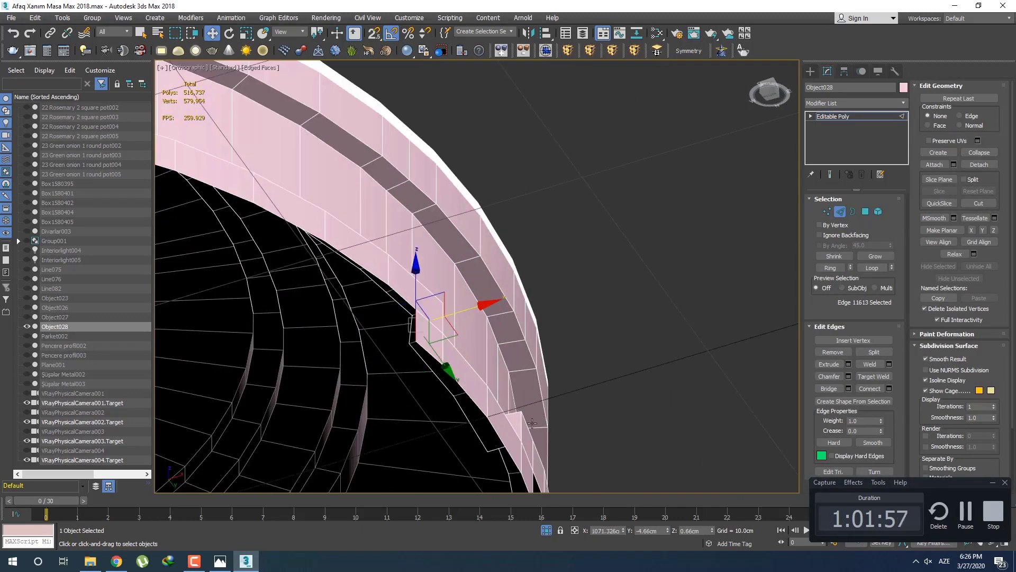
middle_click_drag(532, 423, 484, 323, "alt")
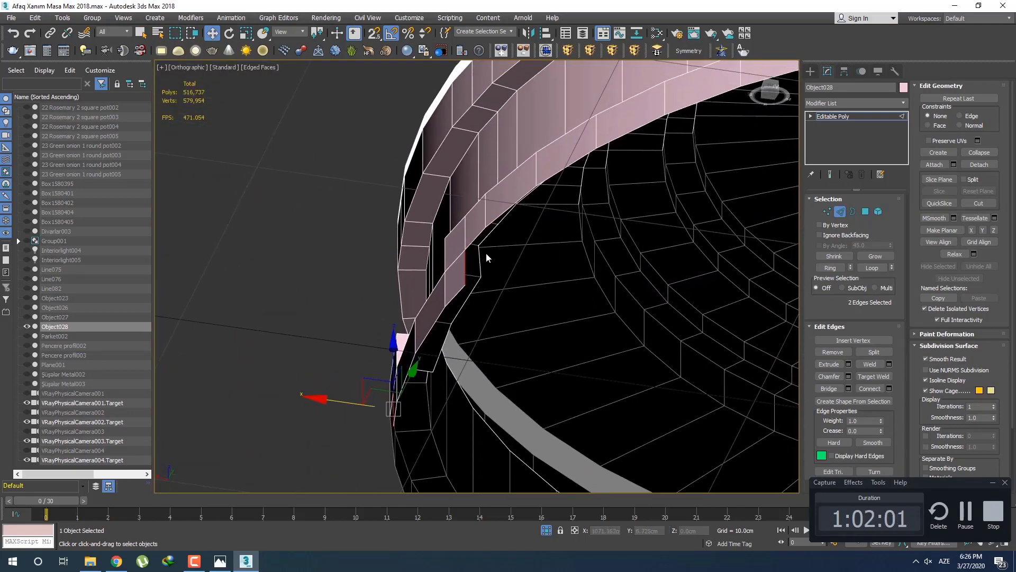
Step: Leave edge editing and examine the whole base with its widened right foot from several angles
middle_click_drag(478, 285, 575, 392)
scroll(492, 317, "down", 5)
key("q")
mouse_move(533, 355)
middle_mouse_down("alt")
mouse_move(549, 390)
mouse_move(543, 348)
middle_mouse_up("alt")
left_click(810, 72)
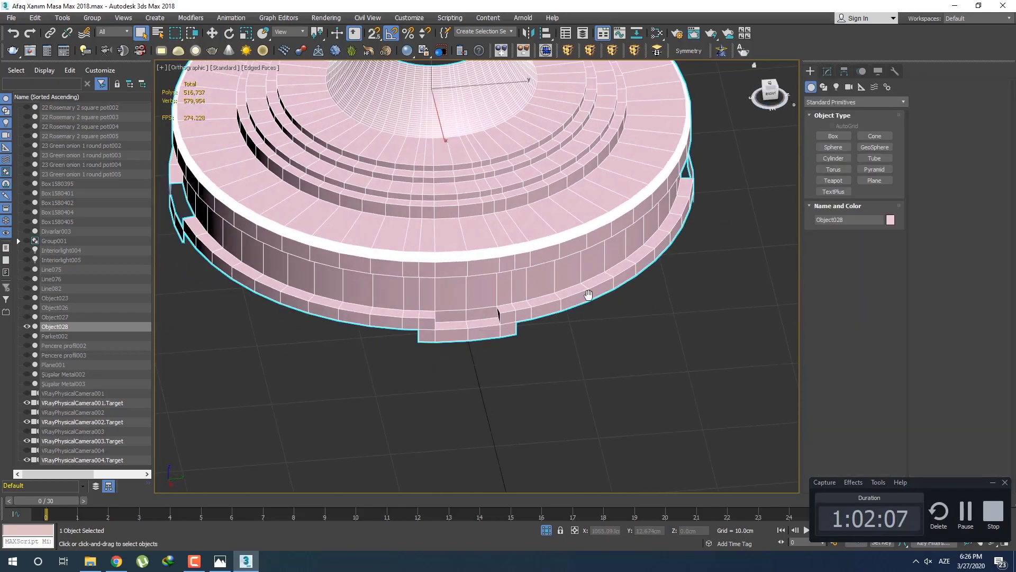
scroll(582, 346, "down", 5)
scroll(575, 336, "up", 6)
middle_click_drag(575, 335, 444, 408)
key("t")
scroll(552, 343, "up", 3)
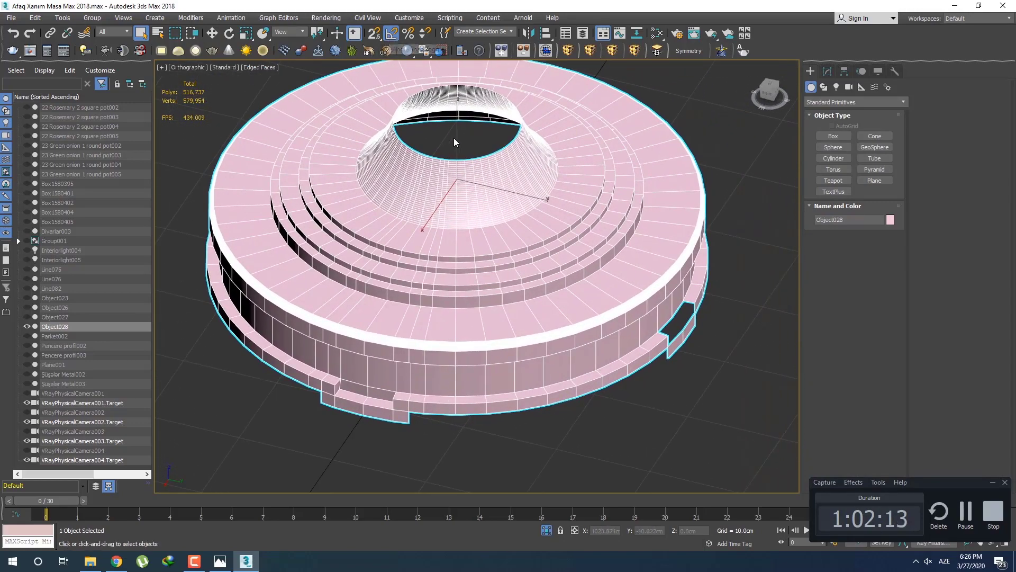
middle_click_drag(454, 141, 475, 223, "alt")
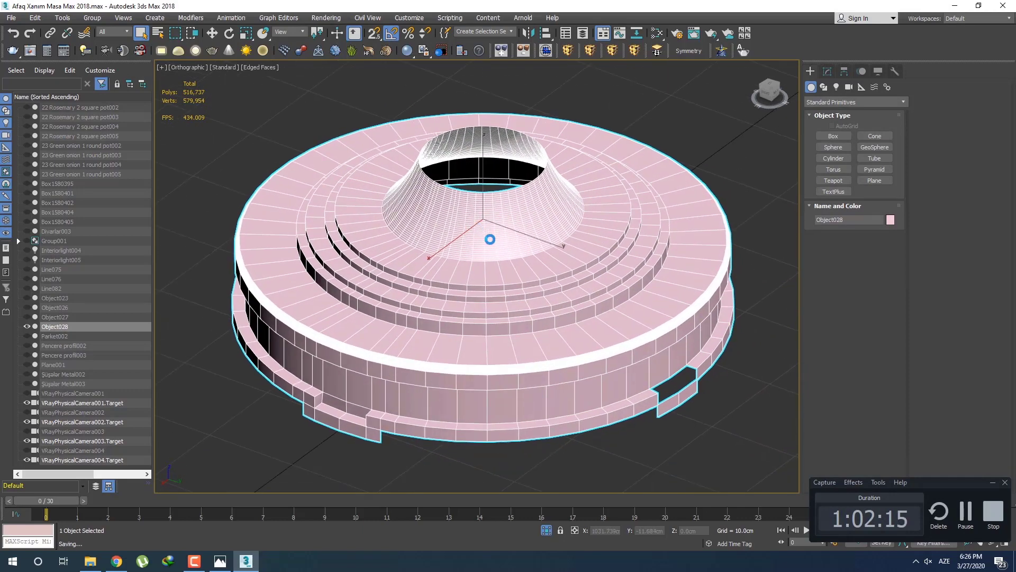
Step: Center the round base's pivot on the object
left_click(845, 71)
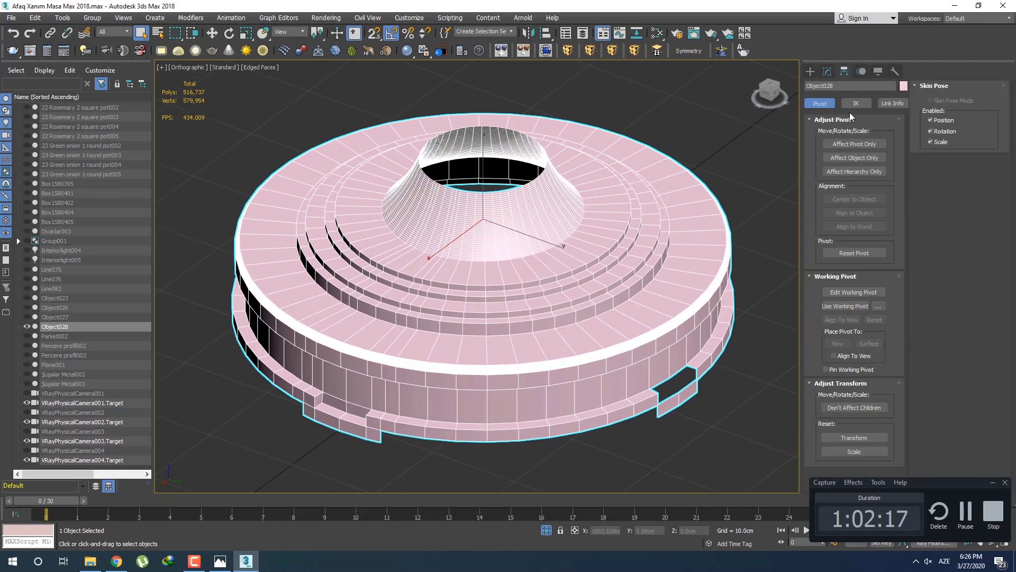
left_click(851, 143)
left_click(845, 145)
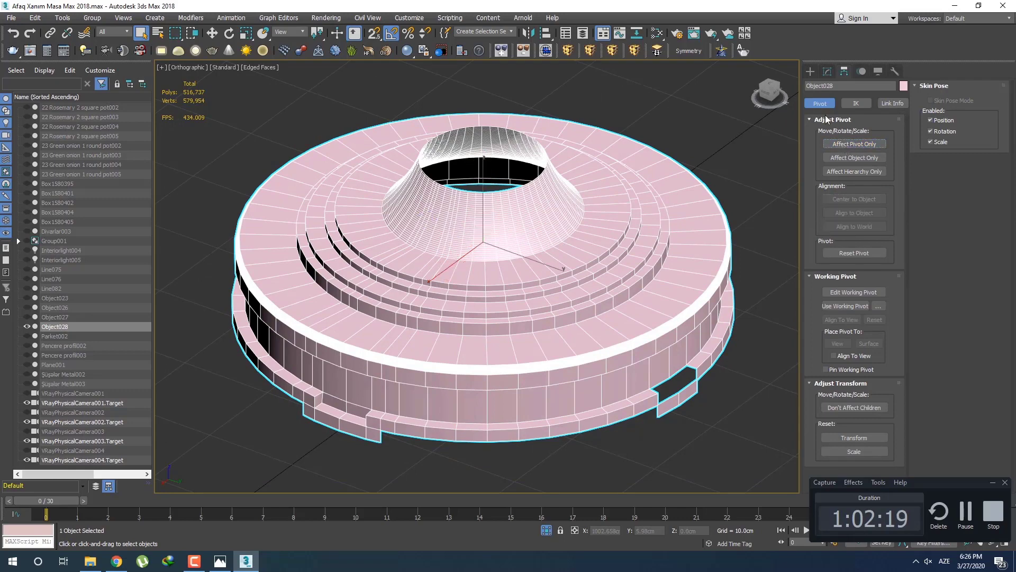
Step: Add a Symmetry modifier on the X axis to the base and rotate its mirror plane around the vertical axis to mirror the foot
left_click(810, 72)
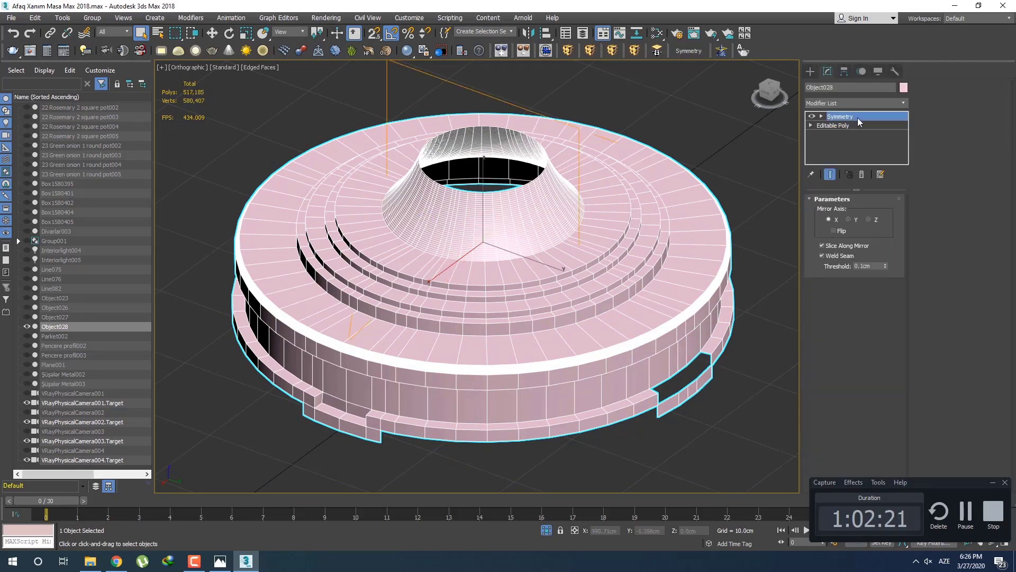
key("1")
key("e")
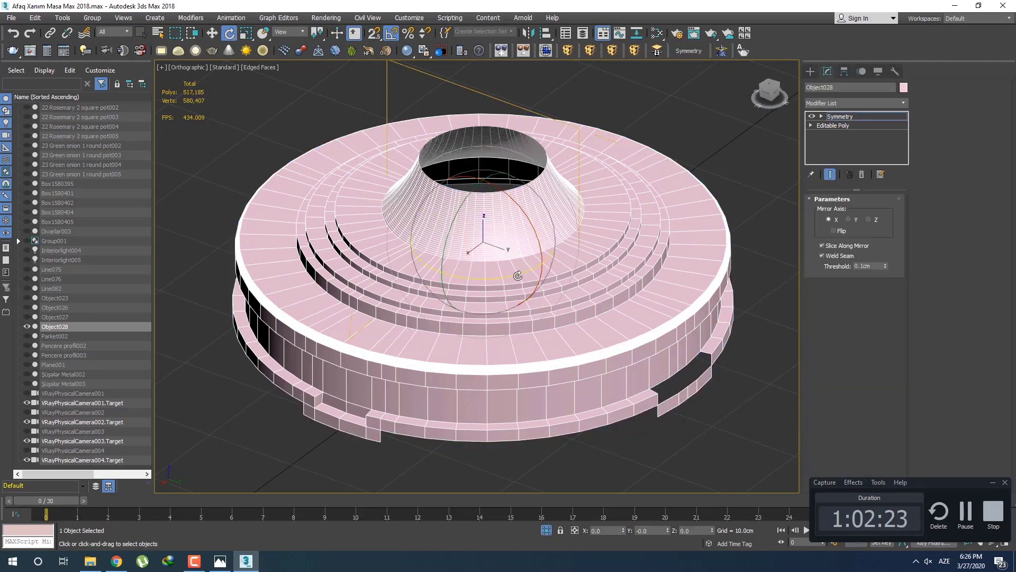
left_click_drag(526, 274, 521, 341)
key("t")
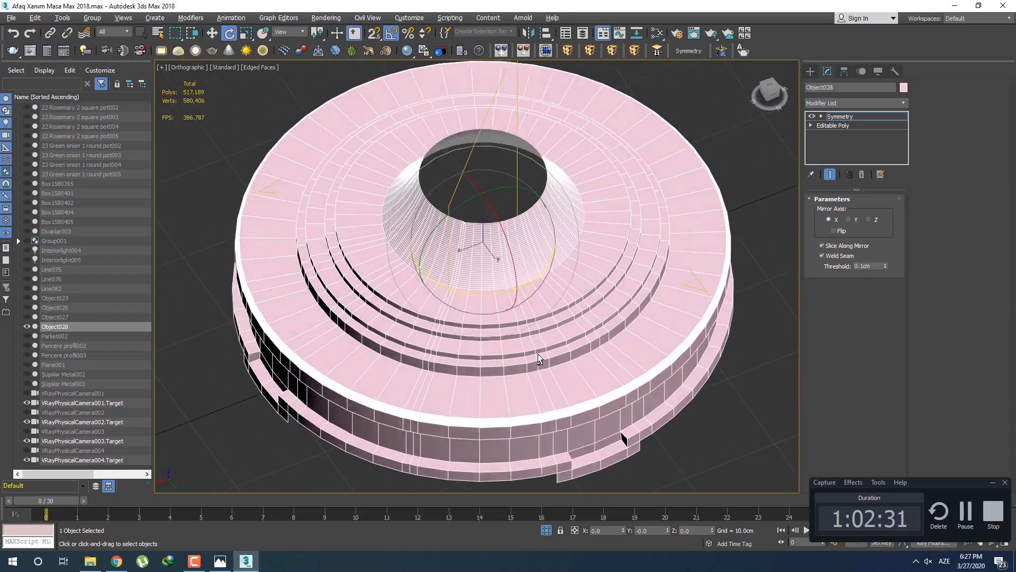
Step: Add a second Symmetry modifier mirroring the feet across the other direction, and collapse the whole modifier stack into the Editable Poly
middle_click_drag(554, 344, 661, 123)
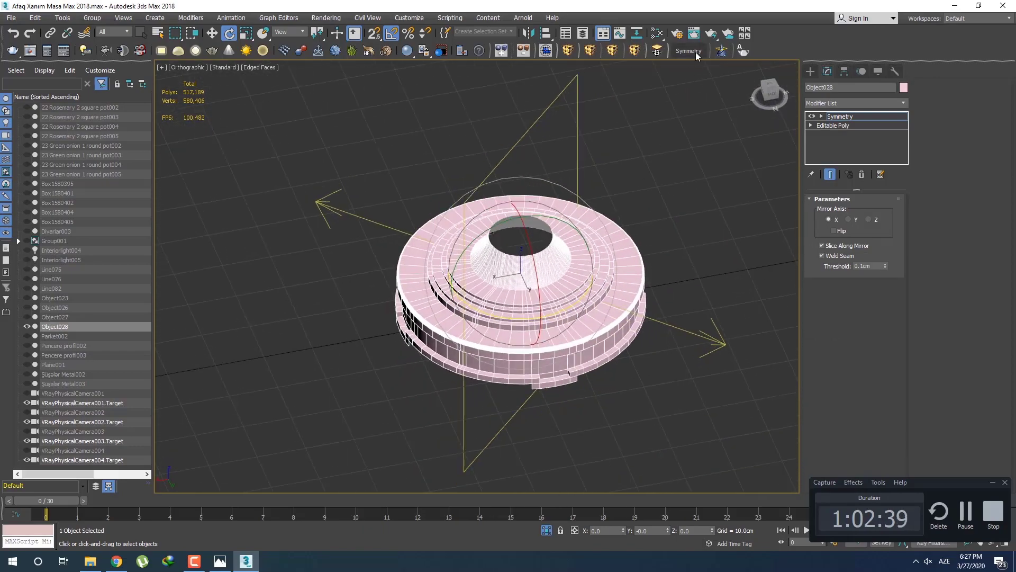
middle_click_drag(511, 344, 498, 295, "alt")
scroll(524, 352, "up", 2)
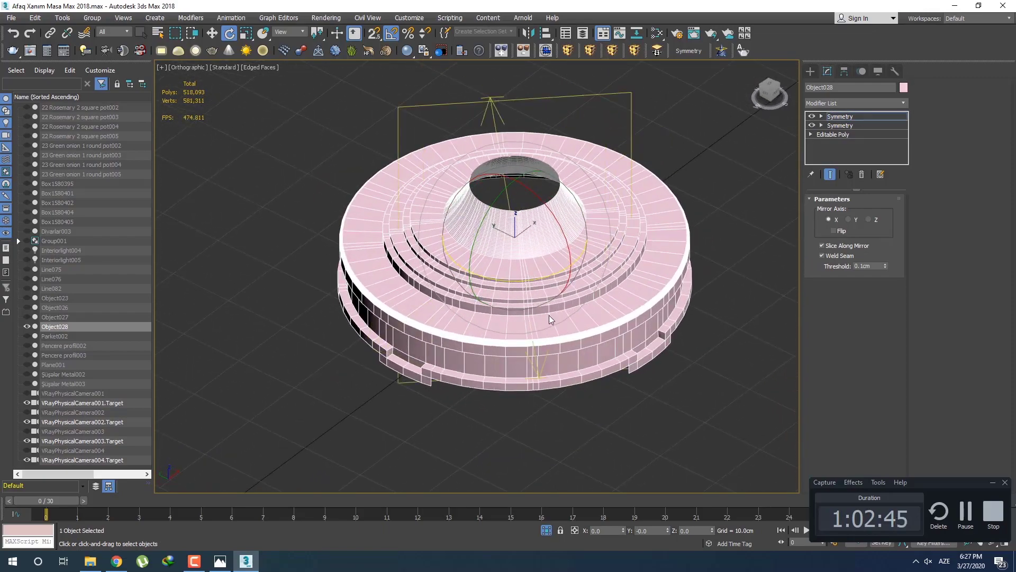
mouse_move(549, 318)
middle_mouse_down("alt")
mouse_move(437, 317)
mouse_move(557, 345)
mouse_move(467, 340)
mouse_move(526, 357)
mouse_move(605, 344)
mouse_move(547, 341)
mouse_move(618, 334)
mouse_move(530, 337)
mouse_move(568, 335)
mouse_move(551, 336)
middle_mouse_up("alt")
right_click(856, 118)
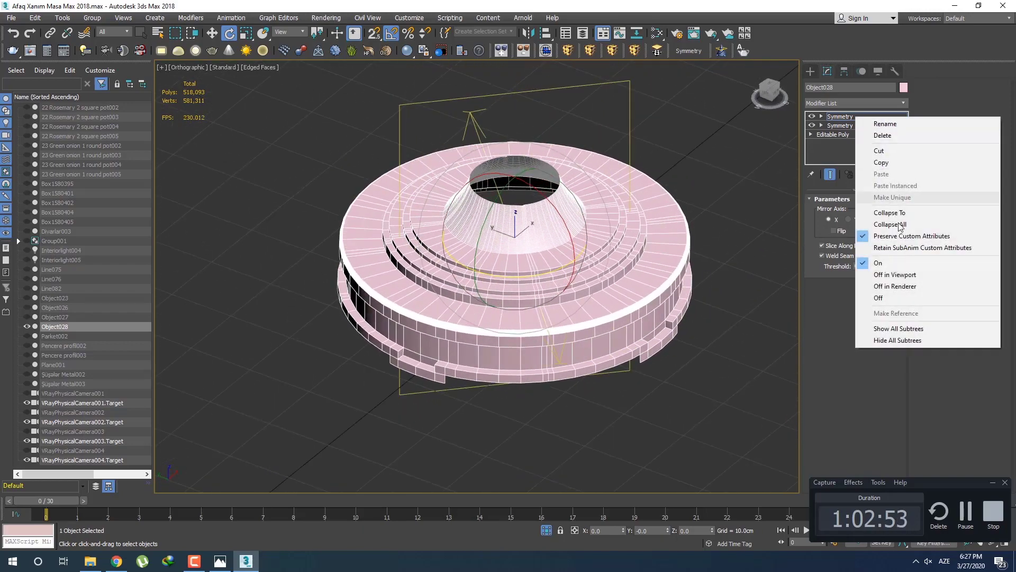
left_click(898, 224)
Step: Select the open border along the base's underside and inspect how it runs around the feet
scroll(632, 327, "up", 3)
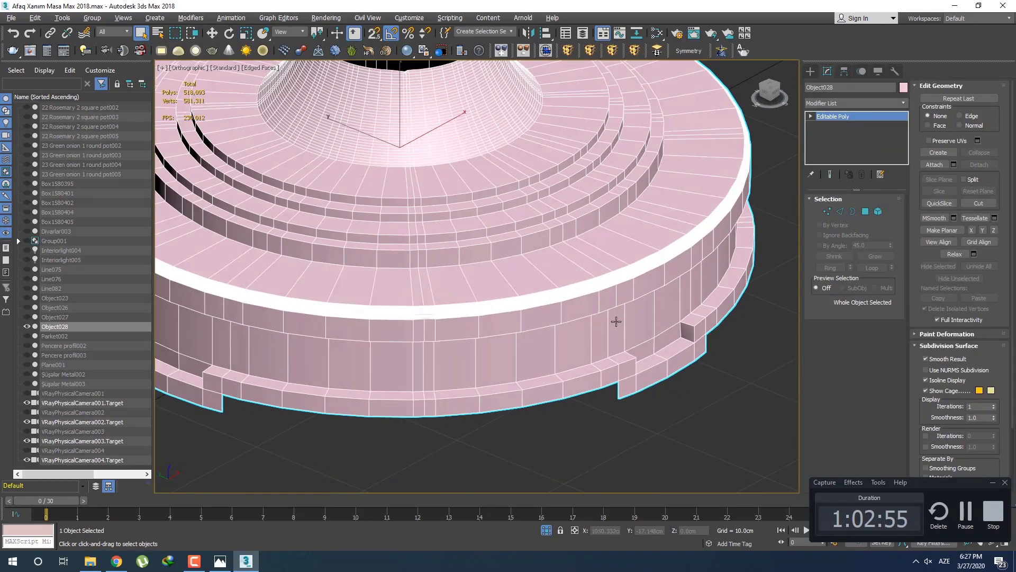
middle_click_drag(614, 322, 581, 280, "alt")
middle_click_drag(581, 280, 556, 283)
scroll(603, 313, "down", 2)
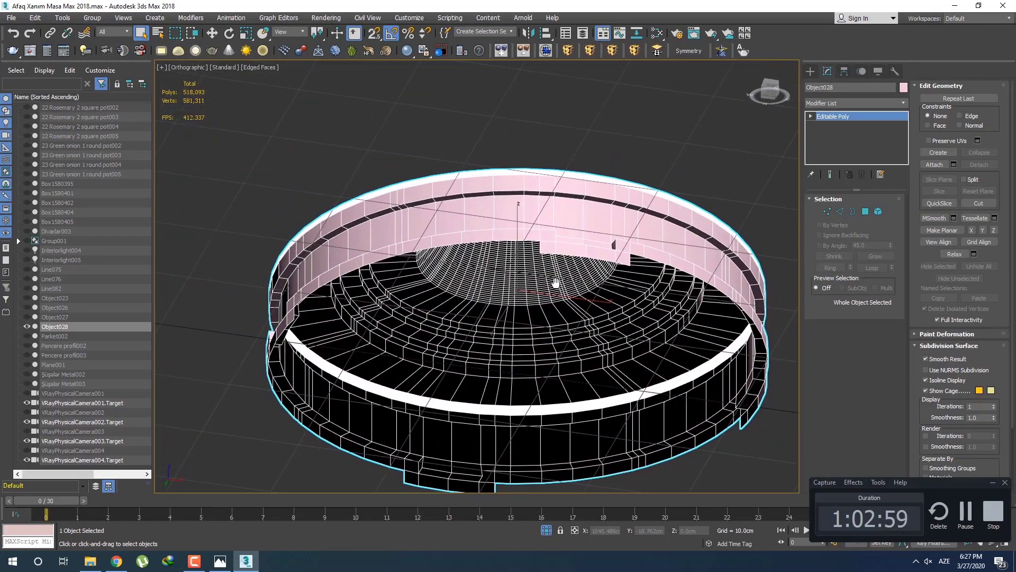
key("3")
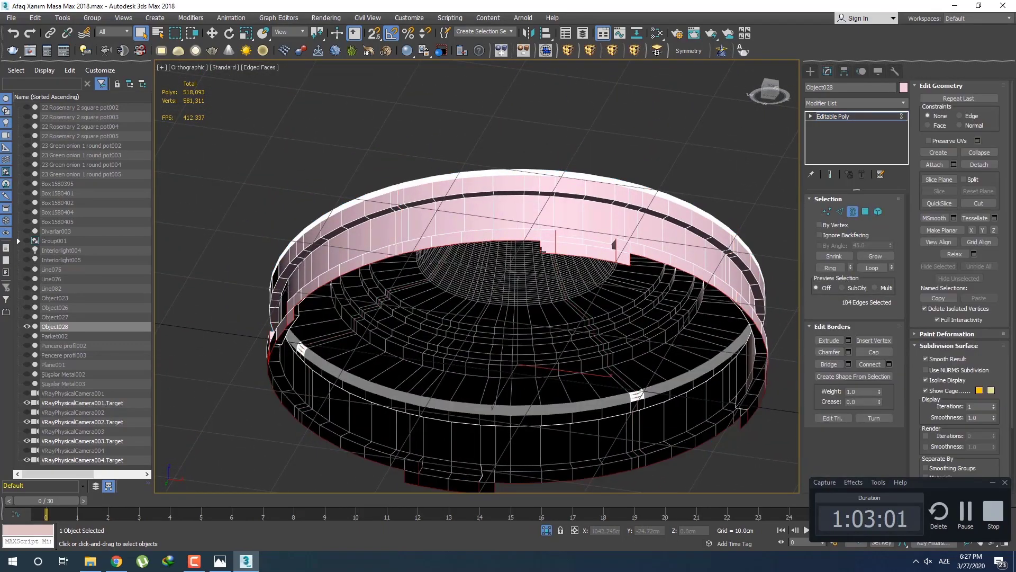
scroll(552, 264, "up", 8)
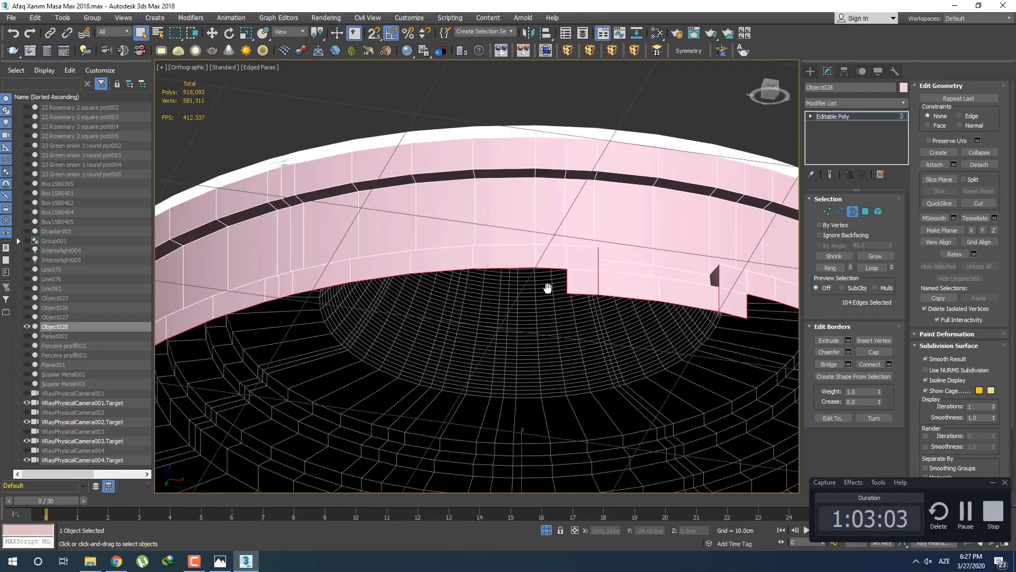
scroll(573, 285, "down", 5)
scroll(564, 274, "up", 5)
middle_click_drag(563, 274, 477, 318)
Step: Collapse the overlapping vertices at the corner where one end of the first foot meets the raised rim
key("1")
scroll(497, 340, "down", 5)
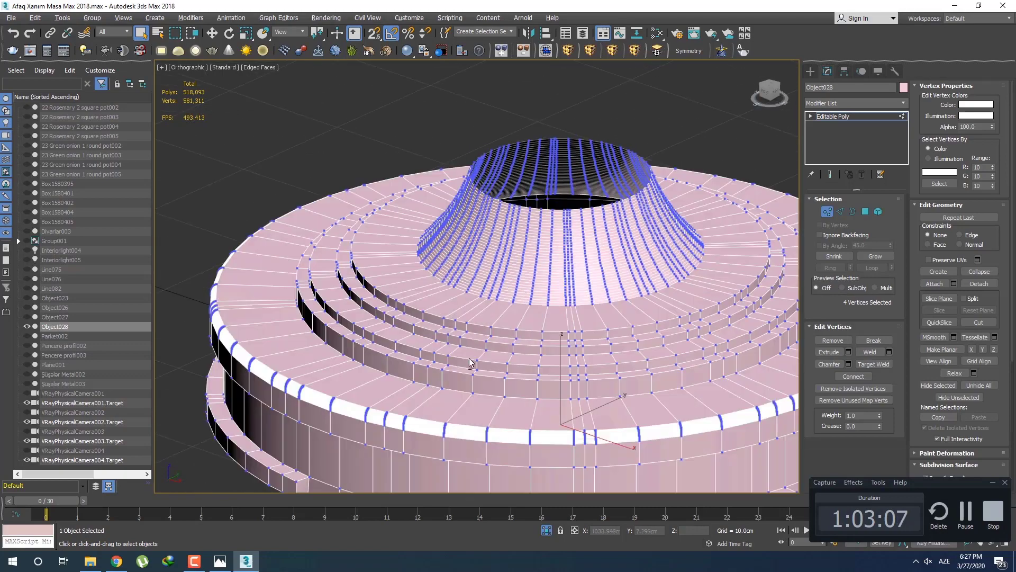
scroll(474, 298, "up", 3)
scroll(409, 348, "up", 10)
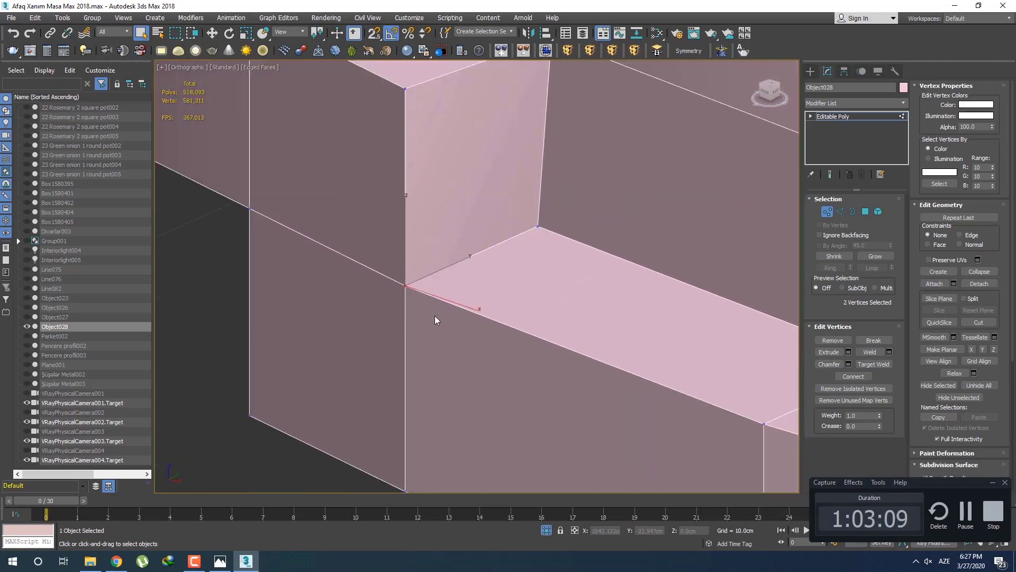
middle_click_drag(436, 317, 456, 340)
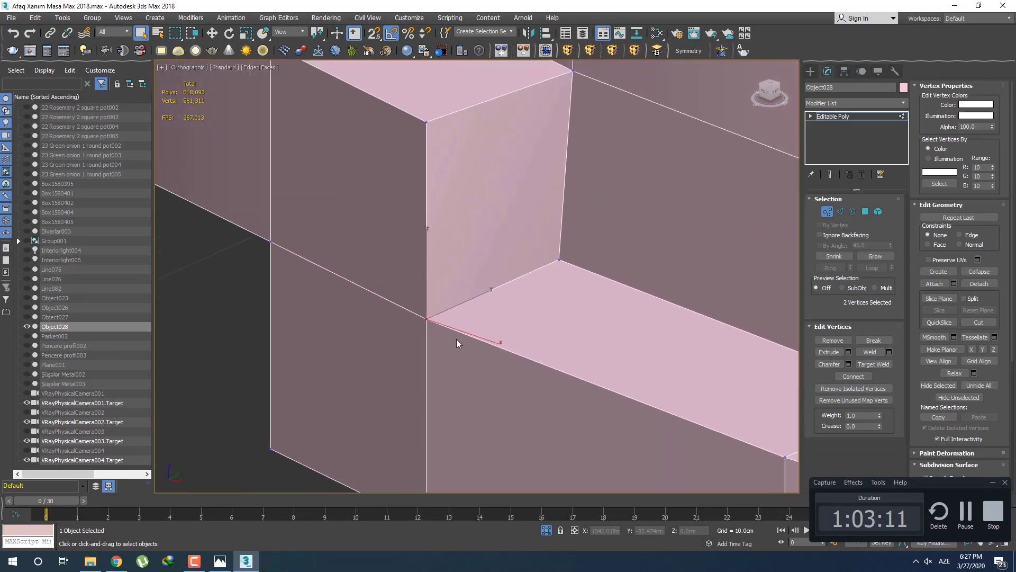
key("F3")
key("F3")
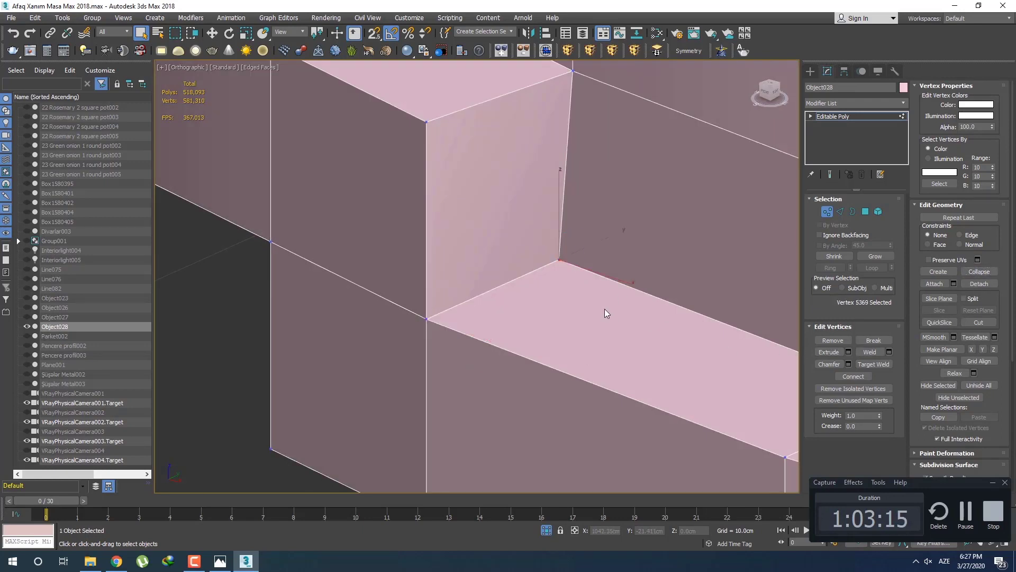
Step: Collapse the two overlapping vertices at the opposite end of the first foot, below the rim's step
middle_click_drag(525, 287, 393, 297)
scroll(537, 304, "down", 3)
scroll(569, 302, "down", 3)
middle_click_drag(570, 303, 576, 271, "alt")
left_click(625, 302, "ctrl")
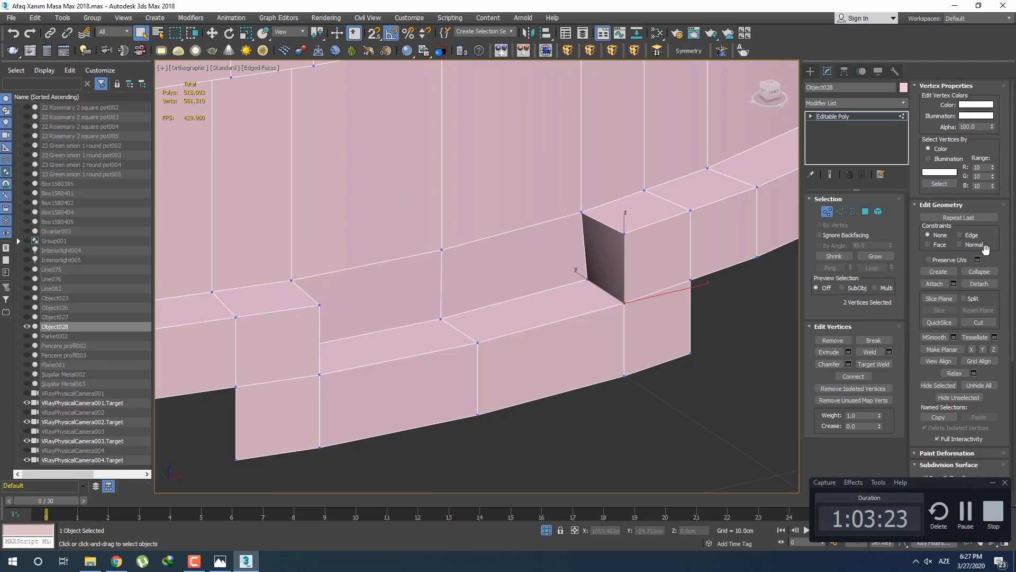
left_click(981, 271)
Step: Collapse the overlapping vertex pairs at both rim corners of the second foot
scroll(787, 301, "down", 5)
middle_click_drag(786, 301, 388, 296, "alt")
scroll(389, 369, "up", 10)
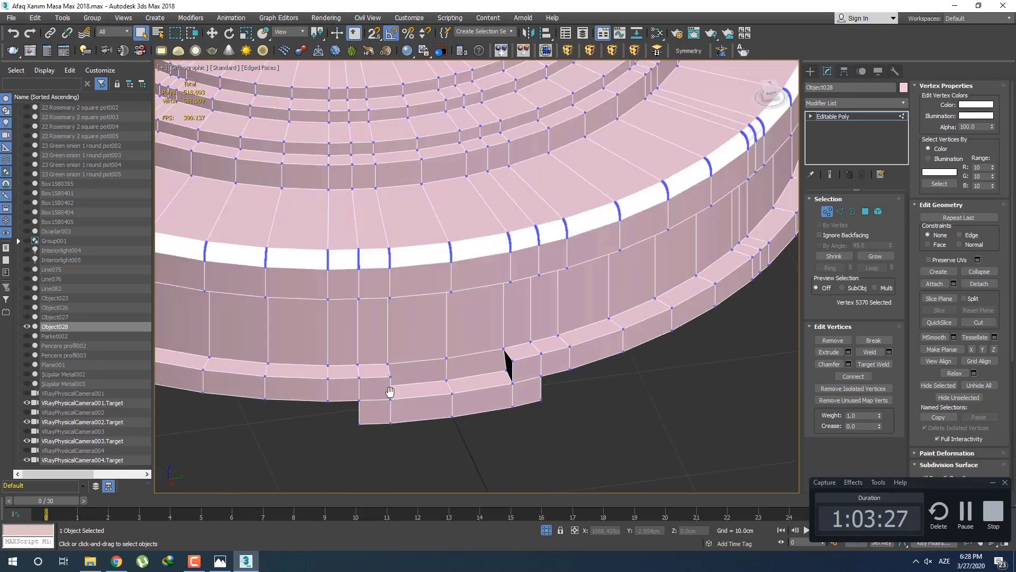
middle_click_drag(389, 370, 403, 370)
key("F3")
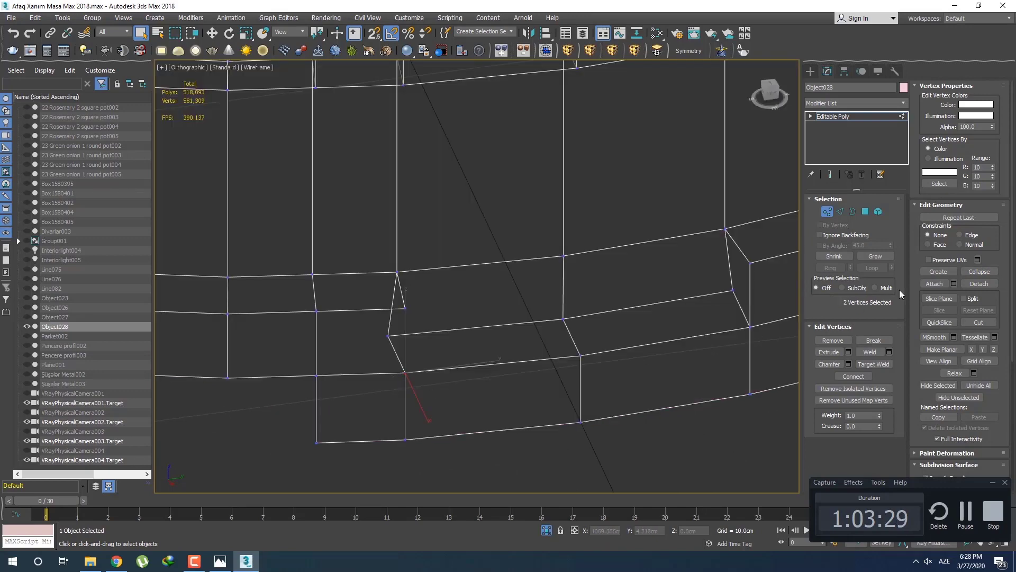
left_click(972, 273)
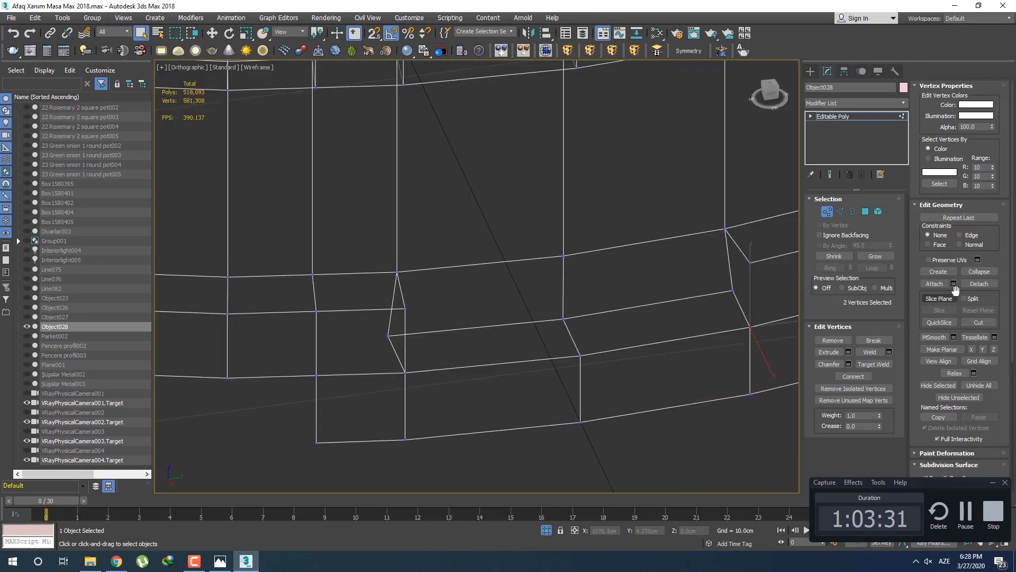
key("F3")
Step: Collapse the overlapping vertex pairs at both rim corners of the third foot
scroll(666, 303, "down", 10)
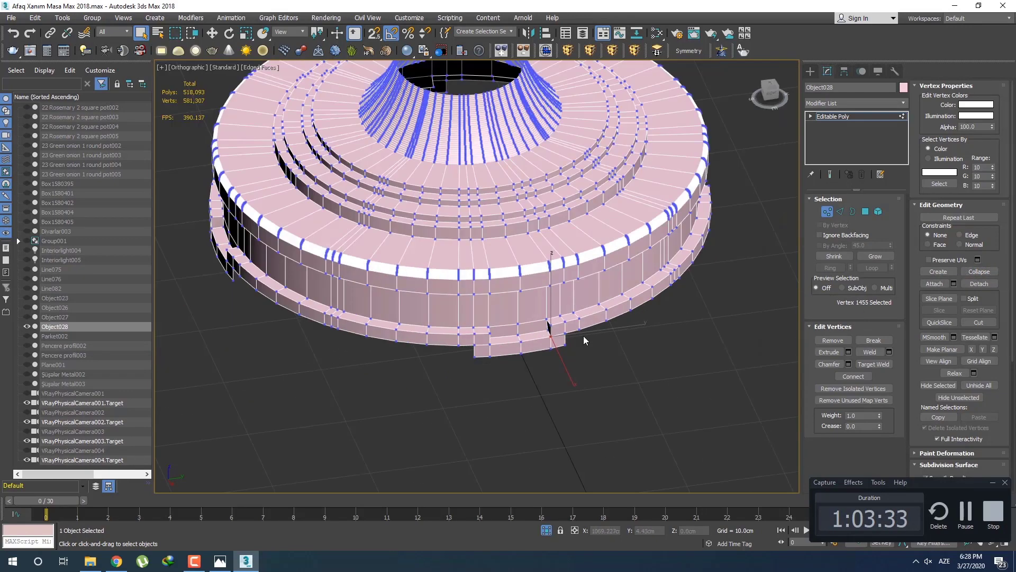
mouse_move(584, 336)
middle_mouse_down()
mouse_move(715, 339)
mouse_move(577, 339)
middle_mouse_up()
scroll(577, 339, "up", 10)
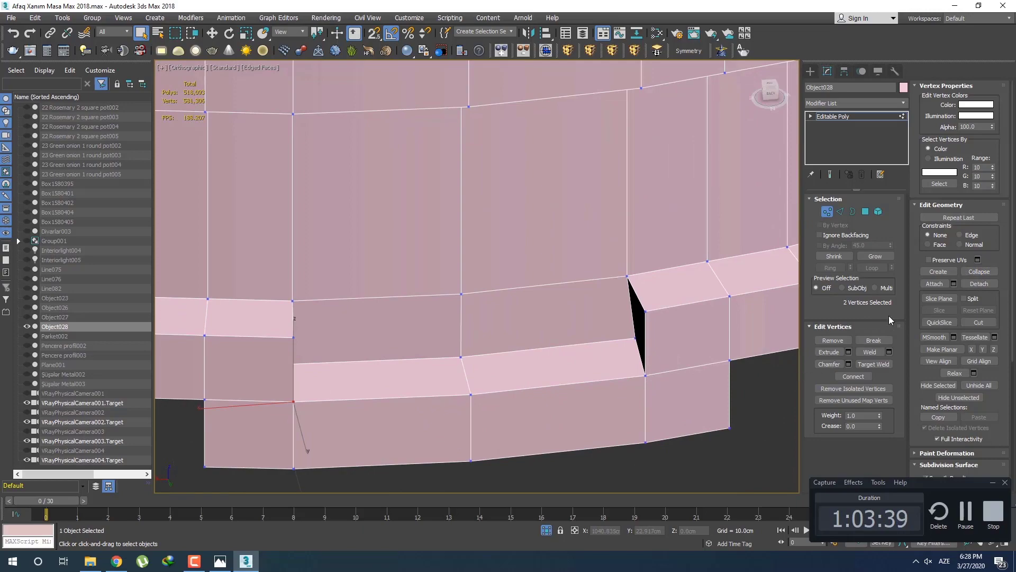
left_click(991, 272)
Step: Collapse the overlapping vertex pairs at both rim corners of the fourth foot
scroll(532, 364, "down", 10)
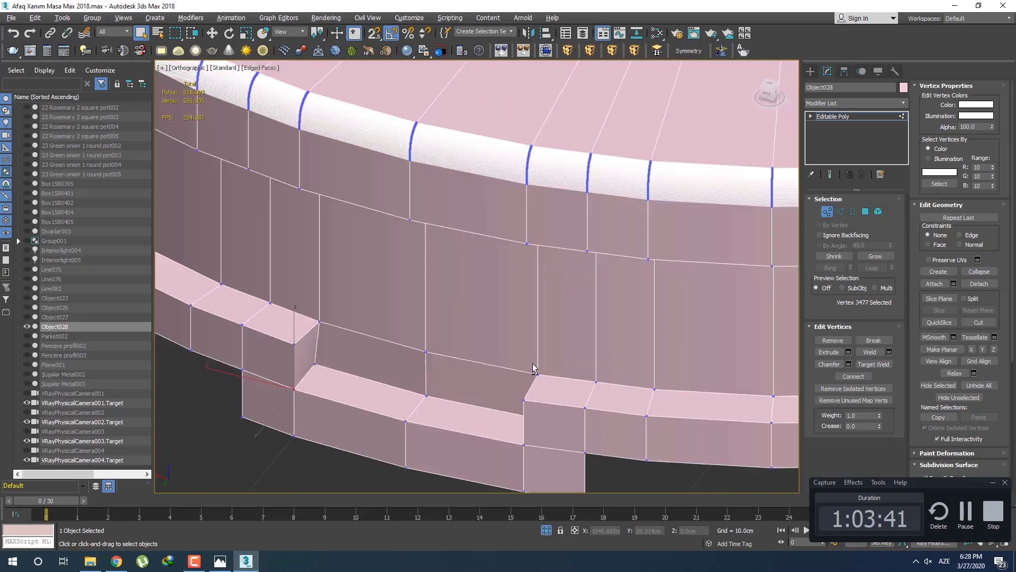
scroll(543, 392, "up", 10)
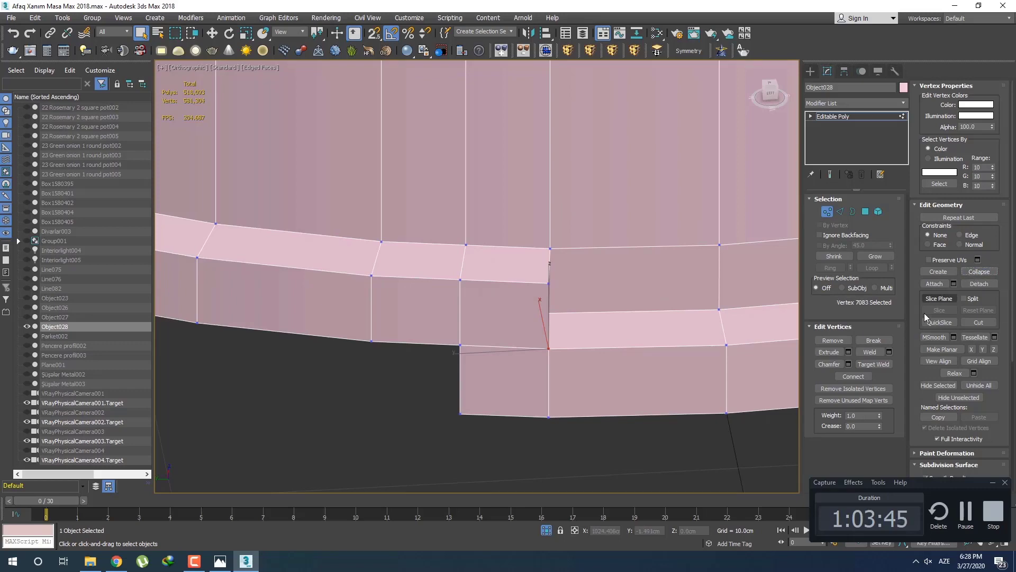
middle_click_drag(741, 310, 587, 316)
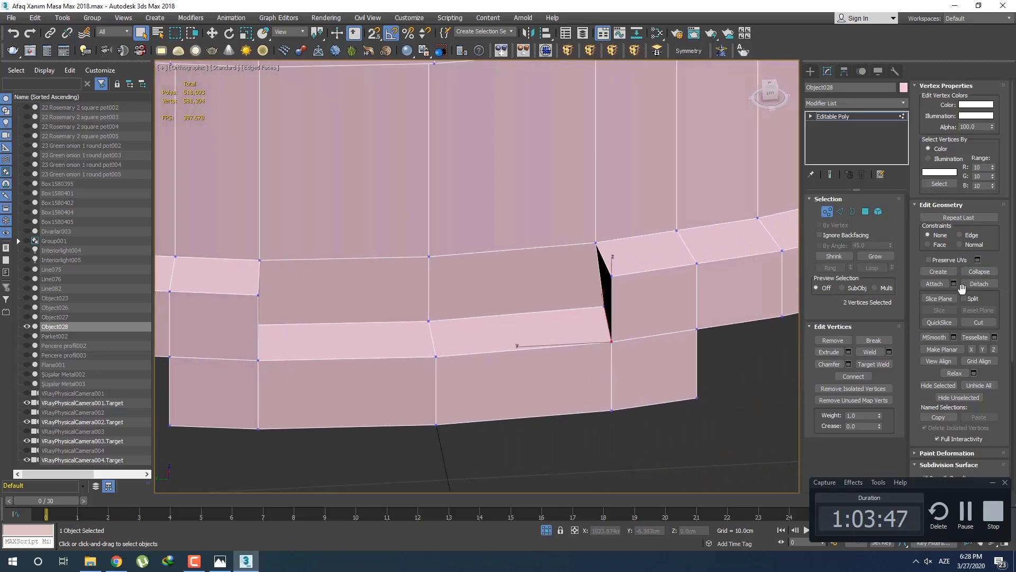
left_click(979, 271)
Step: Select the base's open bottom border and extend it inward as a ring of new faces, scaled to 89% in X and Y
scroll(582, 323, "down", 10)
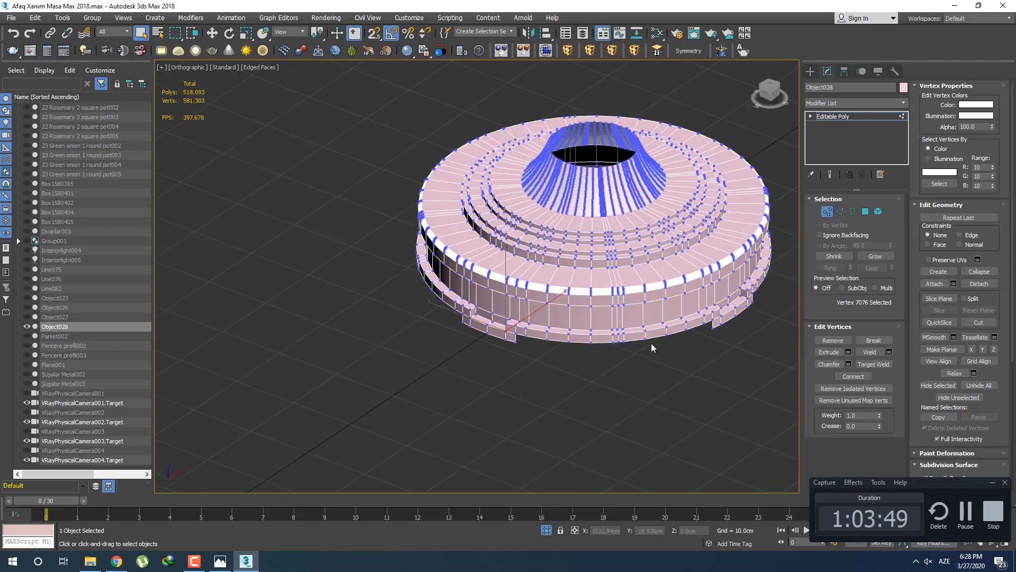
scroll(645, 330, "up", 10)
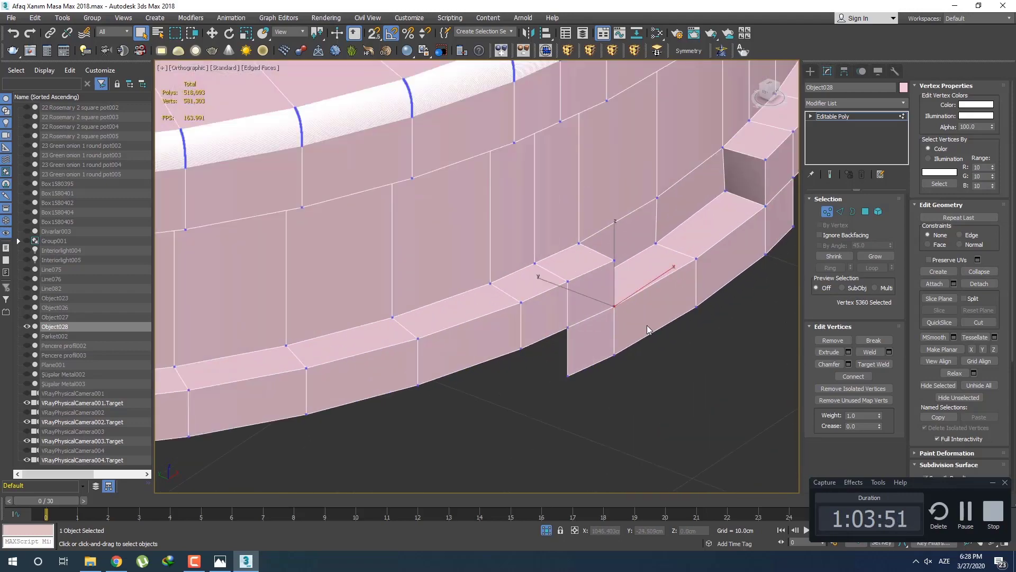
scroll(639, 319, "down", 10)
middle_click_drag(609, 365, 556, 318, "alt")
scroll(602, 374, "up", 3)
scroll(556, 339, "up", 2)
middle_click_drag(550, 349, 509, 303)
scroll(565, 372, "up", 2)
key("3")
scroll(525, 302, "down", 5)
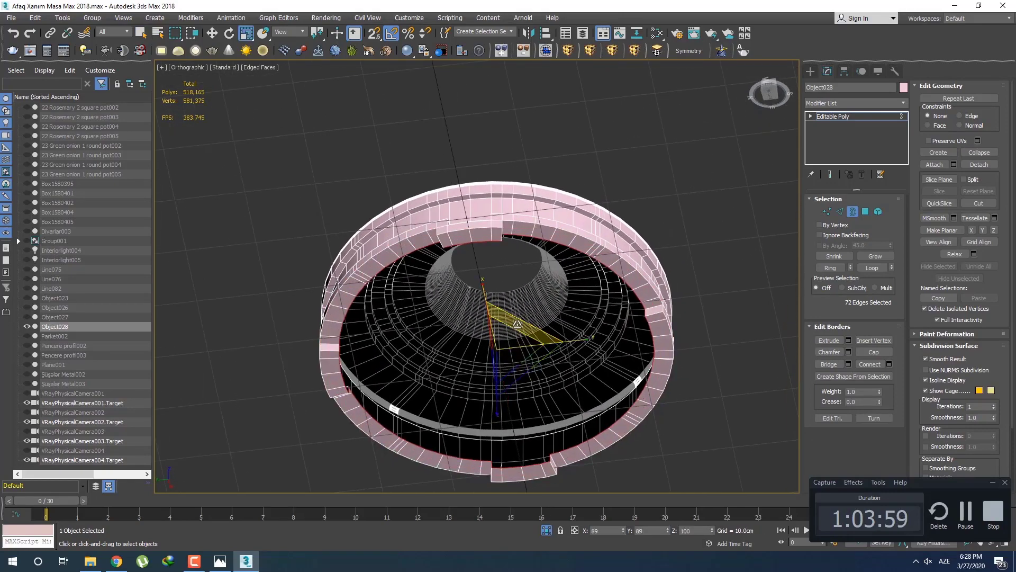
middle_click_drag(509, 333, 525, 425, "alt")
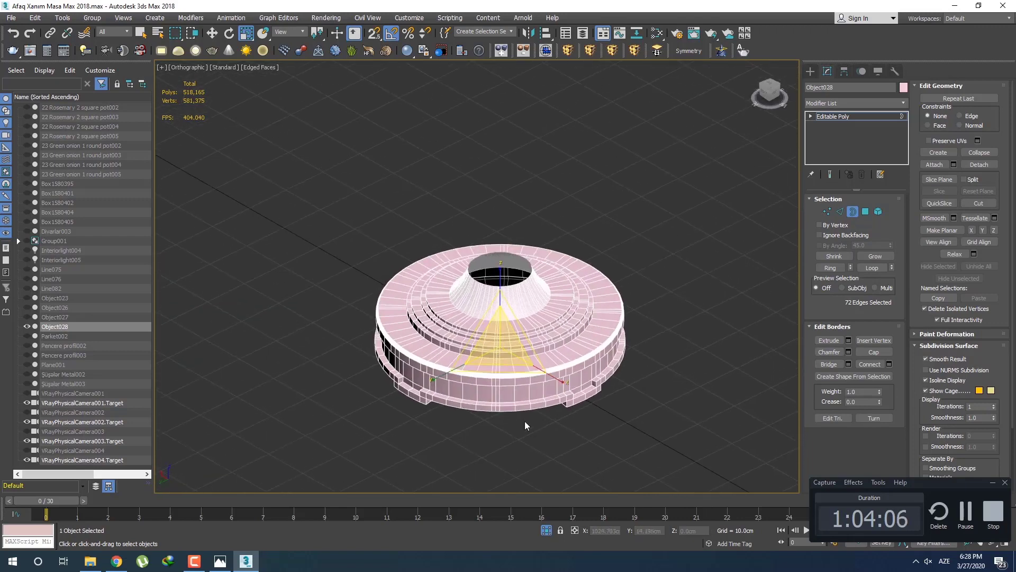
Step: Try a TurboSmooth modifier on the whole base, view it shaded without edge lines, and delete the modifier
left_click(811, 71)
scroll(545, 365, "up", 3)
middle_click_drag(540, 328, 545, 364, "alt")
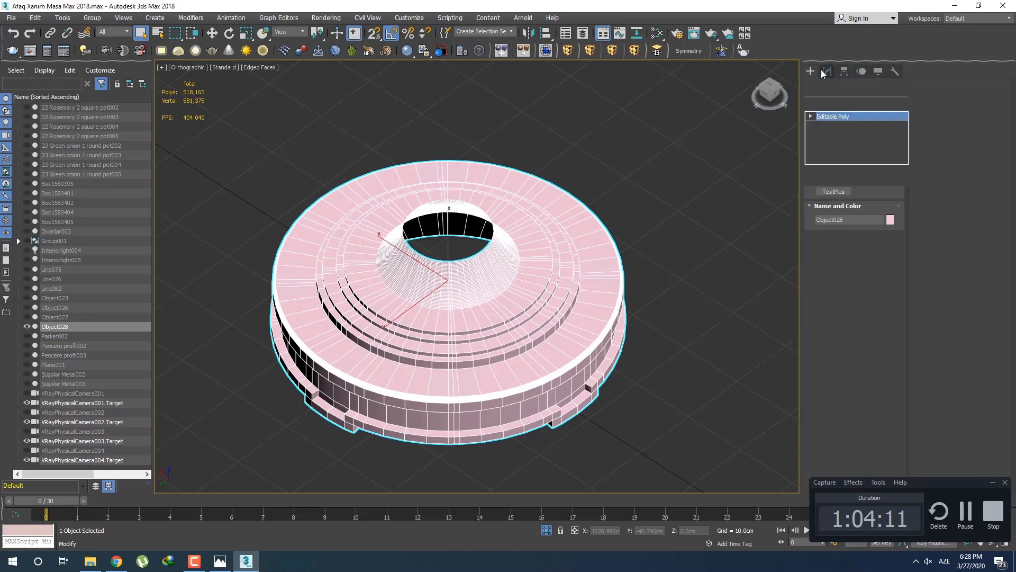
left_click(847, 103)
scroll(845, 234, "down", 3)
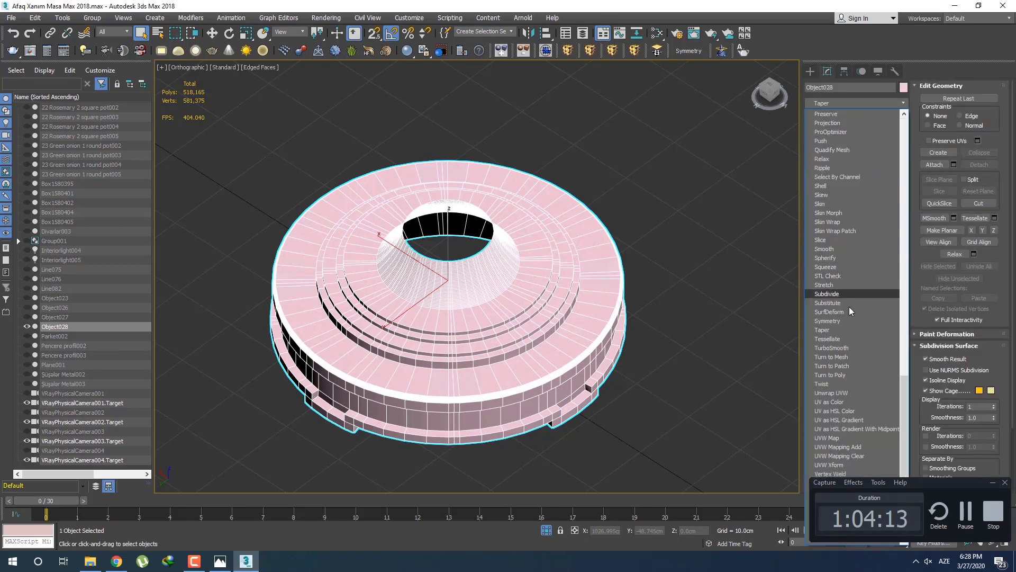
left_click(853, 348)
middle_click_drag(631, 345, 659, 317)
key("F4")
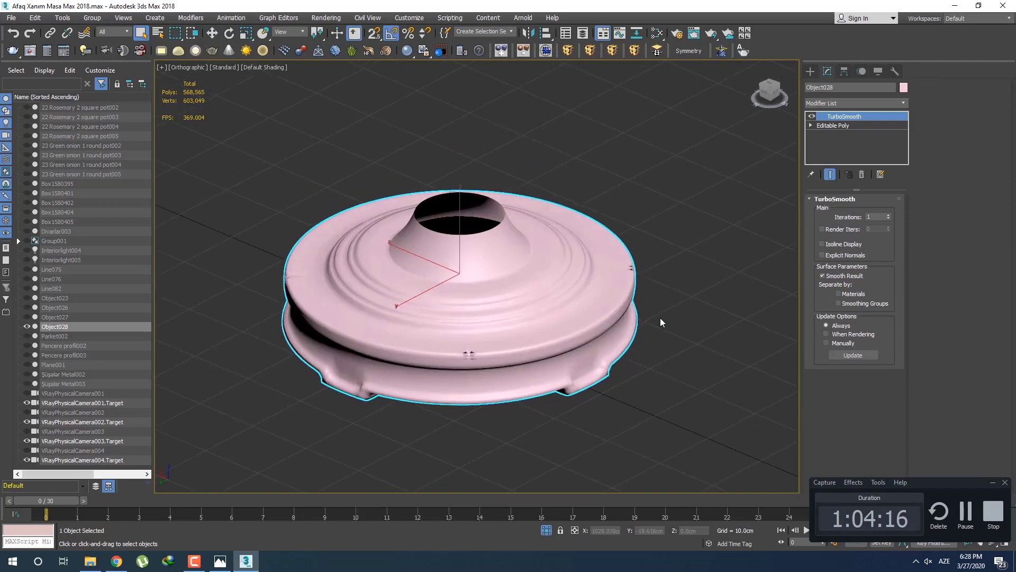
right_click(878, 117)
left_click(892, 135)
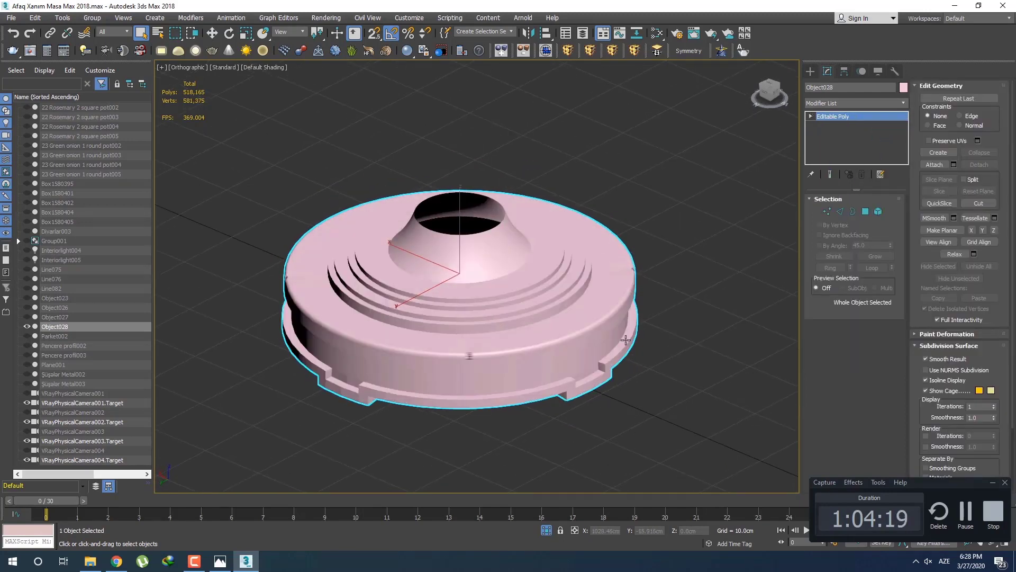
Step: Examine the base's rounded upper rim around the shading fault, comparing the shaded view with and without edge lines
key("F4")
scroll(527, 366, "up", 4)
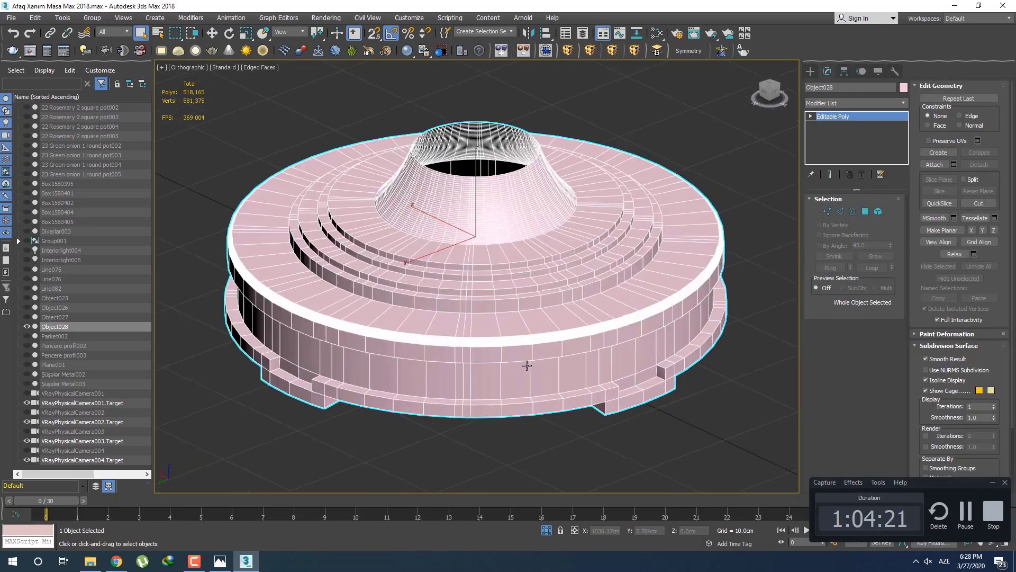
key("F4")
scroll(526, 366, "up", 8)
middle_click_drag(484, 340, 503, 361)
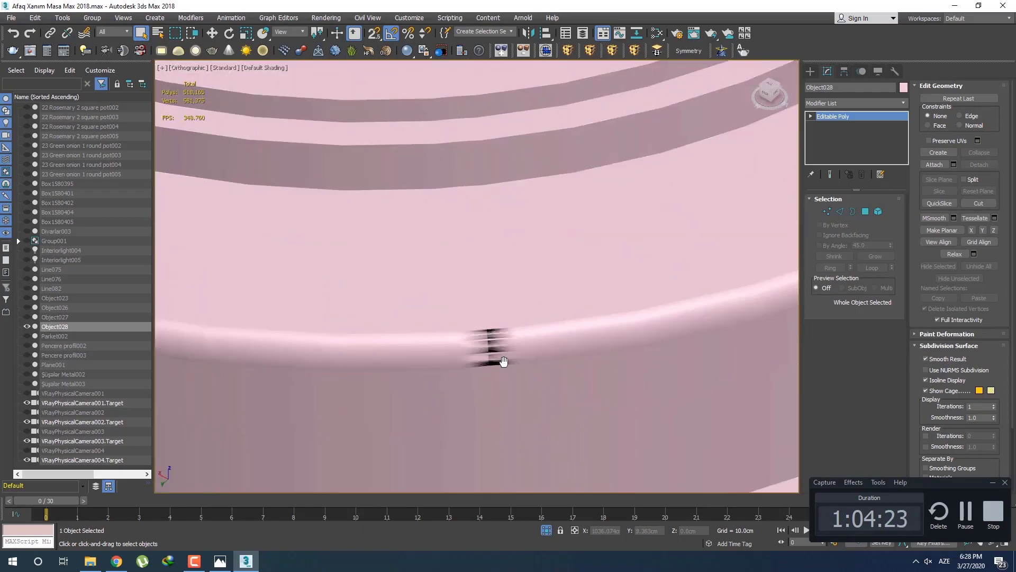
key("F4")
scroll(504, 362, "down", 10)
middle_click_drag(572, 339, 575, 296, "alt")
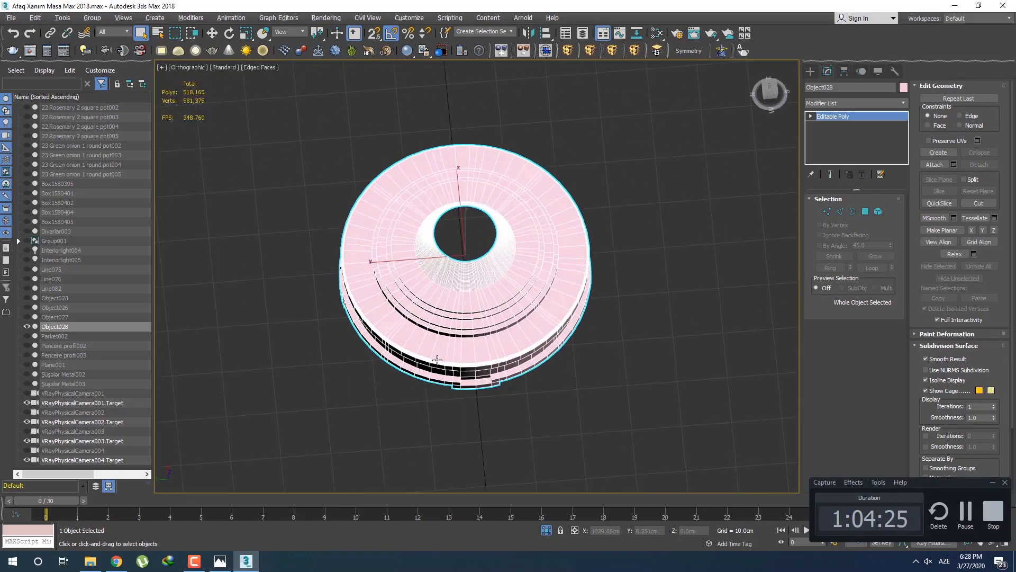
scroll(549, 332, "up", 5)
mouse_move(548, 331)
middle_mouse_down("alt")
mouse_move(476, 322)
mouse_move(518, 320)
mouse_move(511, 308)
mouse_move(470, 306)
mouse_move(546, 310)
mouse_move(456, 331)
mouse_move(567, 314)
mouse_move(516, 323)
mouse_move(537, 342)
mouse_move(517, 349)
mouse_move(705, 353)
middle_mouse_up("alt")
key("F4")
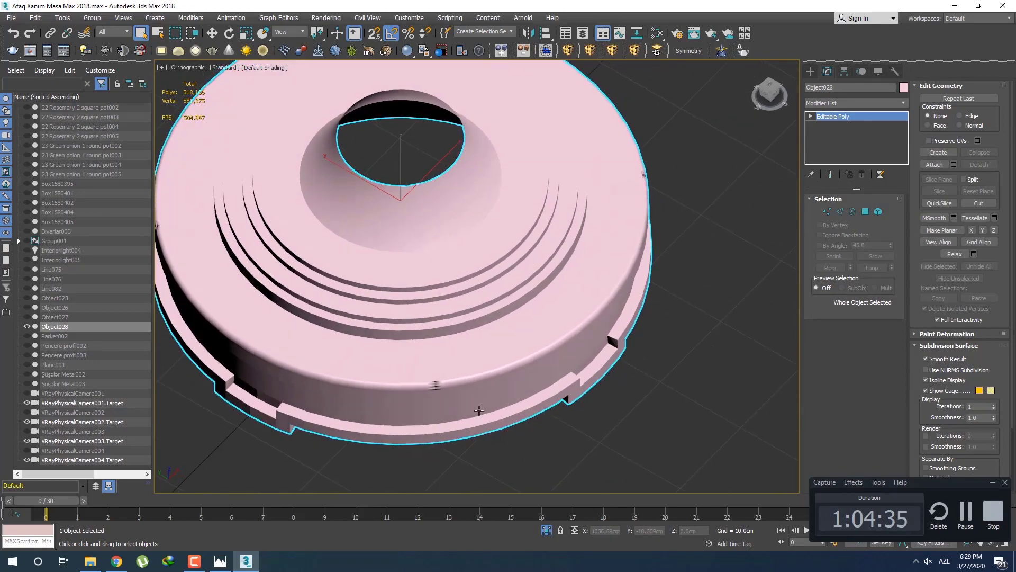
Step: Select the middle column of vertices in the narrow faulty section of the base's rounded upper rim
scroll(479, 411, "up", 8)
key("F4")
middle_click_drag(495, 378, 463, 373)
scroll(480, 313, "up", 5)
key("1")
left_click_drag(482, 386, 481, 383)
key("w")
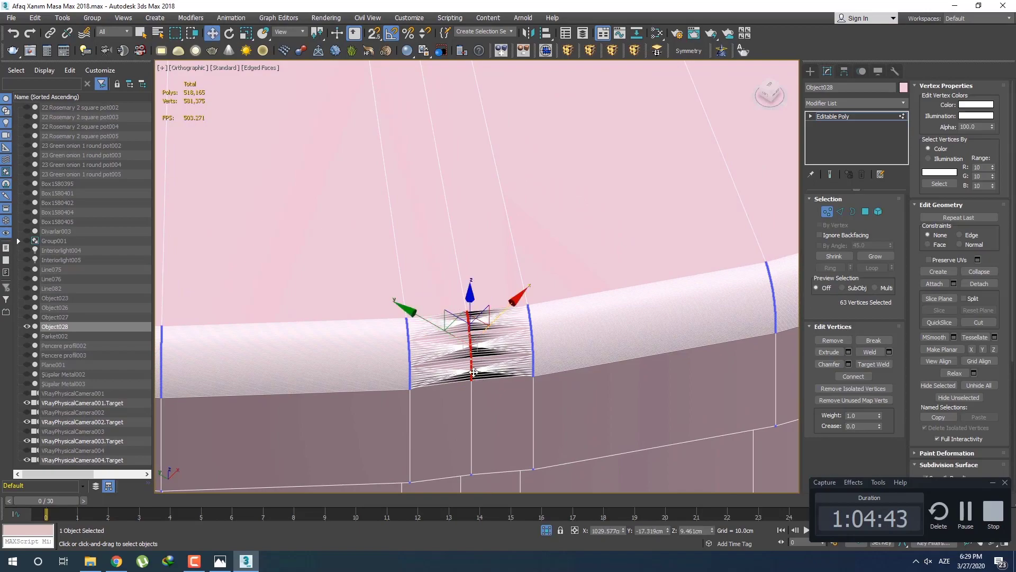
Step: Nudge the selected column of rim vertices slightly in the XY plane from the top view
mouse_move(482, 383)
middle_mouse_down("alt")
mouse_move(529, 397)
mouse_move(496, 393)
mouse_move(440, 329)
mouse_move(469, 385)
middle_mouse_up("alt")
key("t")
scroll(435, 379, "up", 10)
scroll(435, 379, "down", 6)
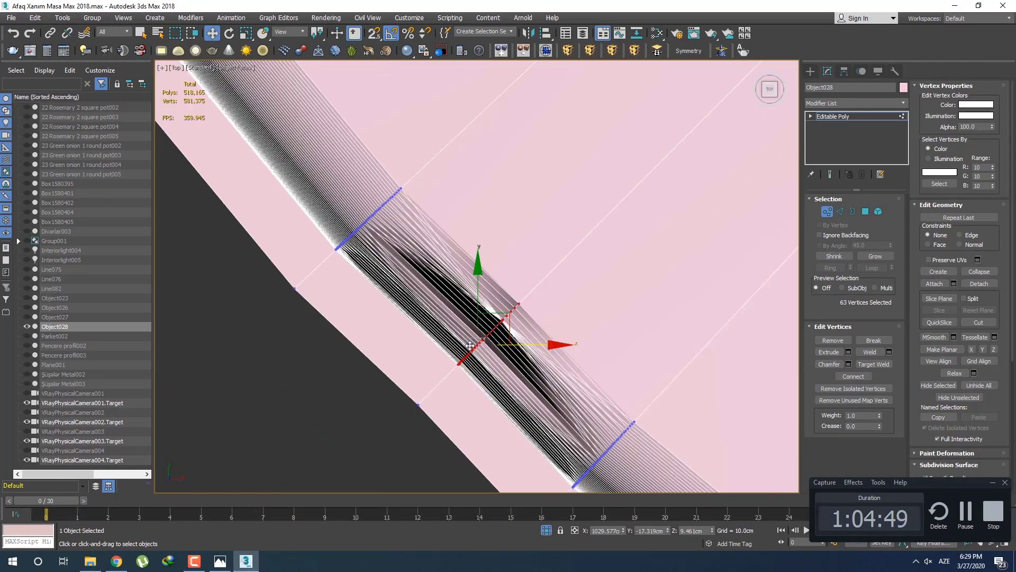
left_click_drag(512, 317, 506, 343)
key("q")
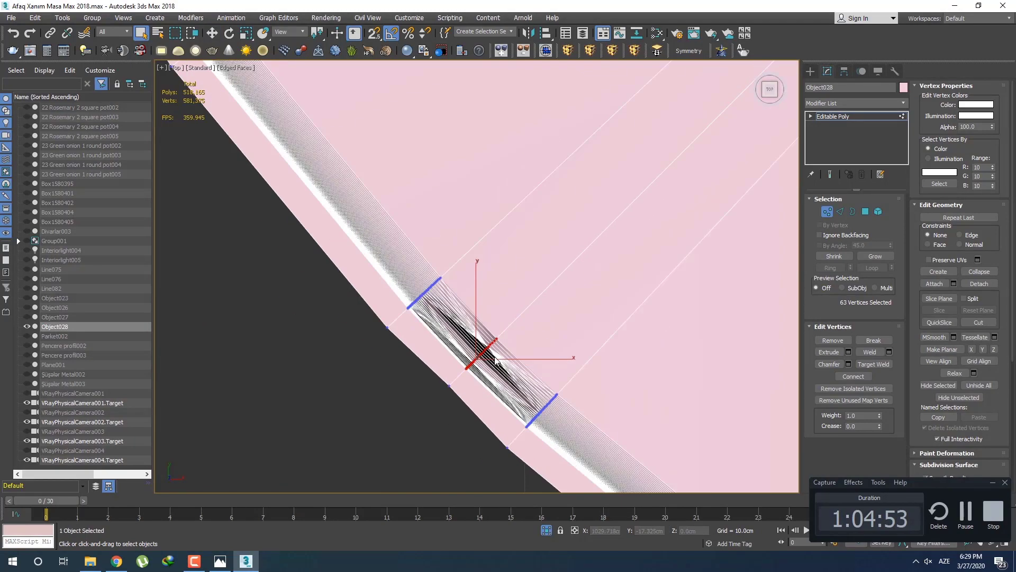
Step: Inspect the selected vertex column and its crossing edges on the rounded rim in a perspective wireframe view
key("p")
scroll(495, 359, "up", 5)
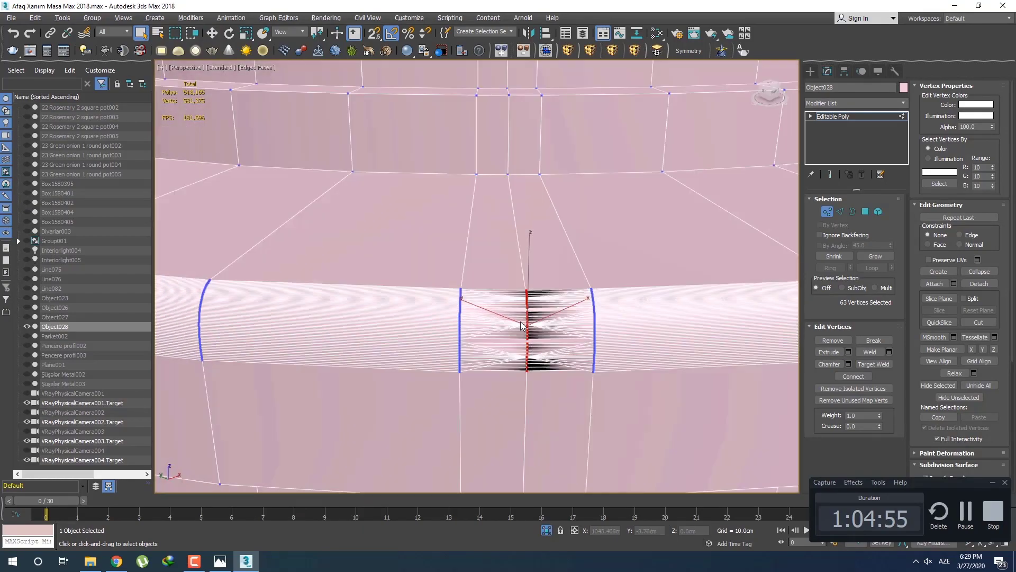
scroll(522, 325, "up", 3)
scroll(522, 334, "down", 1)
key("F3")
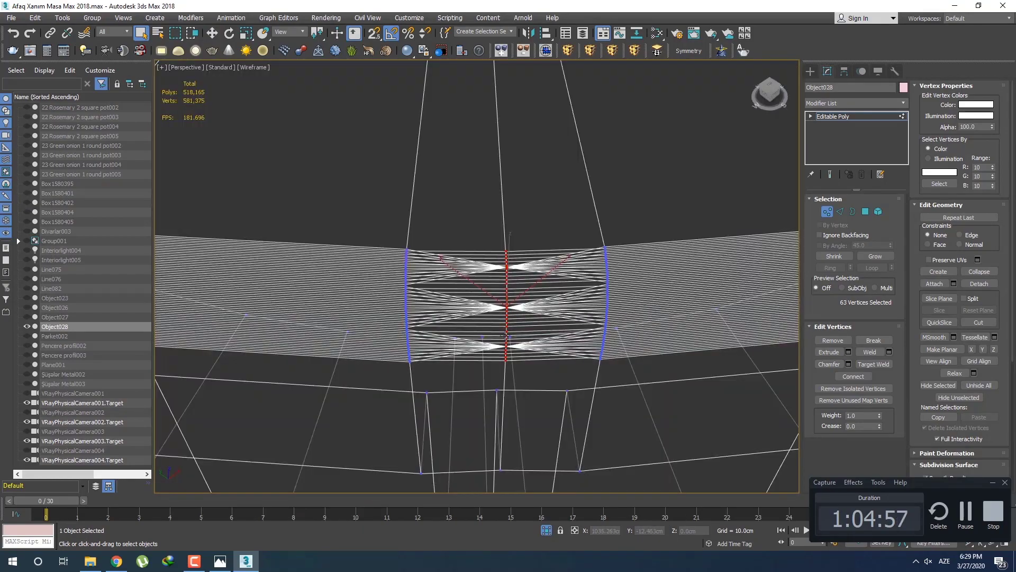